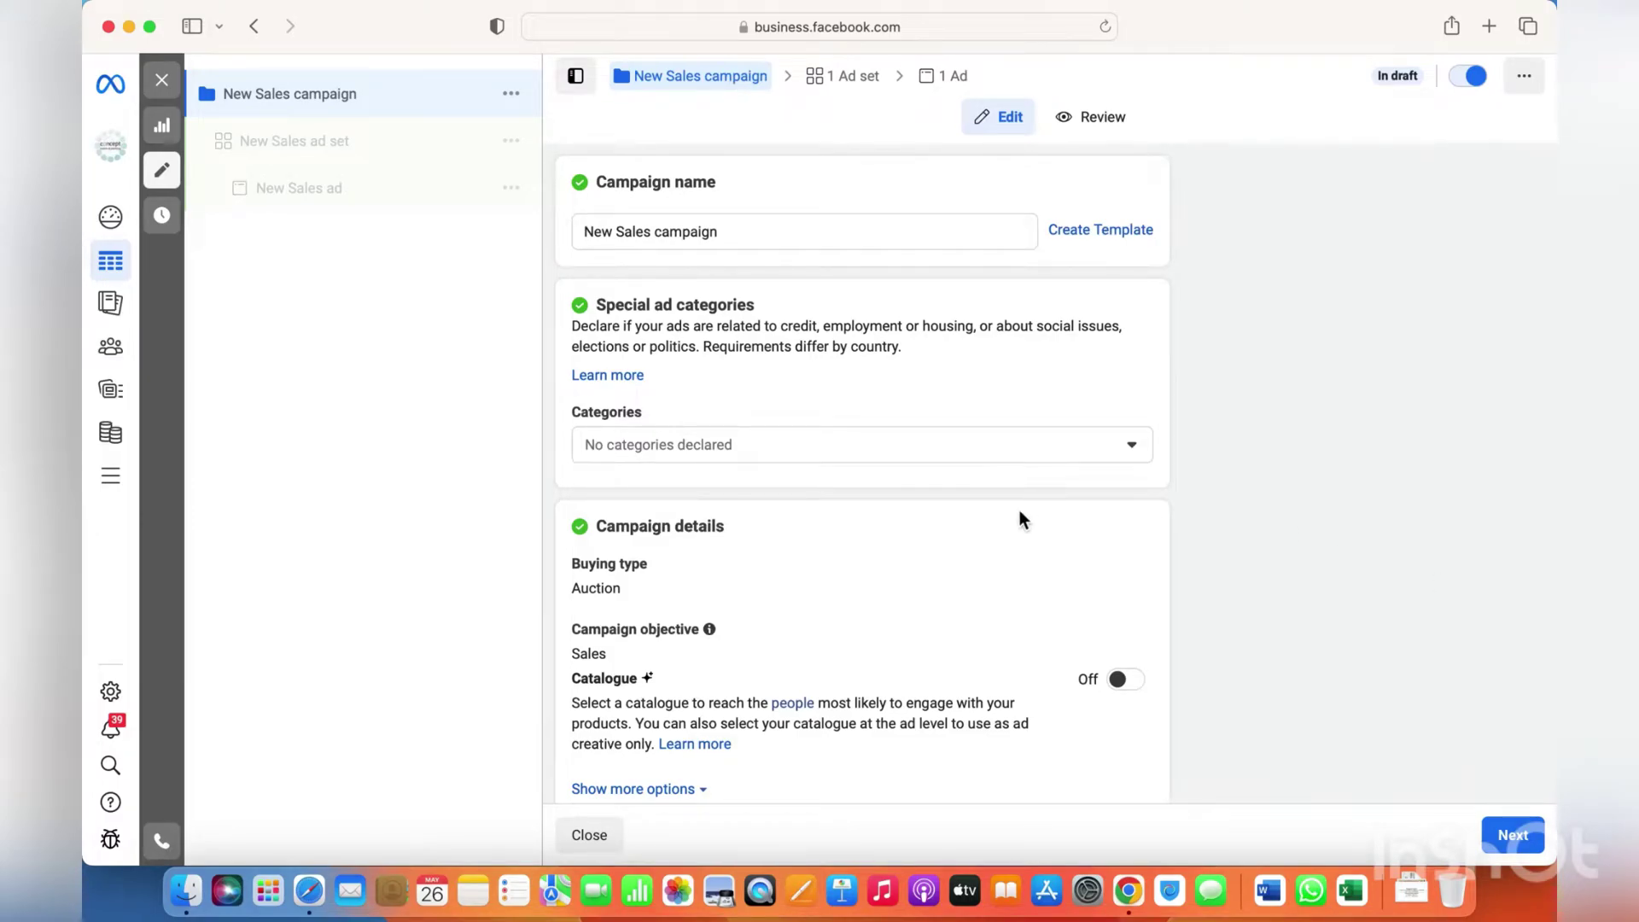
Leave the New Sales campaign settings unchanged and move on to the ad set.
scroll(1022, 518, down, 3)
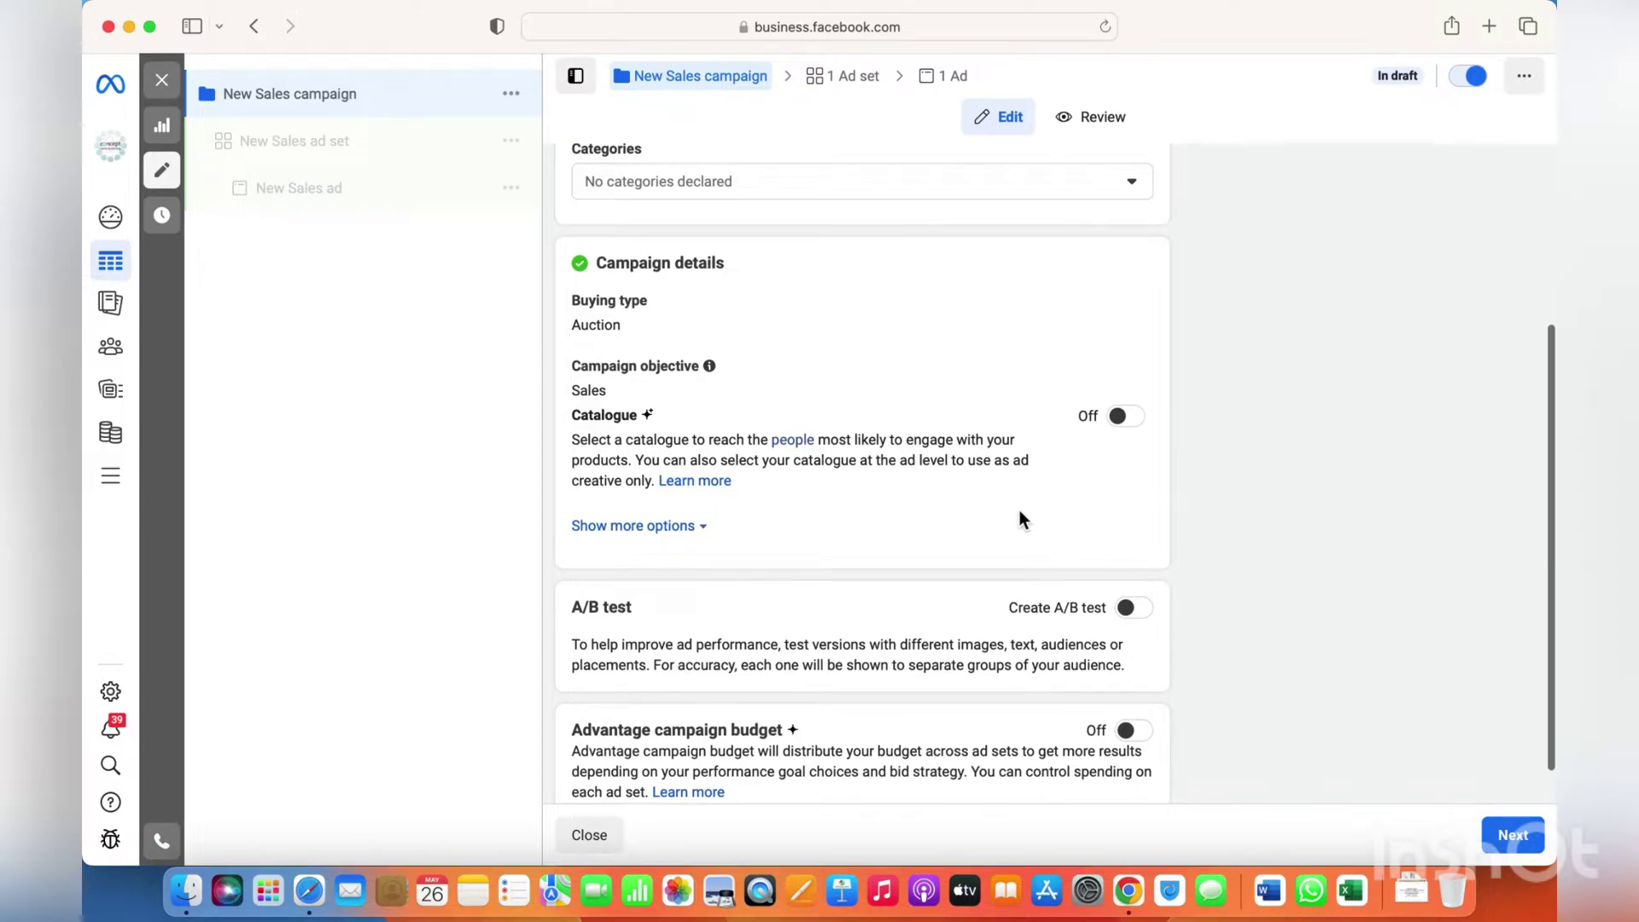
scroll(1084, 484, down, 1)
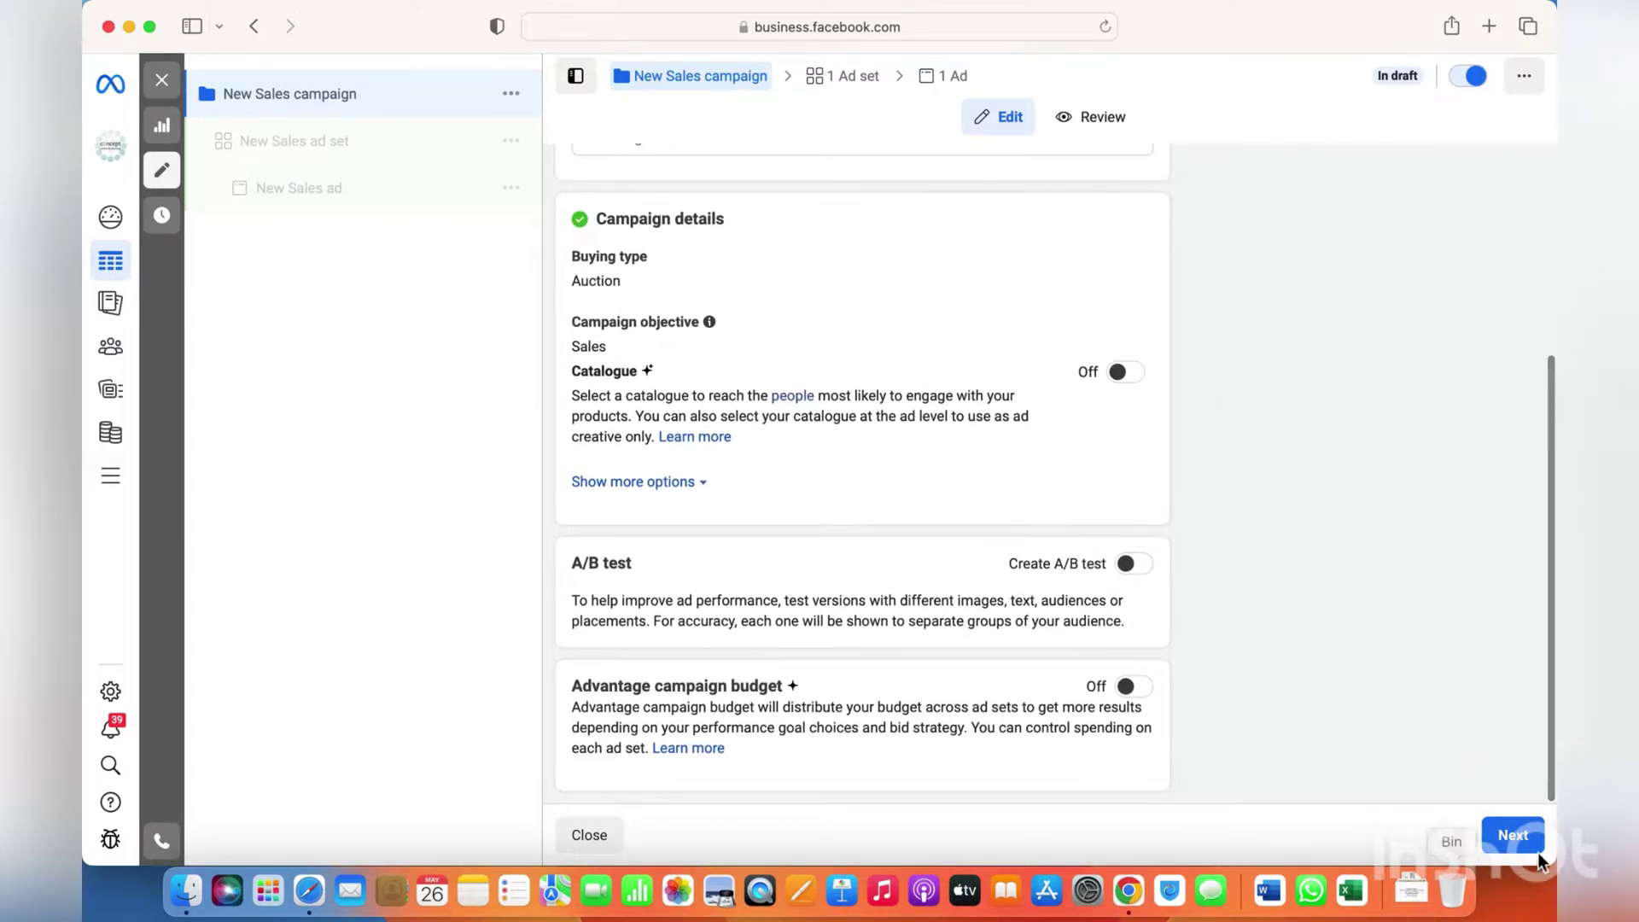
click(1514, 835)
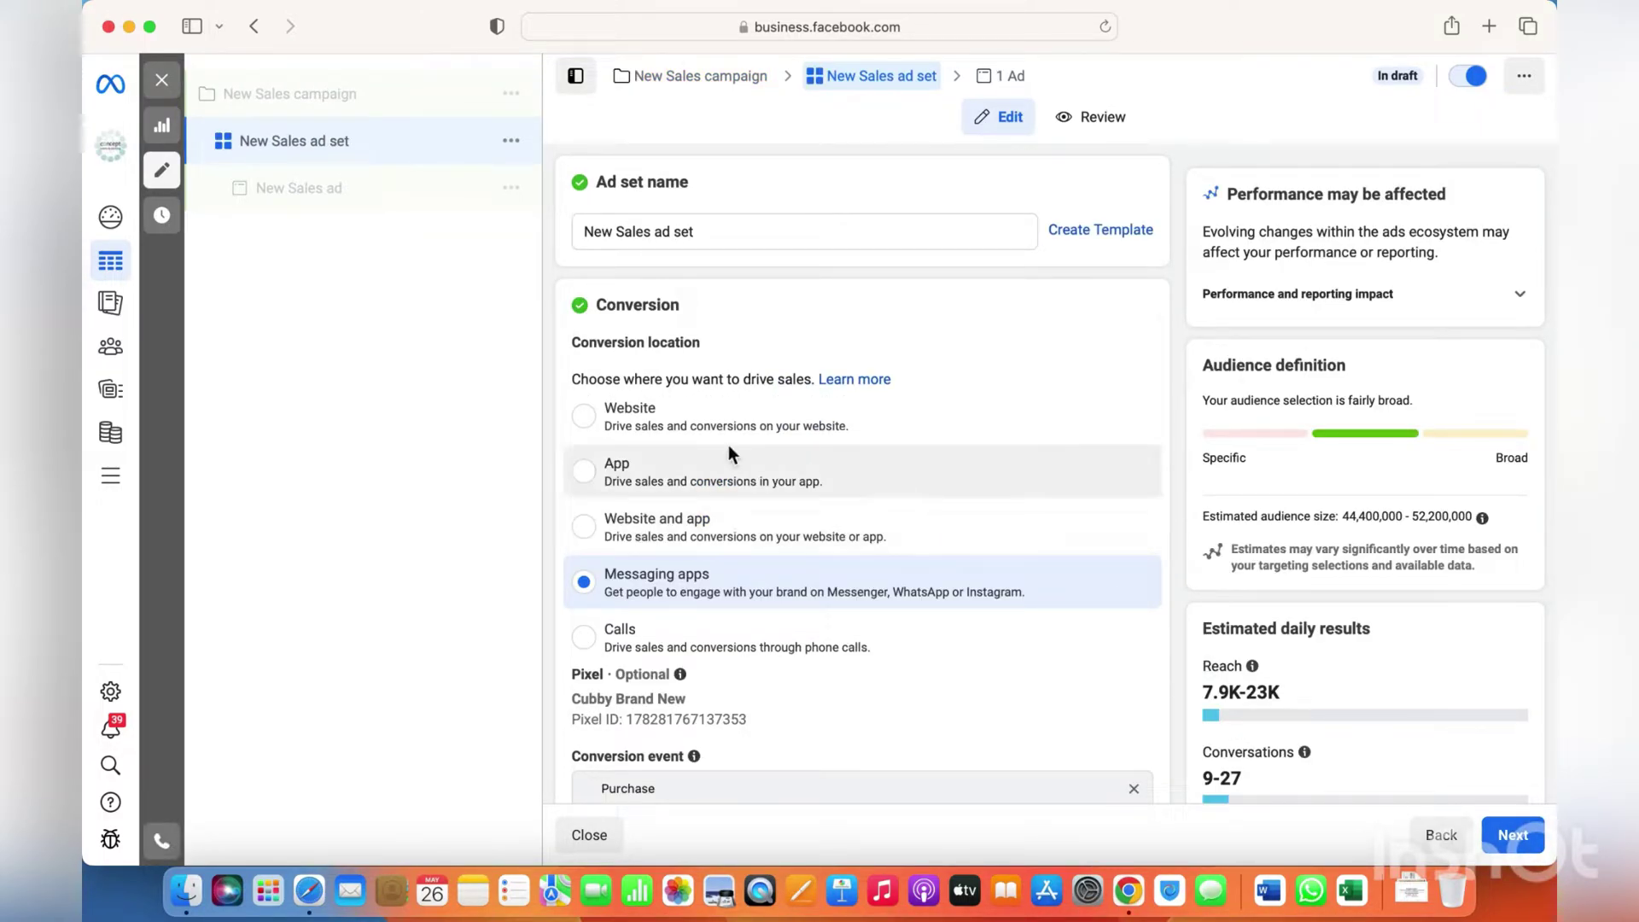
Switch conversion location to Website, keep Maximise number of conversions, and set Purchase as the conversion event.
click(683, 427)
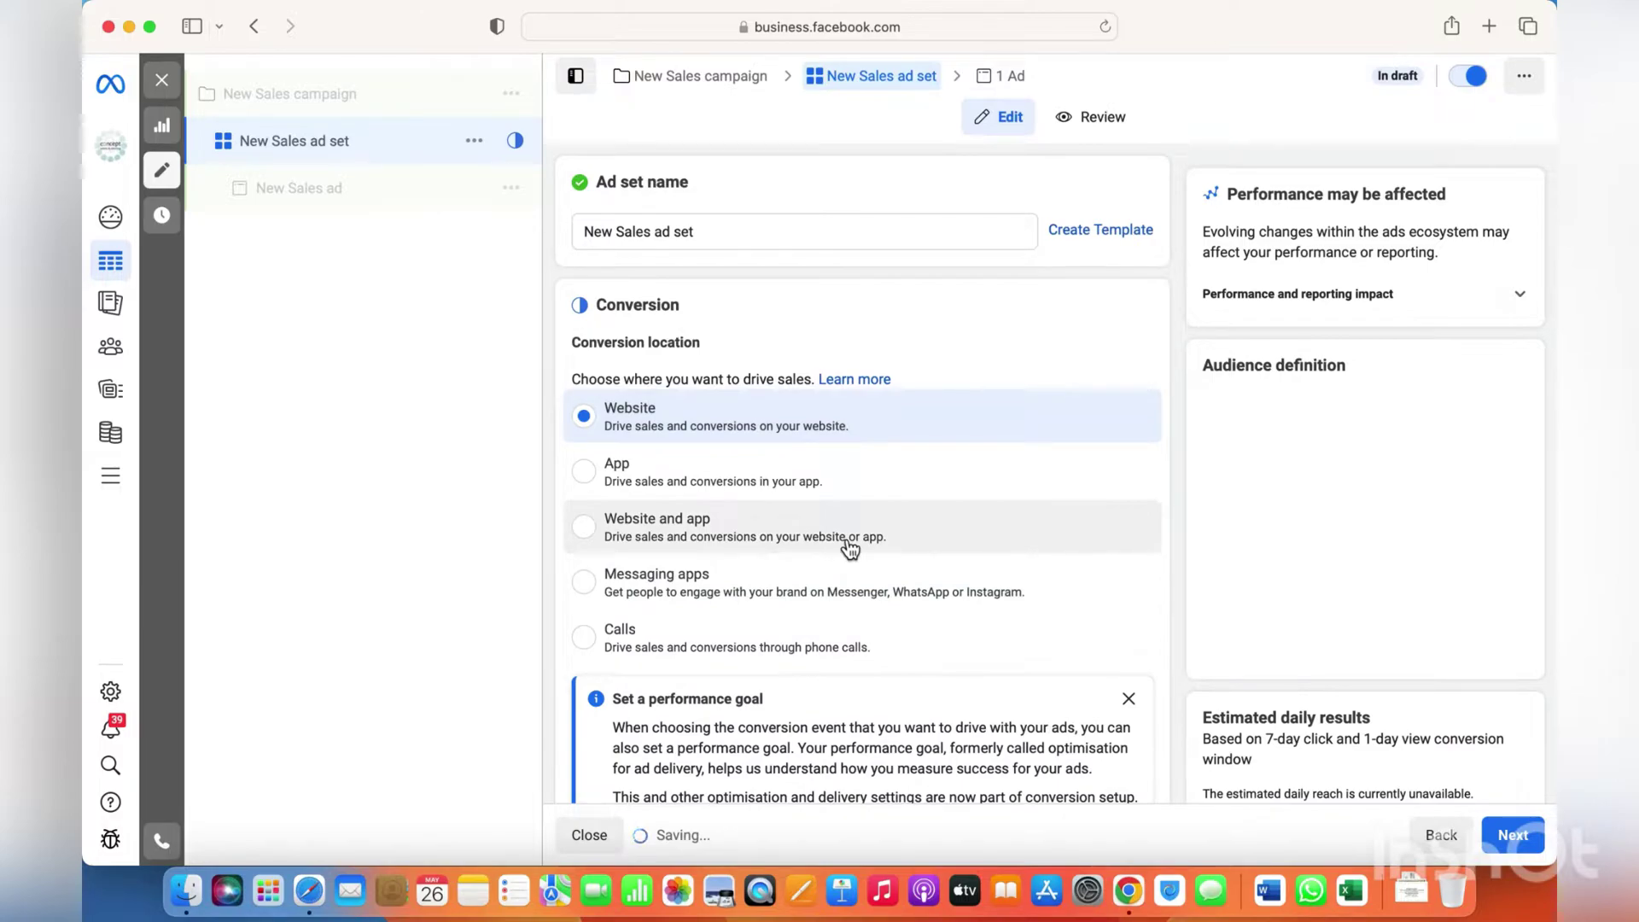
scroll(846, 547, down, 6)
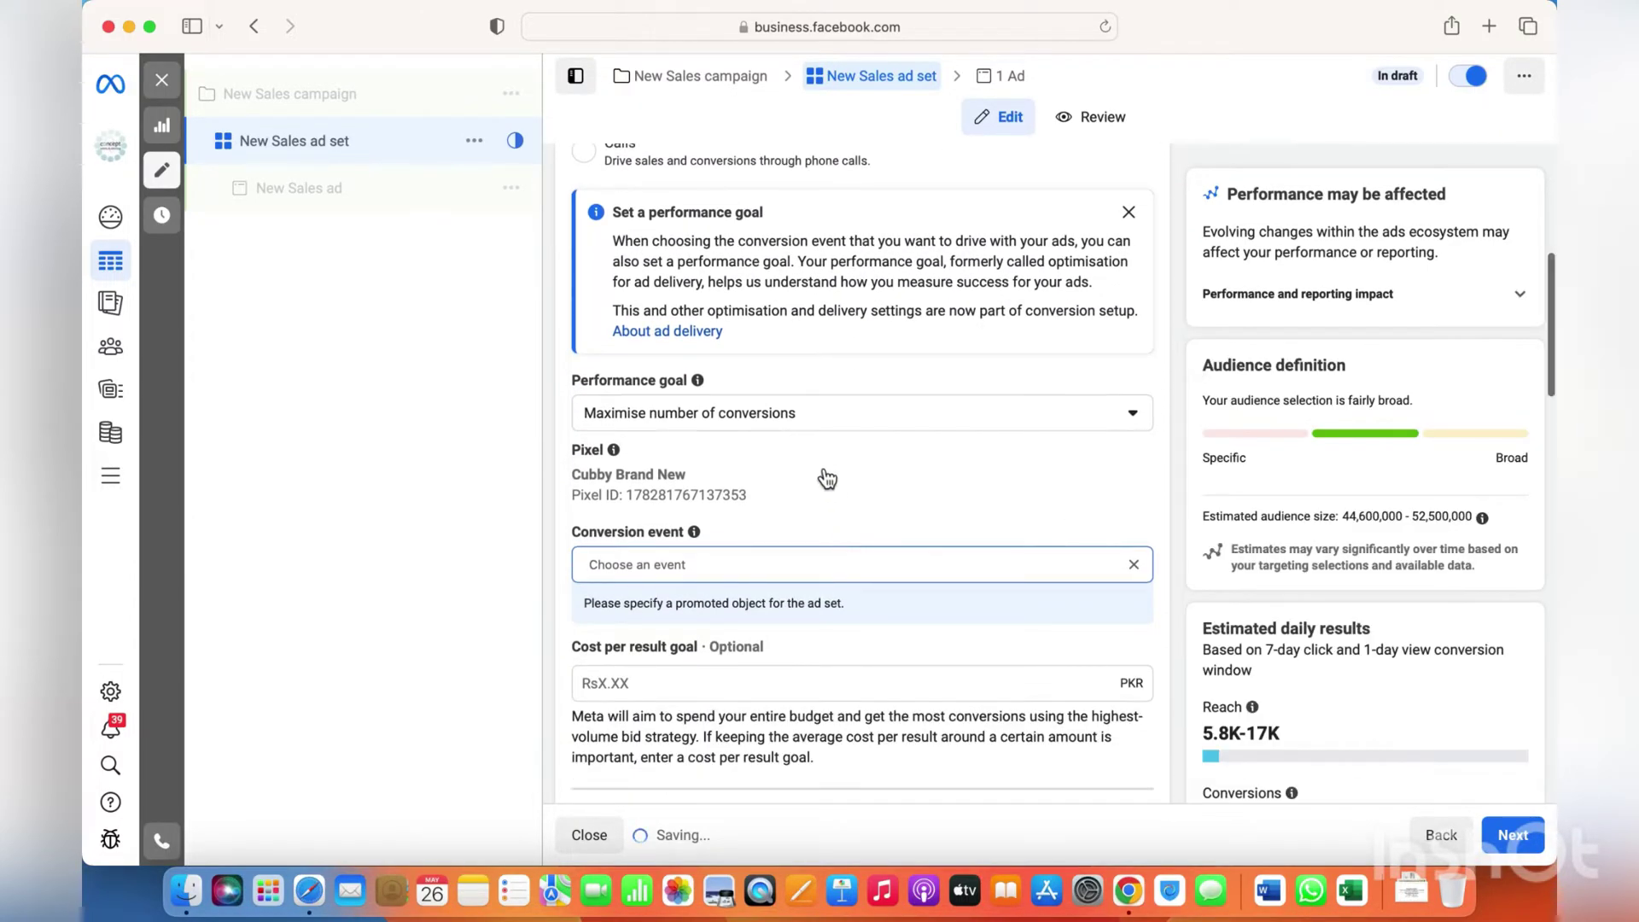
click(827, 419)
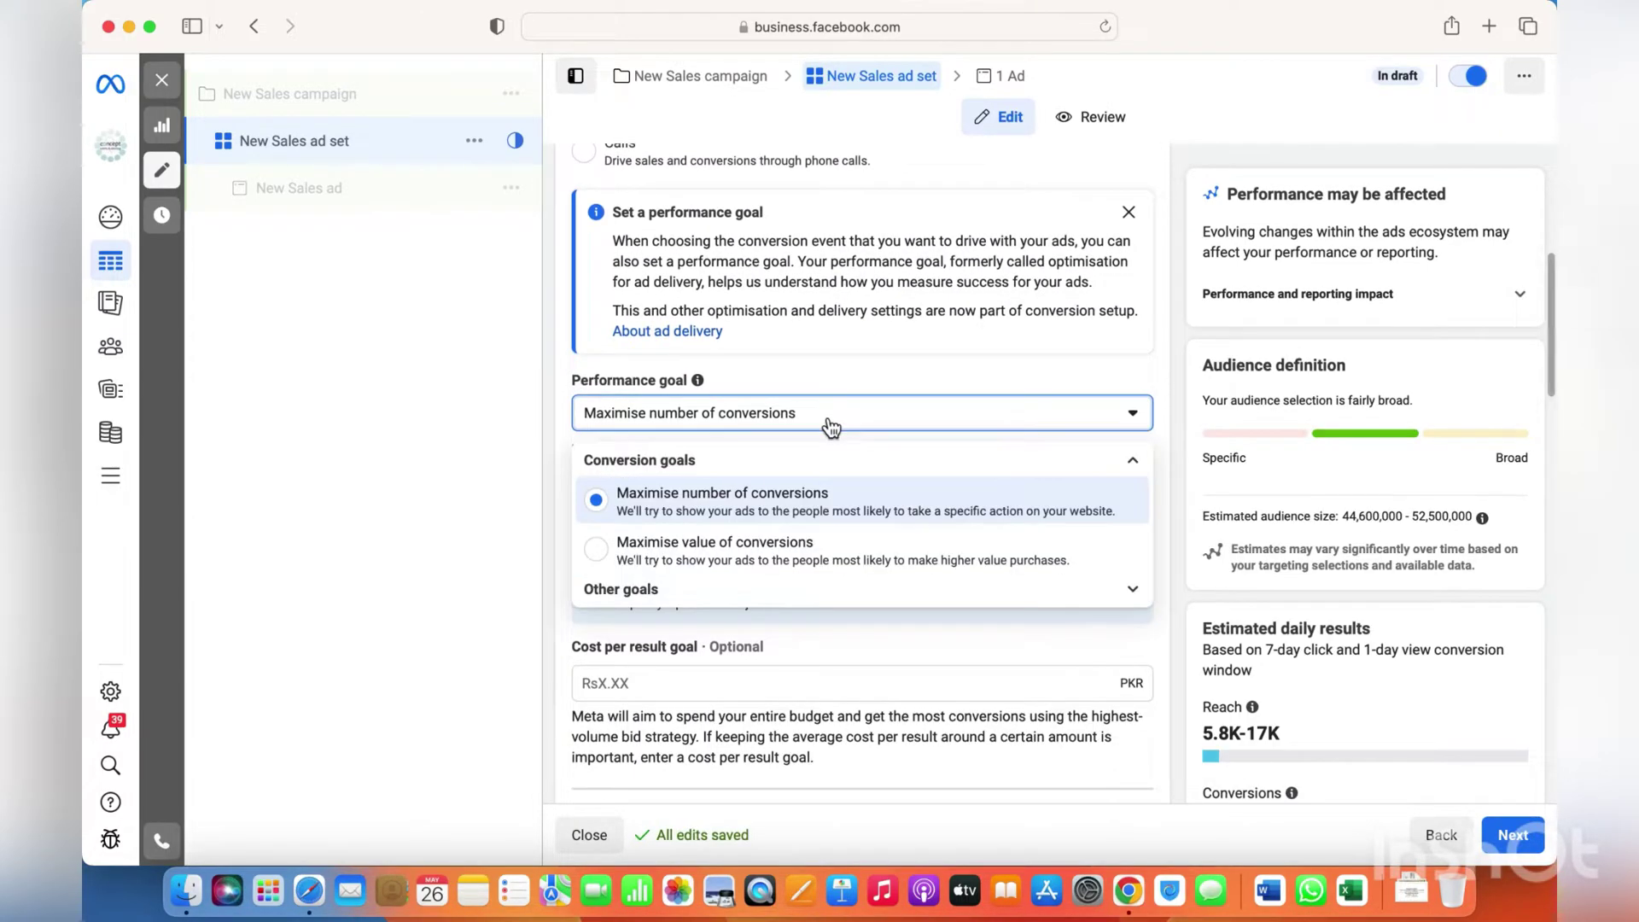
click(813, 515)
click(749, 560)
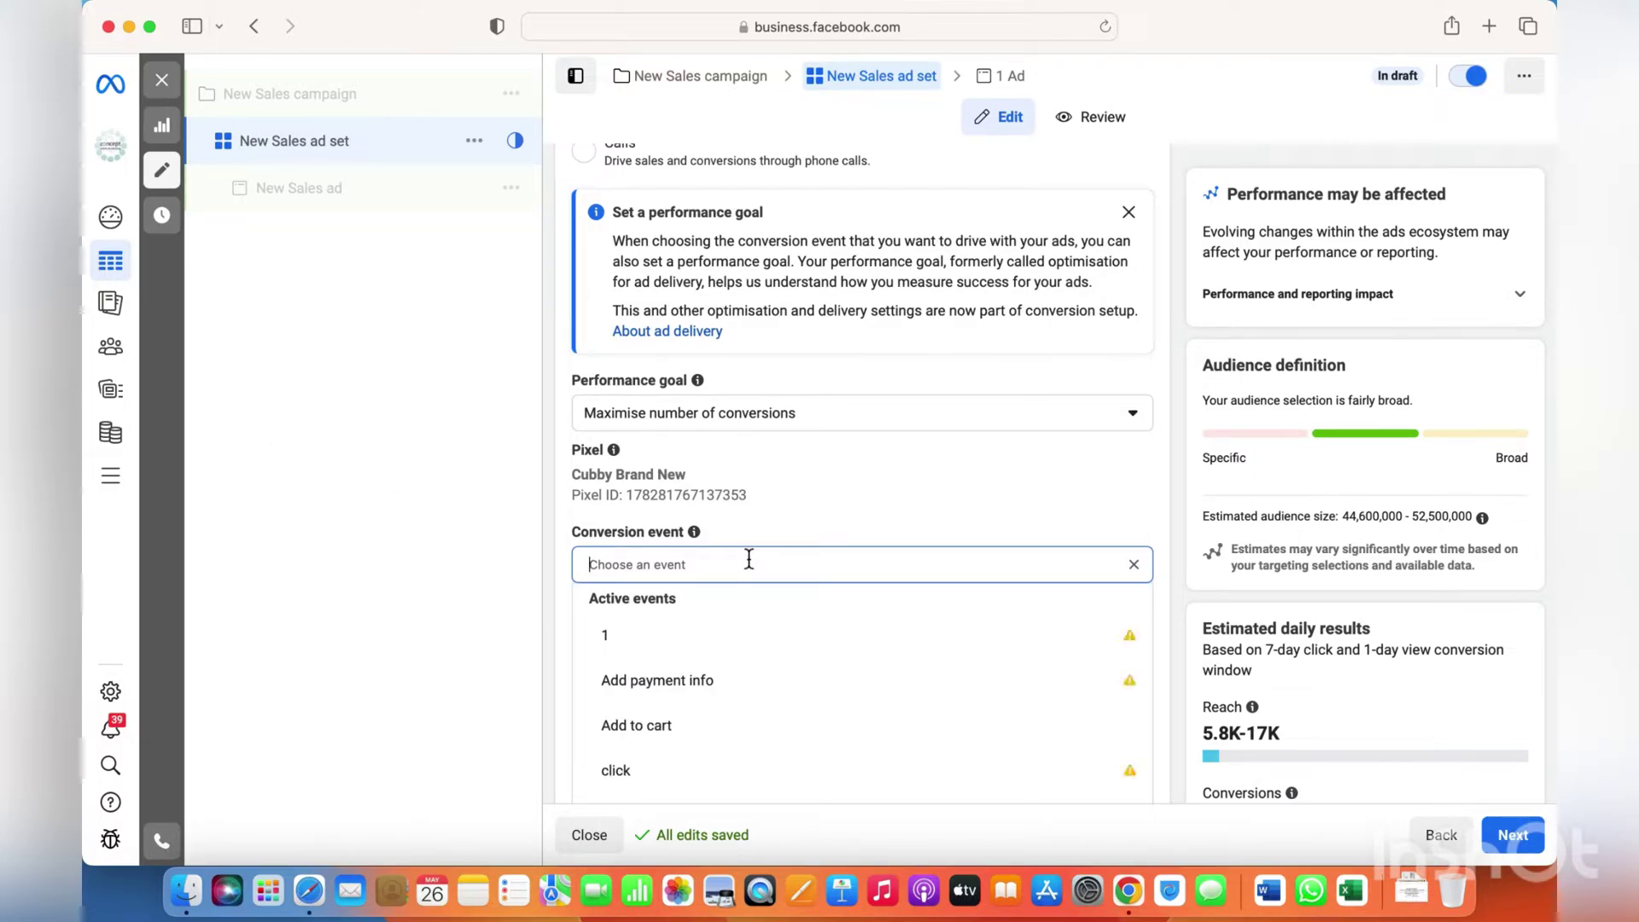
scroll(732, 632, down, 3)
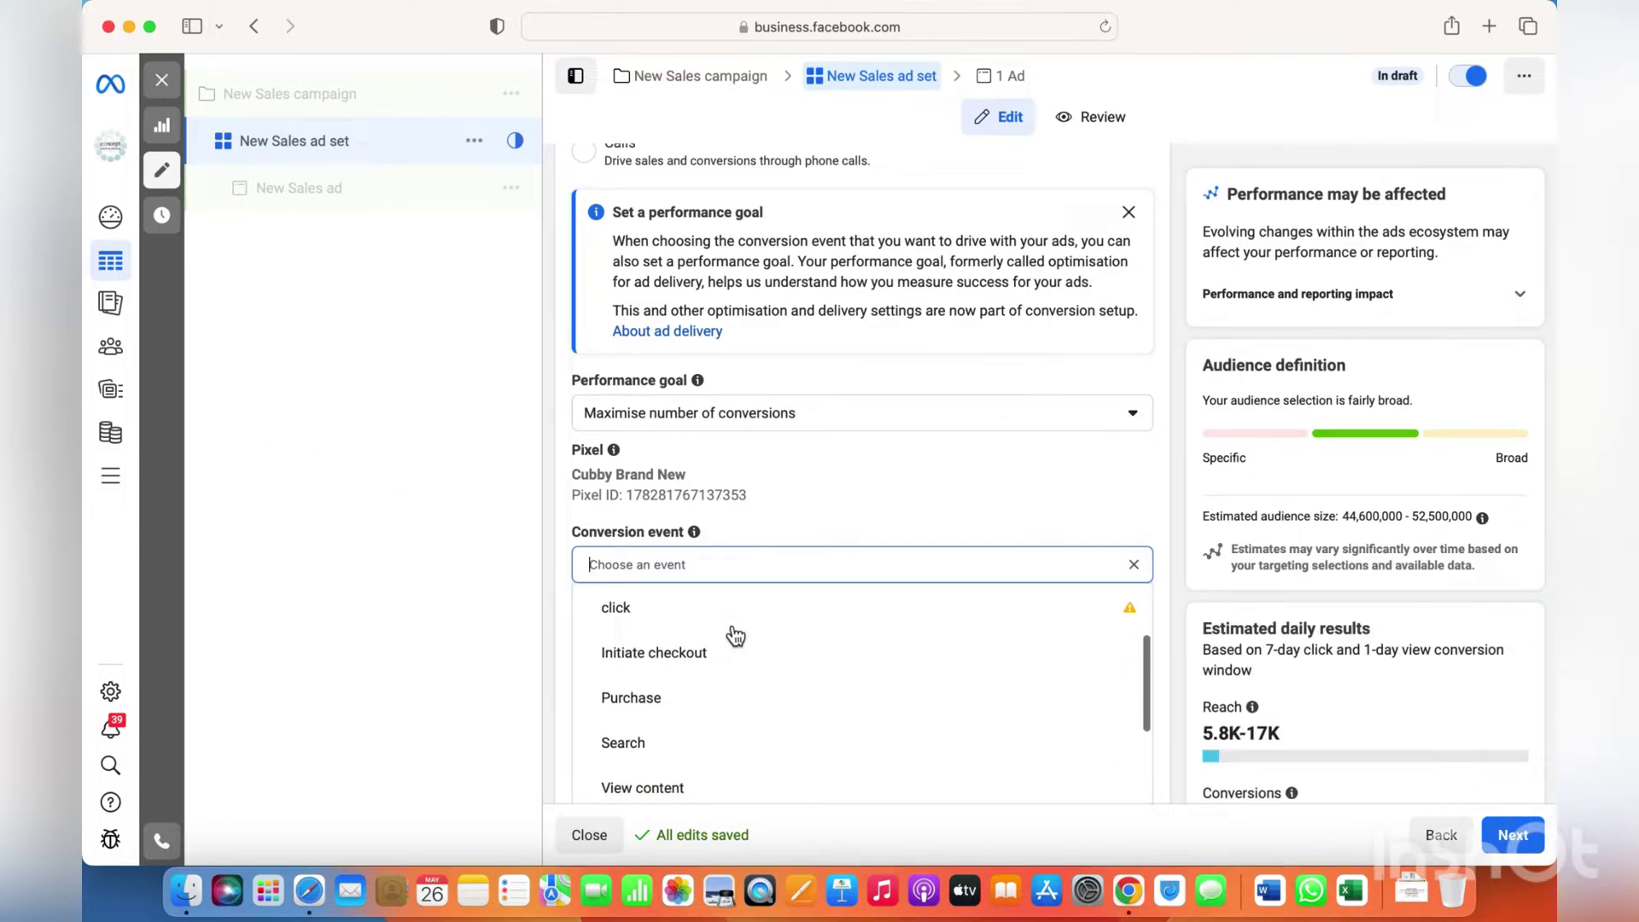
click(674, 702)
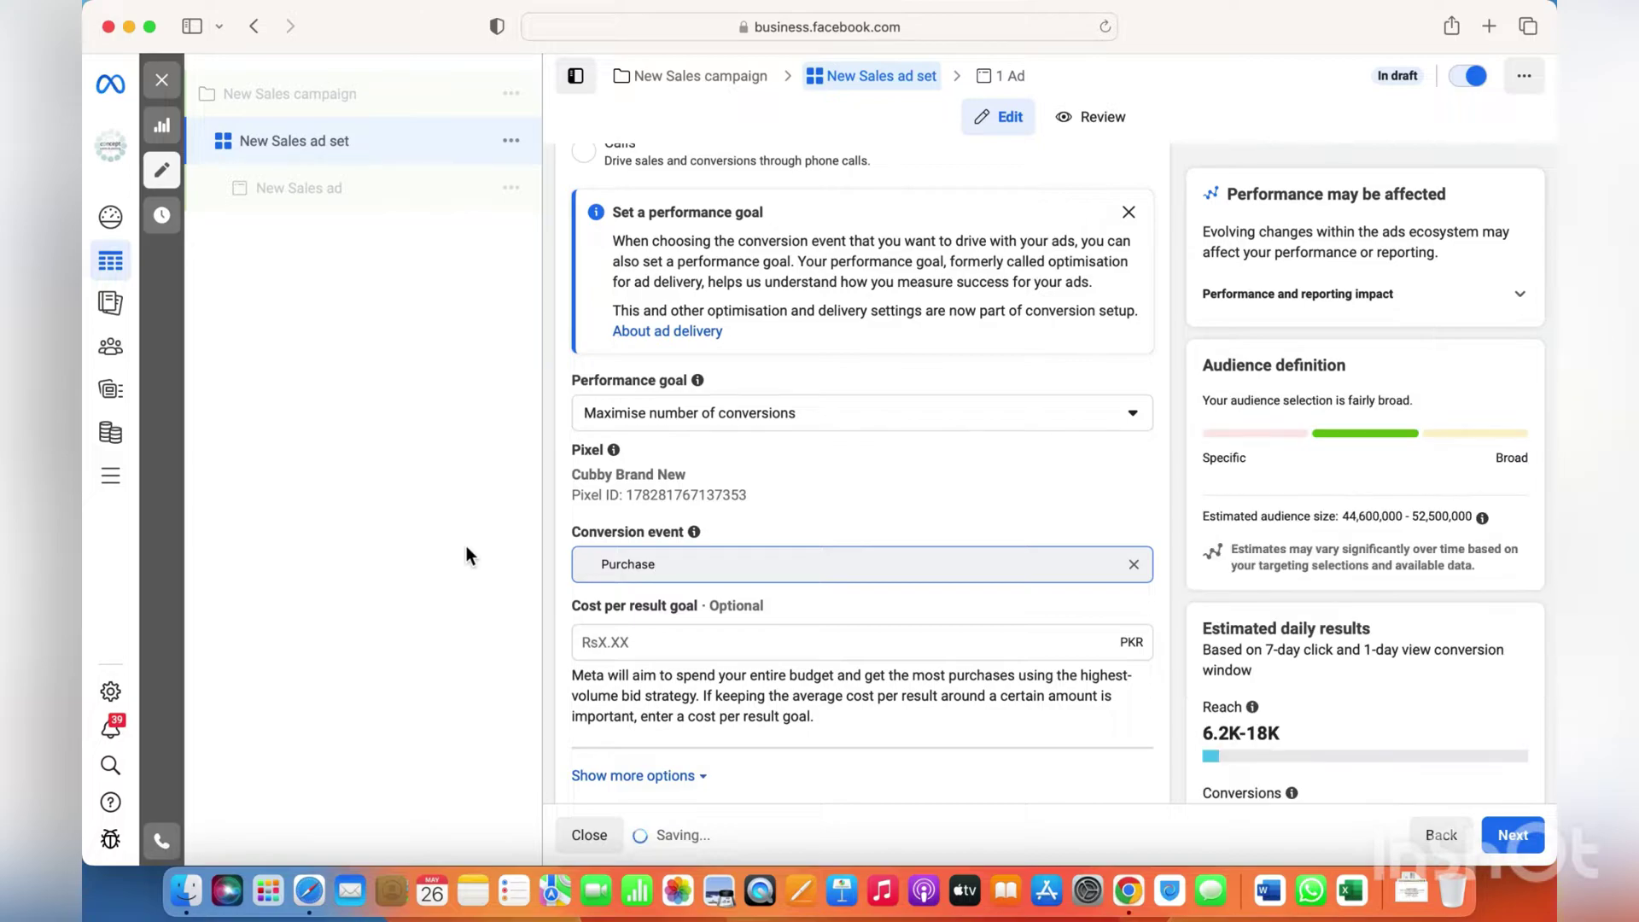
scroll(713, 567, down, 5)
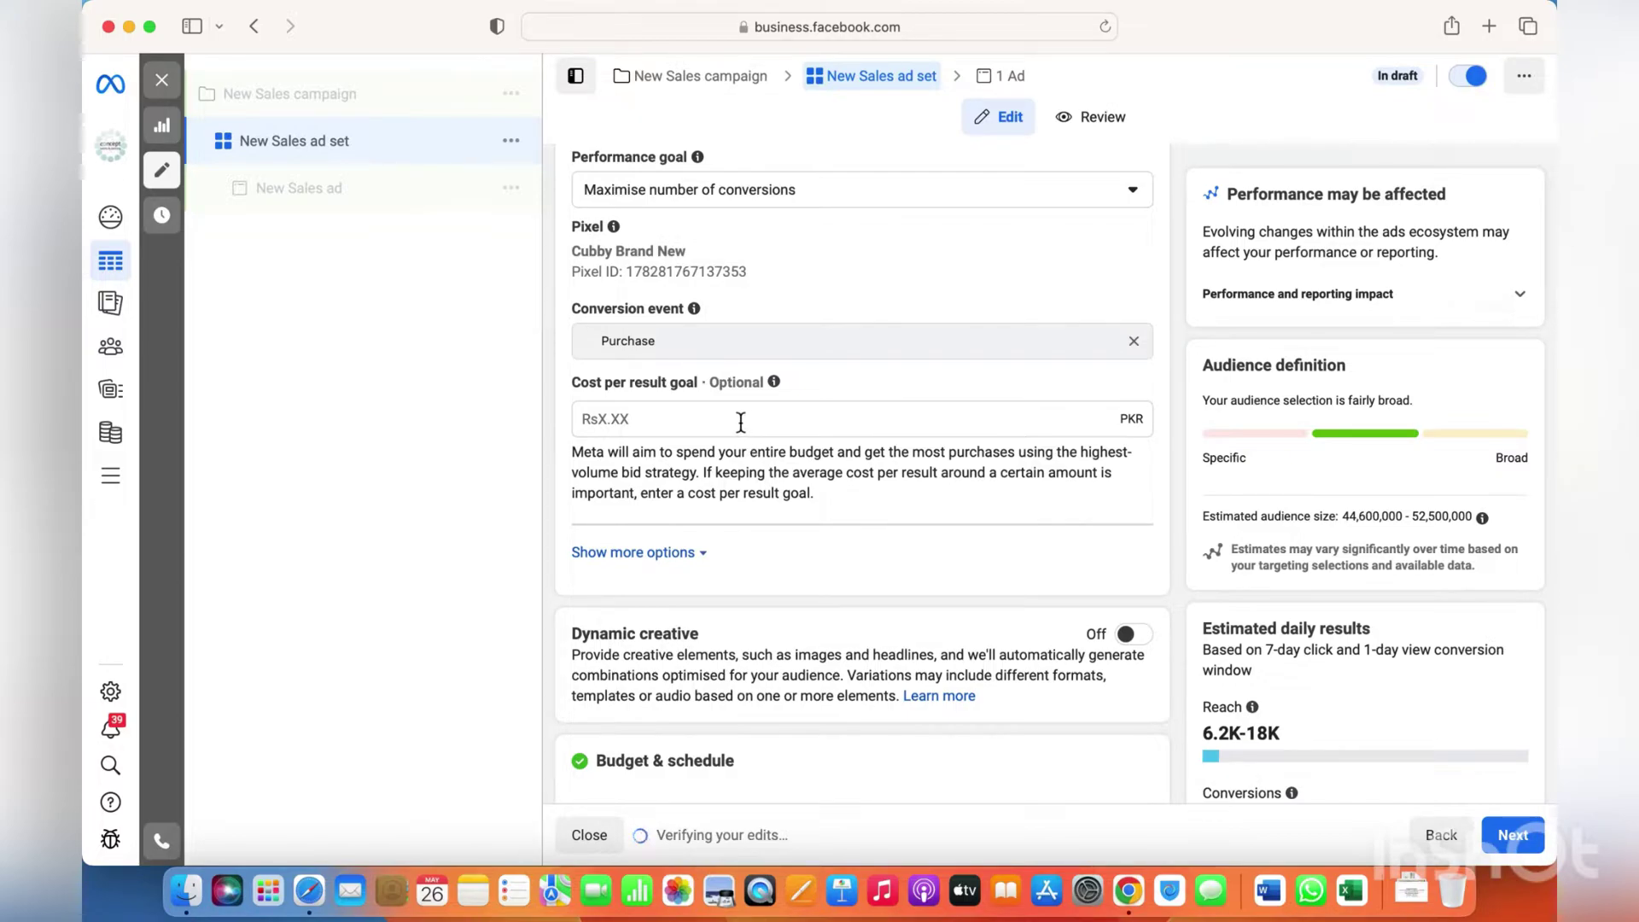
scroll(741, 422, down, 4)
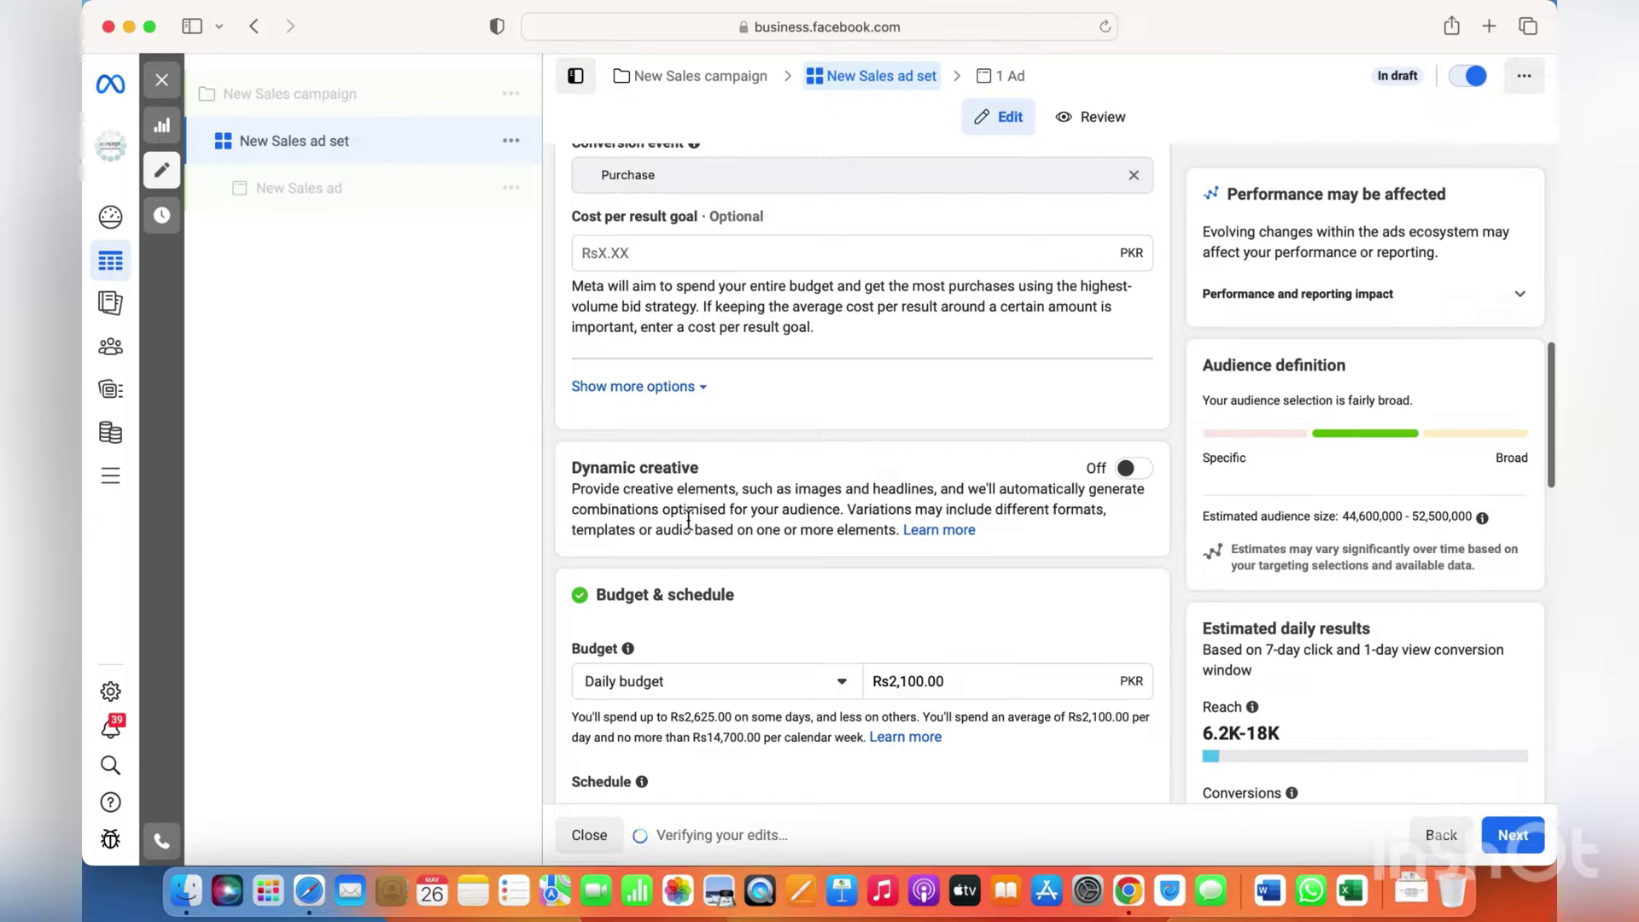
Keep dynamic creative off and change the daily budget to 4000 (Rs4,000.00 PKR).
click(1142, 475)
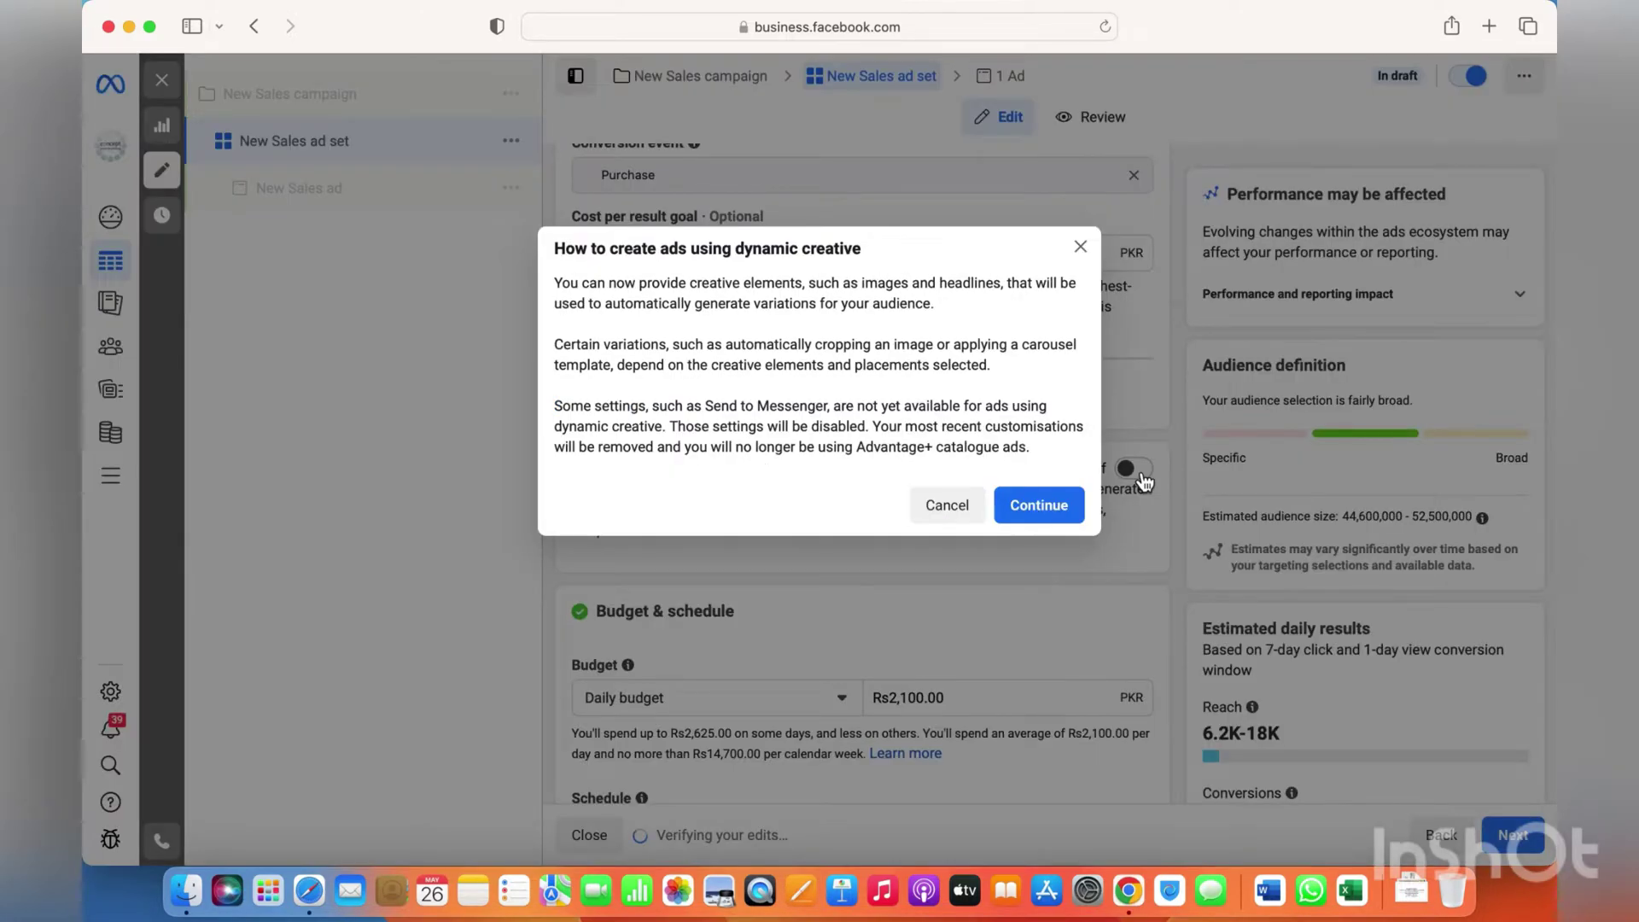
click(950, 511)
scroll(921, 530, down, 3)
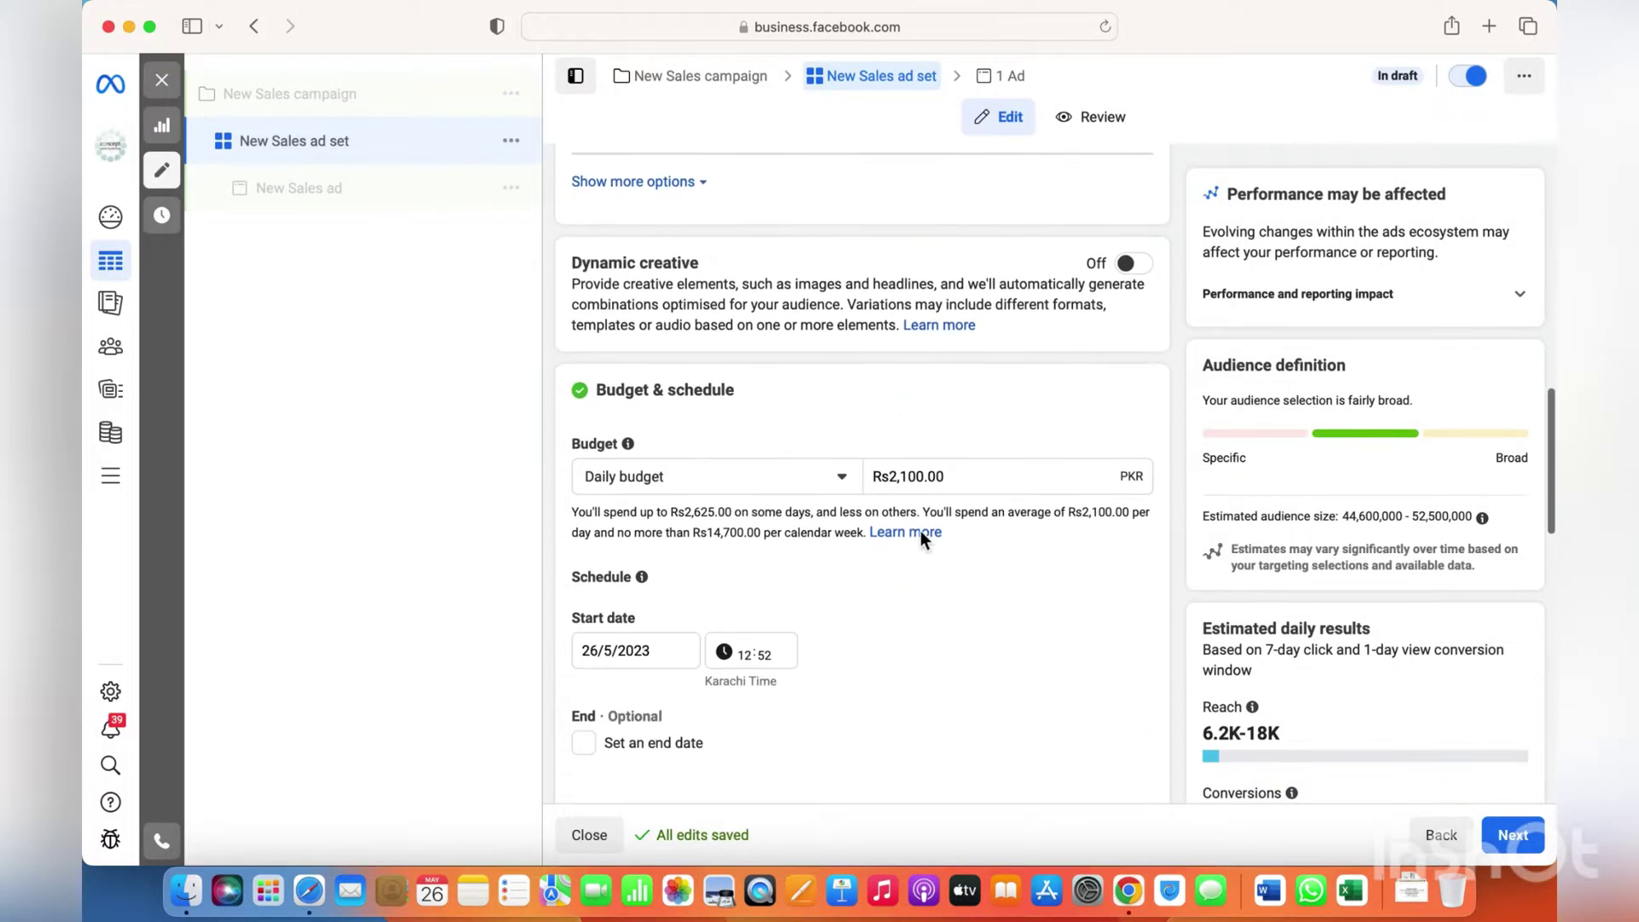
click(962, 485)
text(4000)
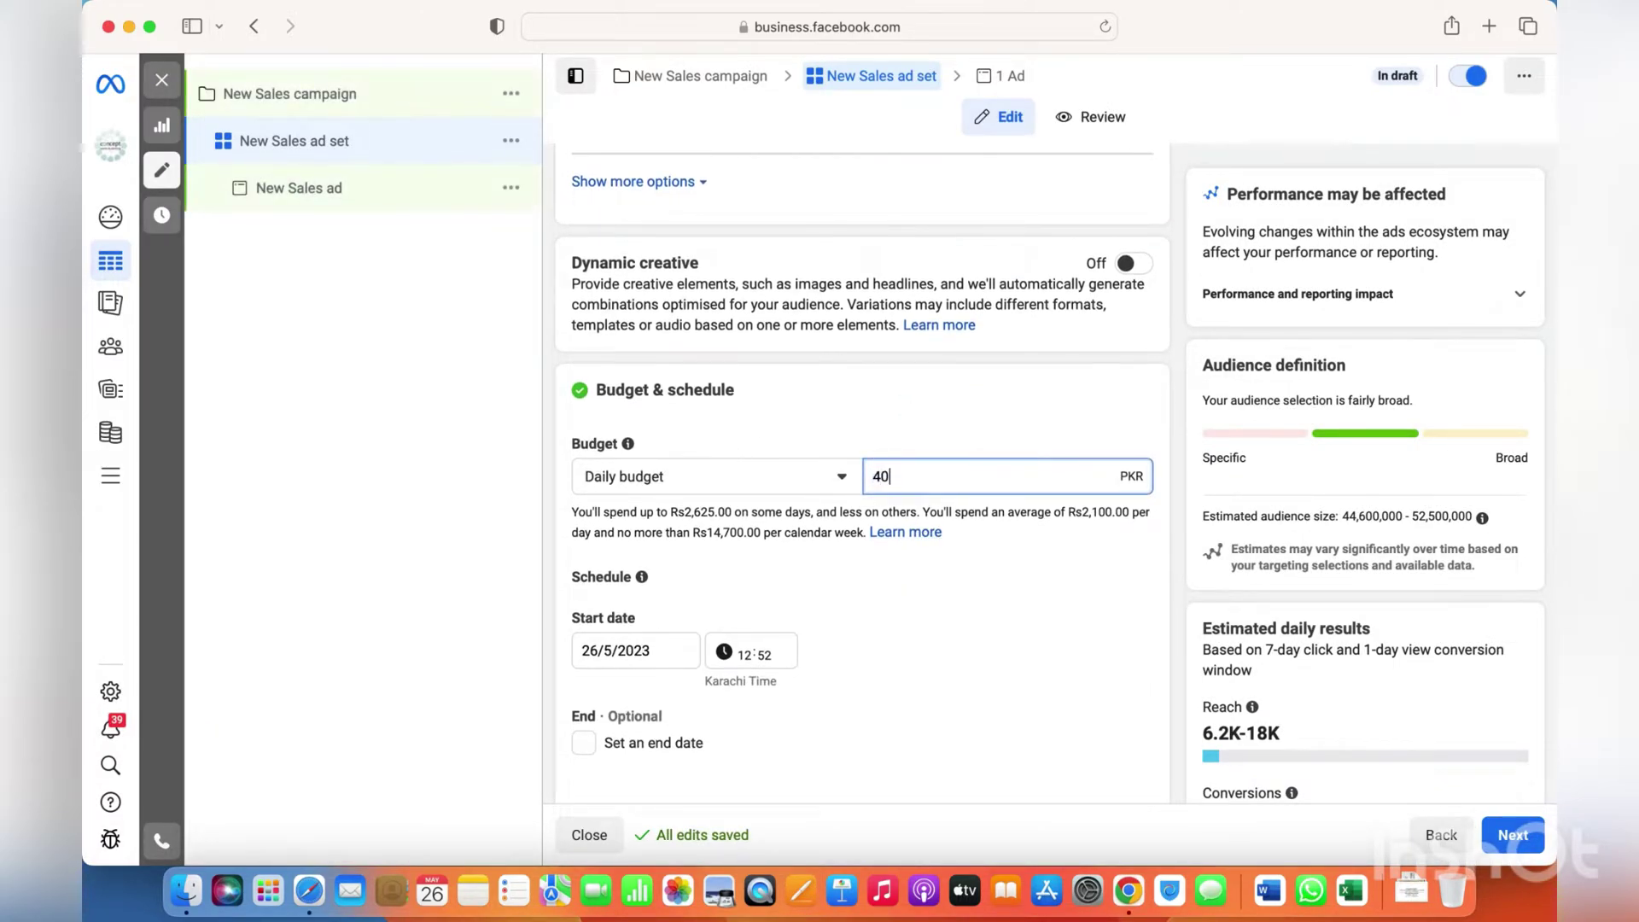
click(479, 470)
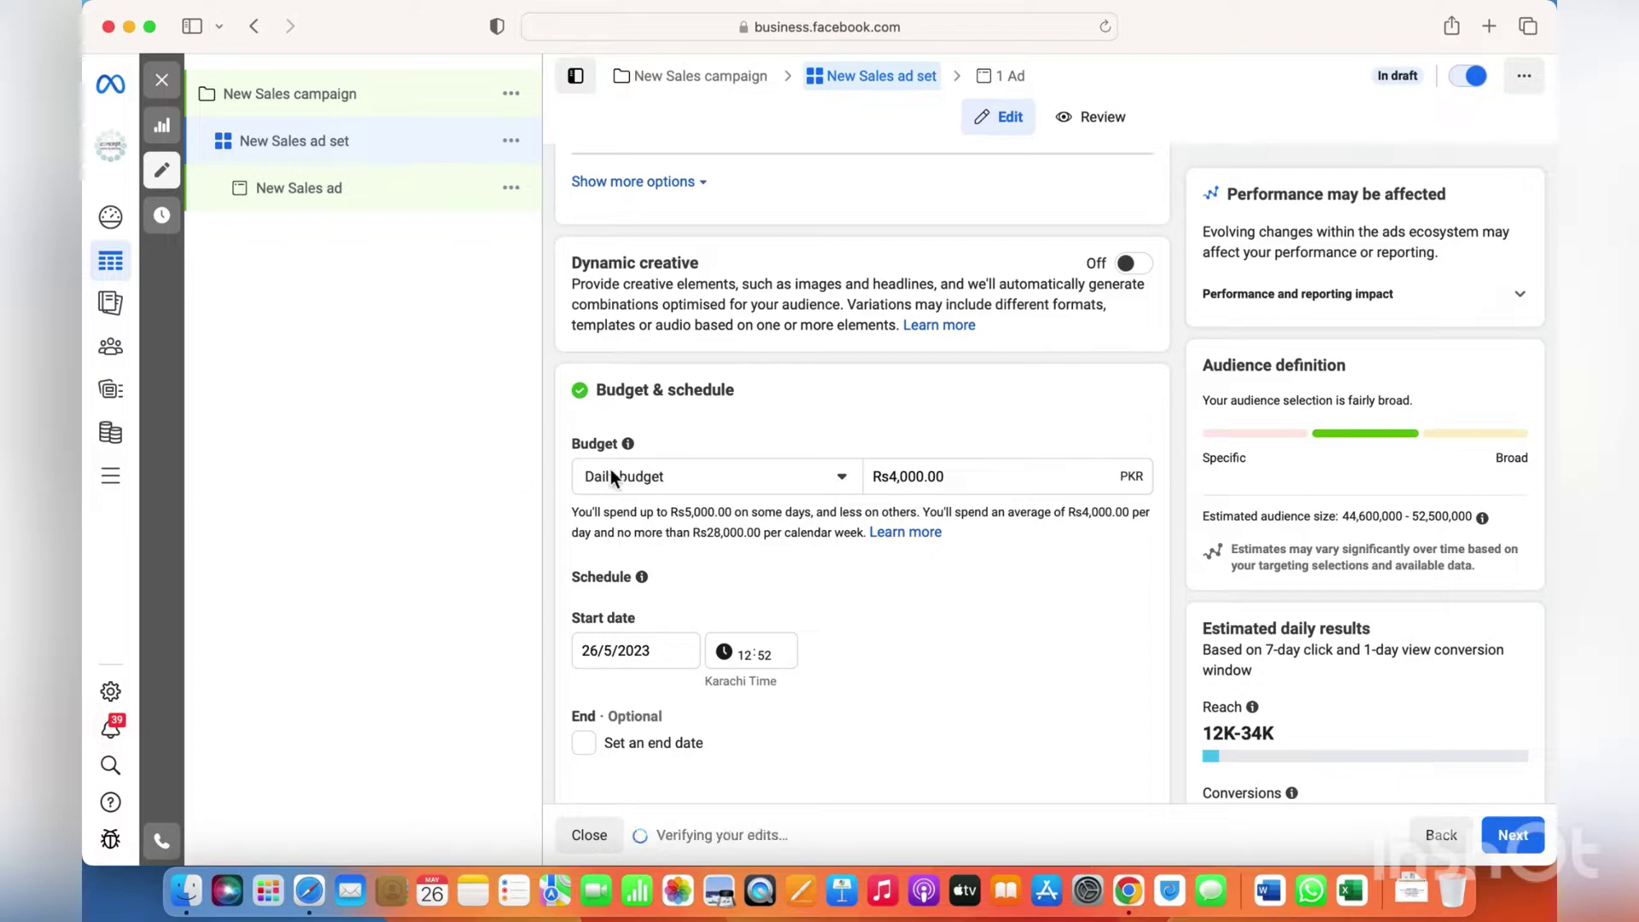
scroll(854, 478, down, 3)
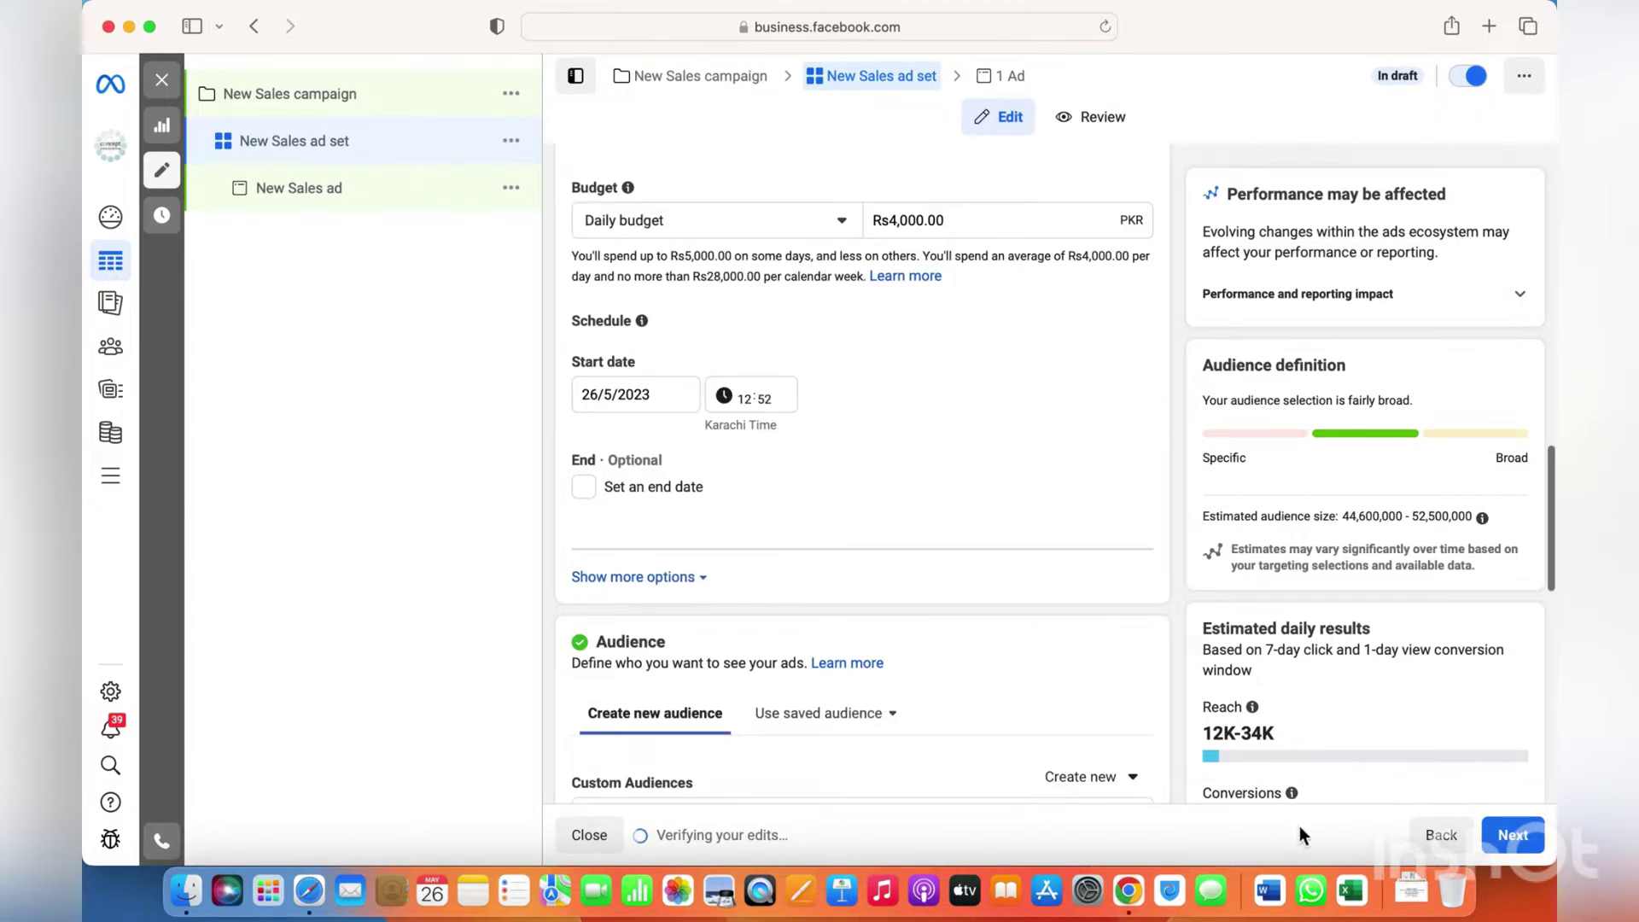
mouse_move(1422, 740)
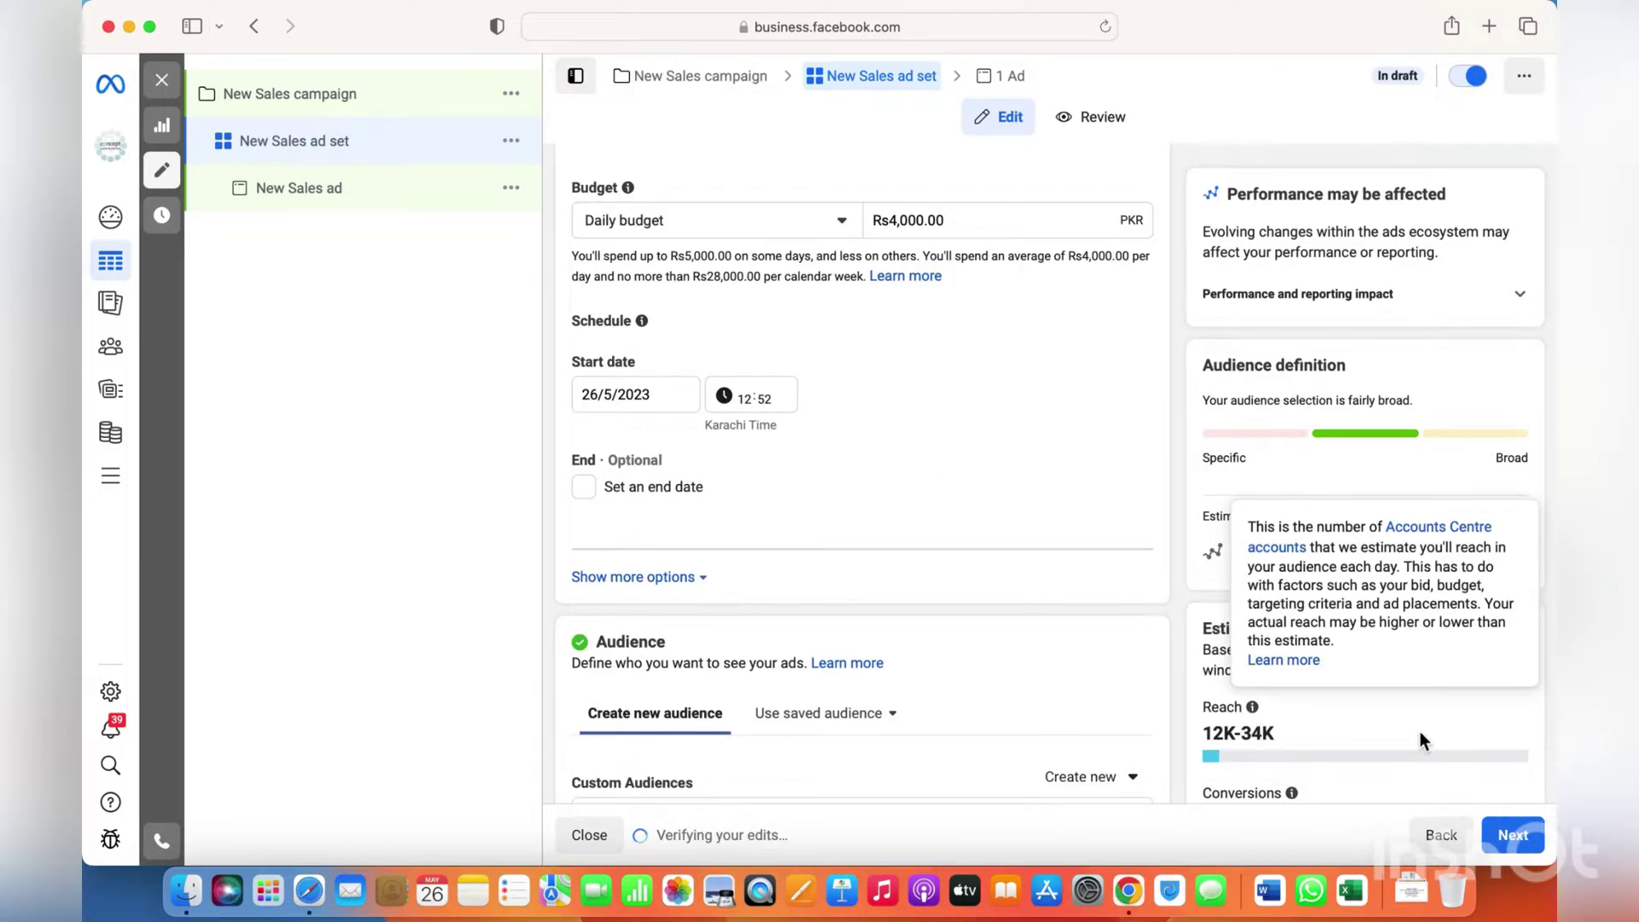
scroll(907, 531, down, 5)
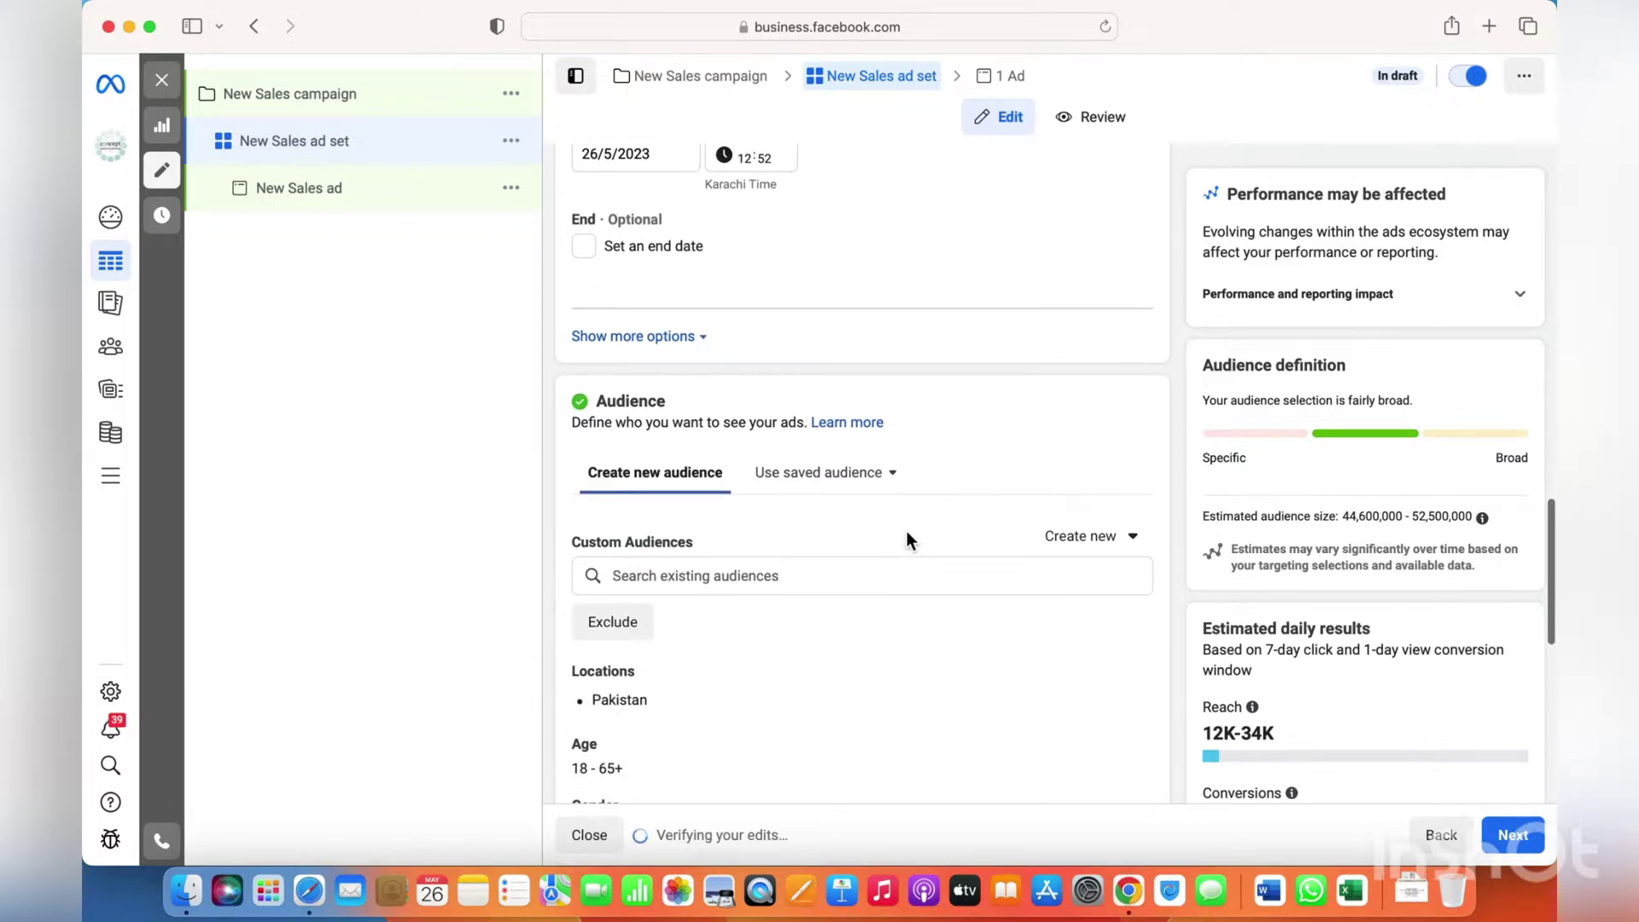
scroll(897, 529, down, 1)
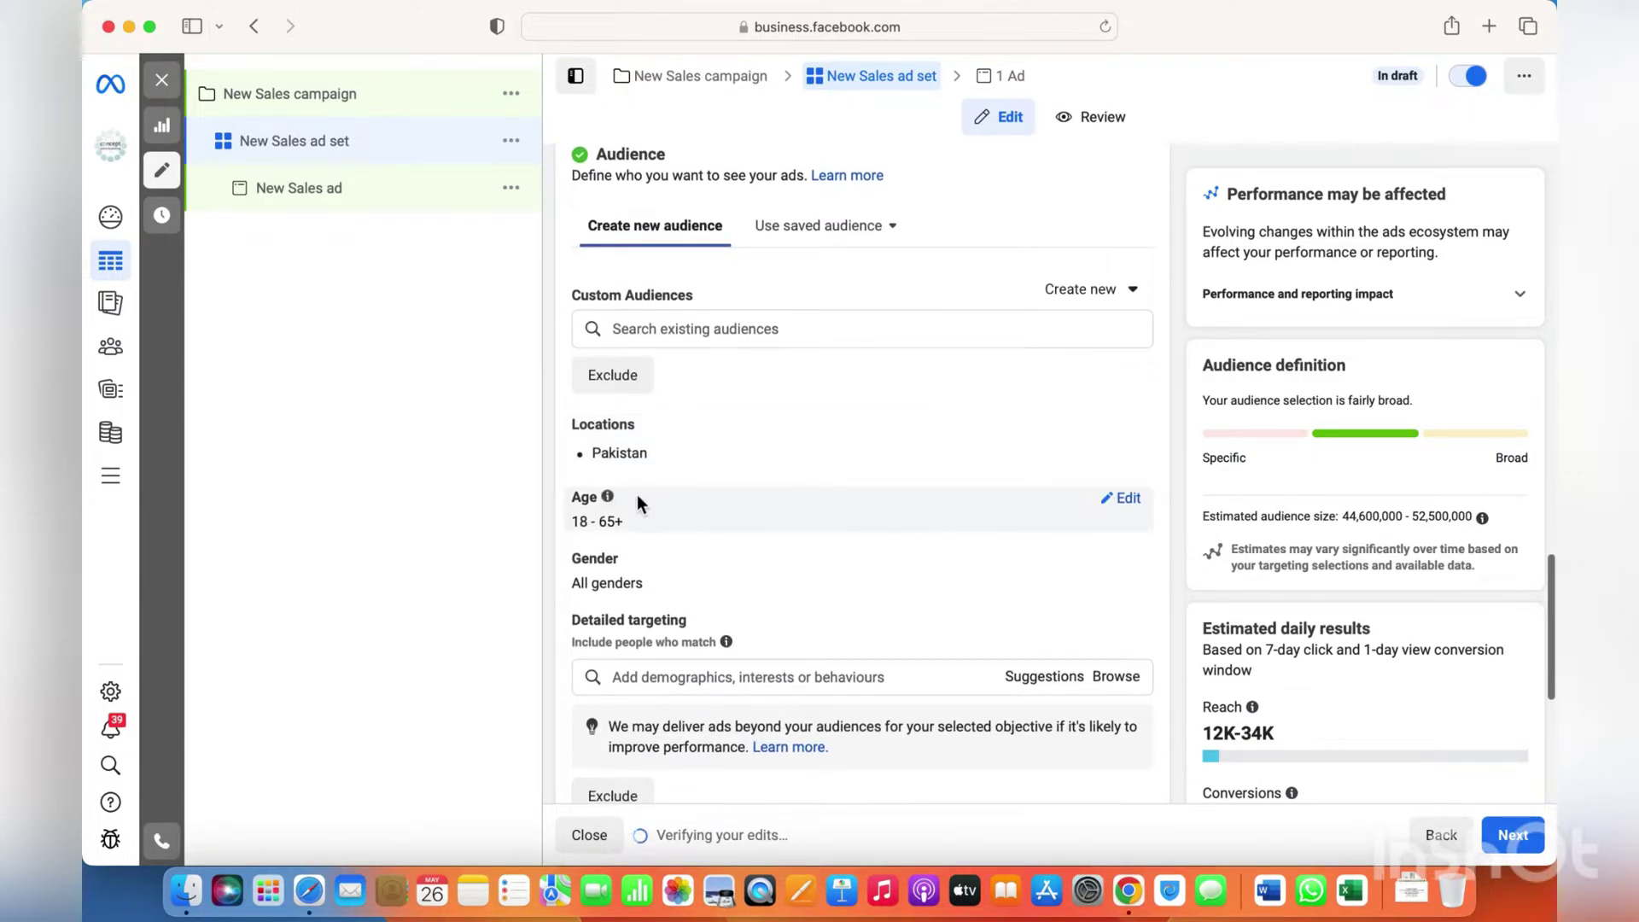
scroll(829, 566, down, 5)
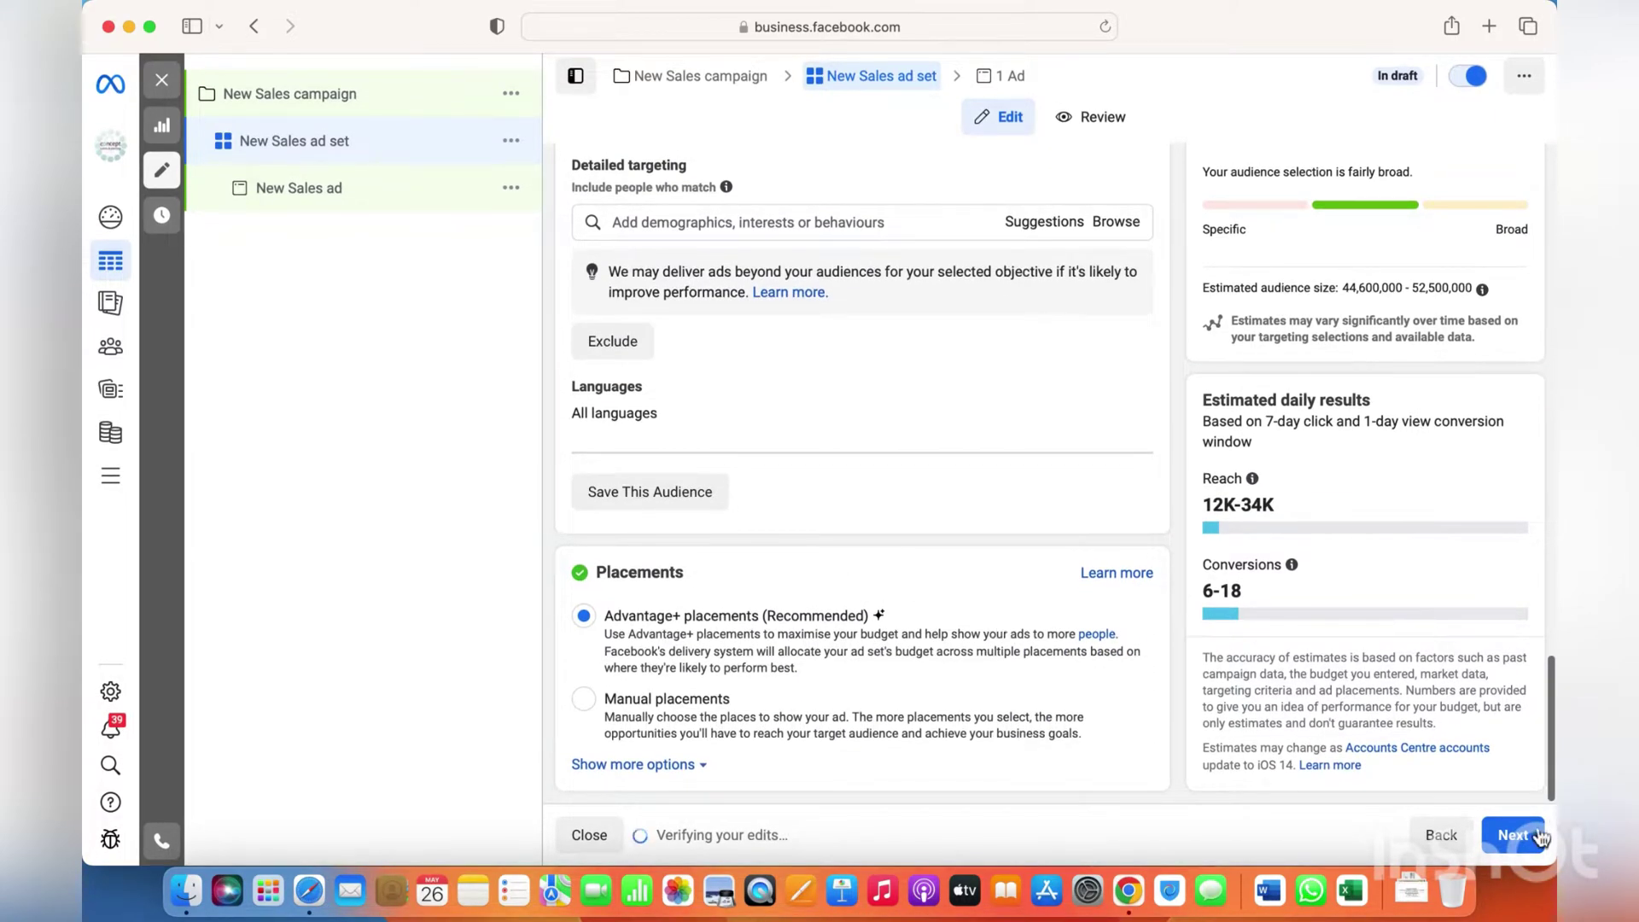
Continue to the New Sales ad and scroll past Identity and Ad setup to Ad creative.
click(1514, 837)
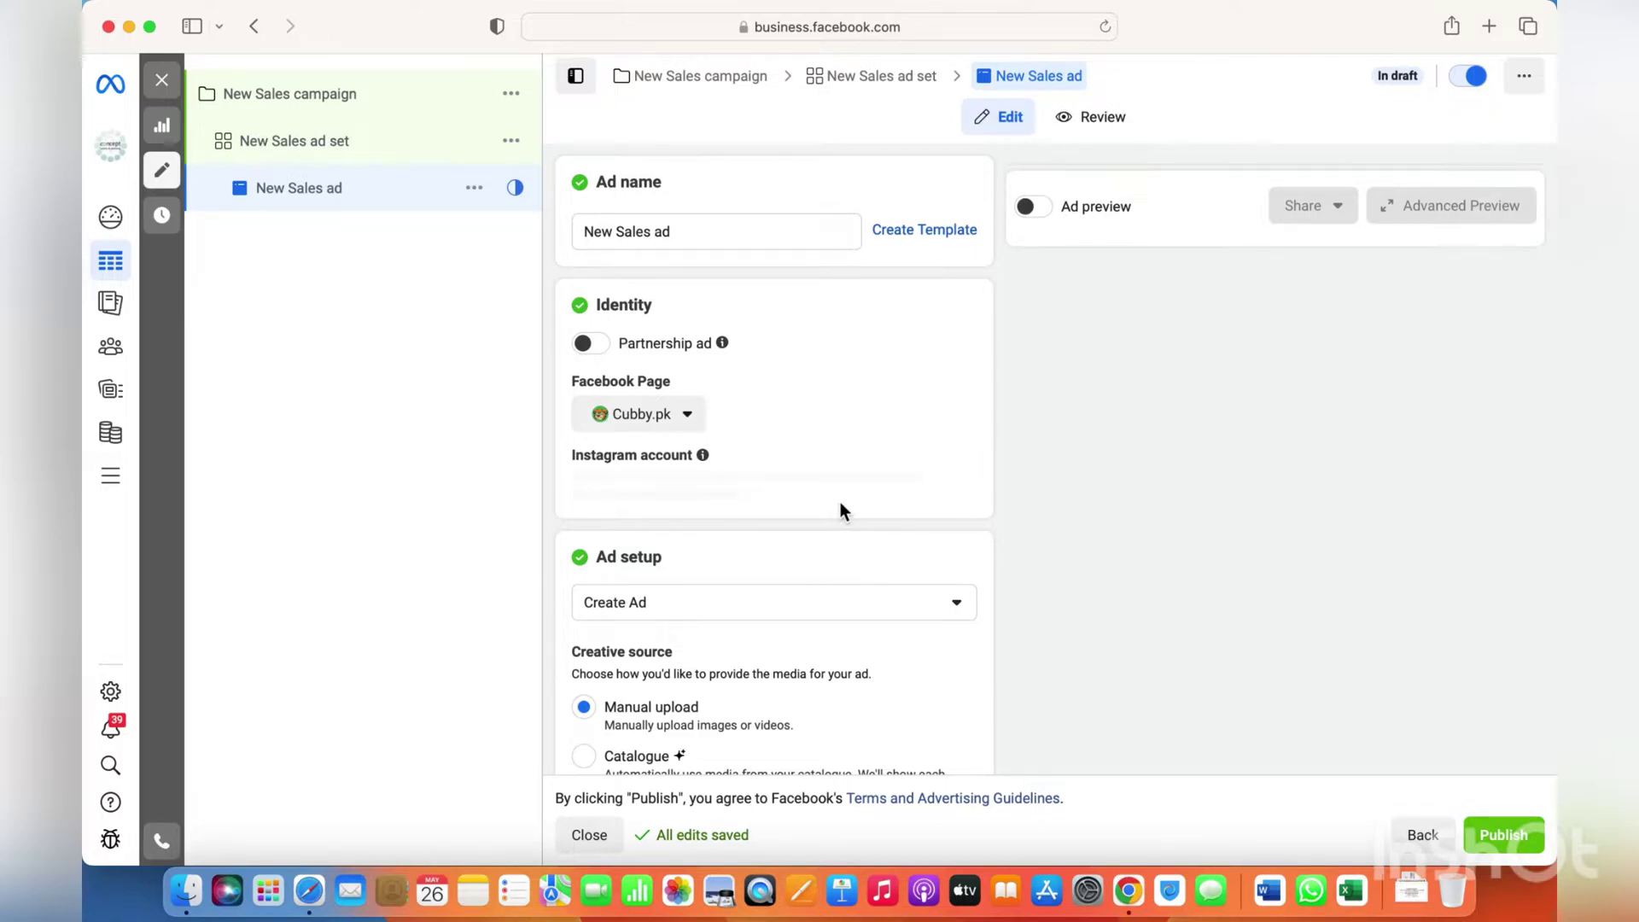
scroll(840, 510, down, 2)
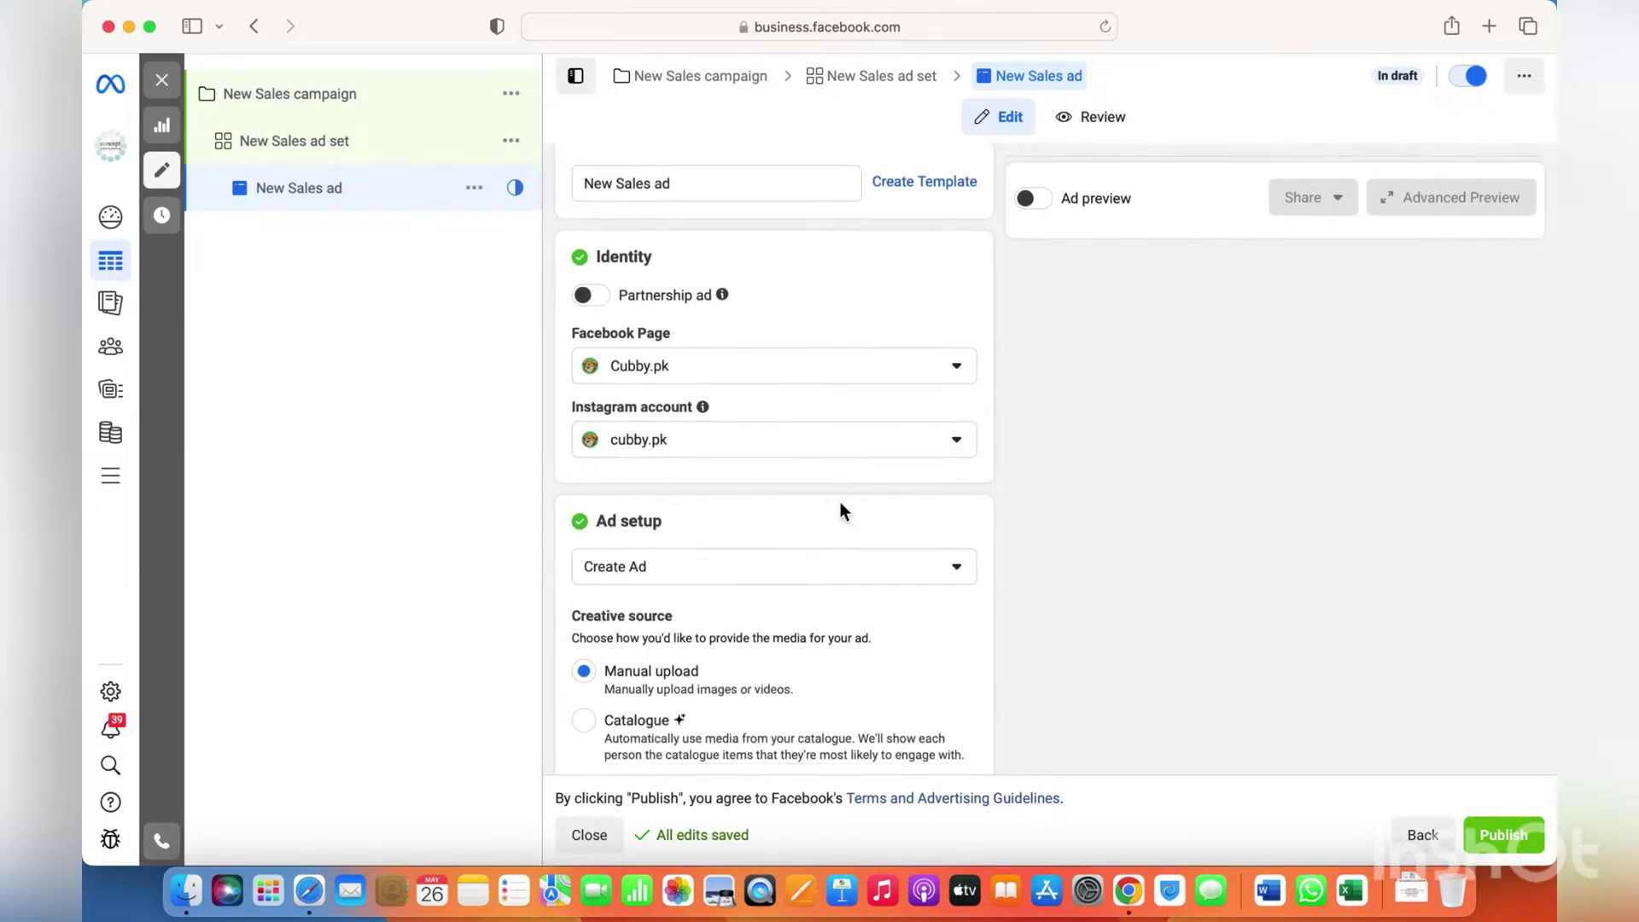
scroll(765, 394, down, 1)
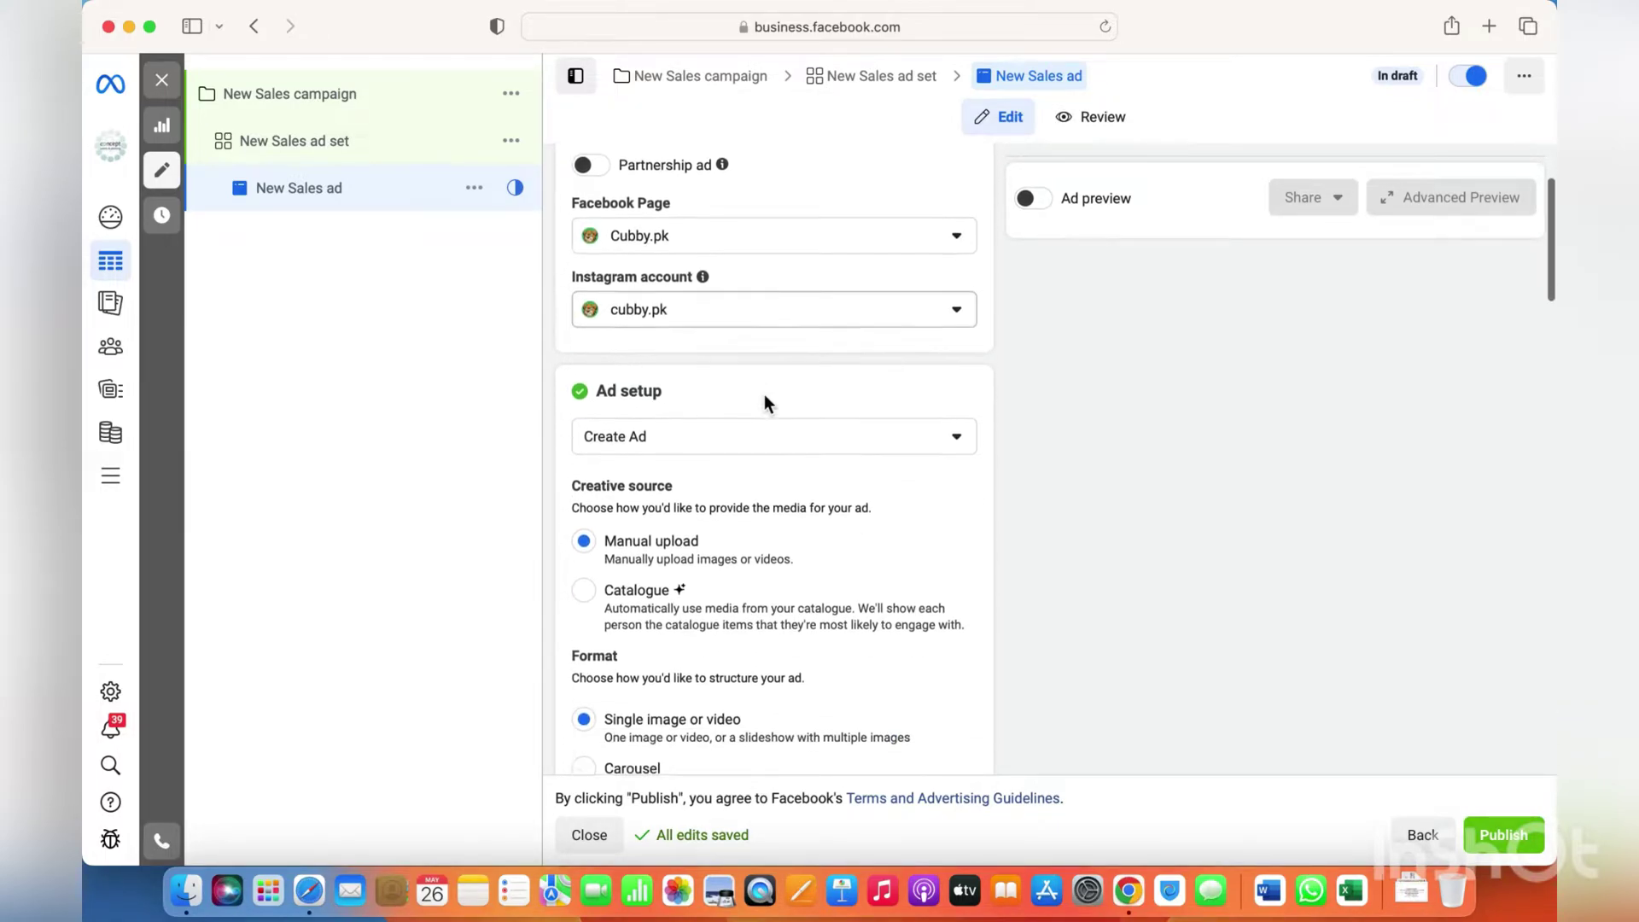
scroll(765, 394, up, 2)
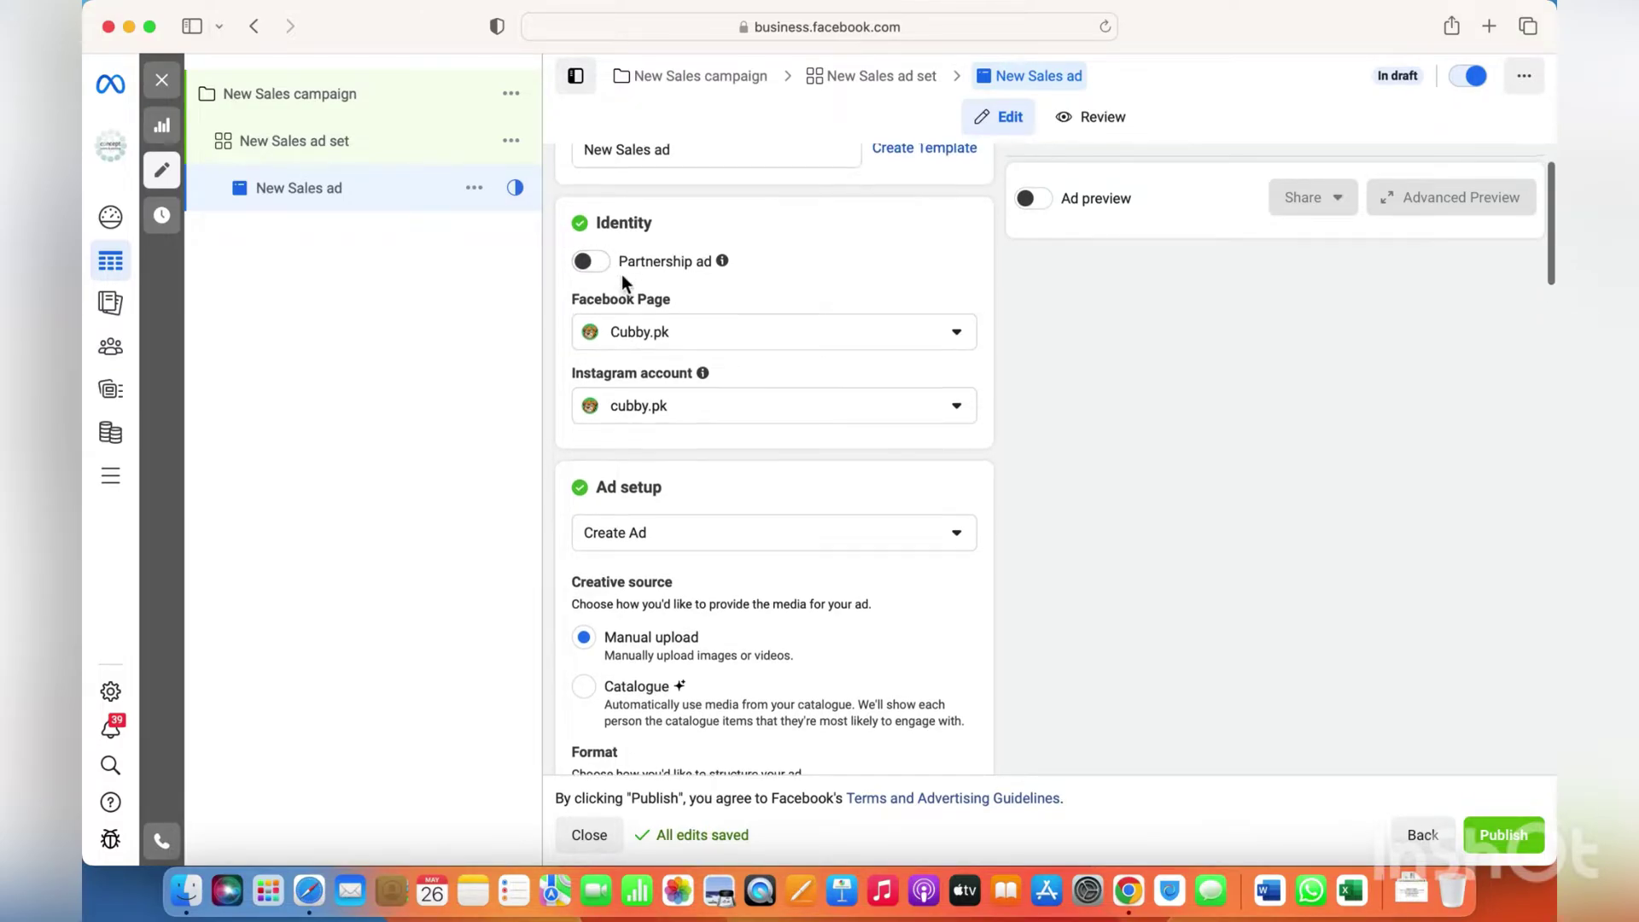
scroll(622, 274, up, 2)
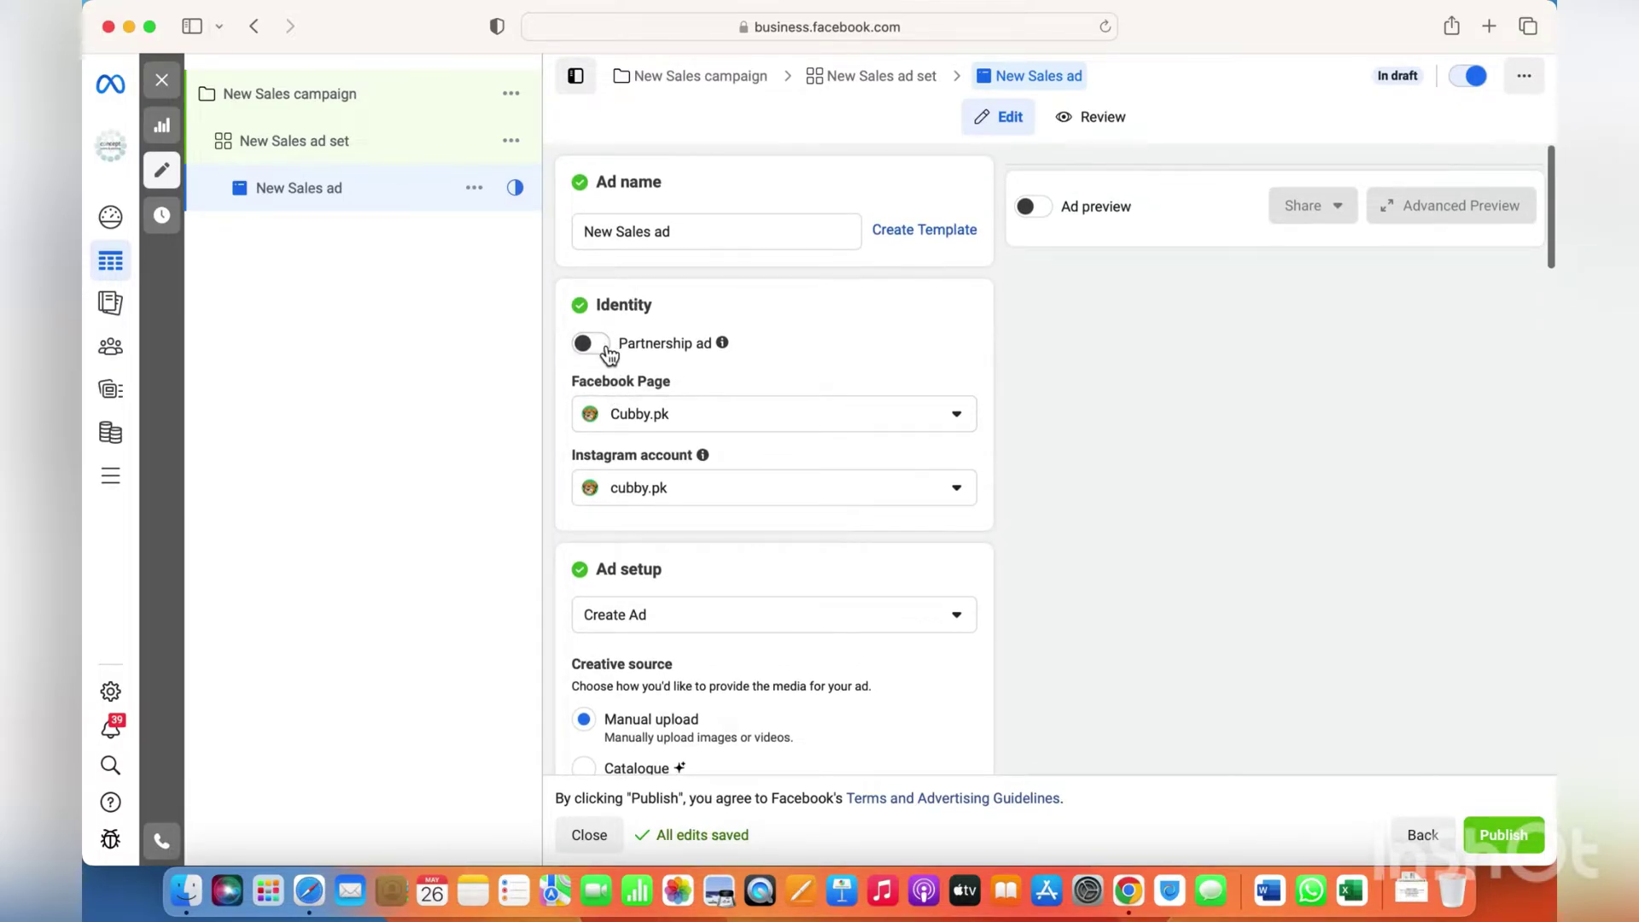
scroll(821, 568, down, 4)
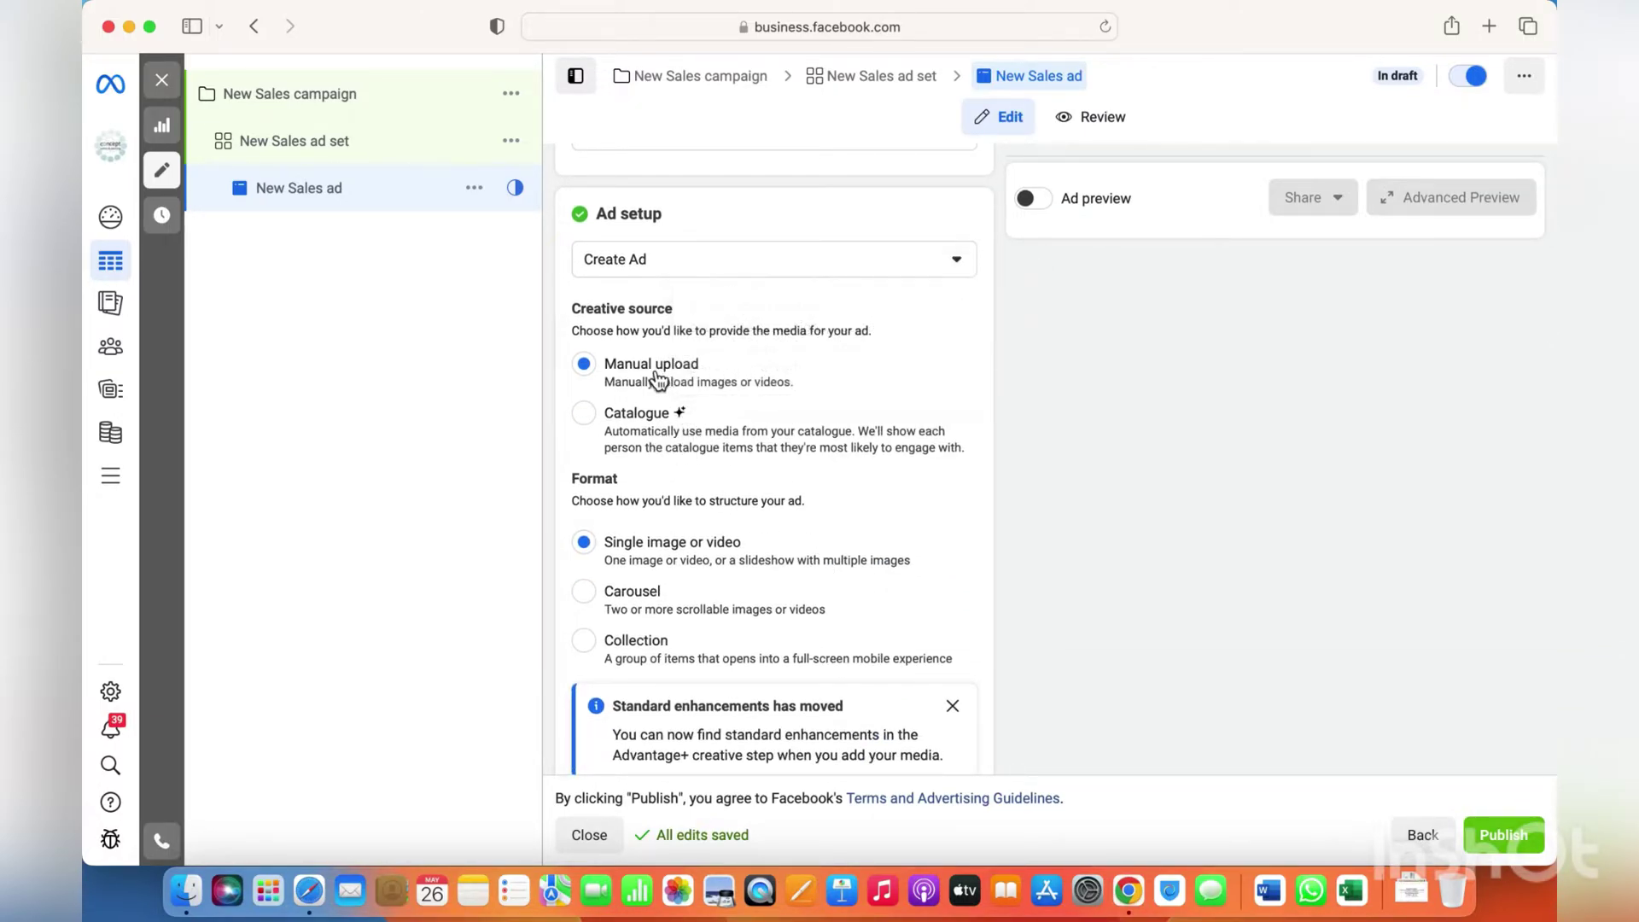
scroll(626, 374, down, 2)
scroll(626, 374, down, 4)
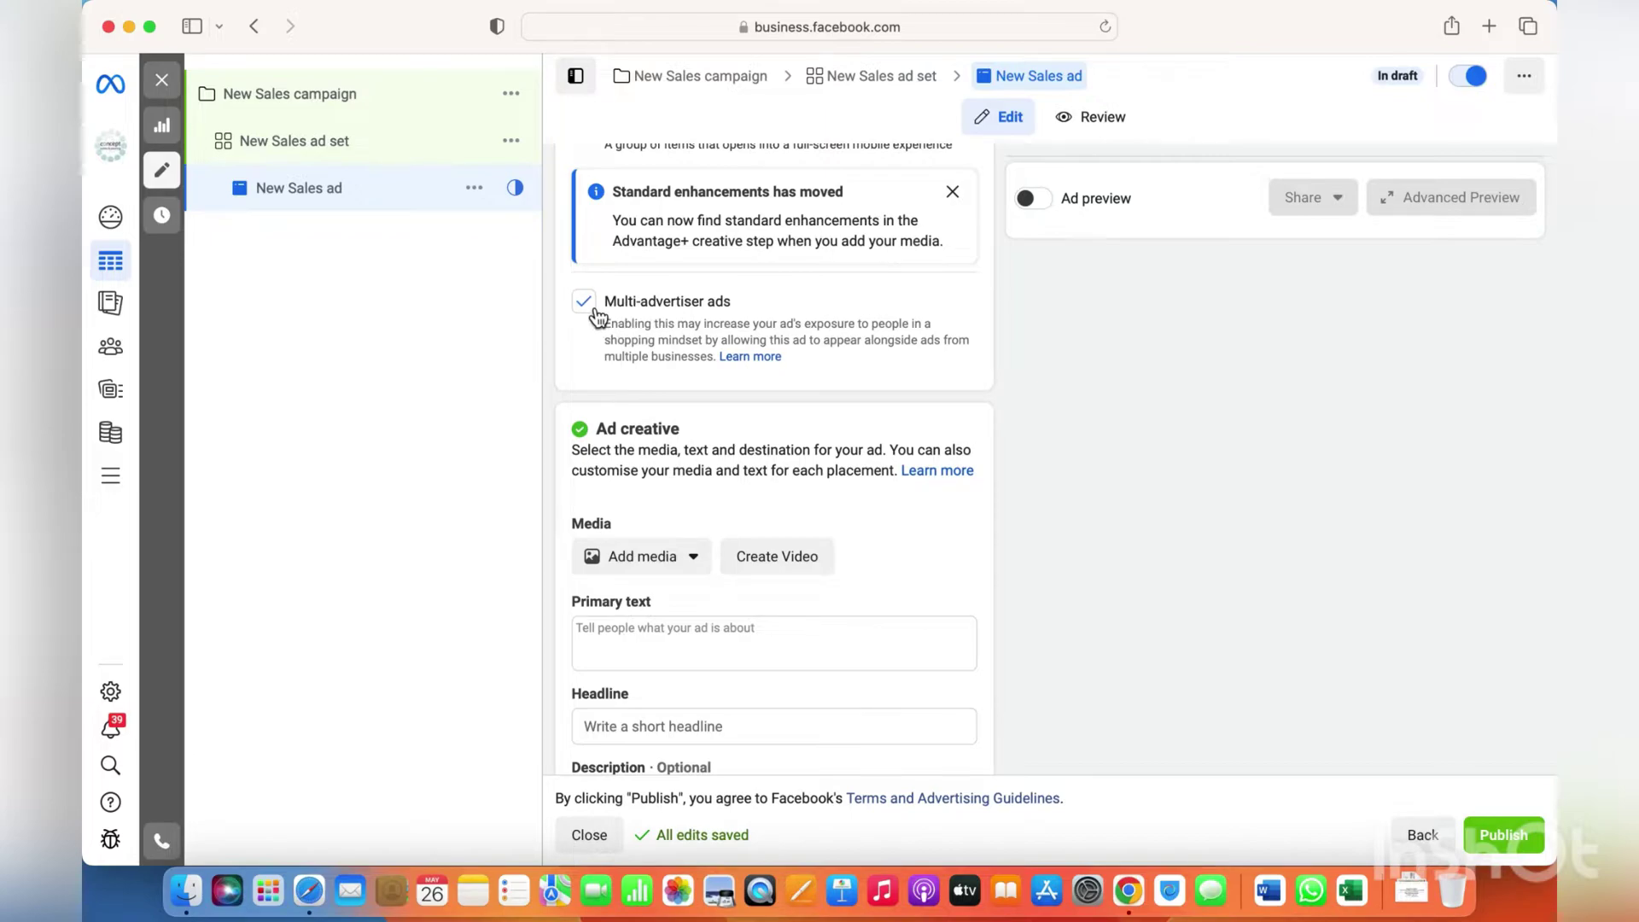
scroll(673, 374, down, 2)
Upload clay.jpg from the Downloads folder as the ad's image.
click(692, 382)
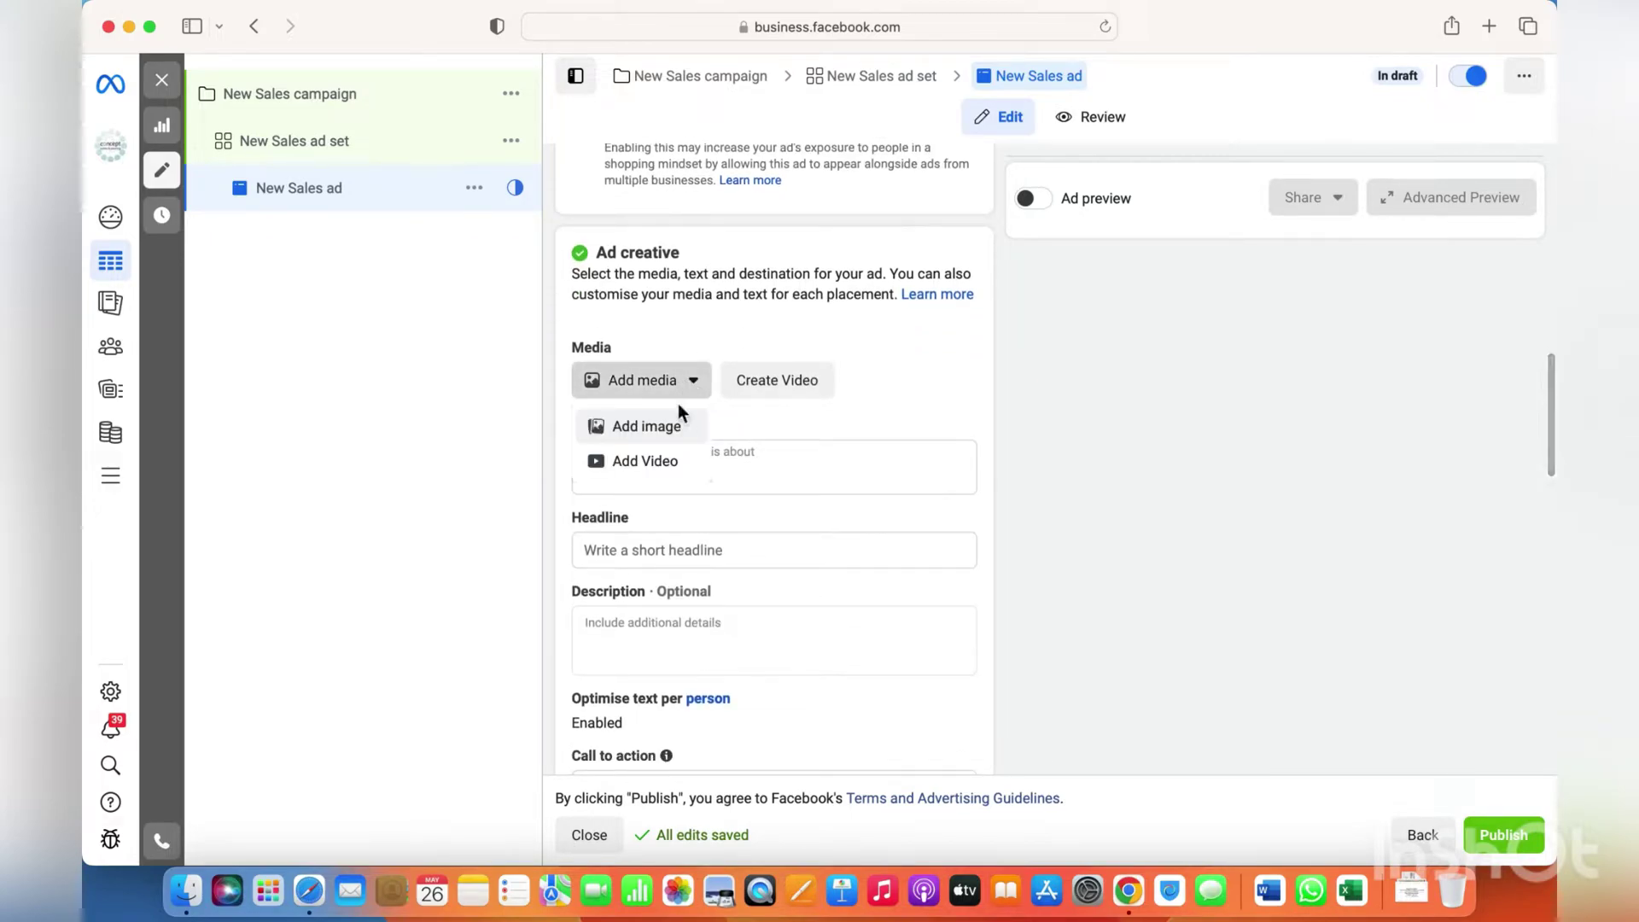
click(669, 425)
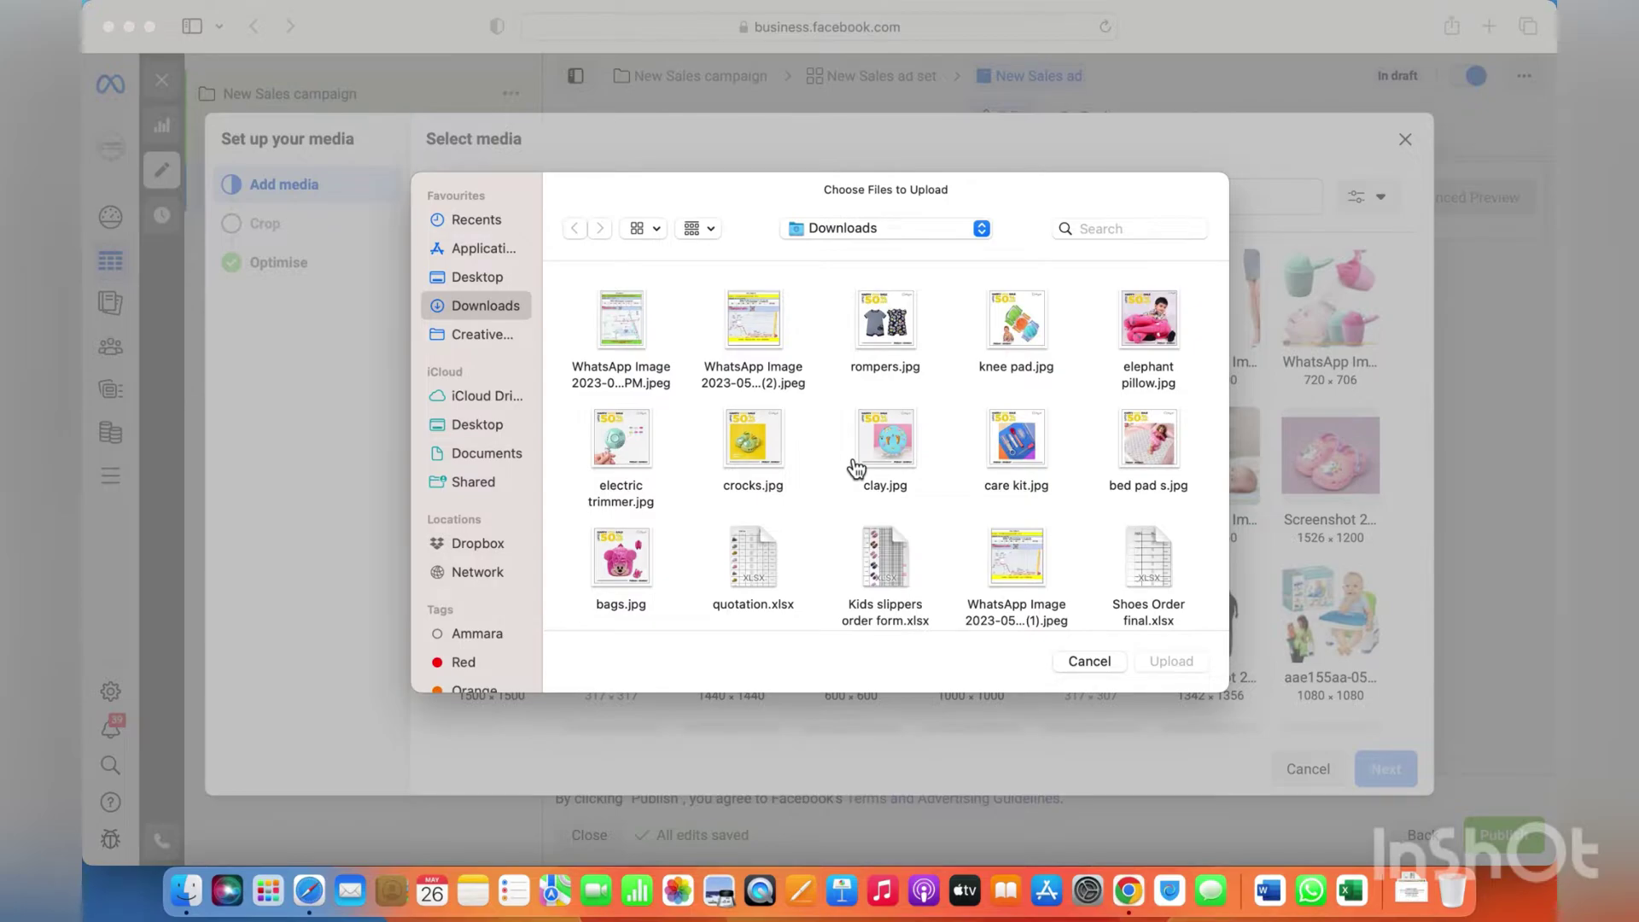
scroll(857, 468, down, 1)
click(907, 437)
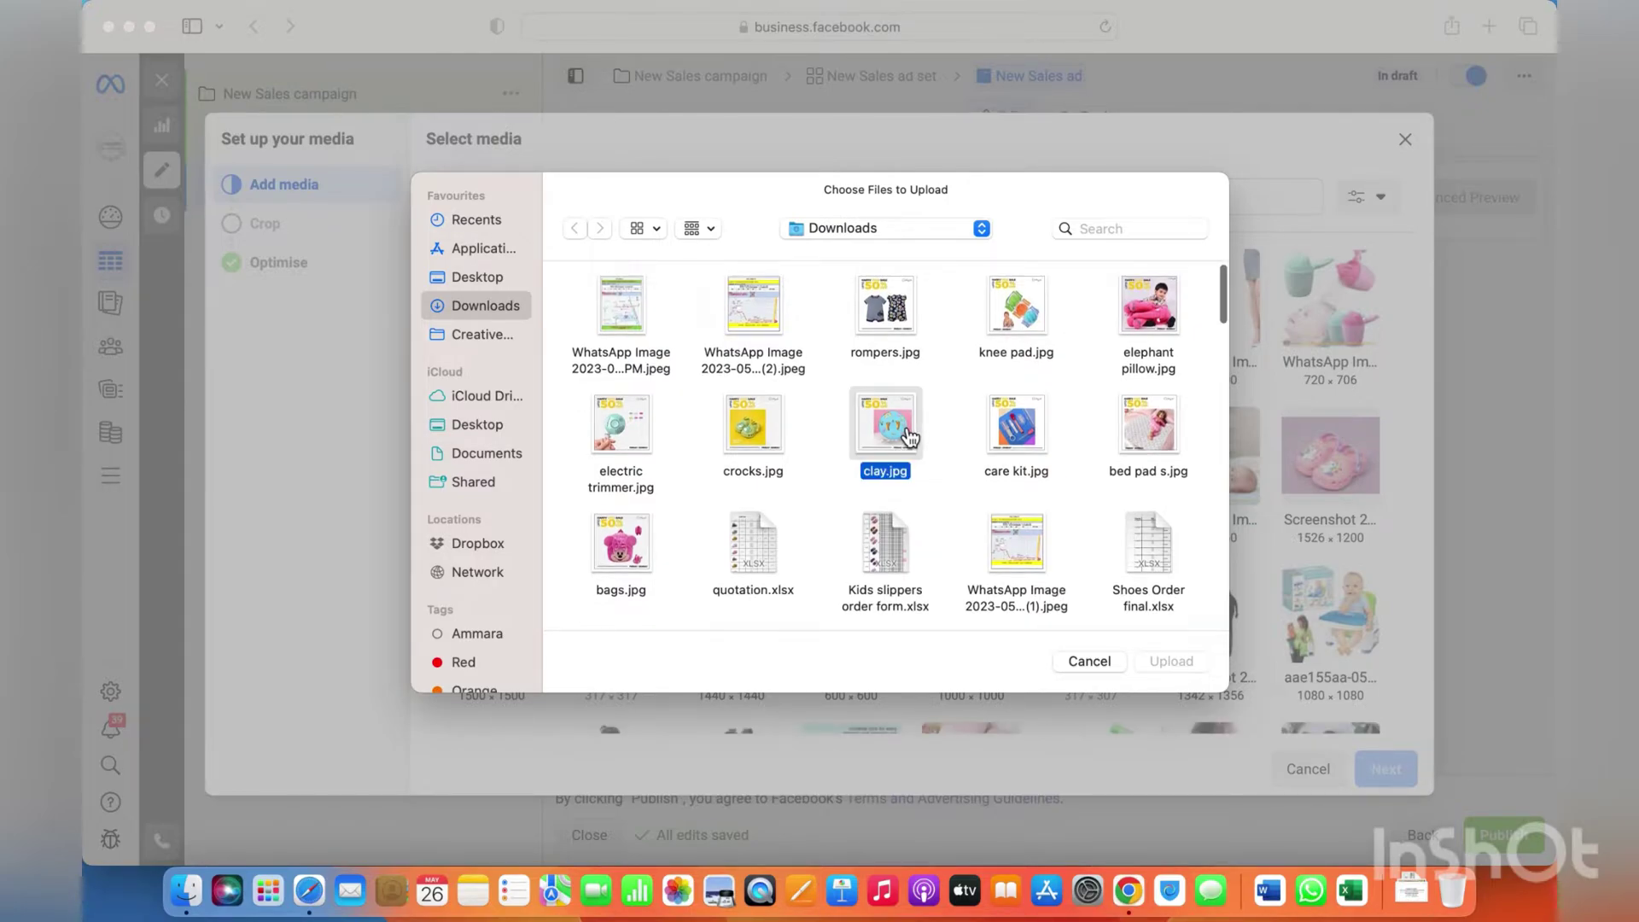
click(1171, 663)
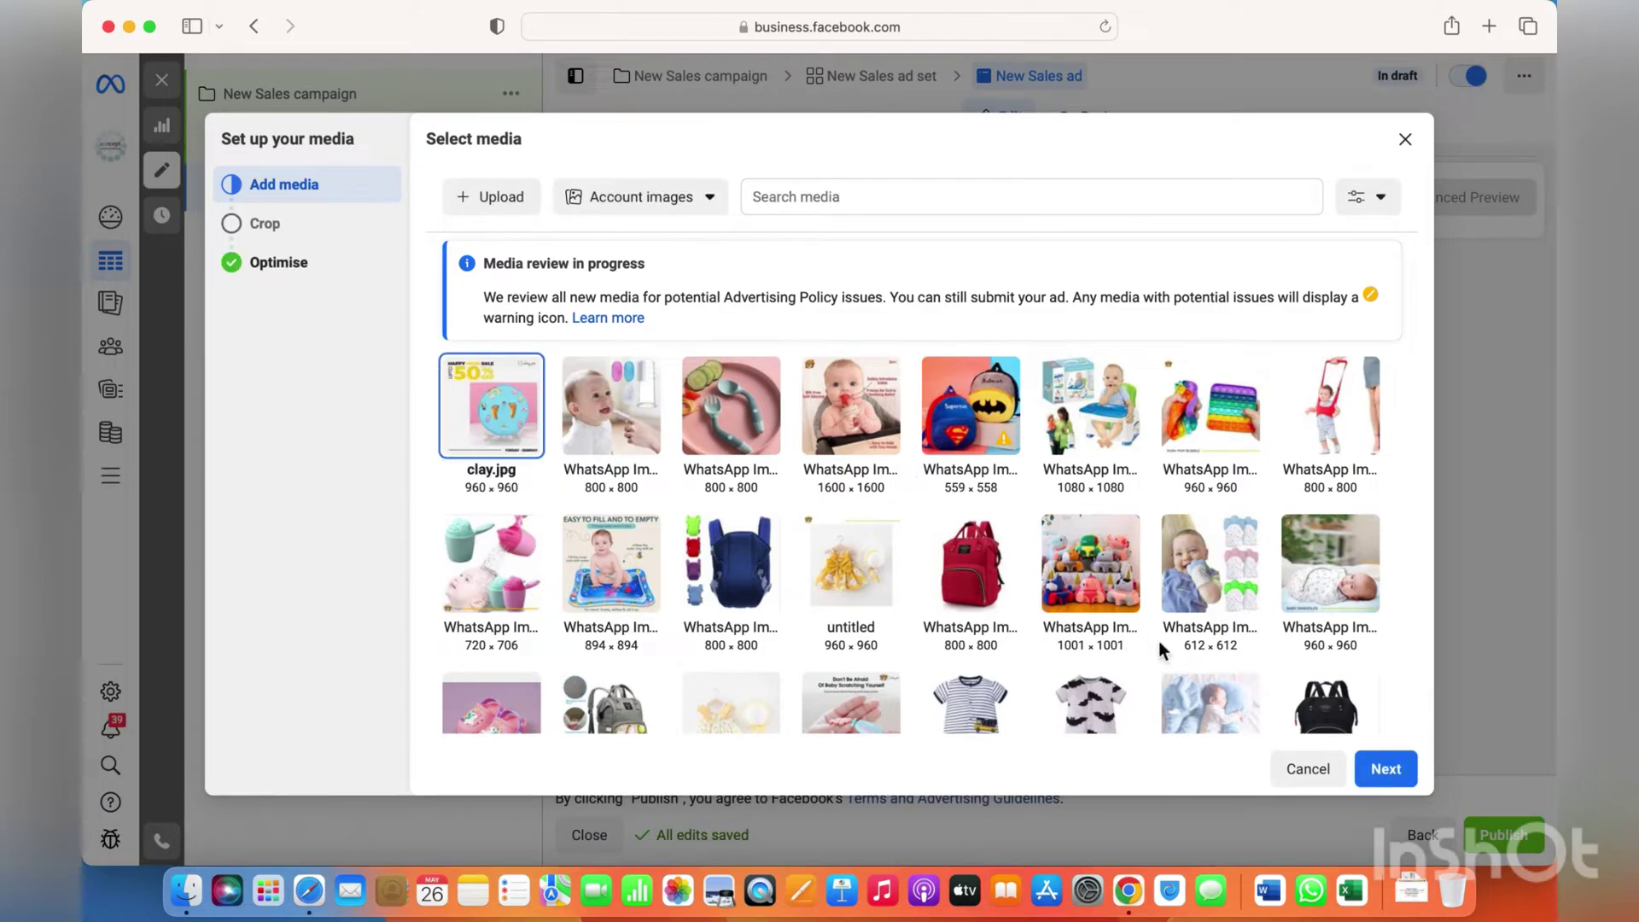
Keep the right column at 1.91:1 and shift the 9:16 Stories crop rightward over the image.
click(1404, 771)
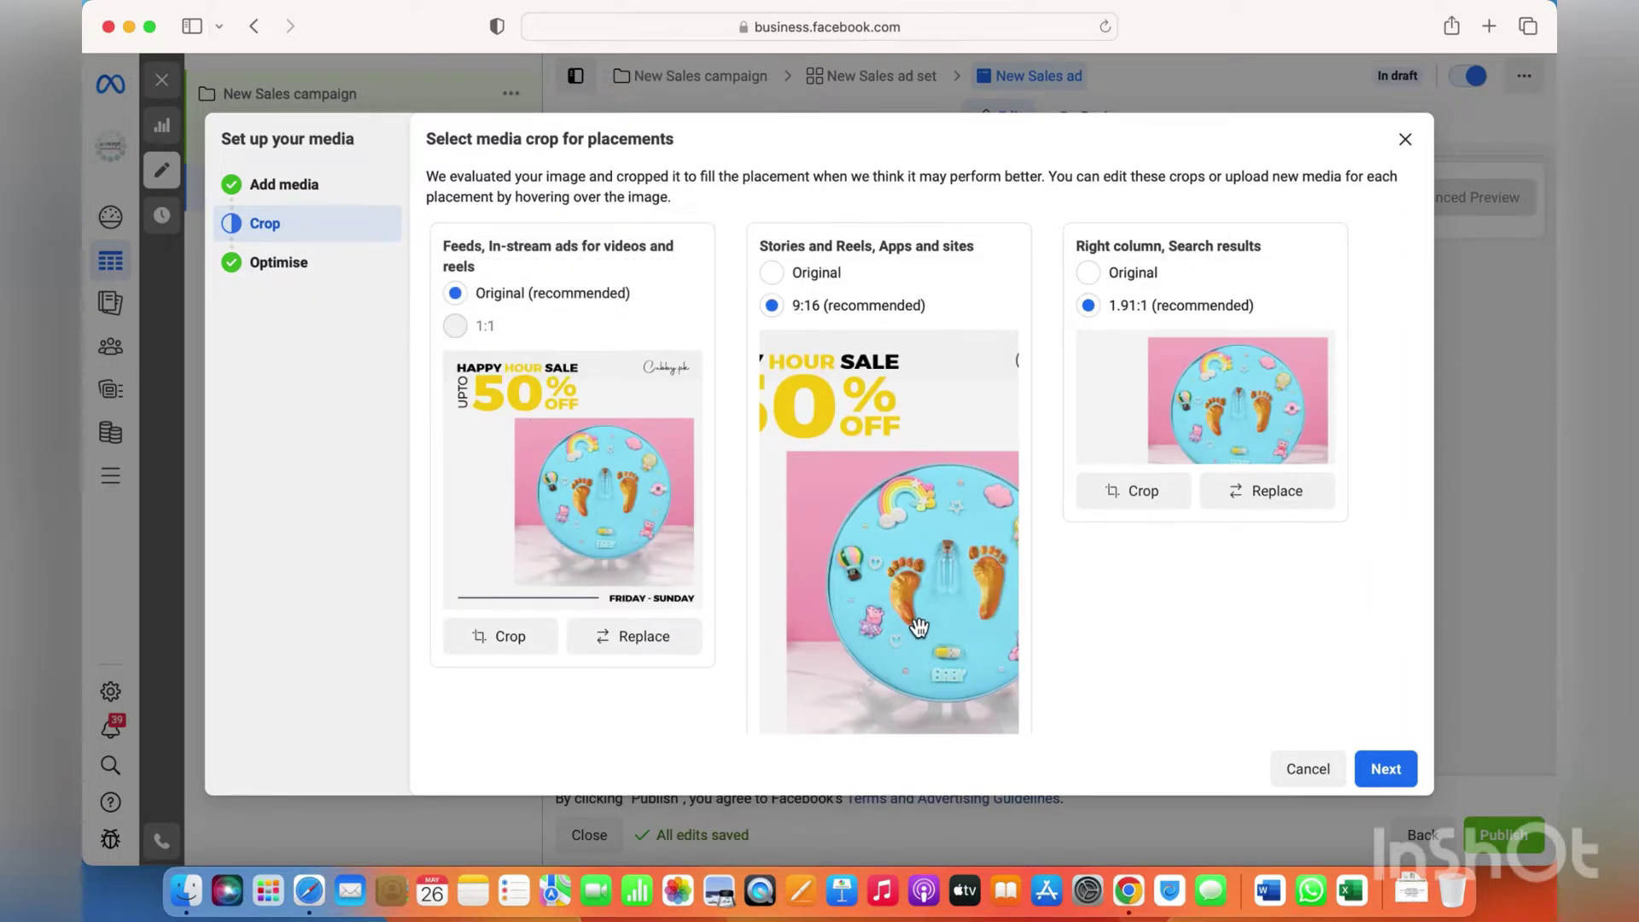
click(1088, 272)
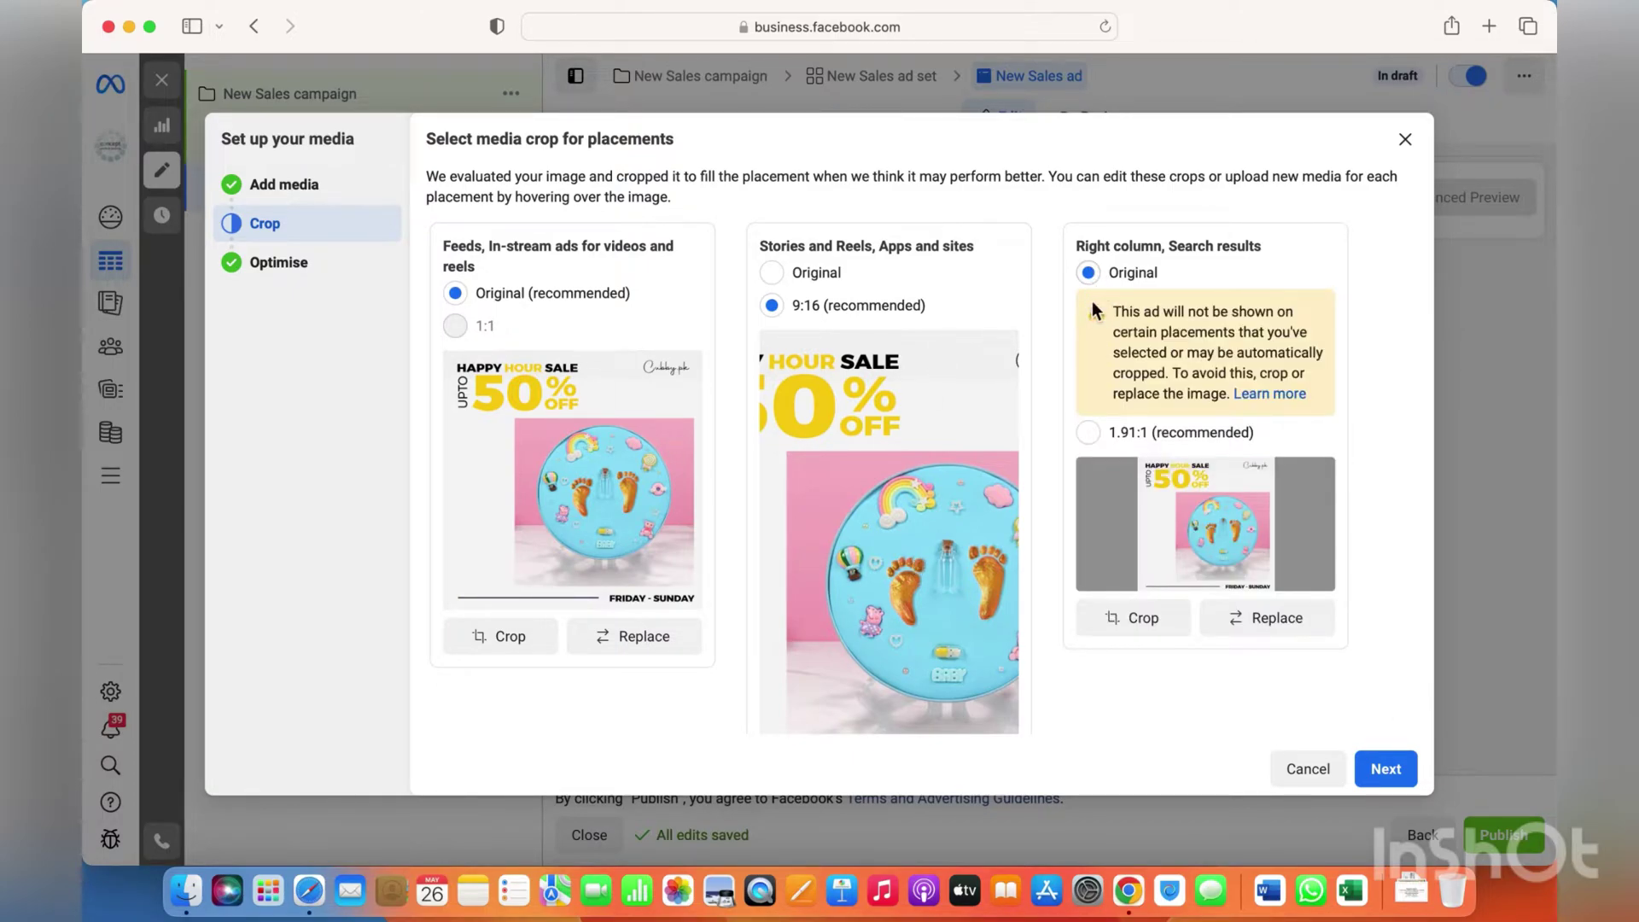
click(1088, 432)
scroll(913, 512, down, 3)
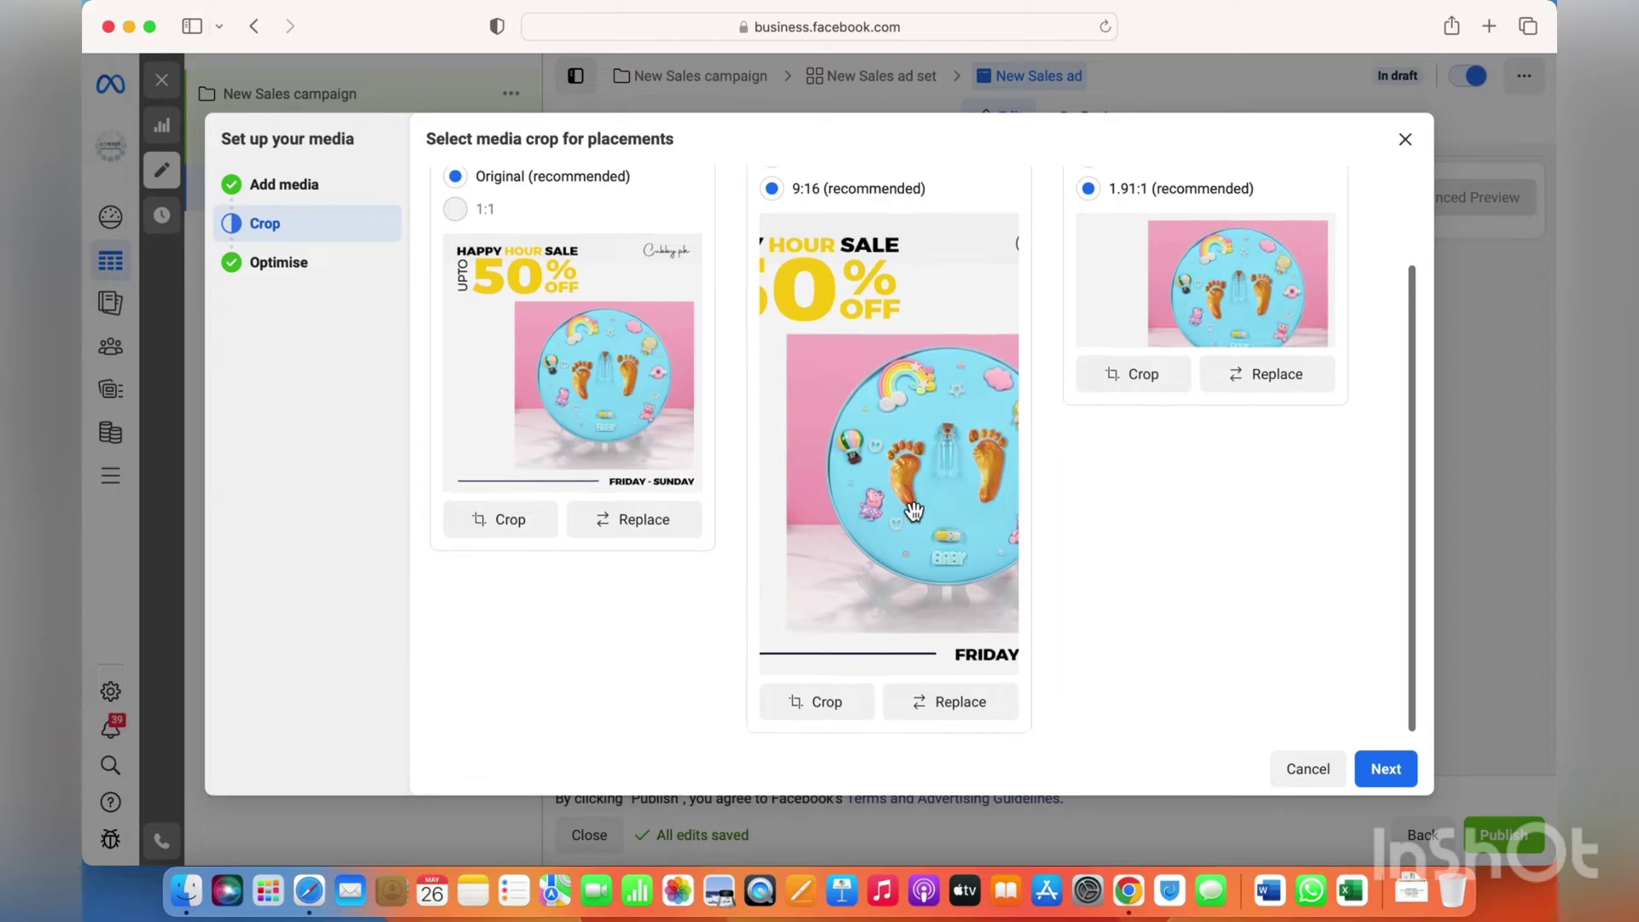
click(842, 718)
drag(878, 597, 958, 608)
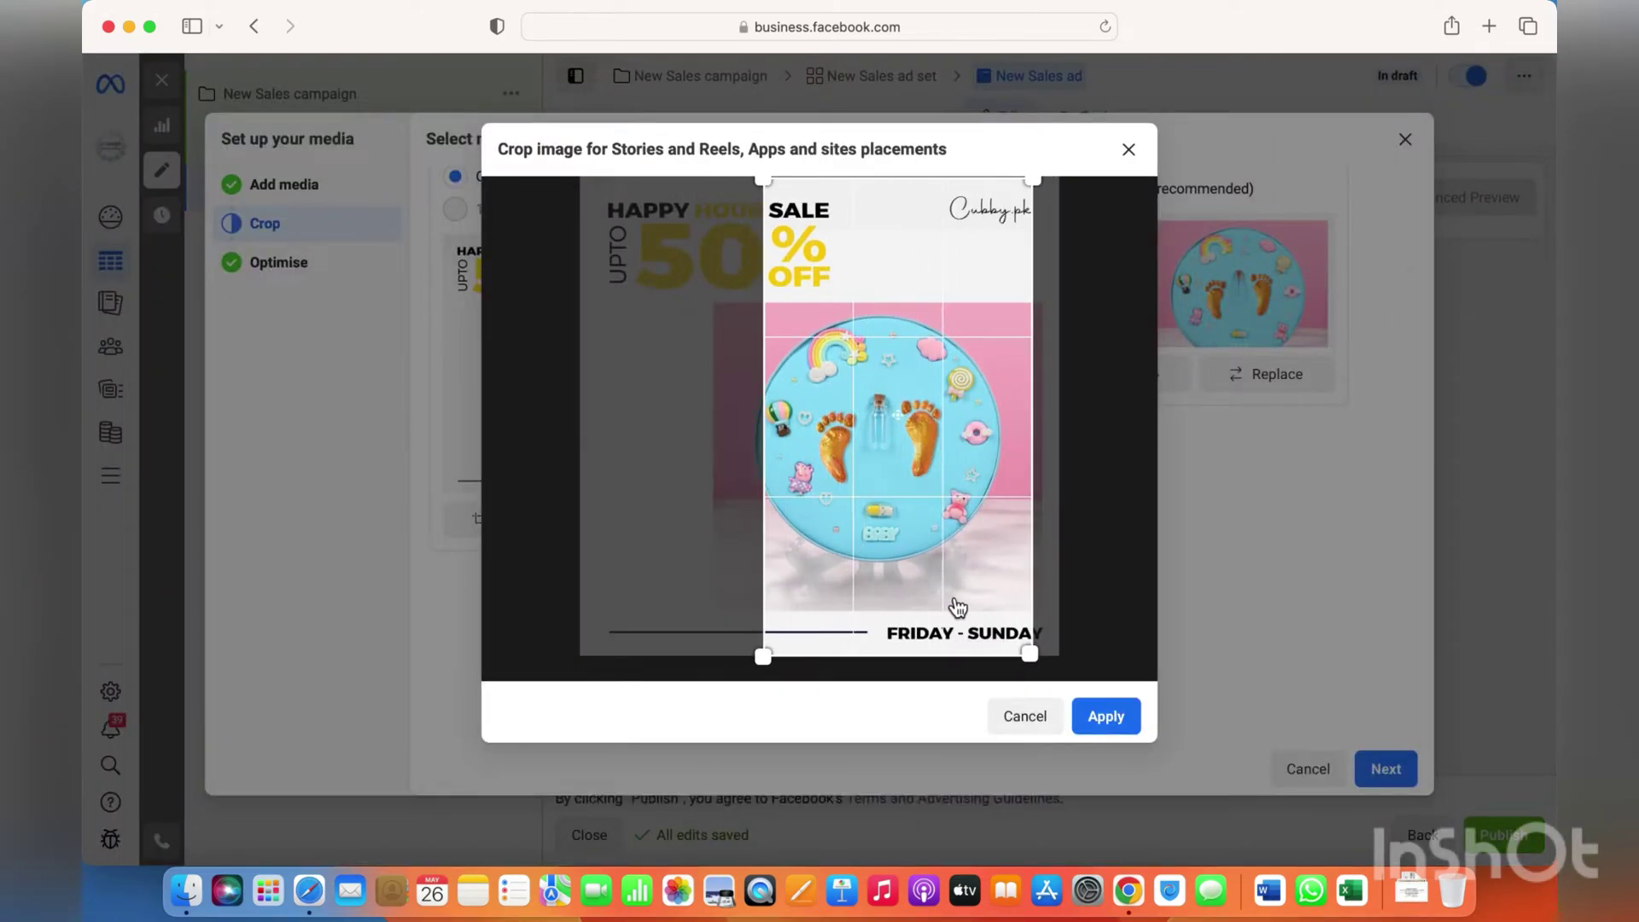
click(1100, 718)
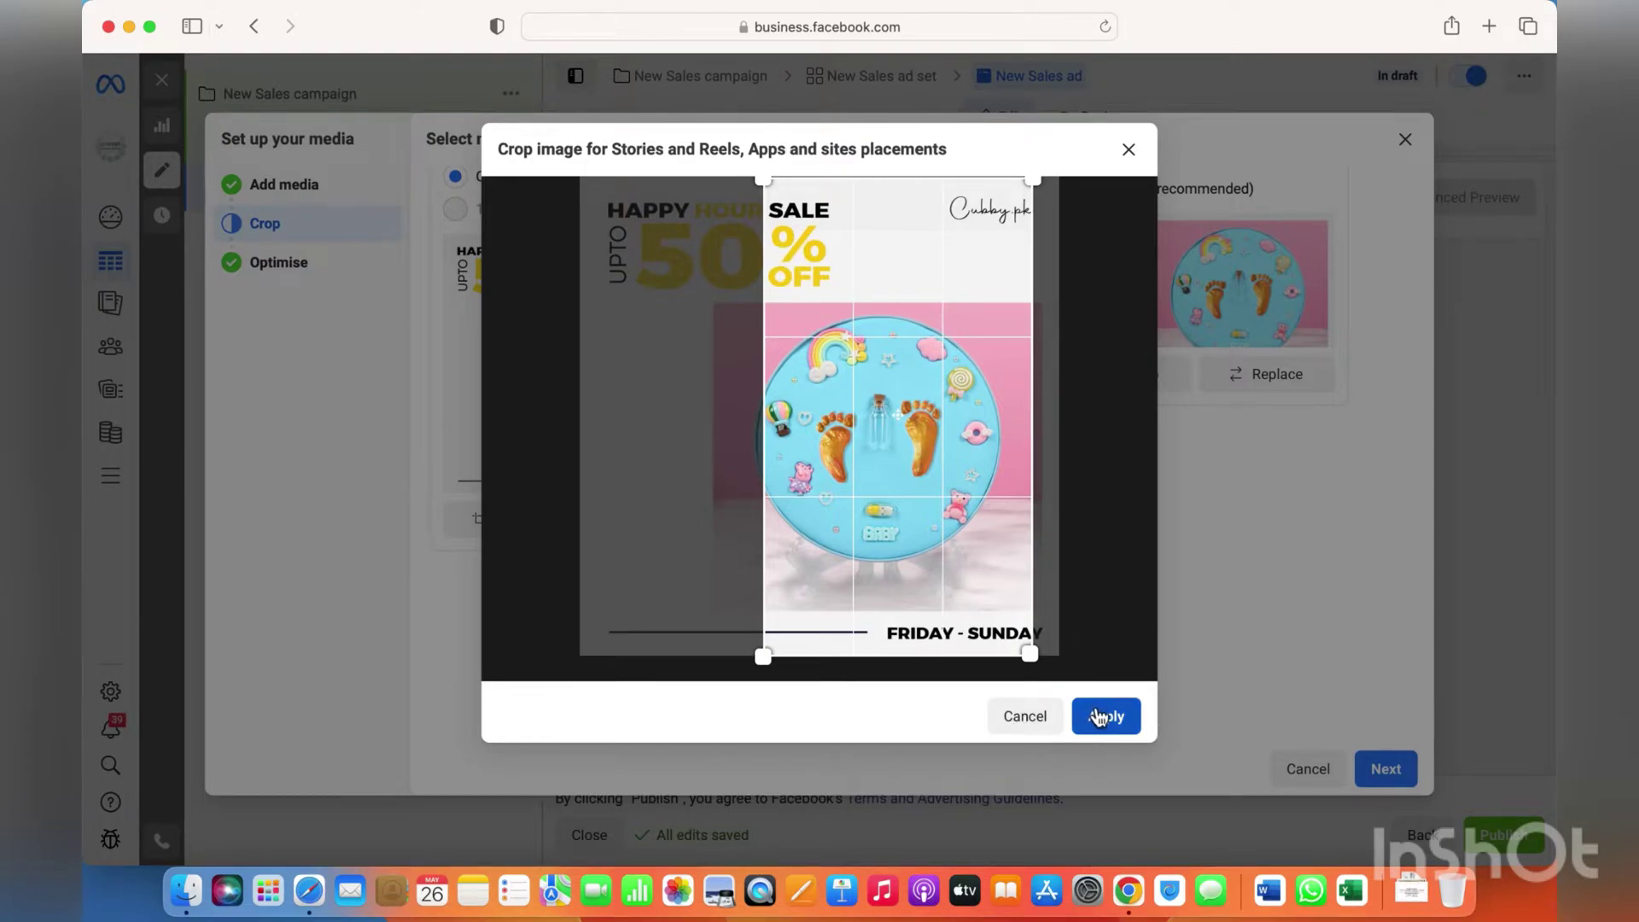
Turn on all Advantage+ creative optimisations and finish the media setup.
click(1405, 770)
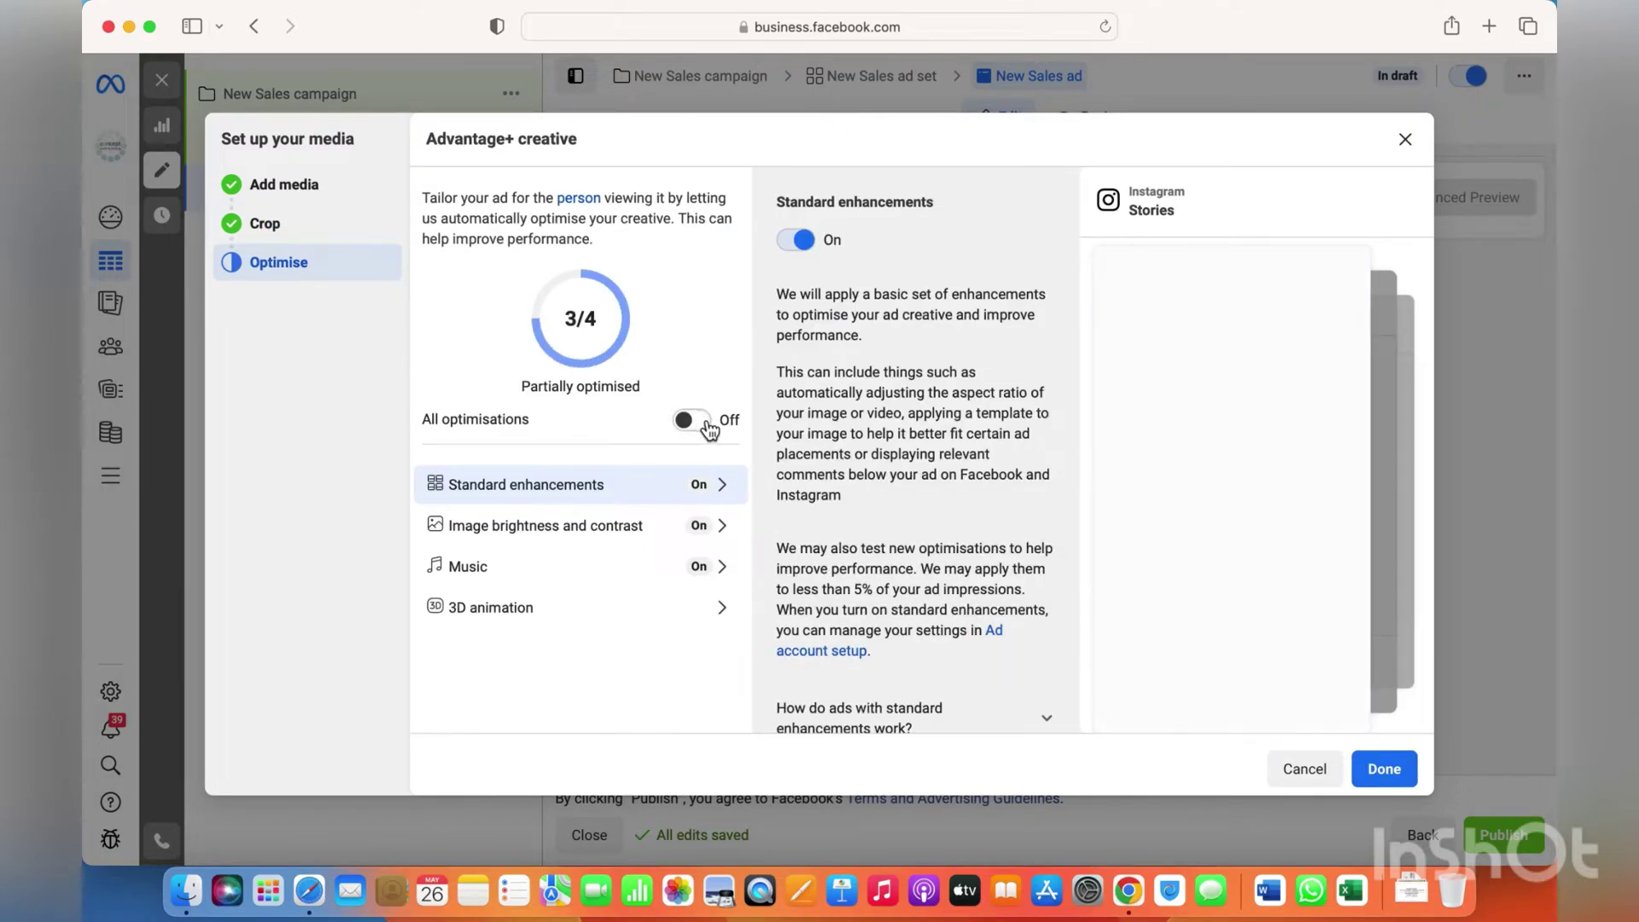
click(696, 425)
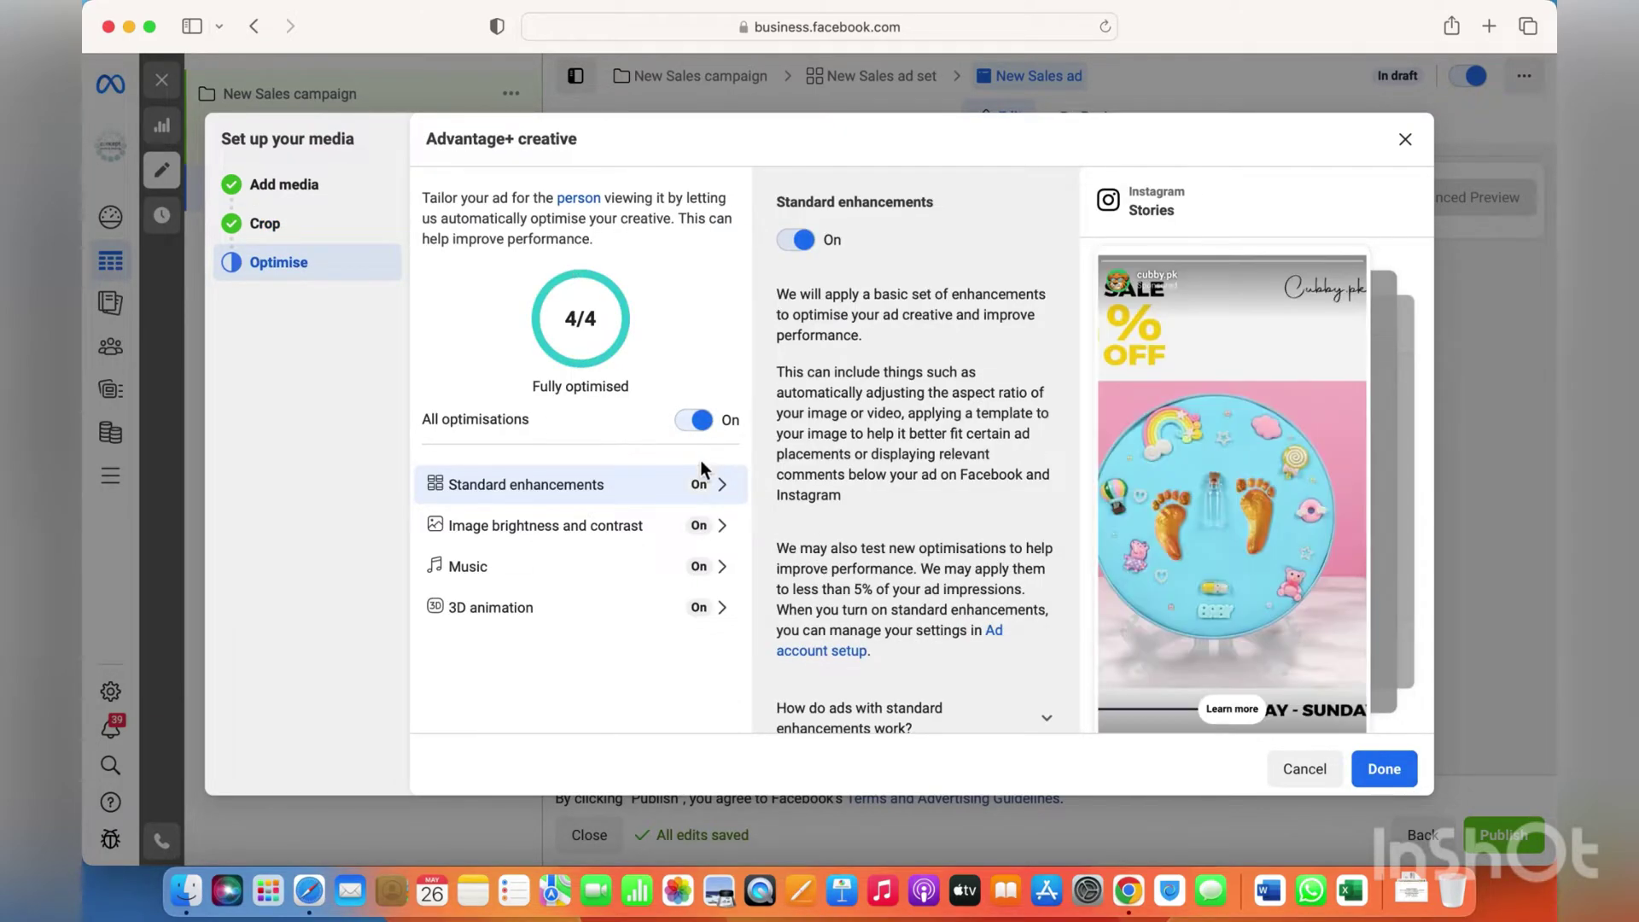
click(1385, 770)
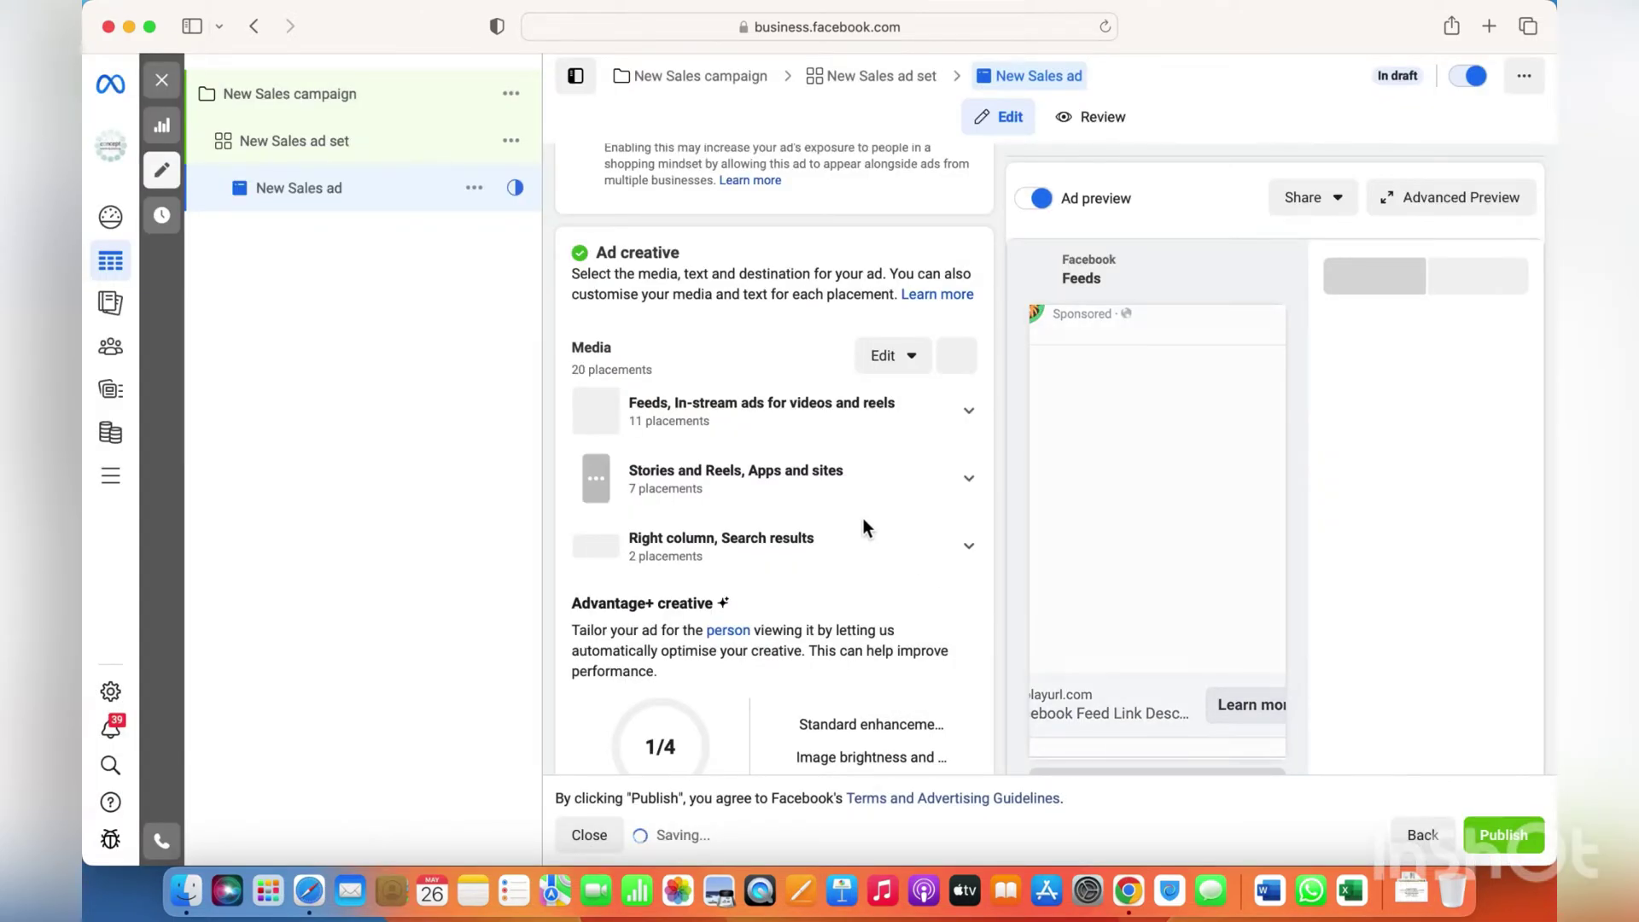
Enter the primary text 'Happy hour Sale is Live now! Avail up to 50% off', correcting typos.
scroll(864, 519, down, 5)
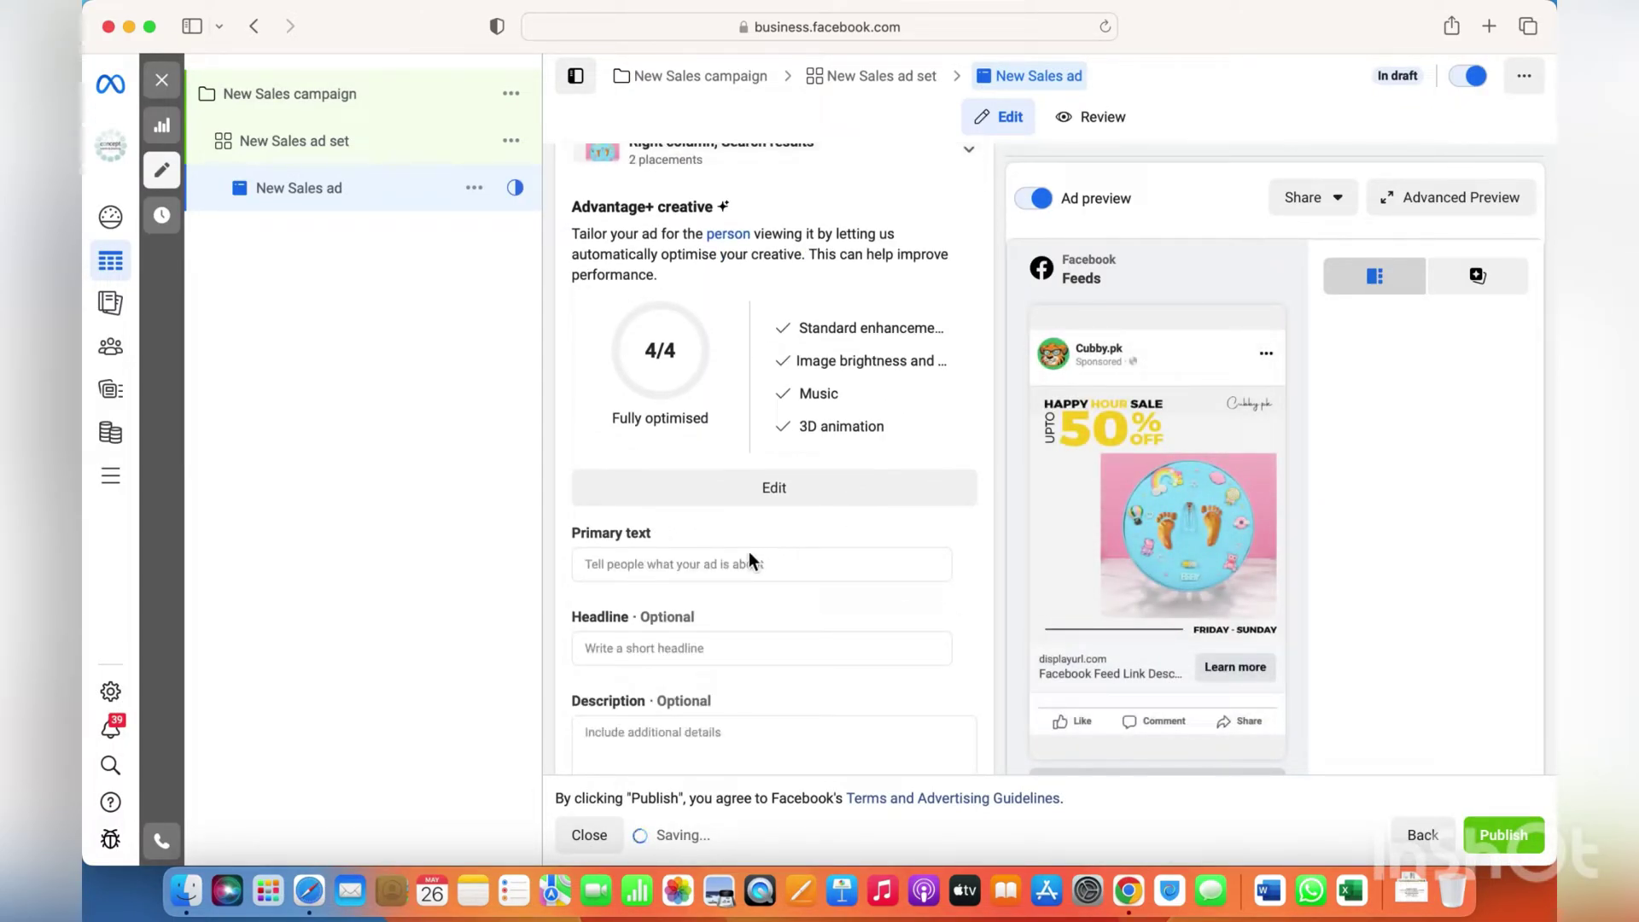
click(745, 564)
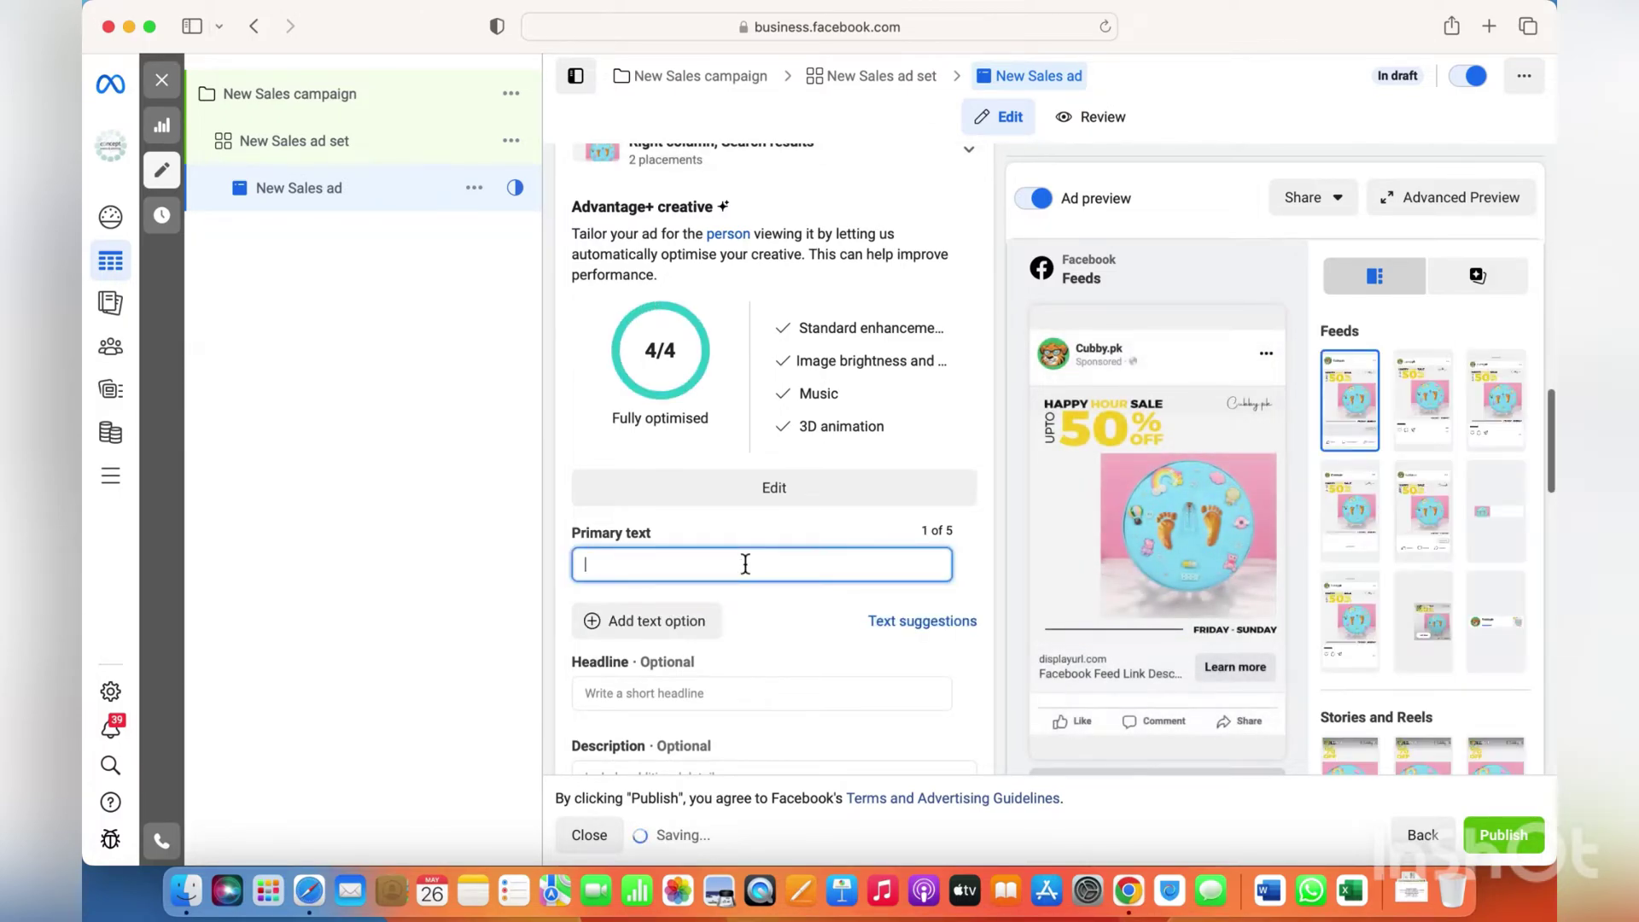
text(Happy)
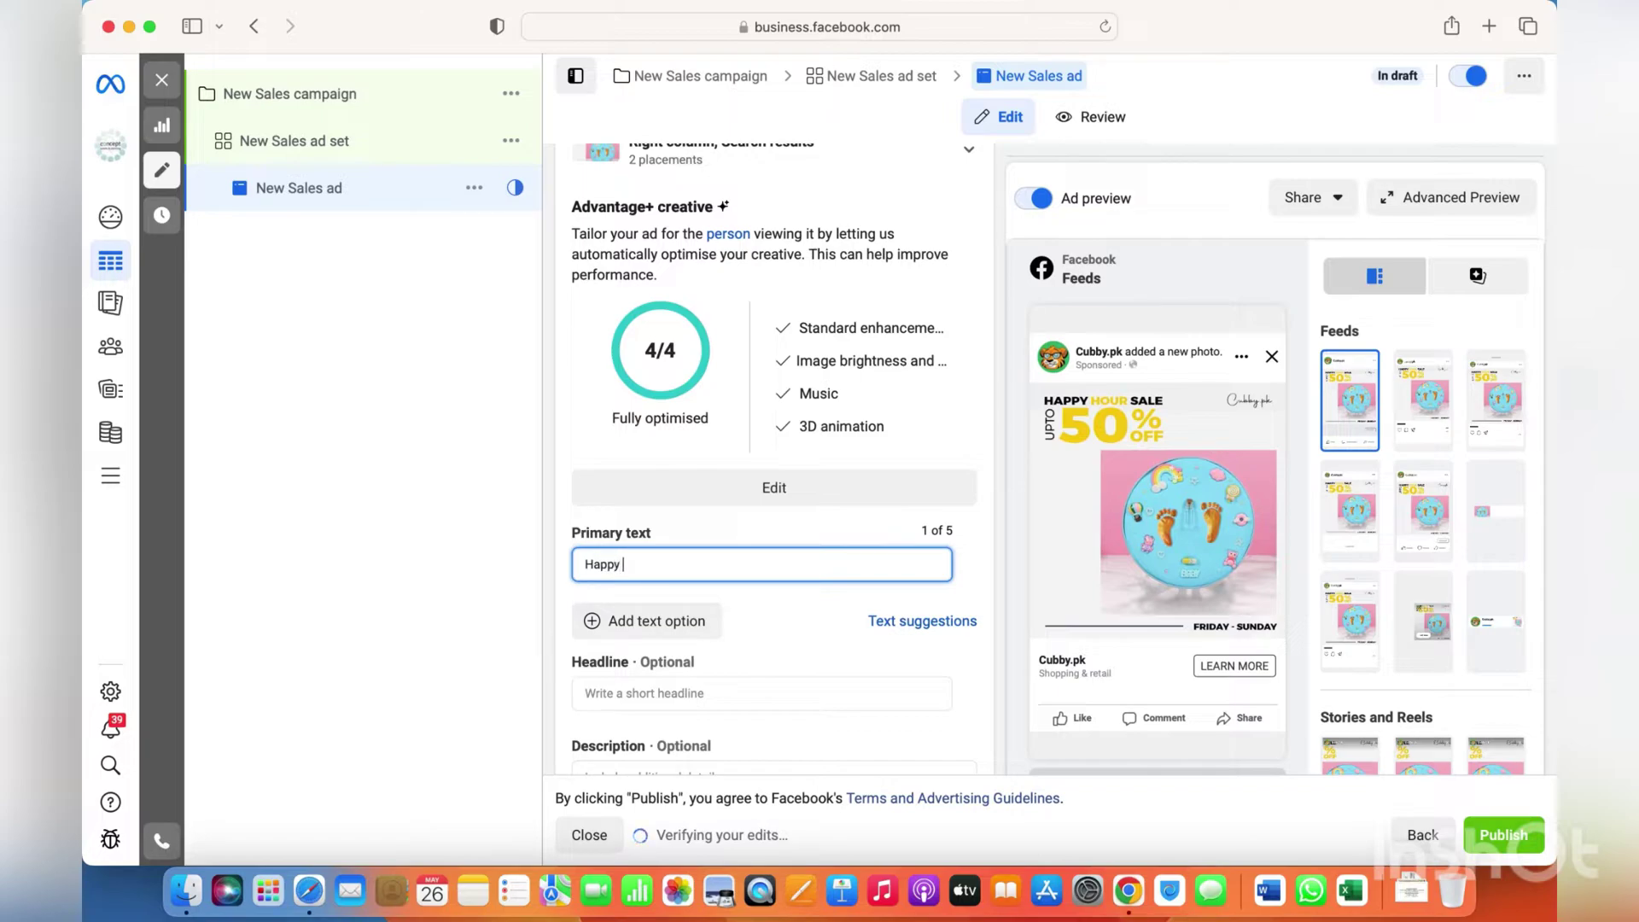
key(BackSpace)
key(BackSpace)
key(BackSpace)
key(BackSpace)
key(BackSpace)
key(BackSpace)
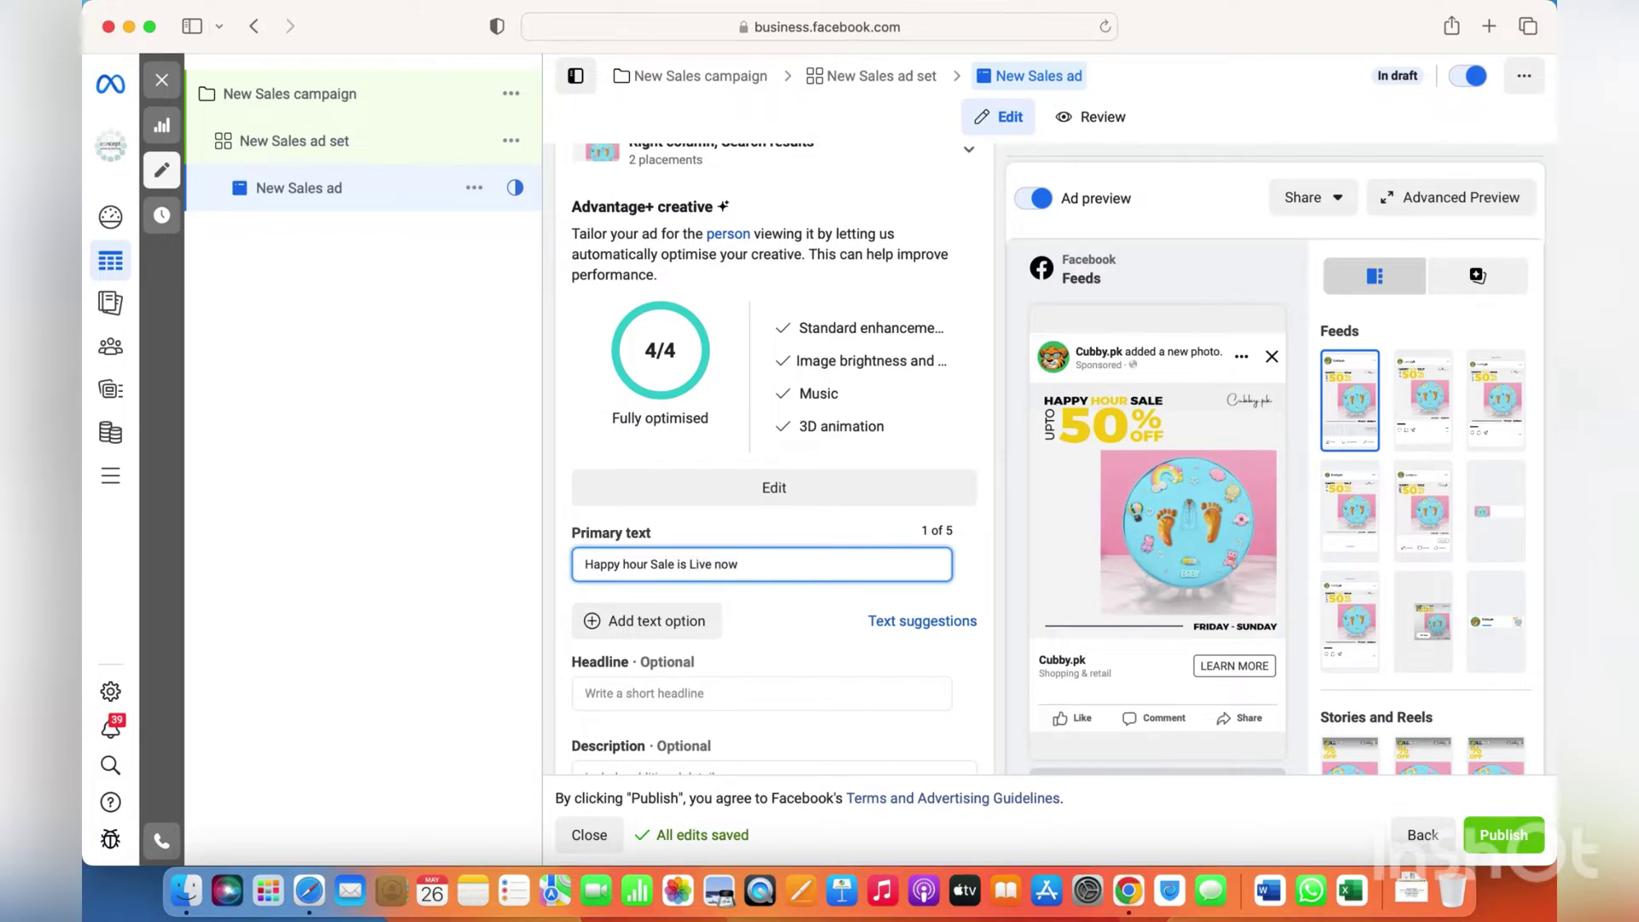
text(! Ava)
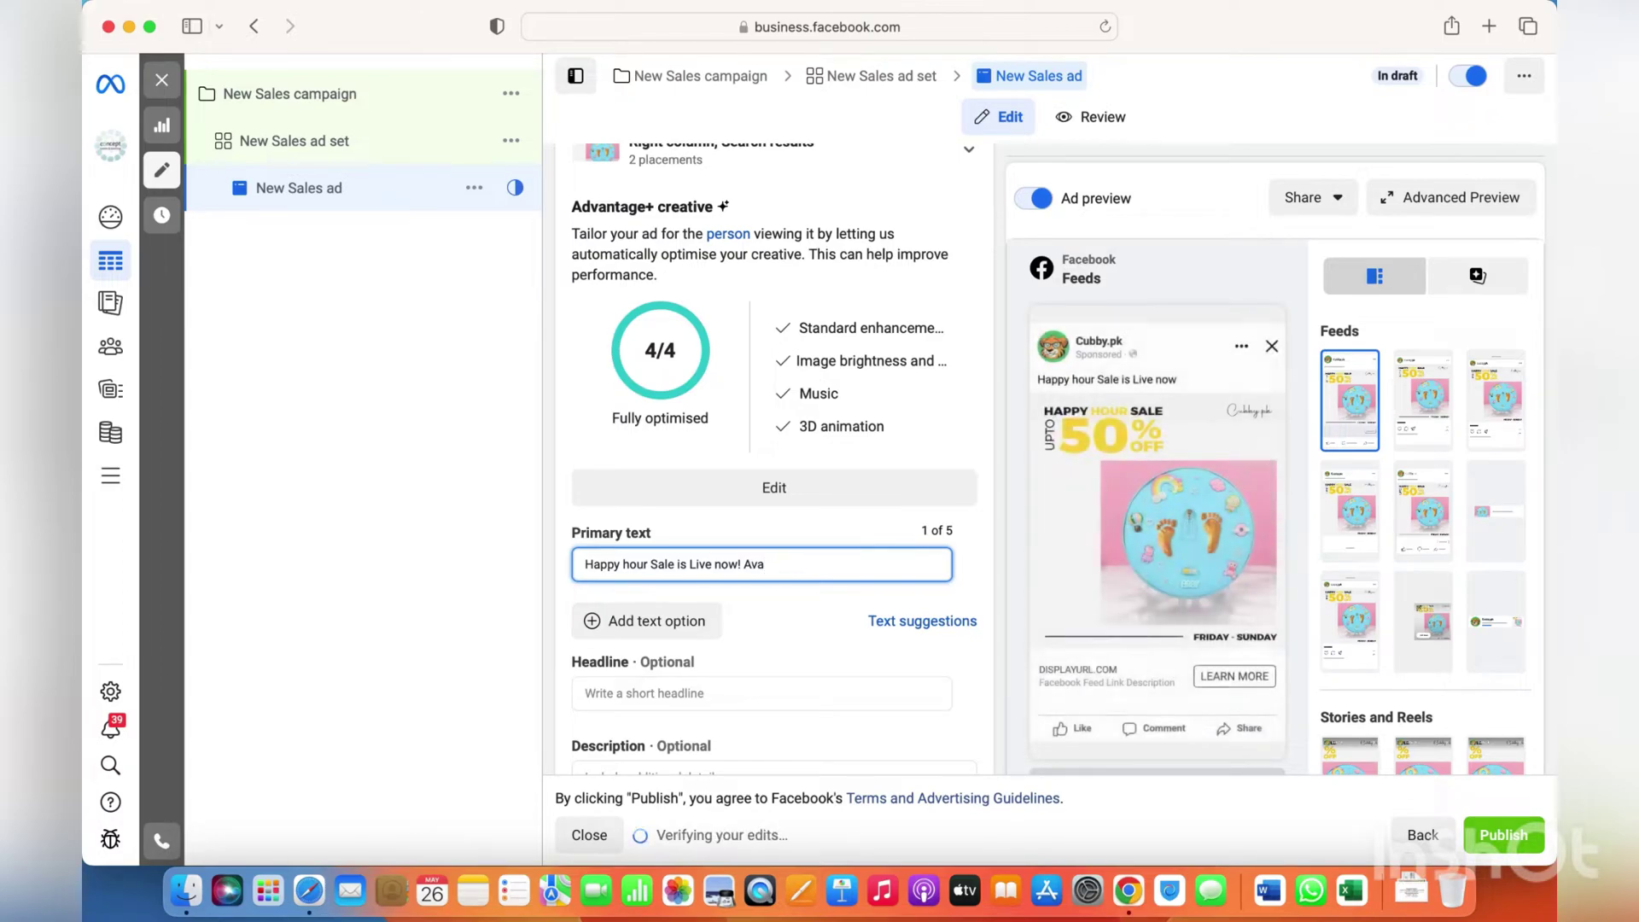
text(ill )
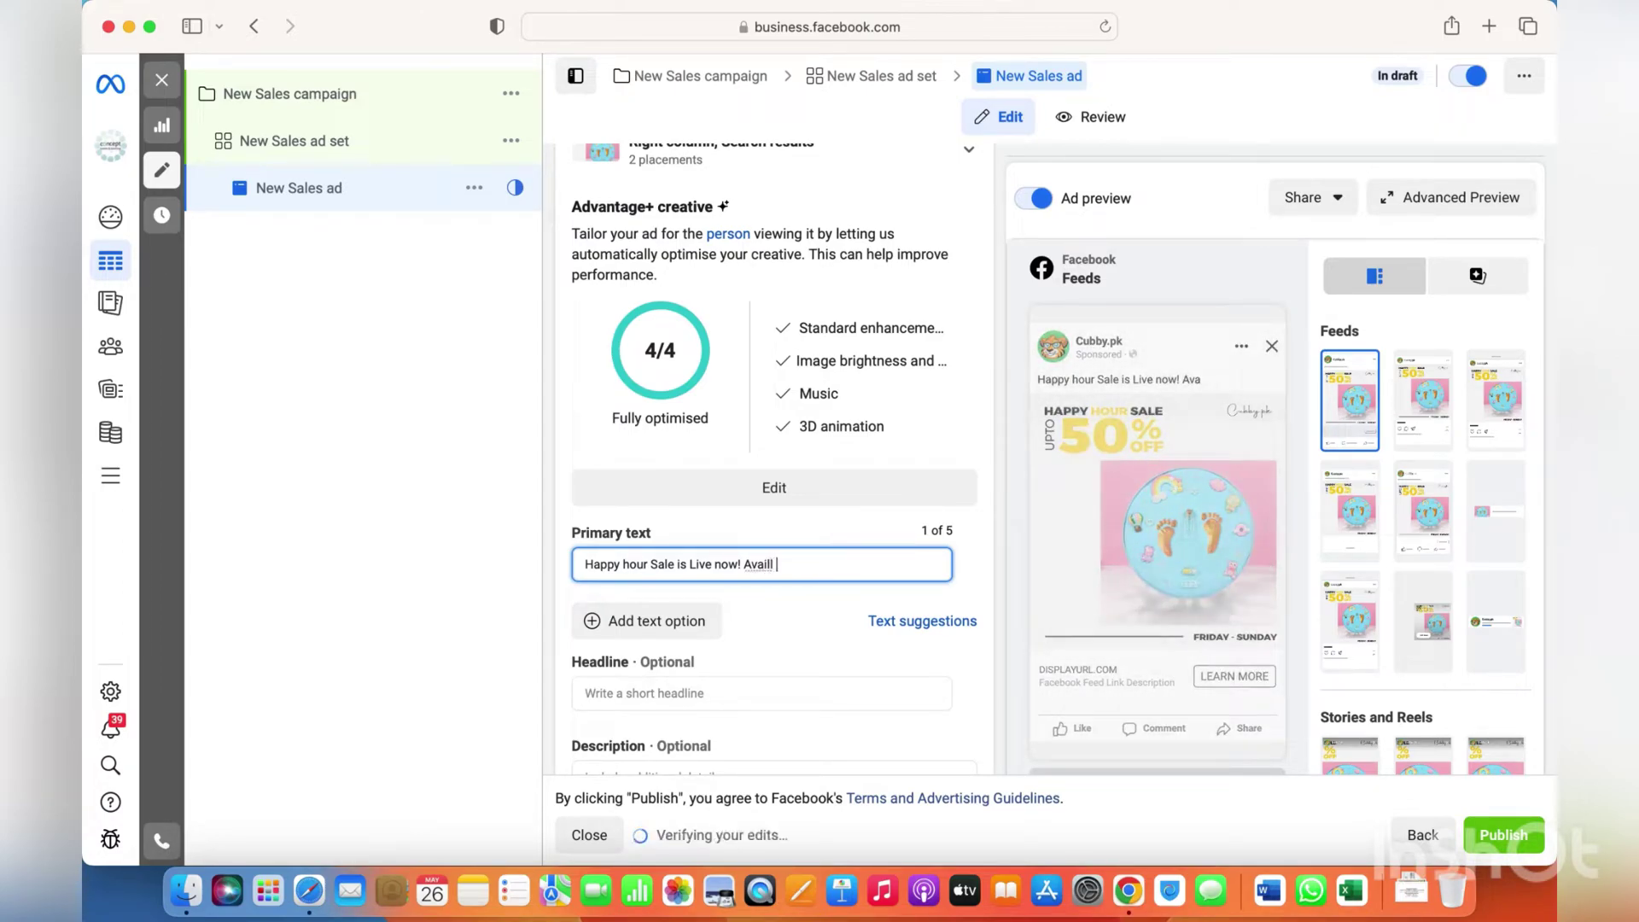
text(up to 50% oof)
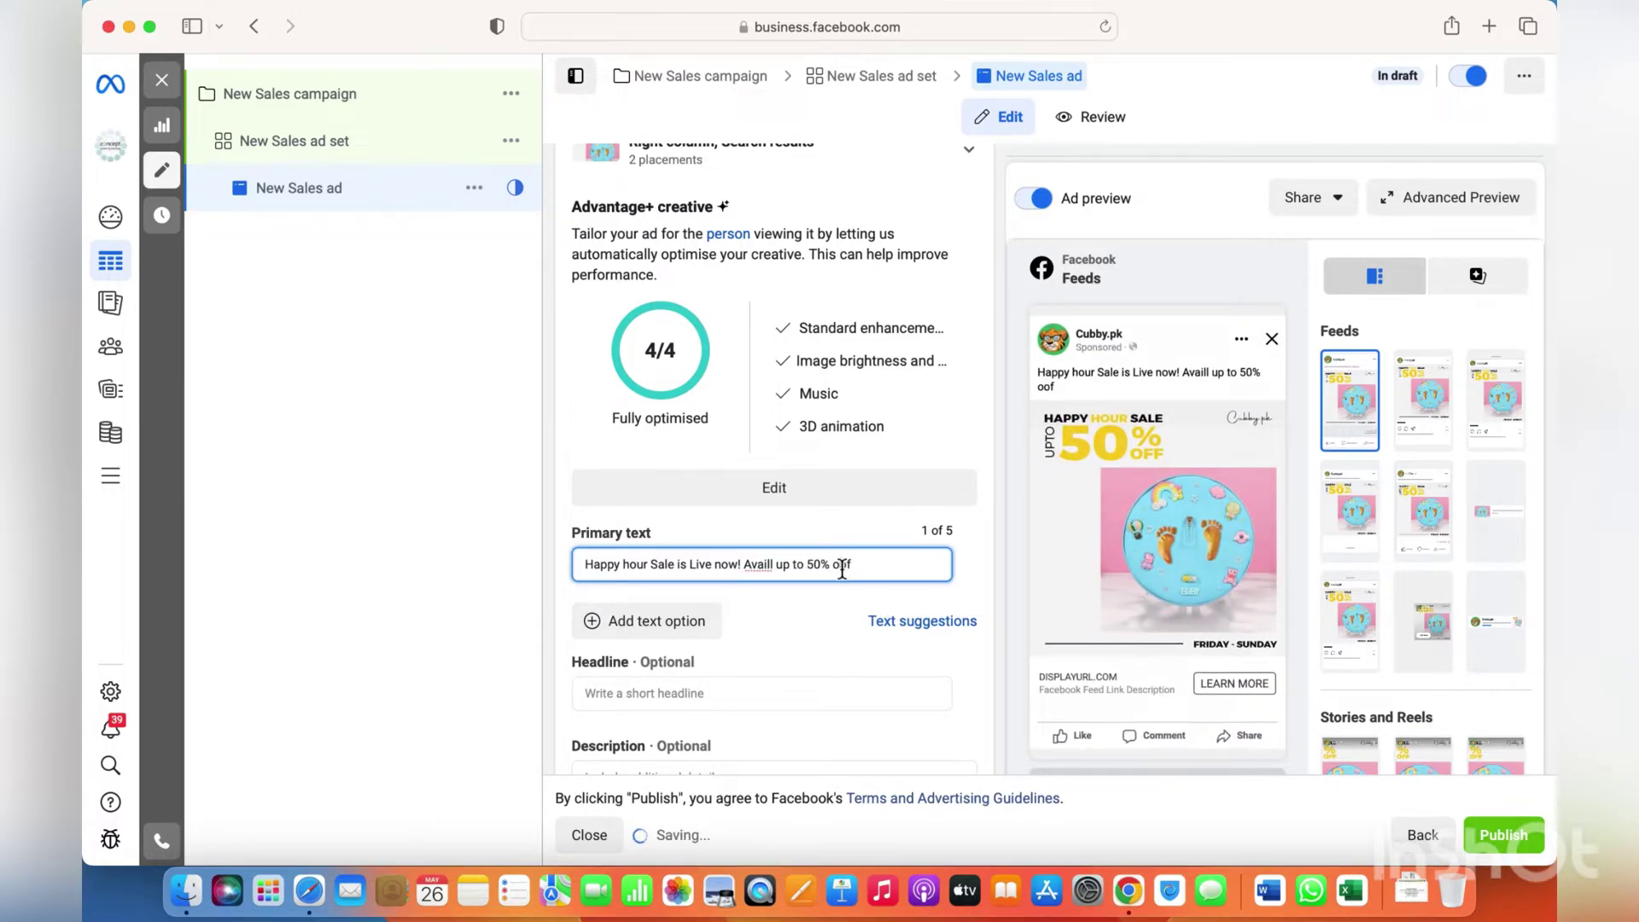
key(BackSpace)
key(BackSpace)
text(ff)
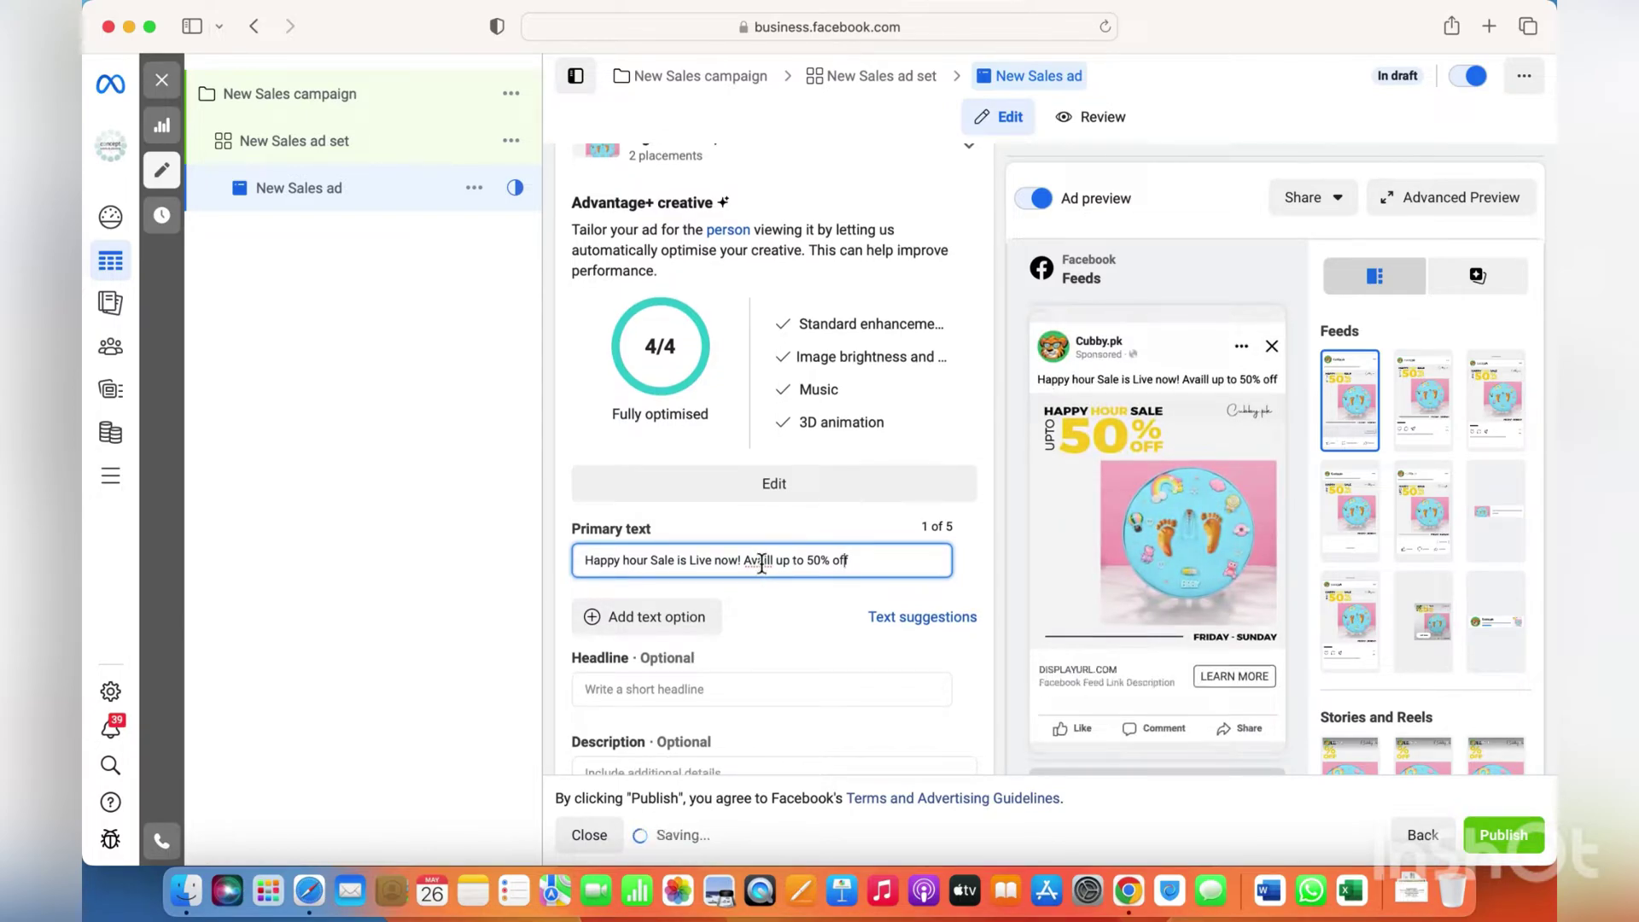
right_click(761, 565)
click(841, 439)
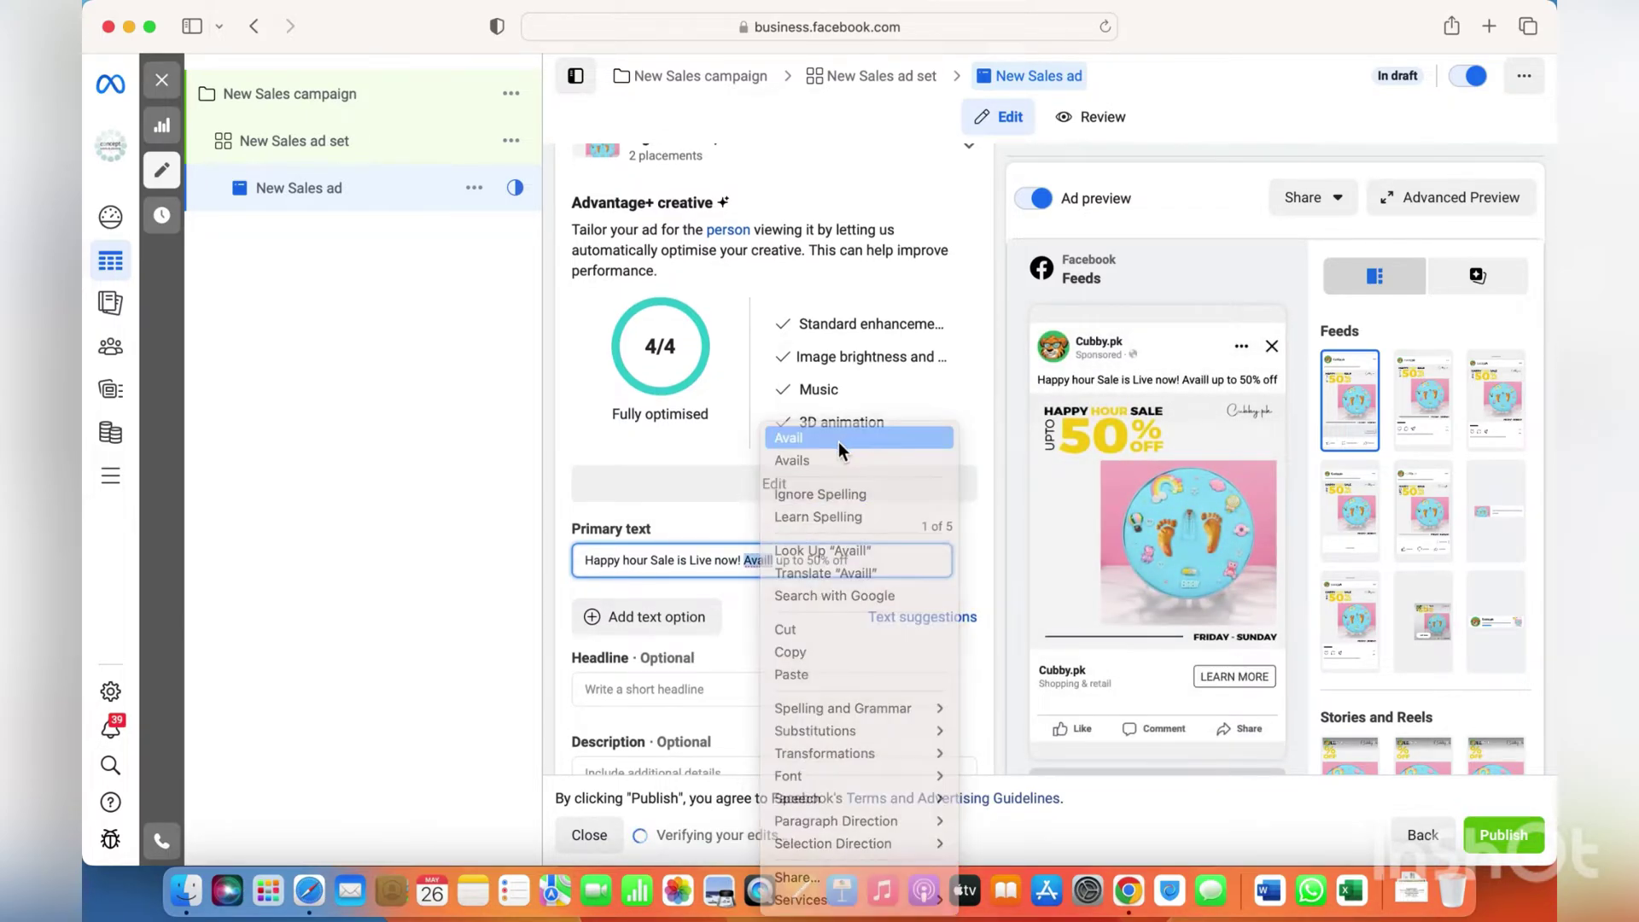
Enter the headline 'Friday - Sunday' and the description 'Up to 50% off'.
click(711, 688)
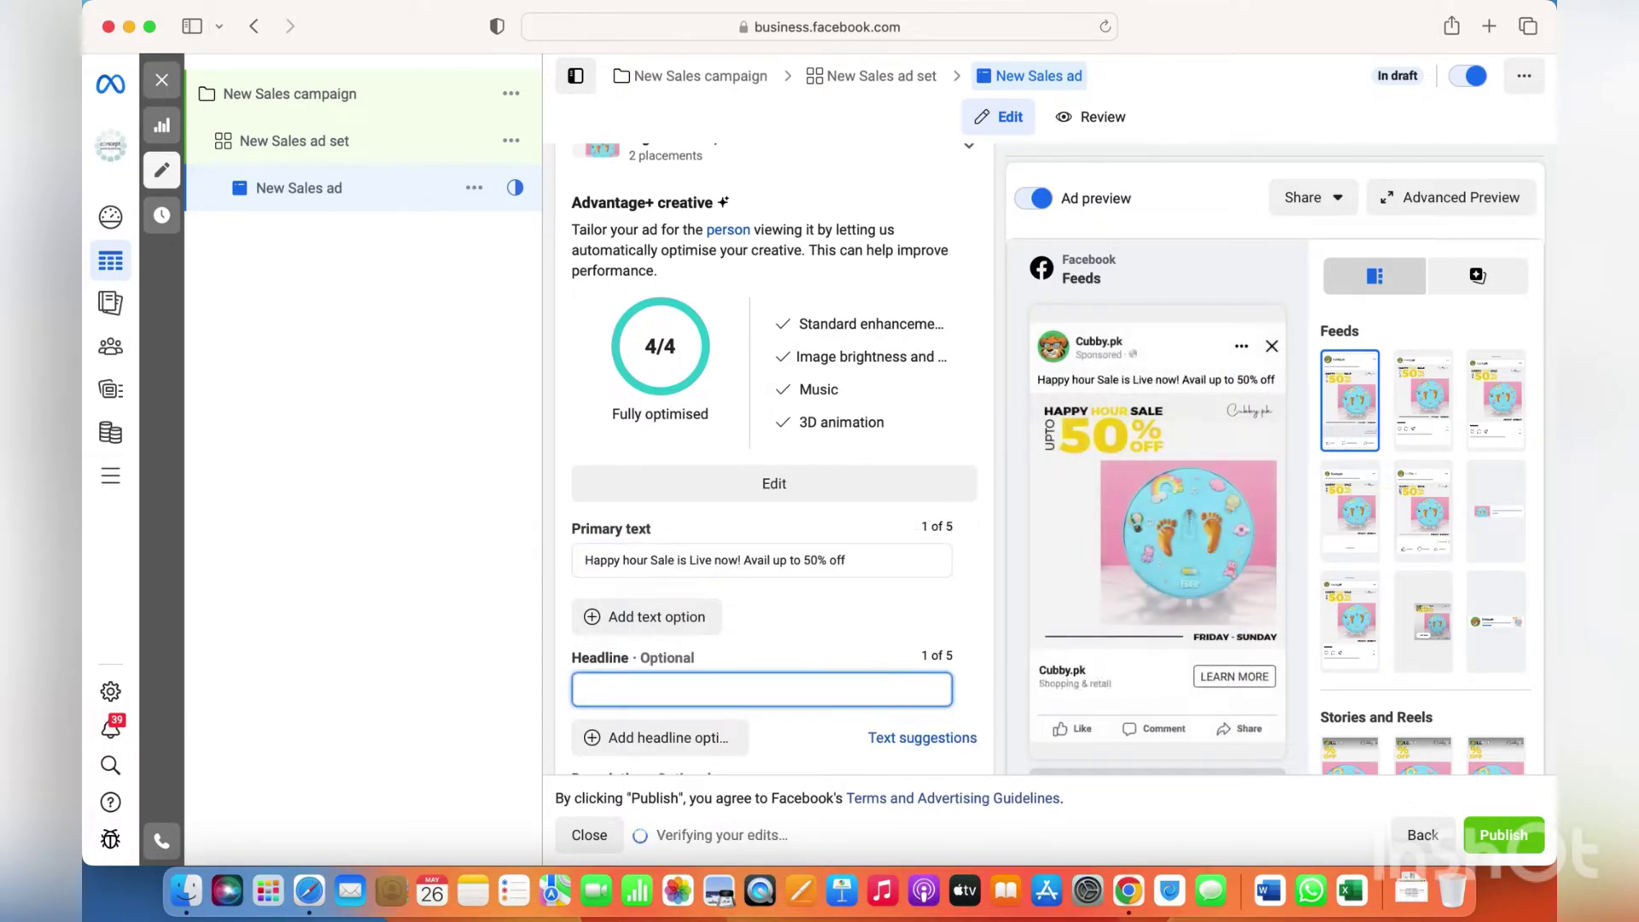
text(Friday - )
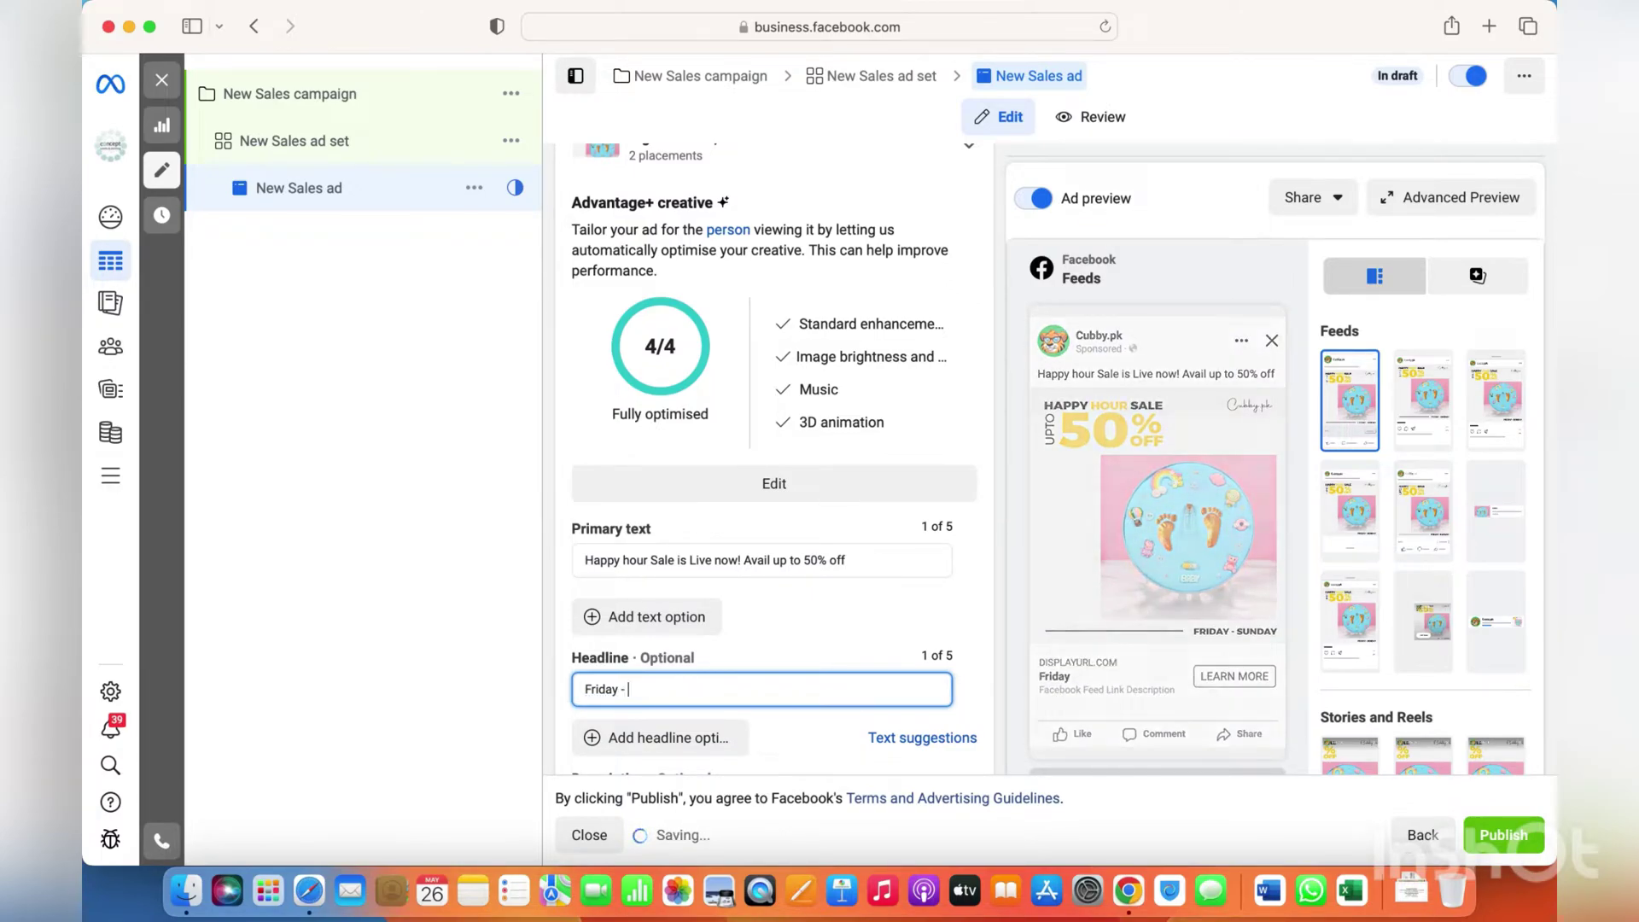
text(und)
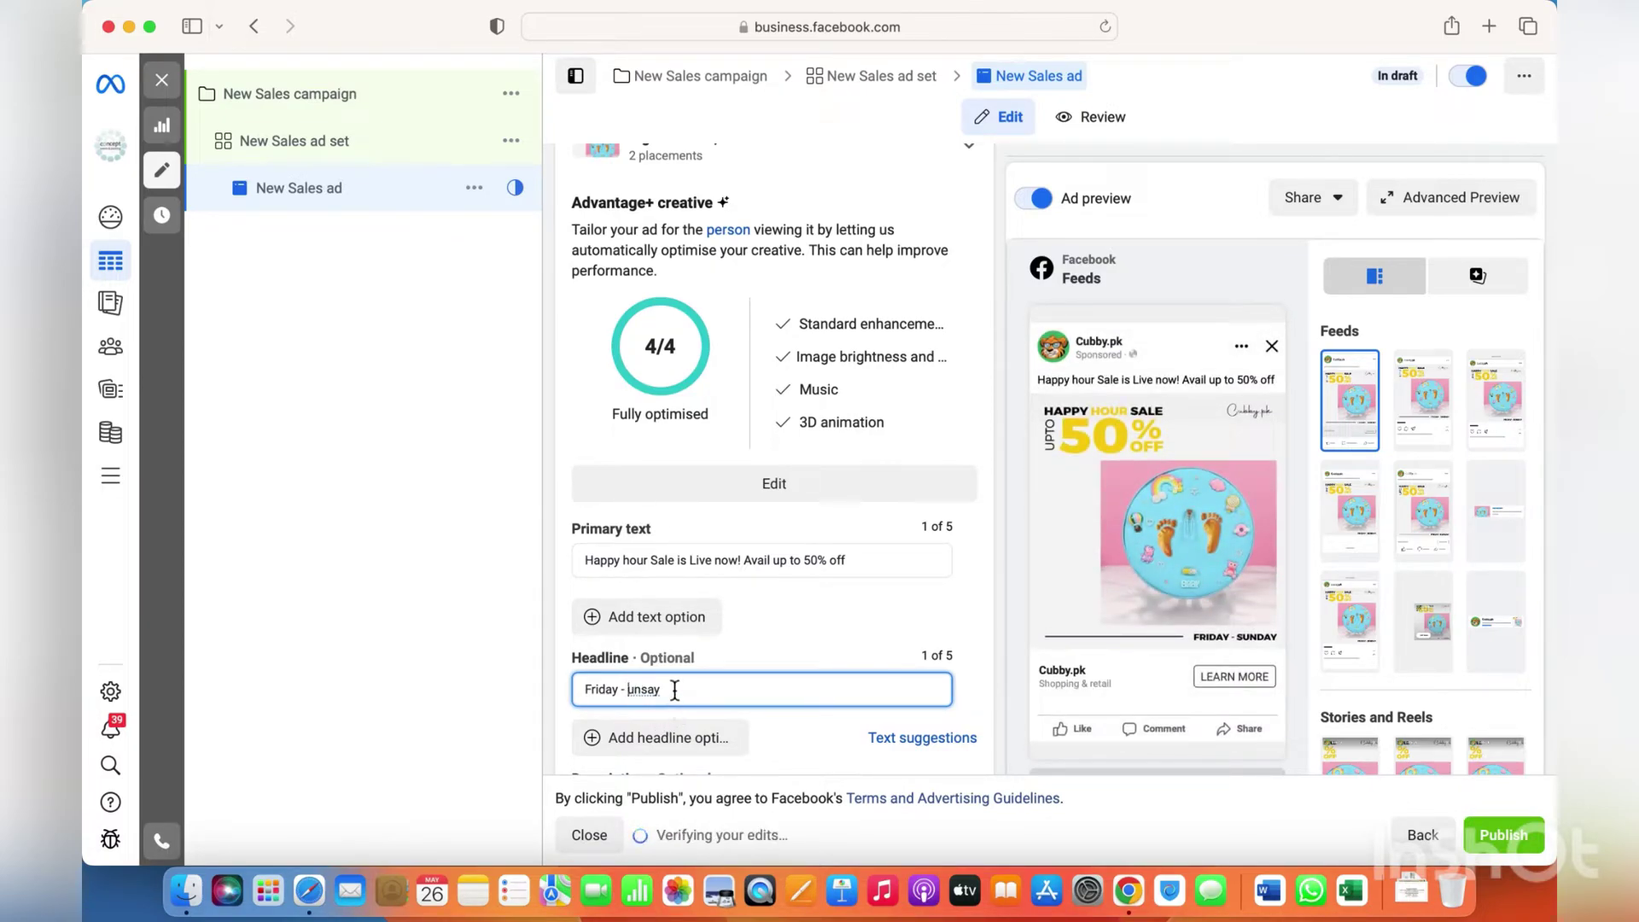
drag(673, 688, 635, 689)
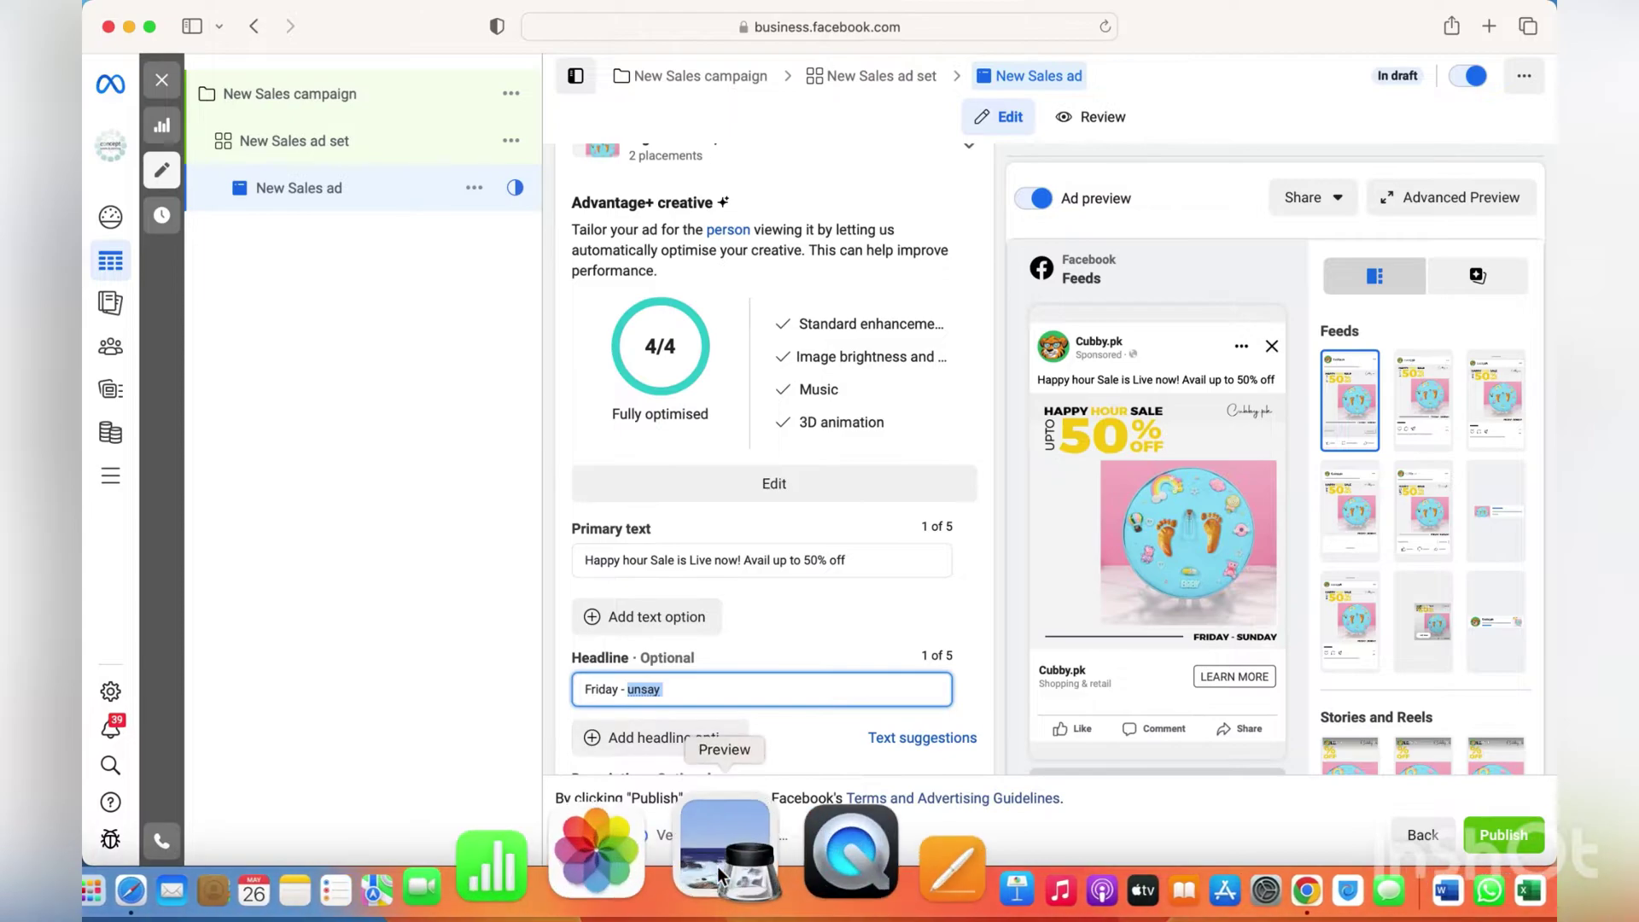
text(Sunday)
scroll(889, 649, down, 5)
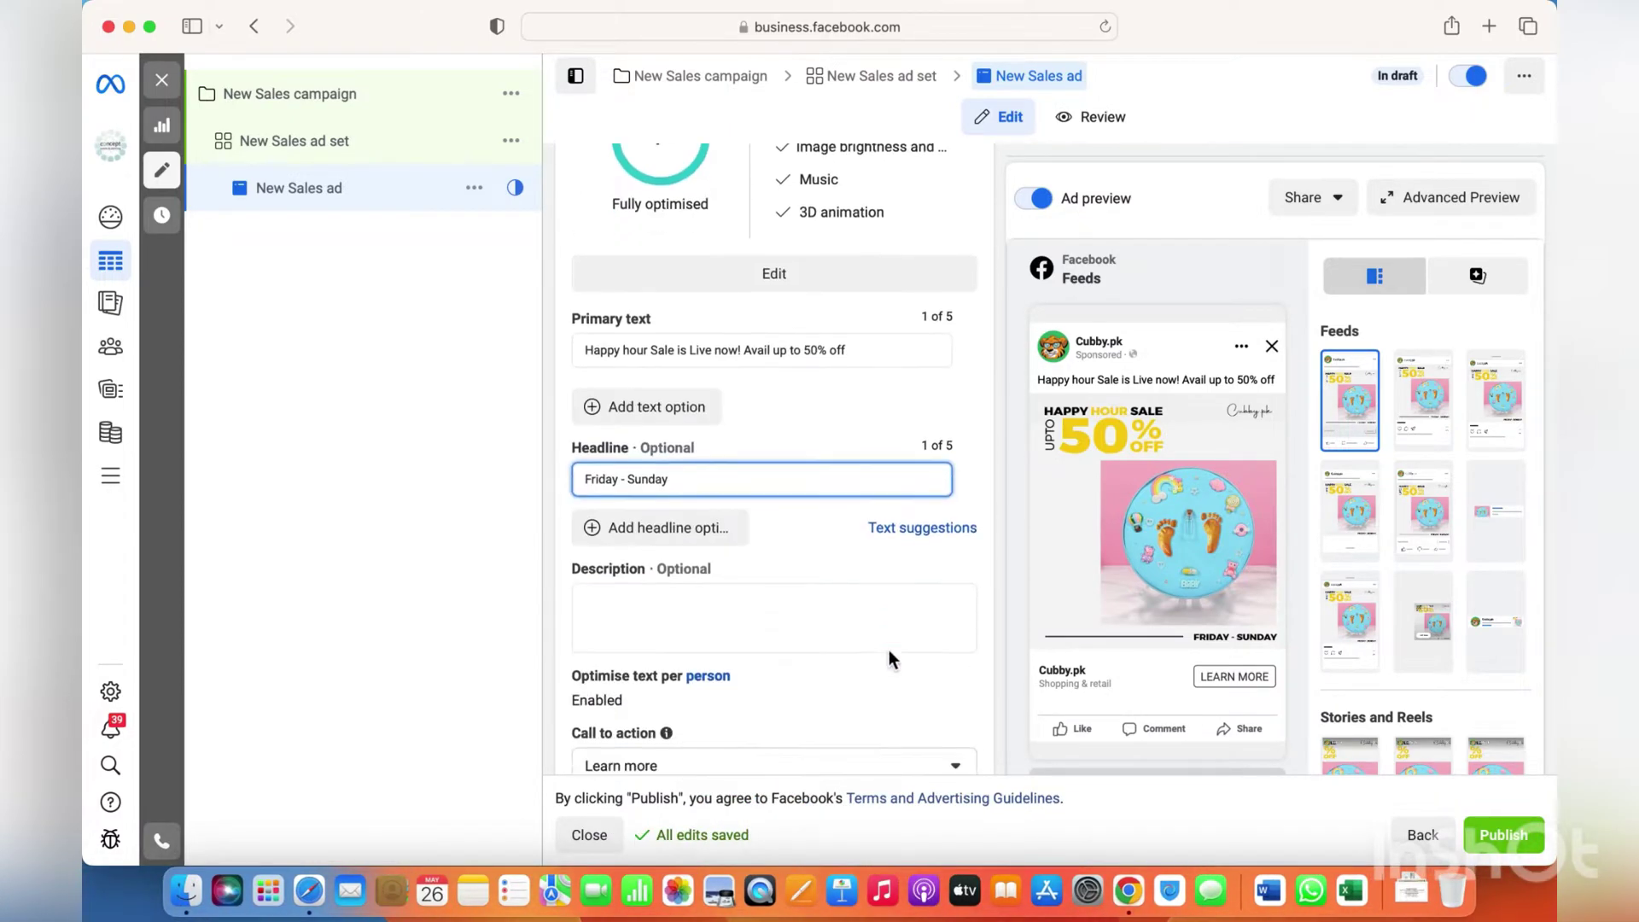
click(720, 553)
text(Up to 50%)
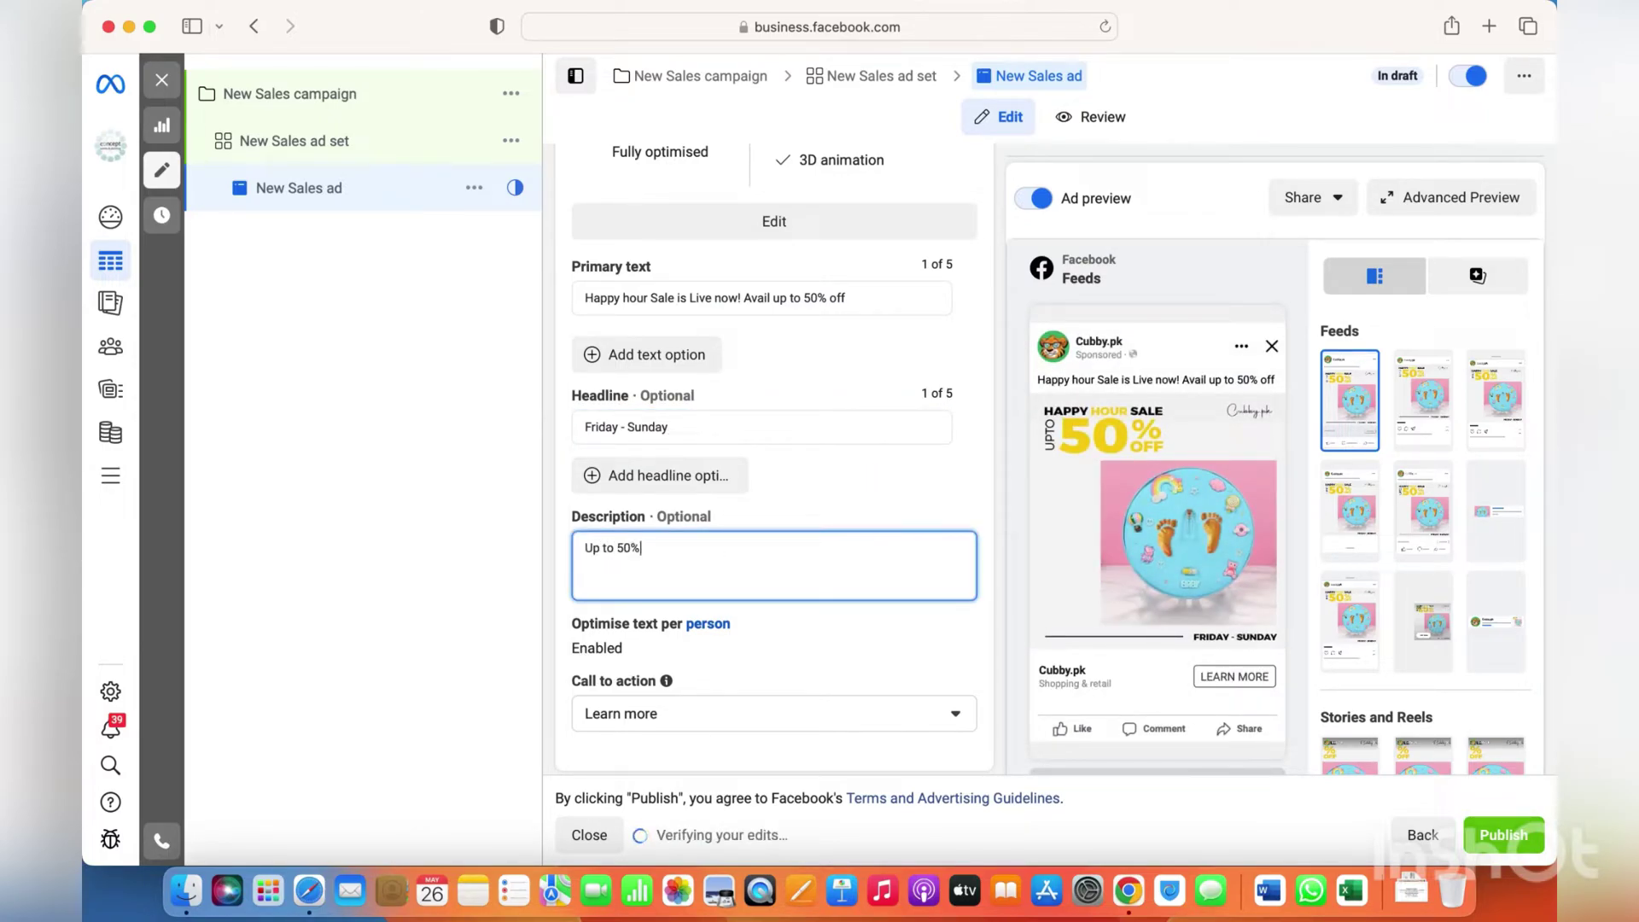
Choose Shop now as the call to action and Website as the destination.
scroll(854, 531, down, 3)
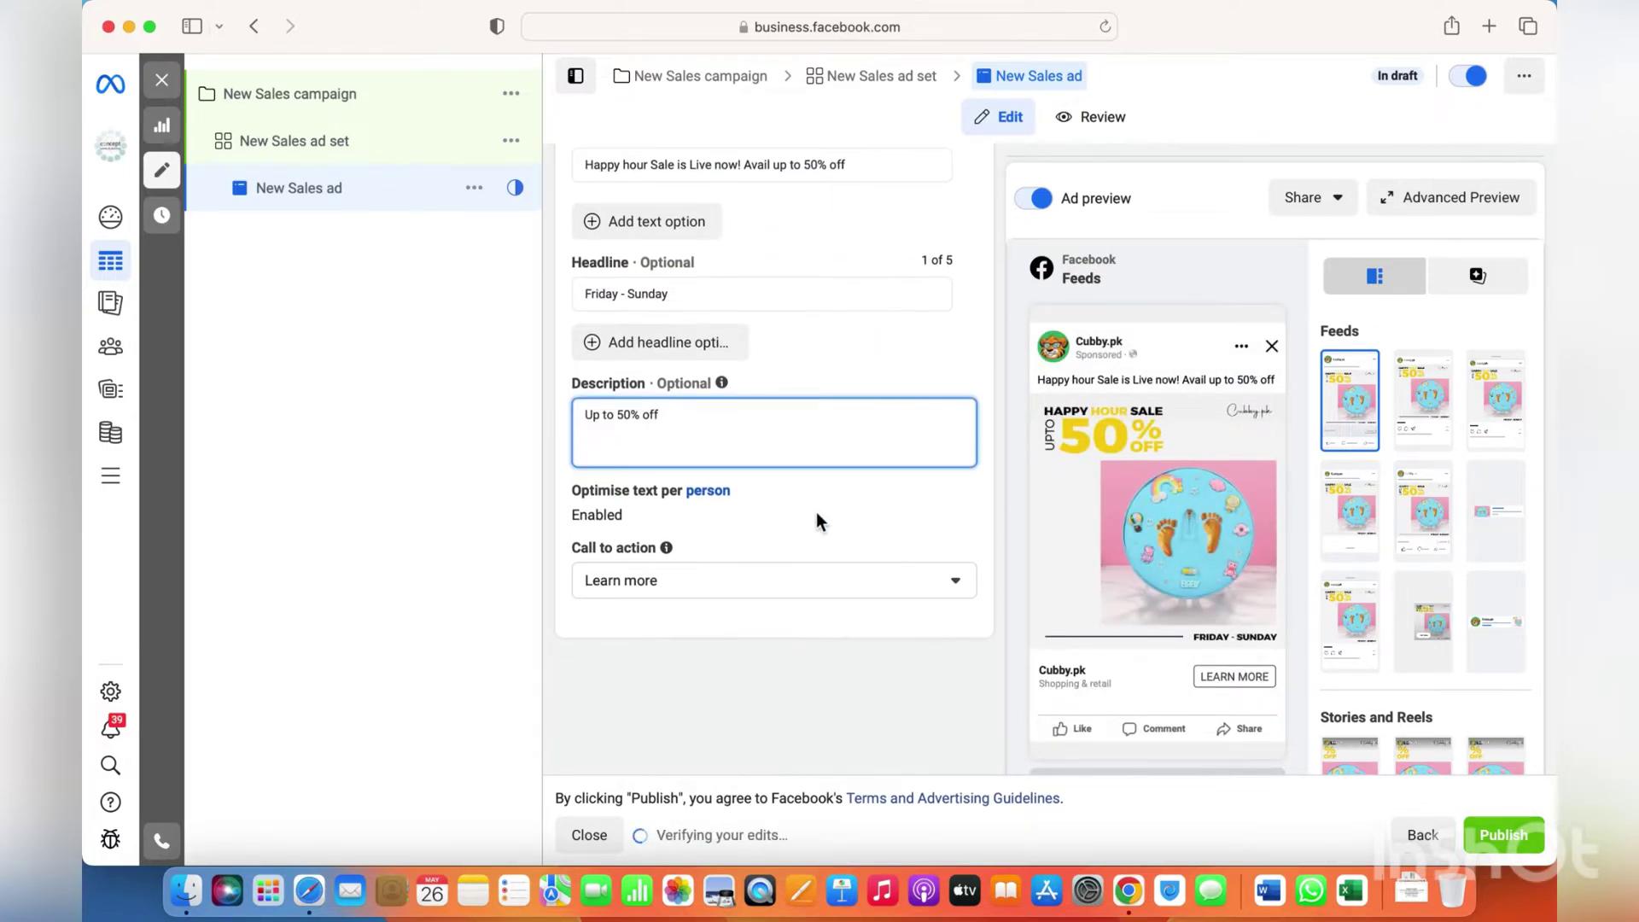
click(716, 587)
scroll(722, 512, down, 5)
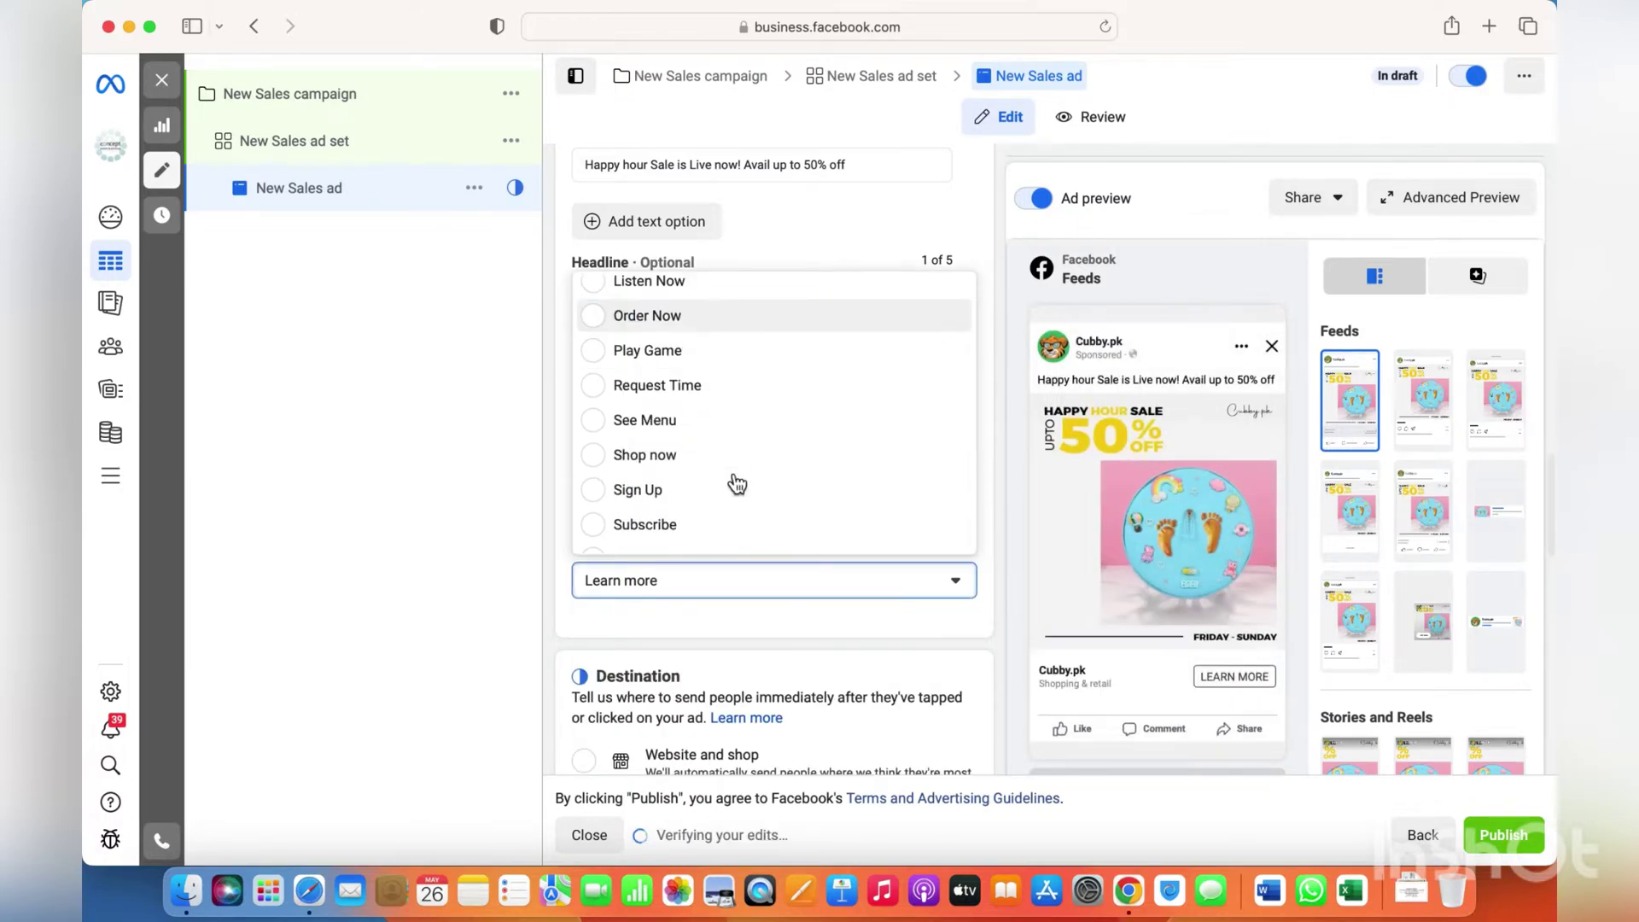
key(Return)
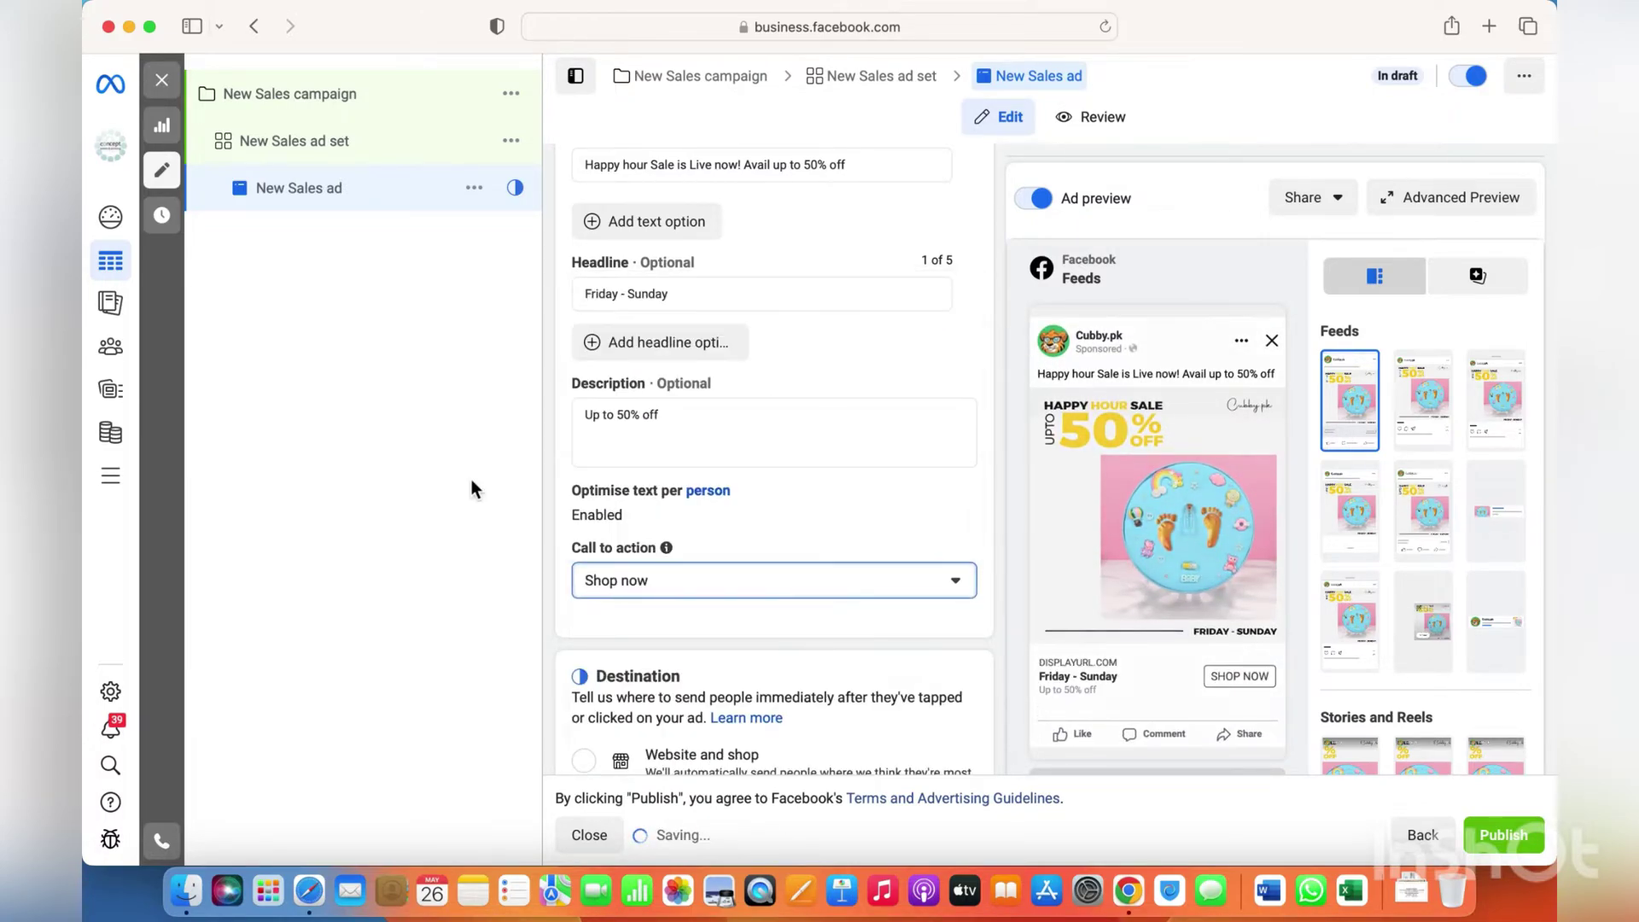
scroll(705, 510, down, 4)
click(707, 509)
scroll(713, 516, down, 2)
click(711, 495)
Paste the happy hour sale URL and delete its ?page=1&grid_list=grid-view query.
text(https://cubby.pk/collections/happy-hour-sale?page=1&grid_list=grid-view)
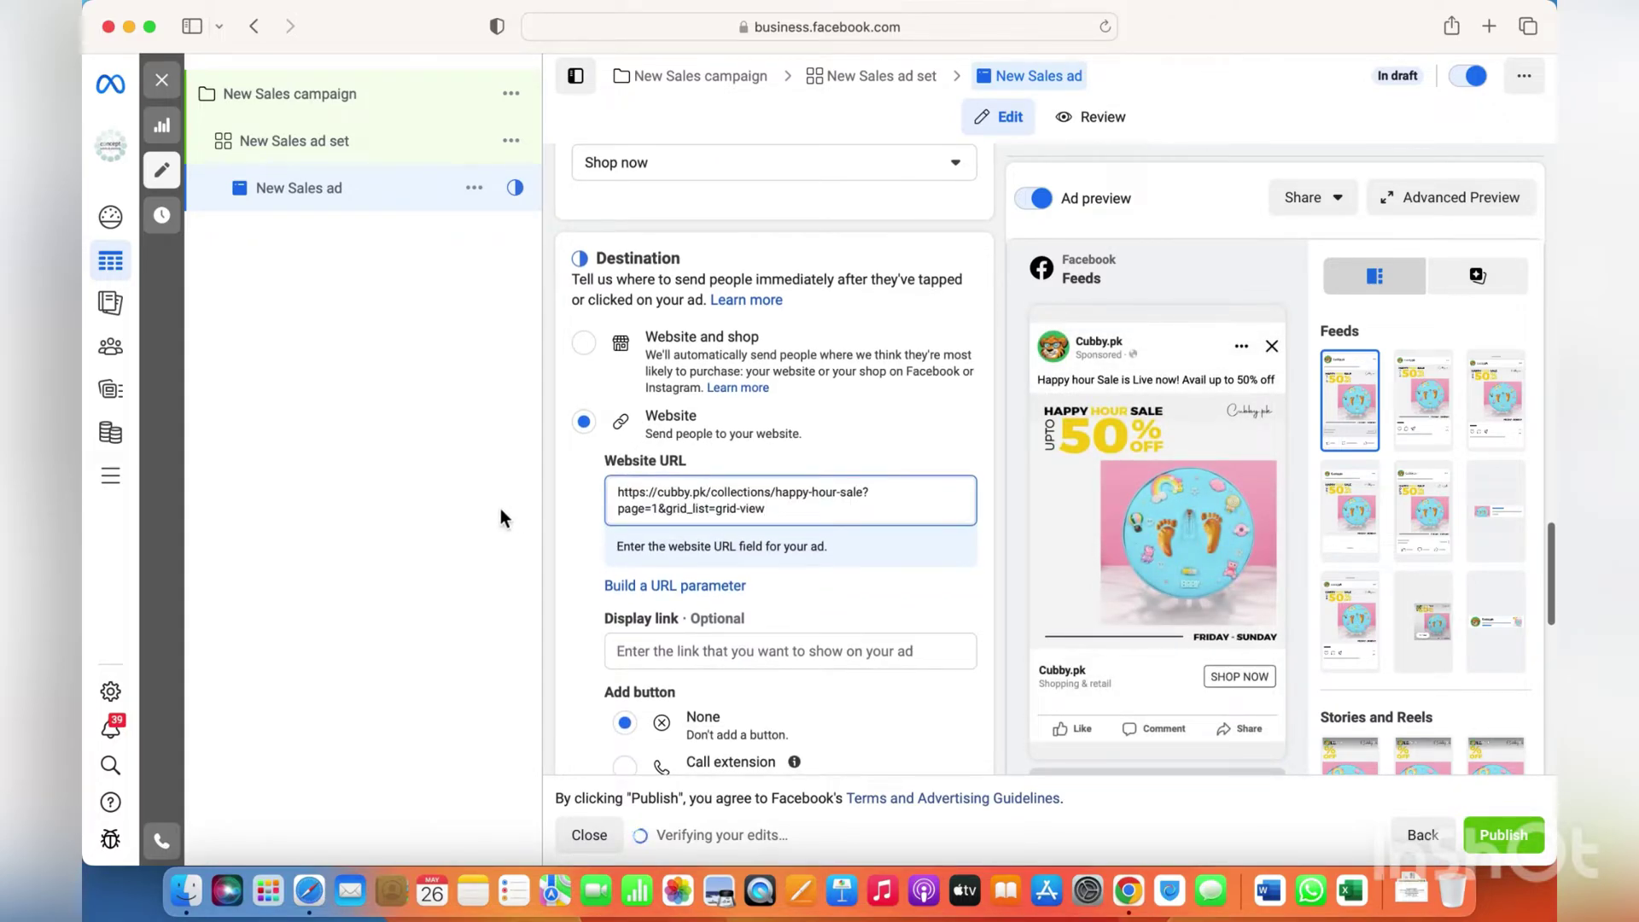
click(528, 514)
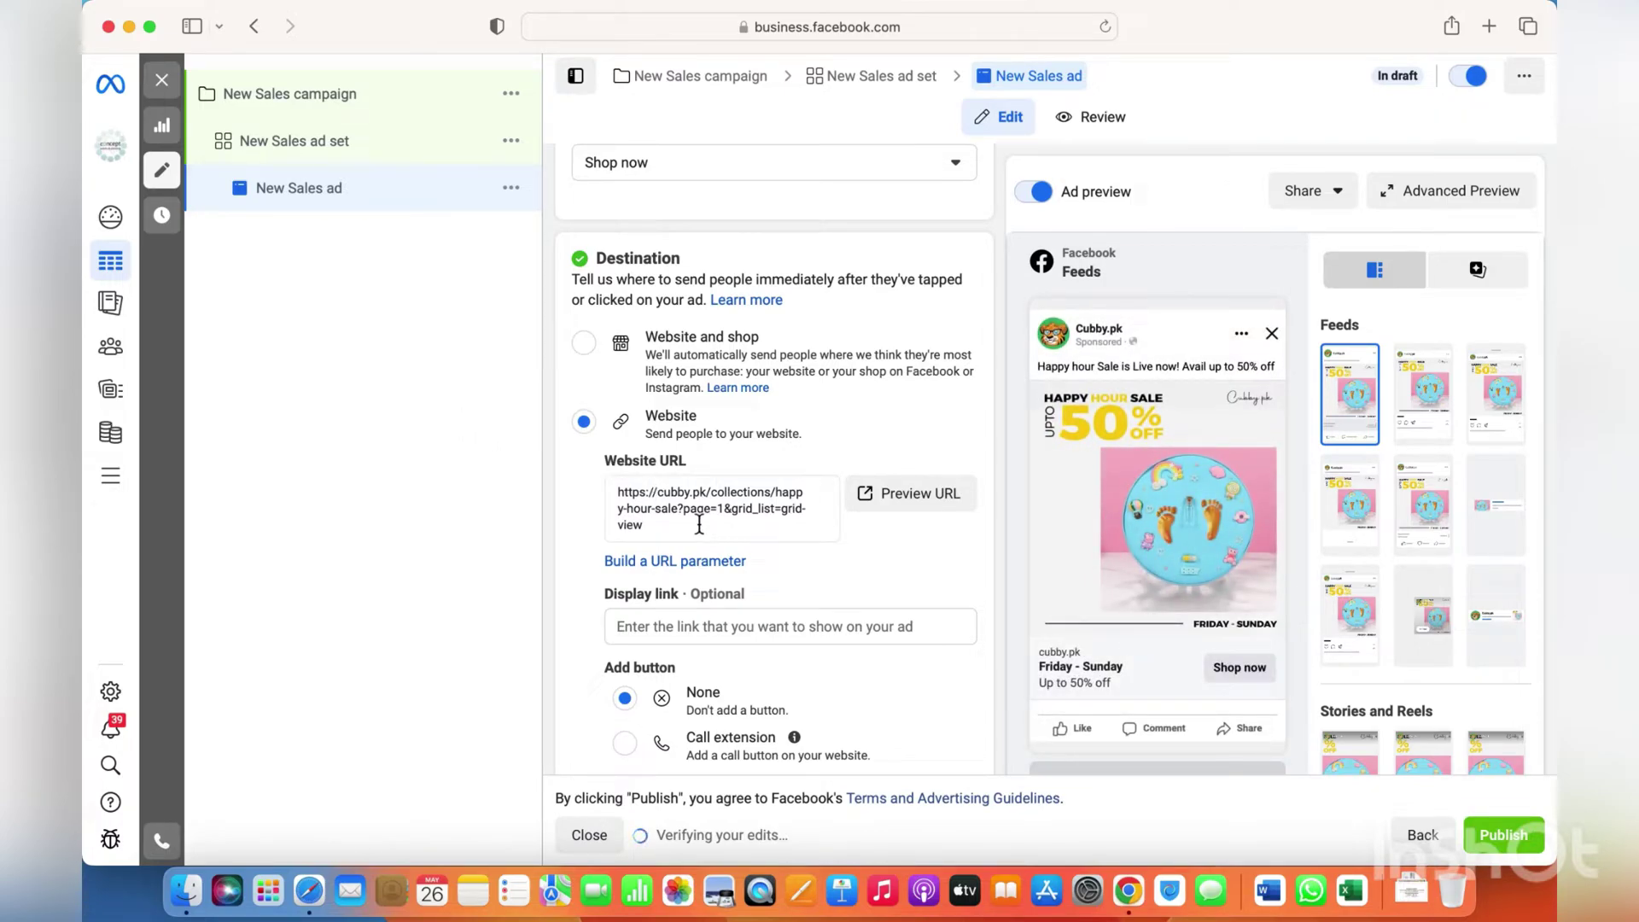
drag(678, 511, 717, 530)
key(BackSpace)
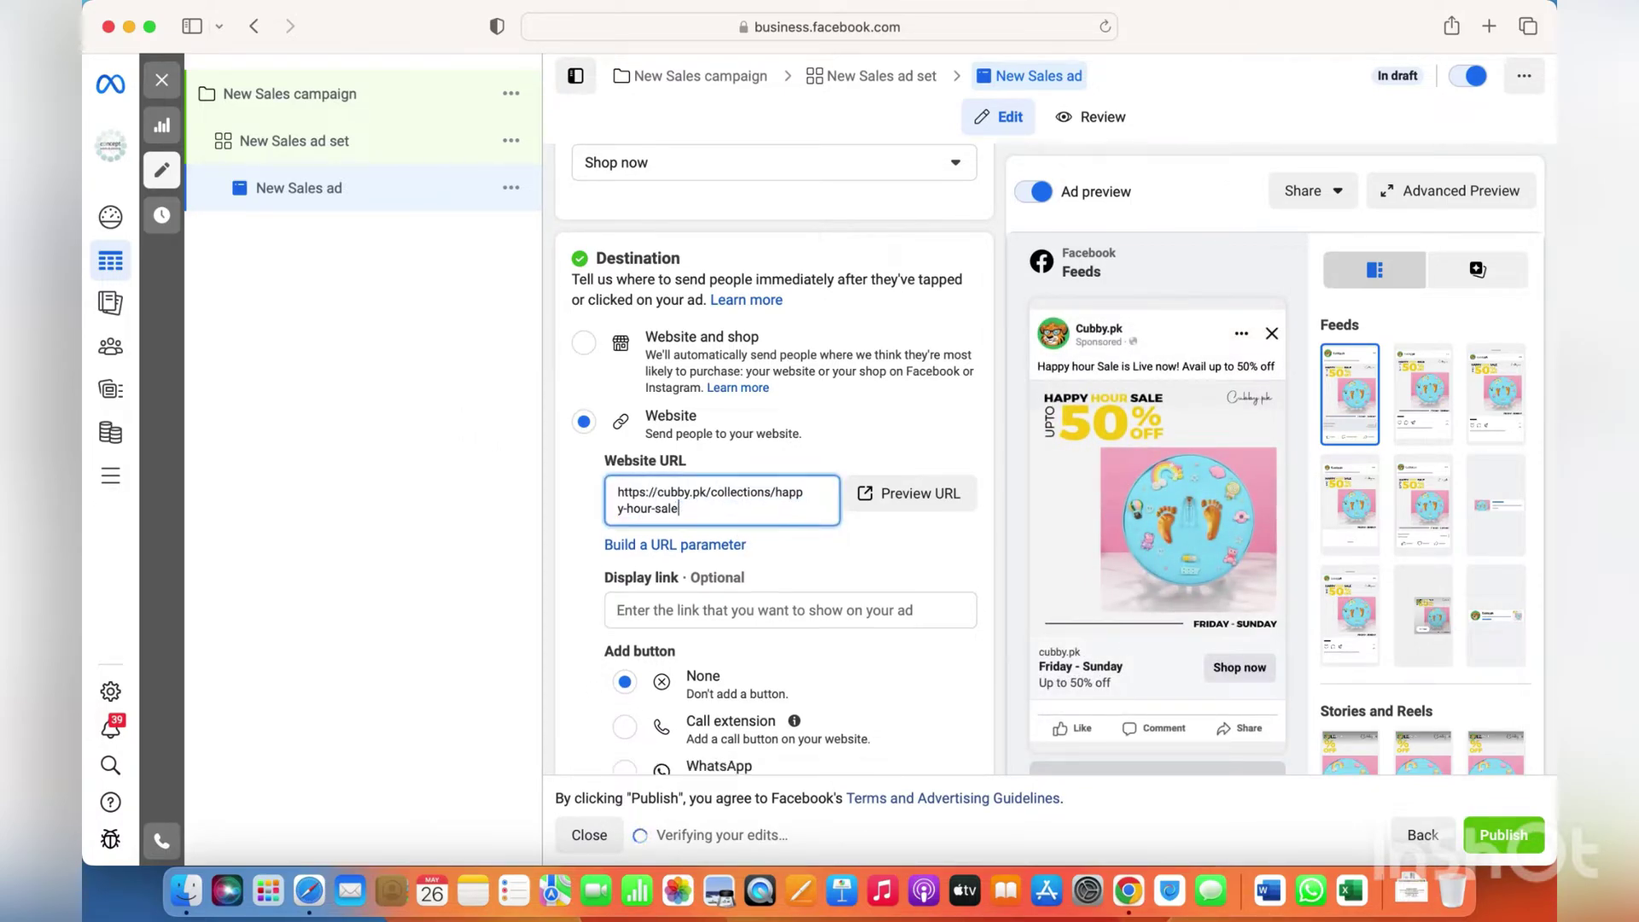
Test the URL in a new Safari tab, loading the Happy Hour Sale page, then return to Ads Manager.
triple_click(693, 511)
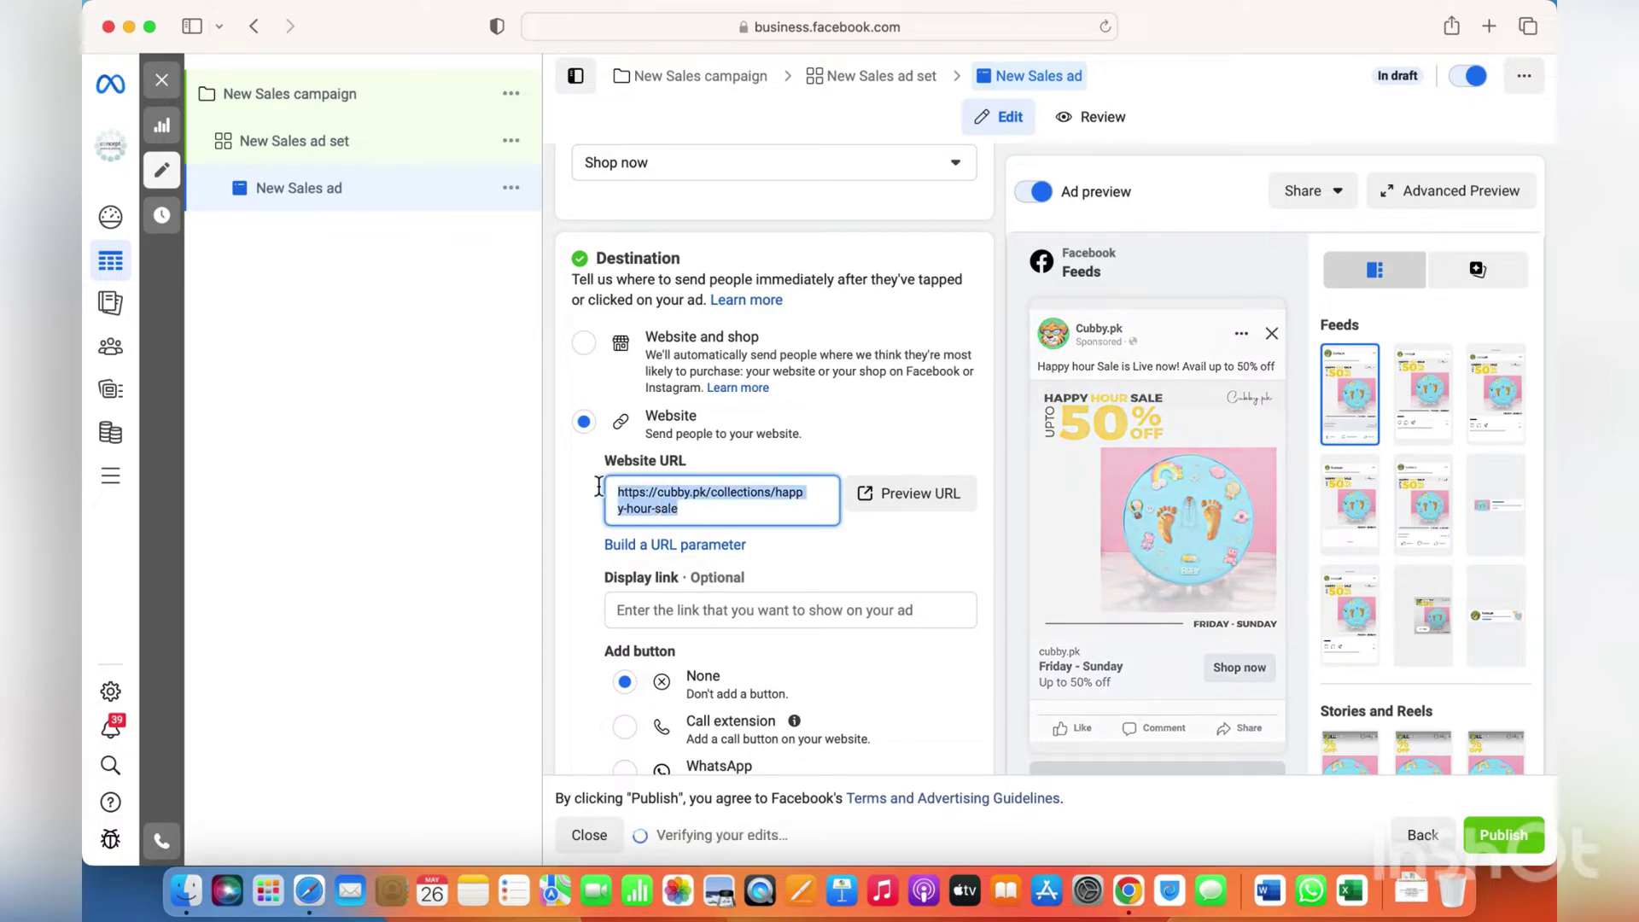
right_click(645, 502)
click(698, 617)
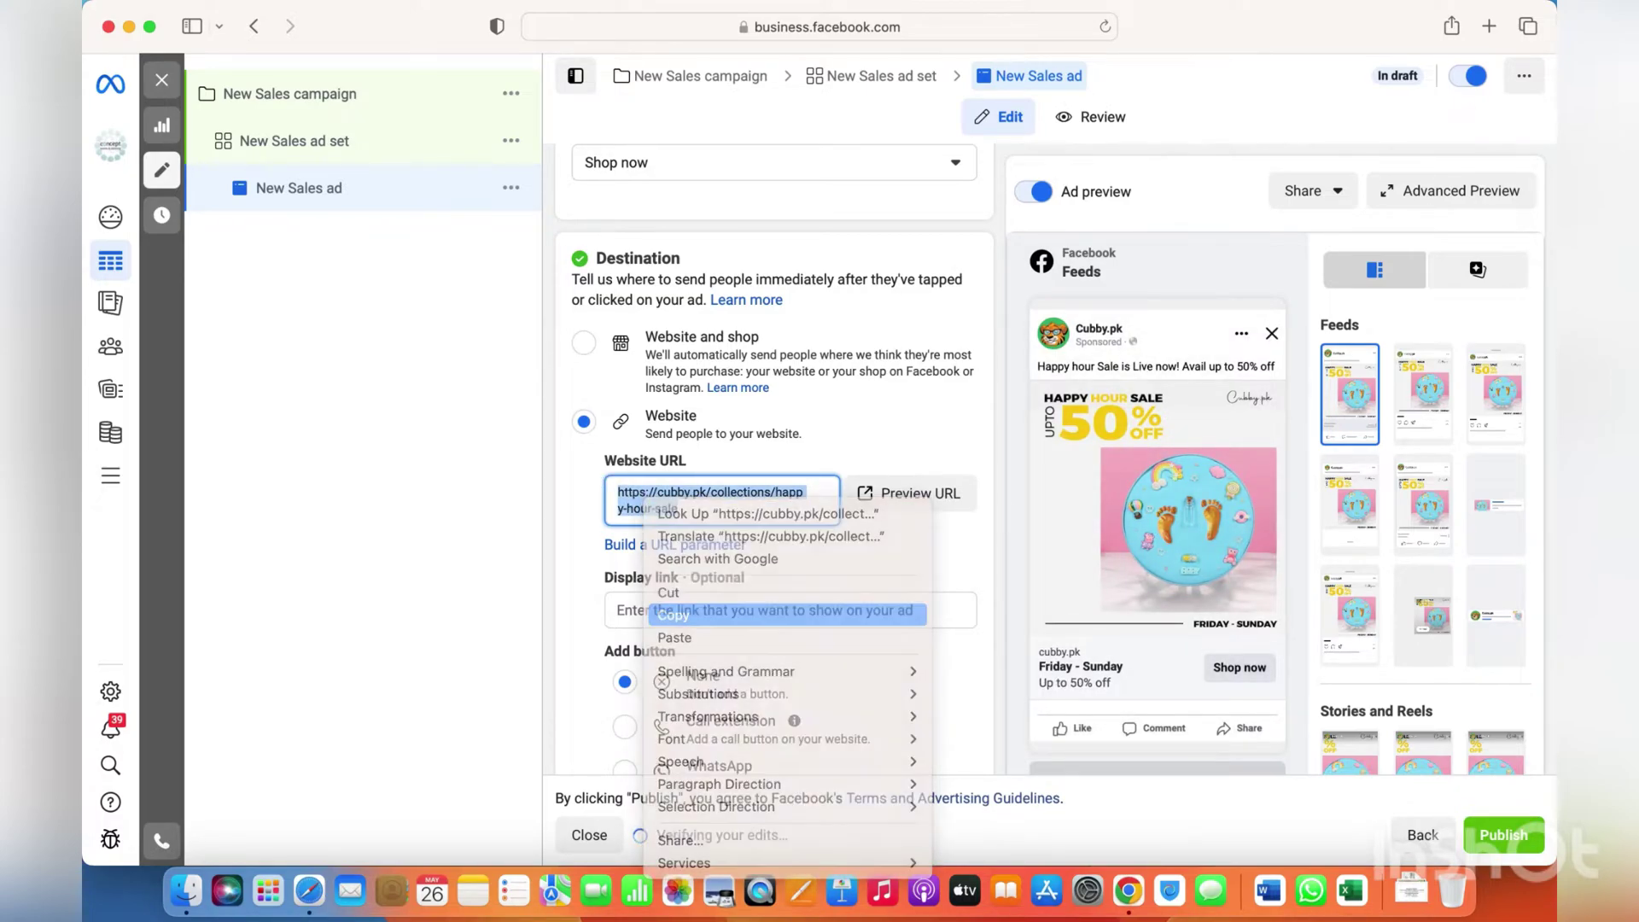
key(super+t)
key(super+v)
key(Return)
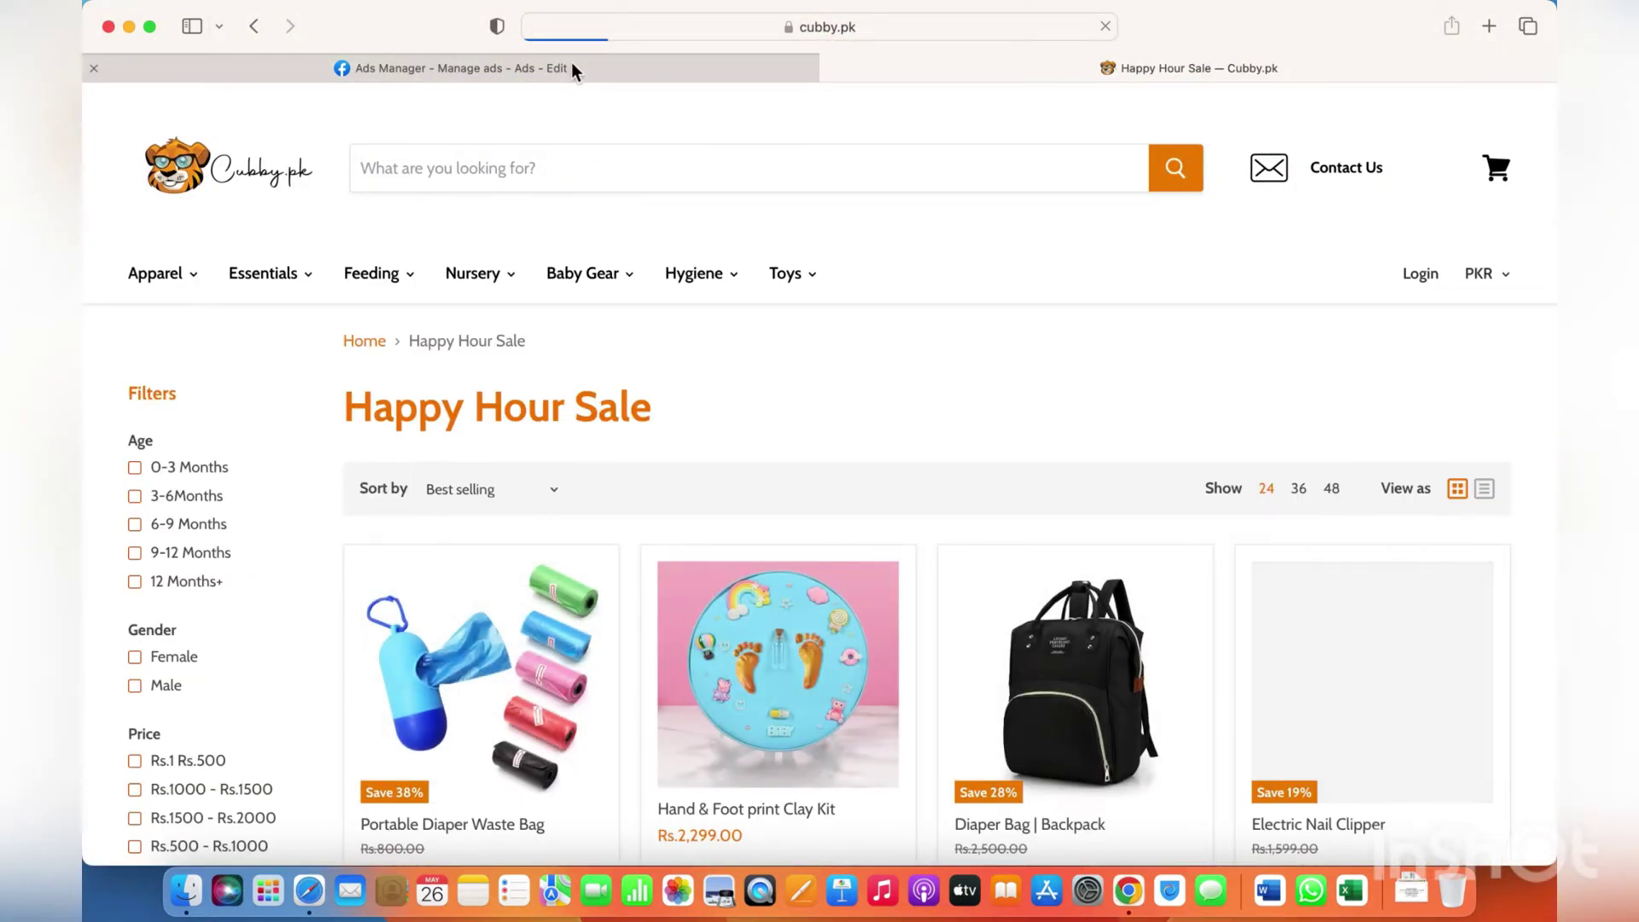
click(571, 64)
click(912, 567)
scroll(915, 567, down, 5)
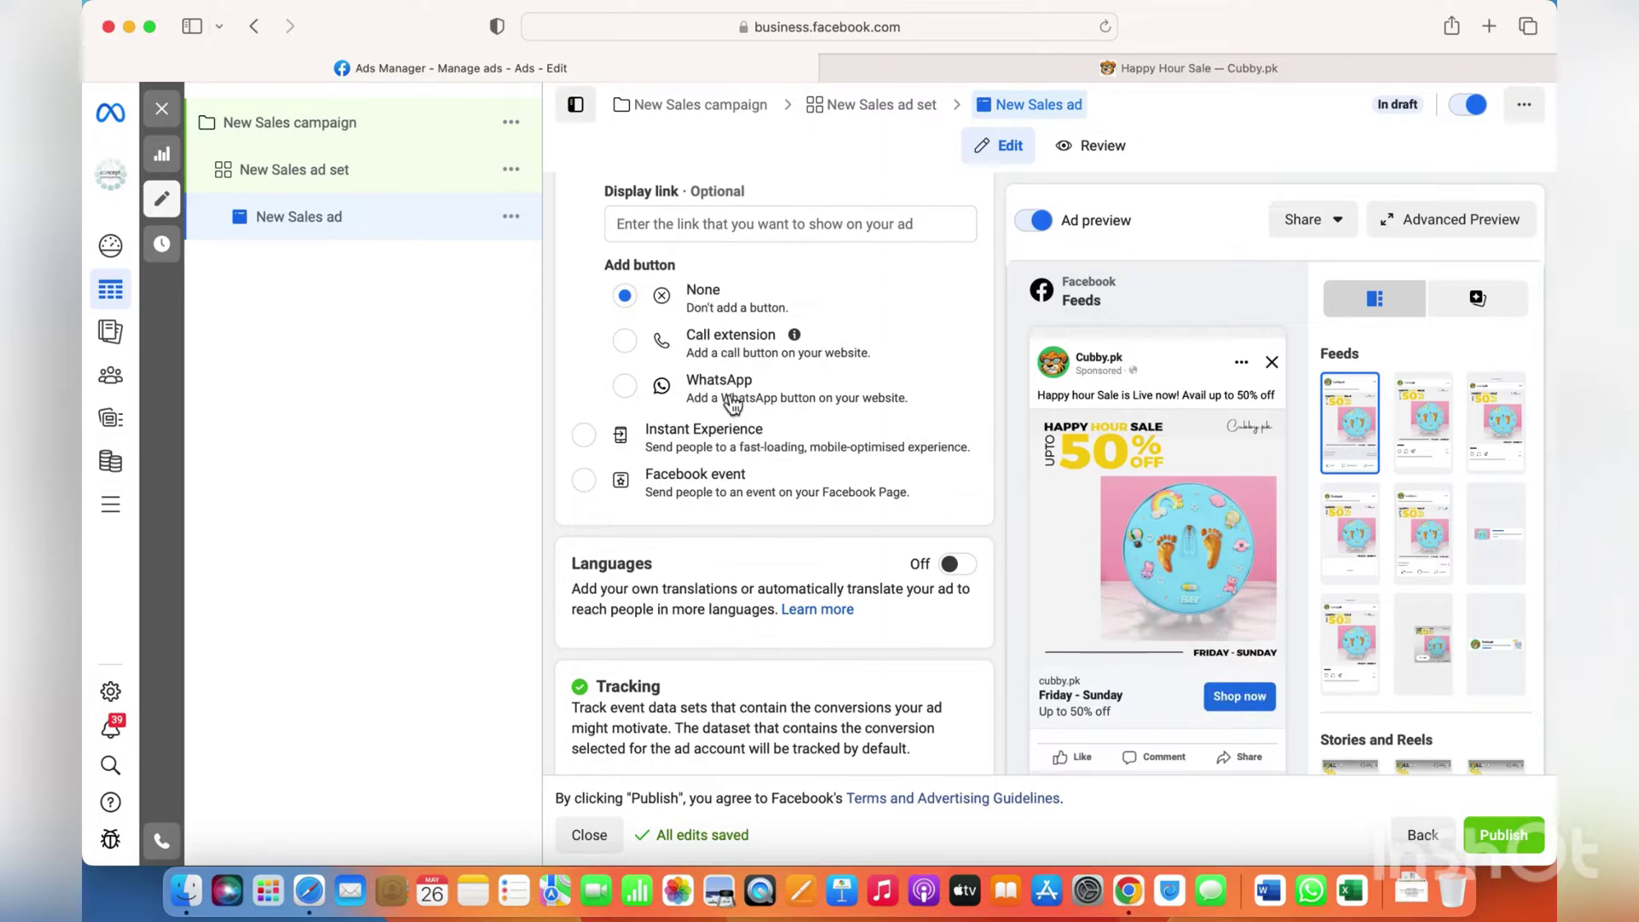
Turn on Languages and open Add Languages, first picking Urdu as the default.
scroll(726, 443, down, 3)
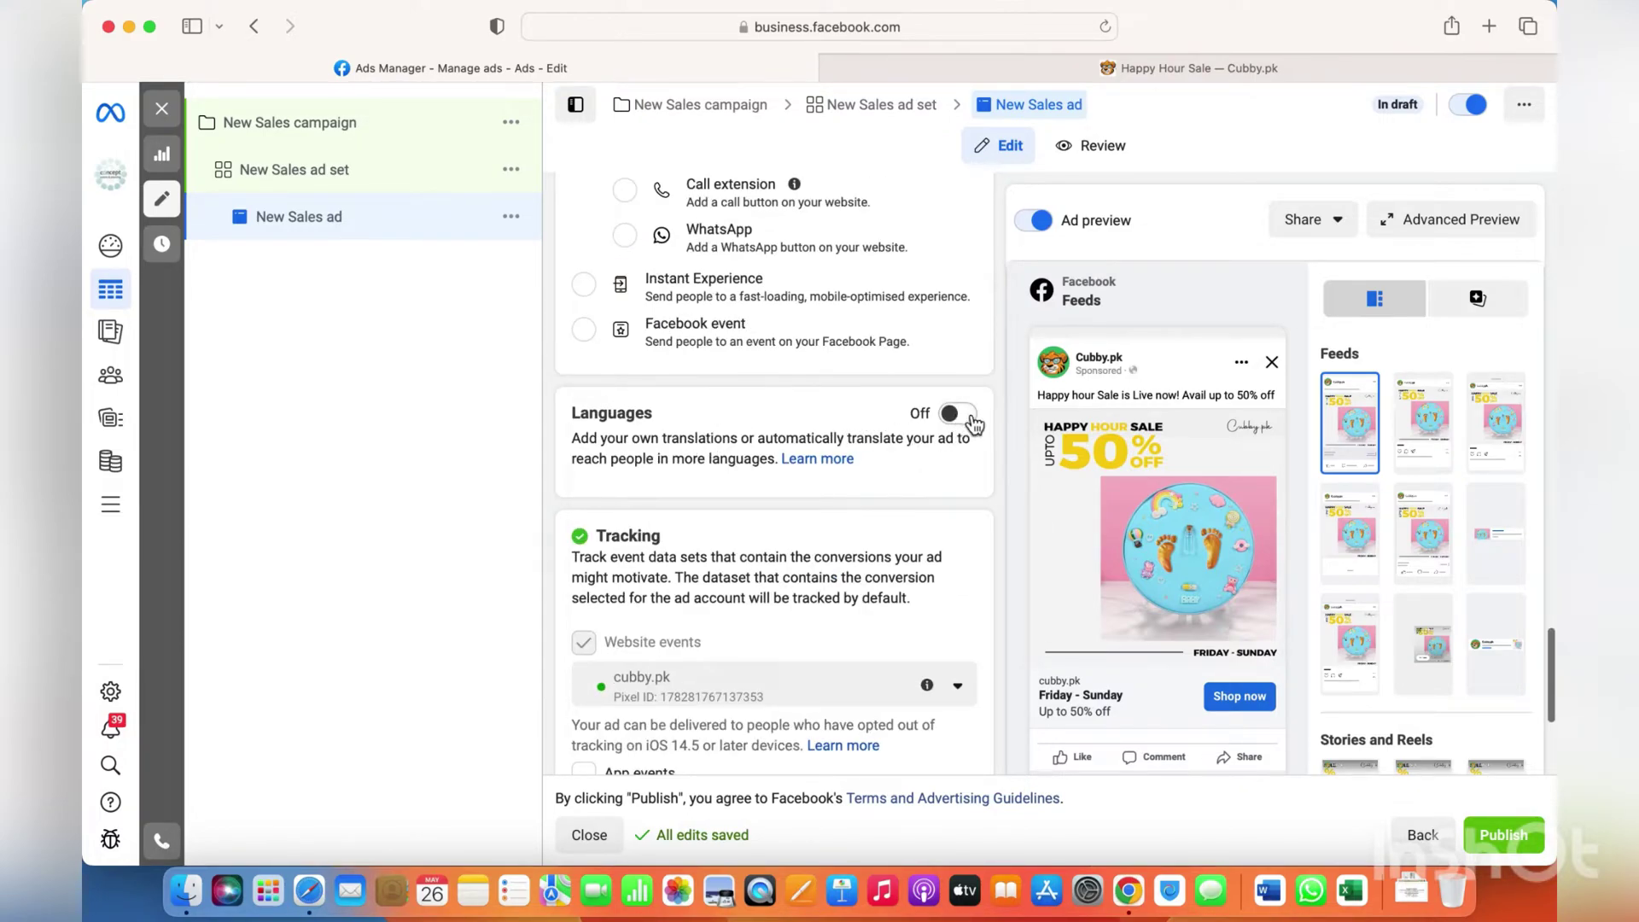
click(957, 414)
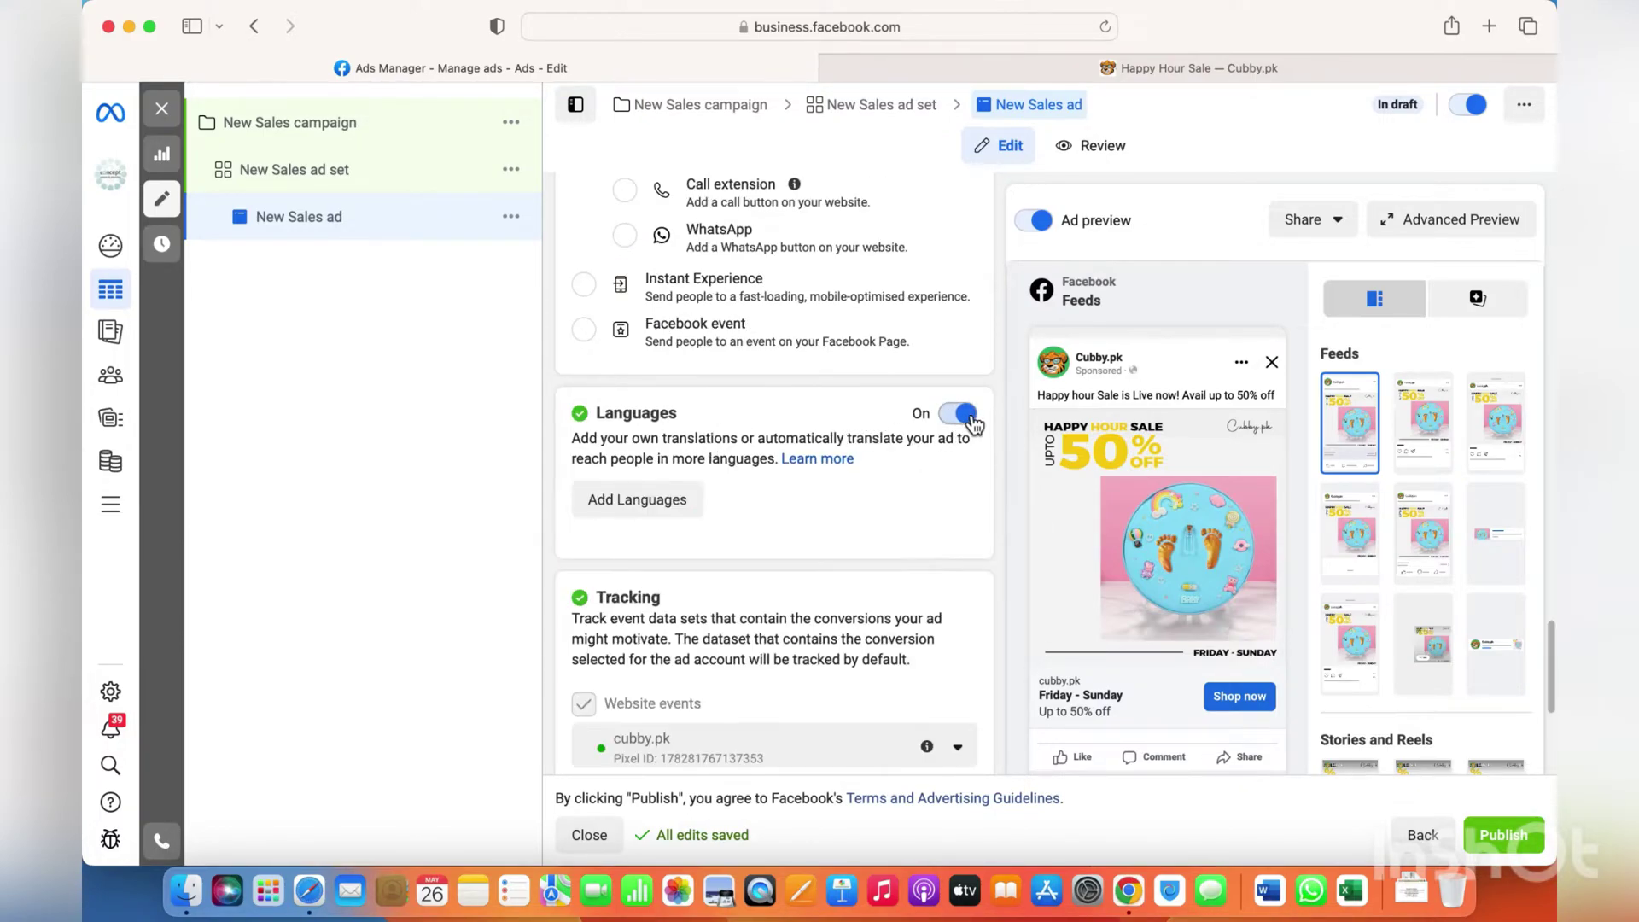
click(645, 513)
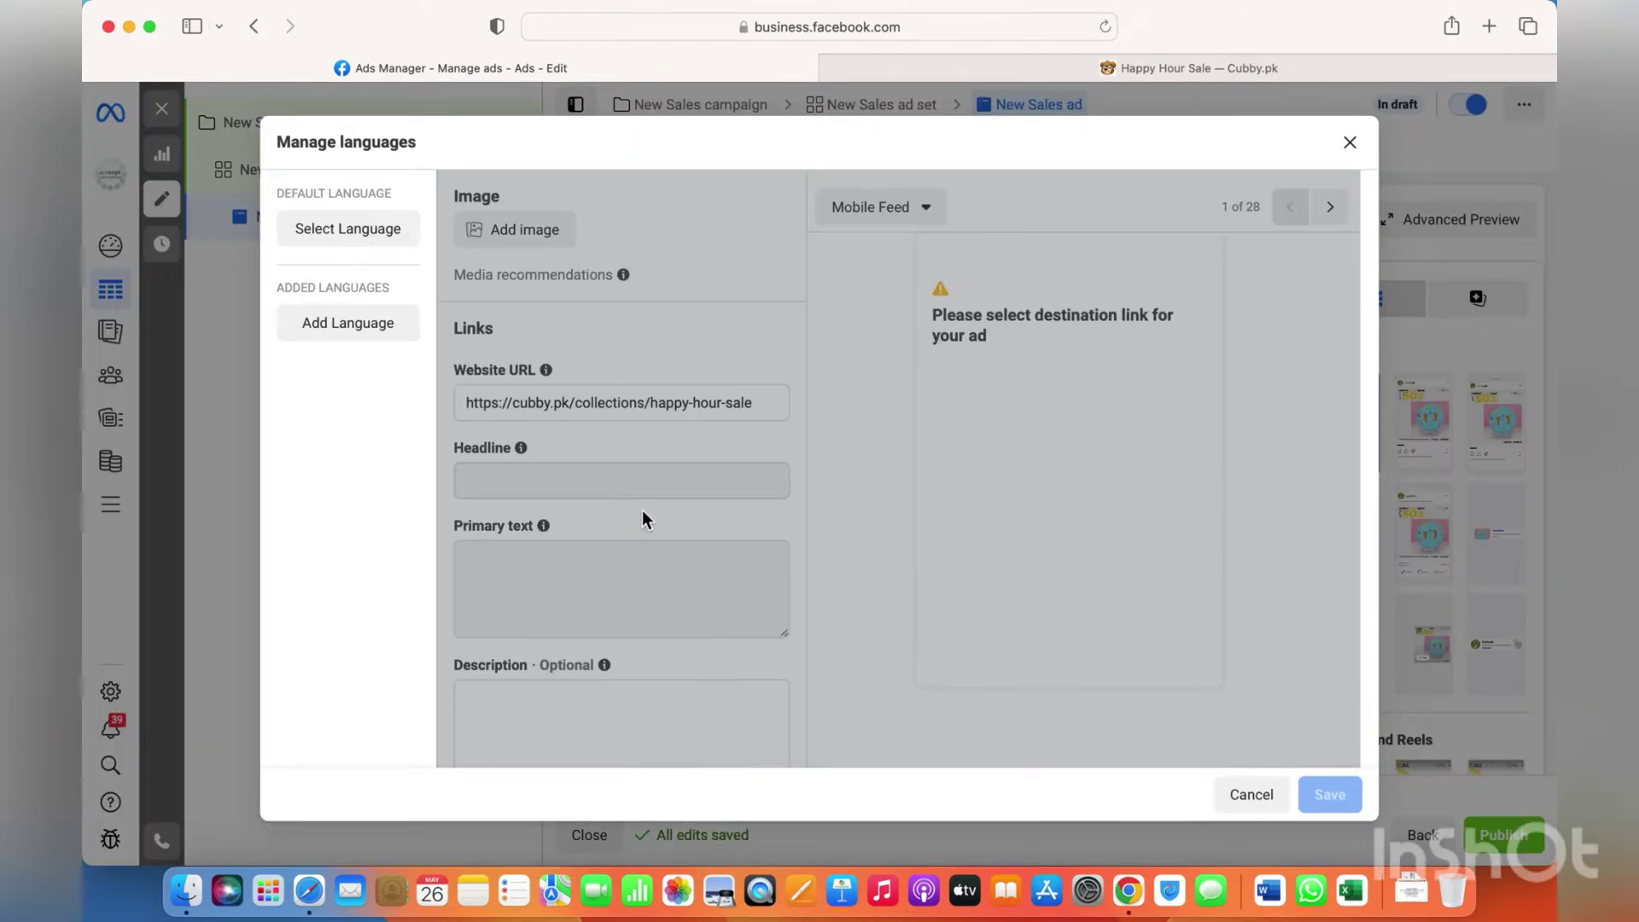
click(354, 229)
text(urdu)
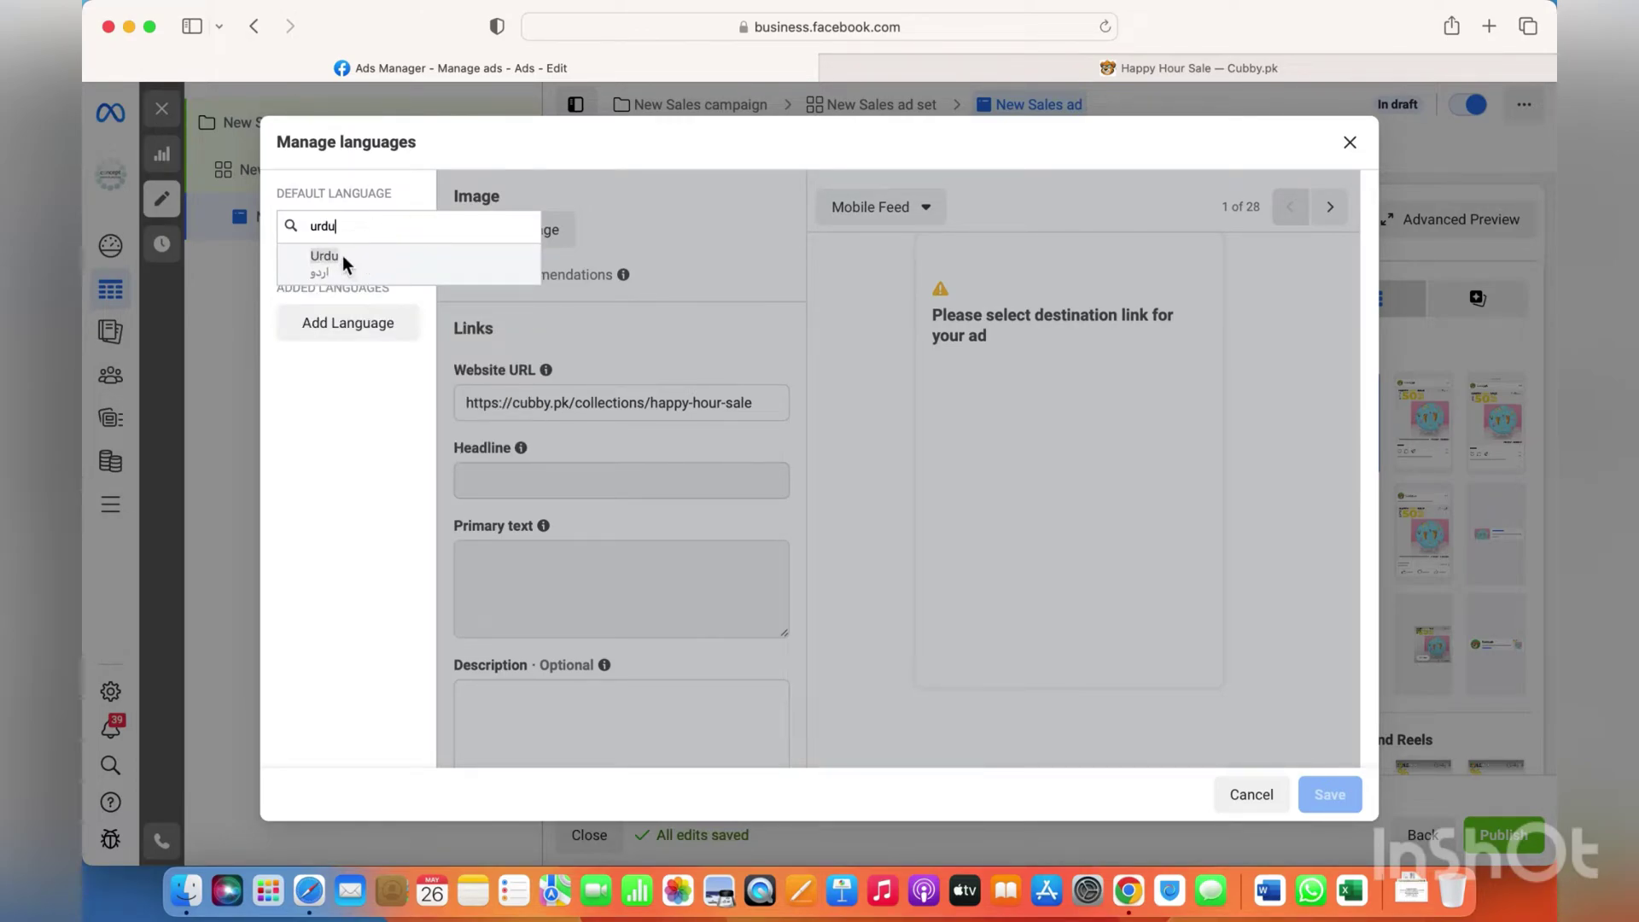
click(345, 262)
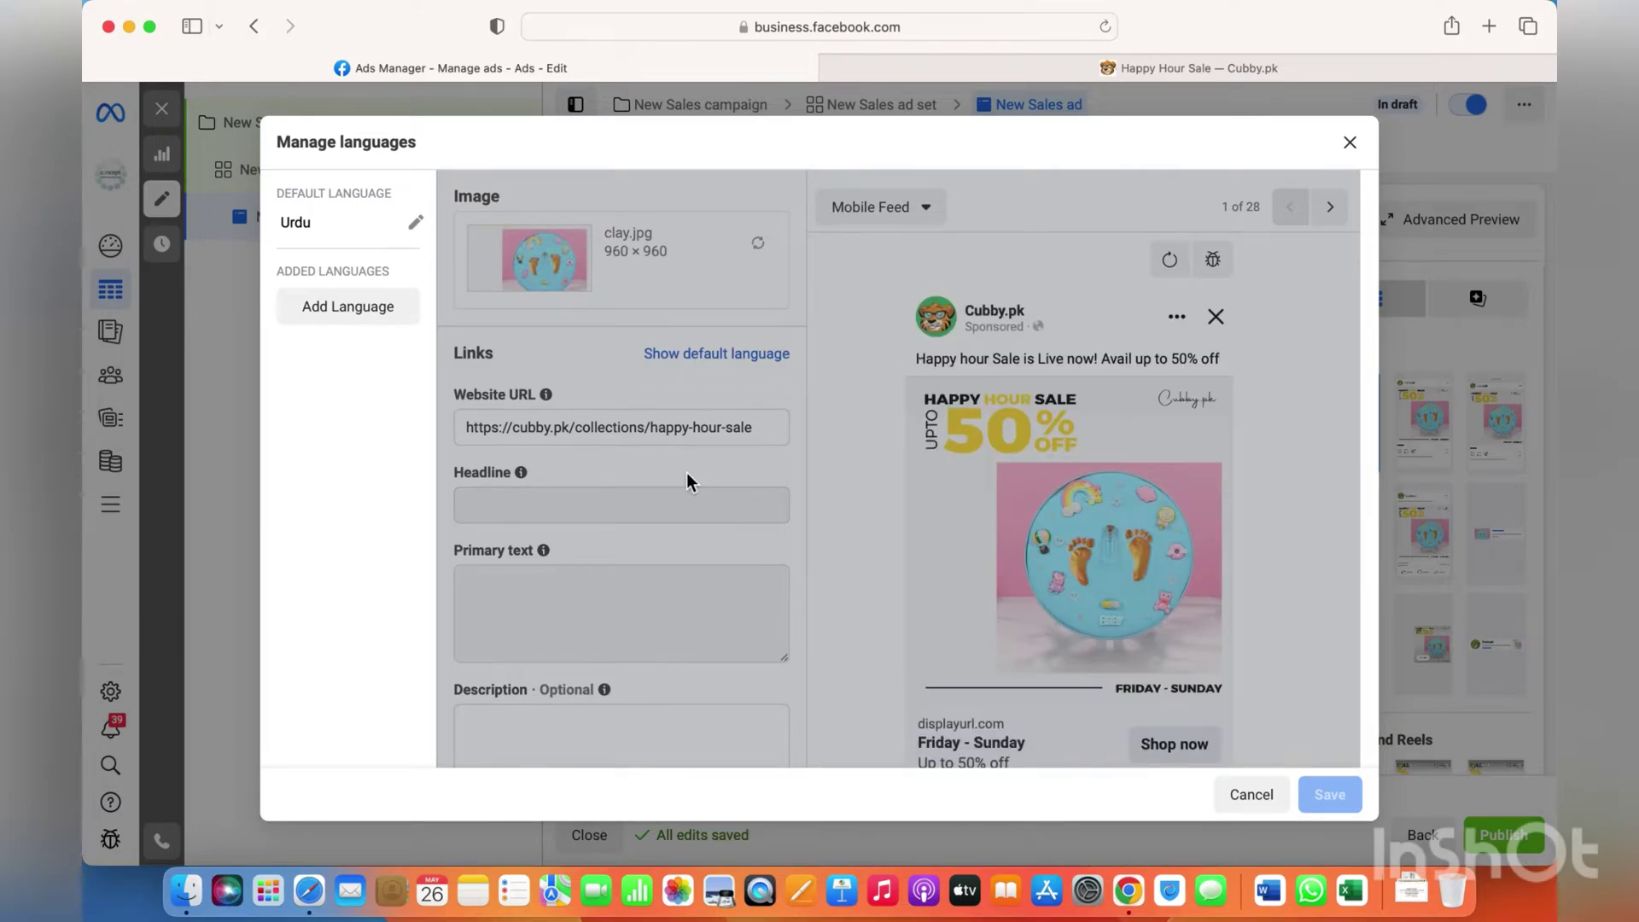
scroll(1177, 553, down, 3)
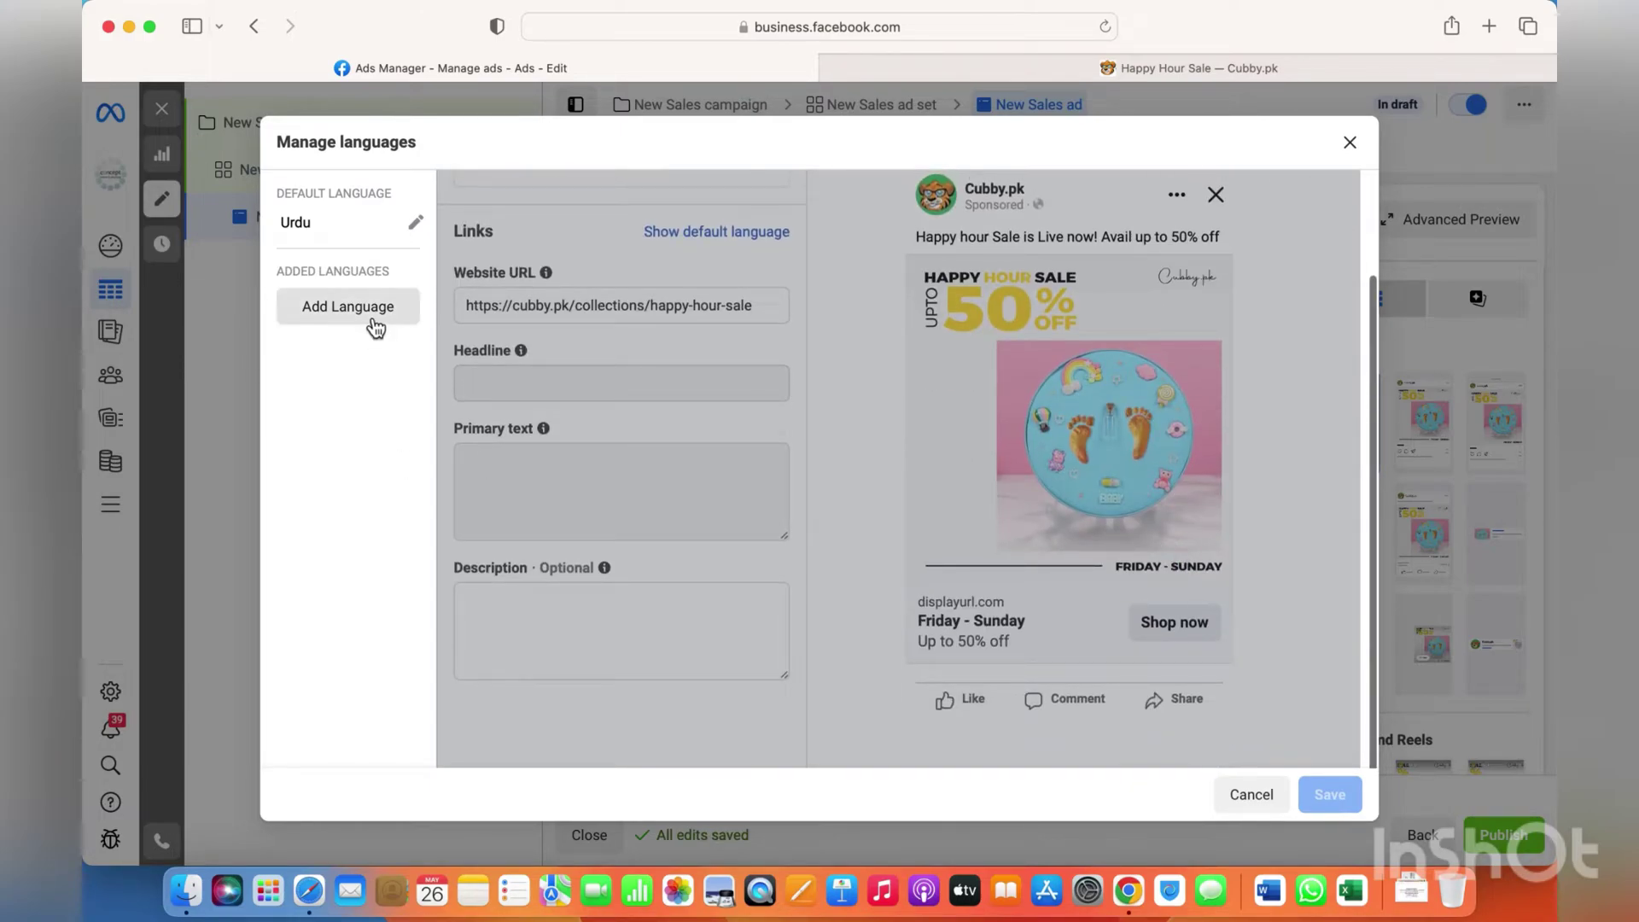
Set English as default and add Urdu, then close the dialog without saving.
click(415, 224)
text(eng)
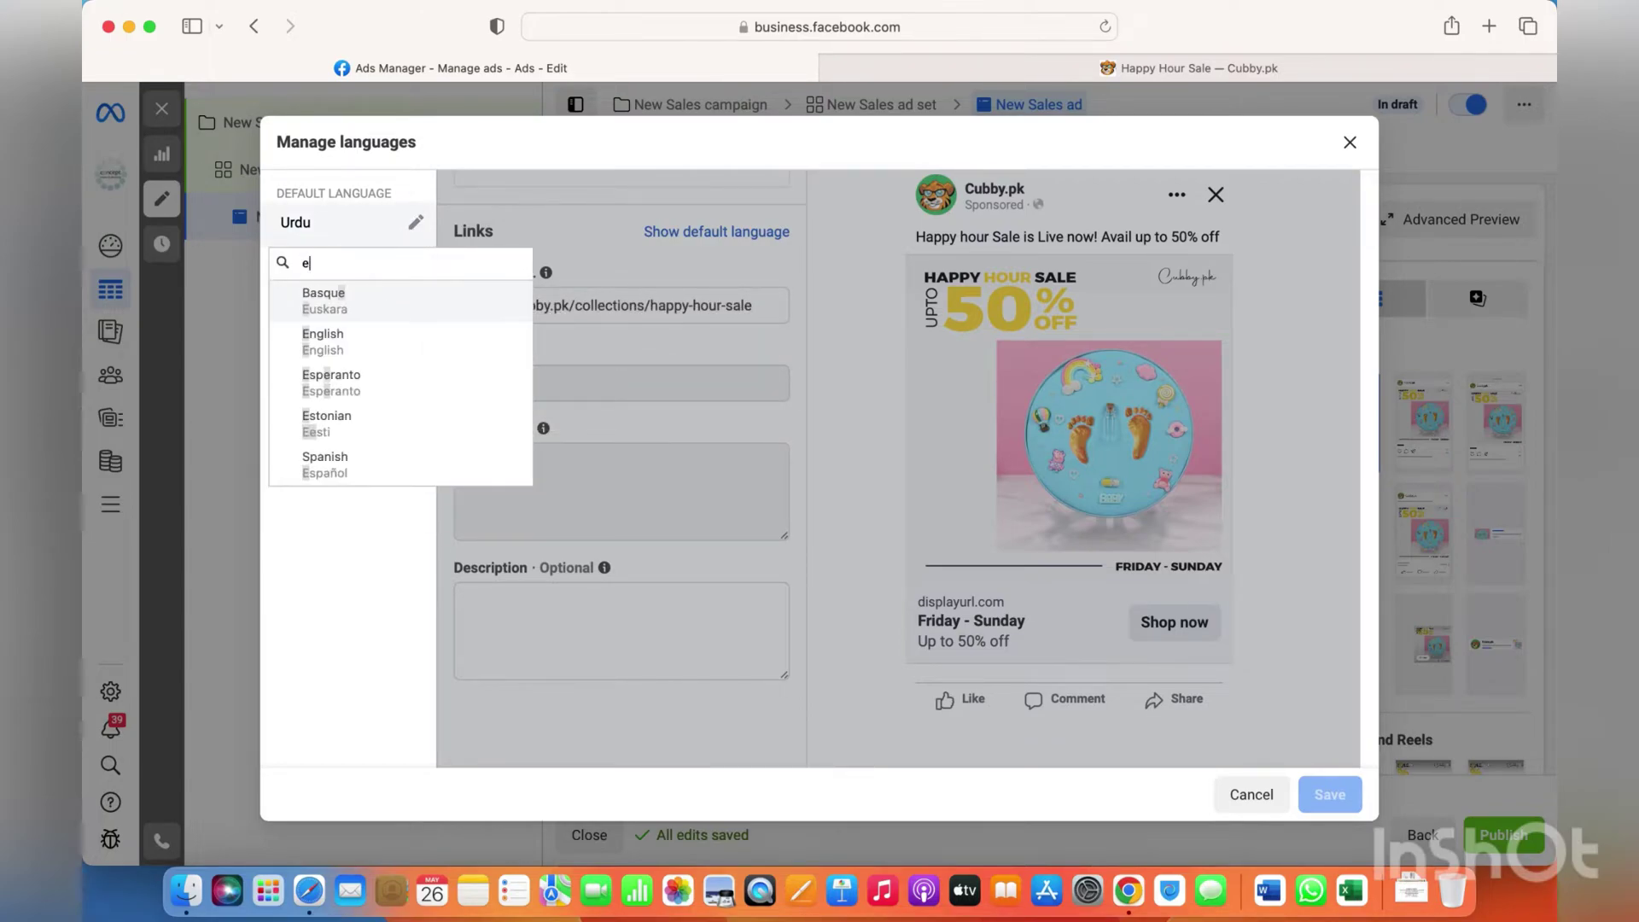
click(309, 309)
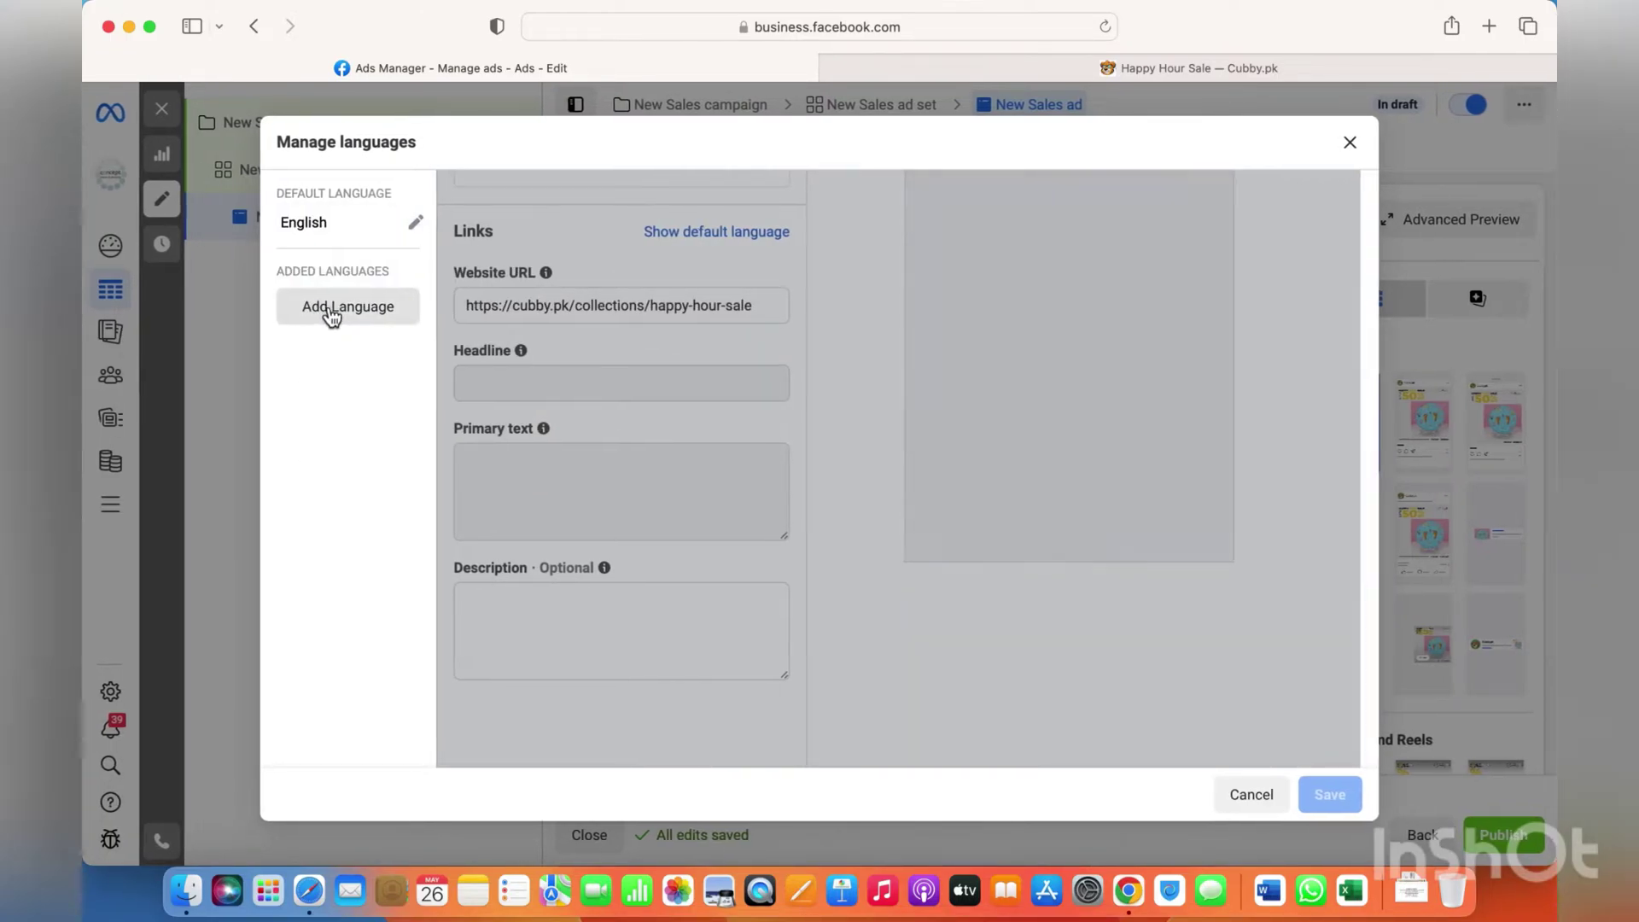
click(344, 316)
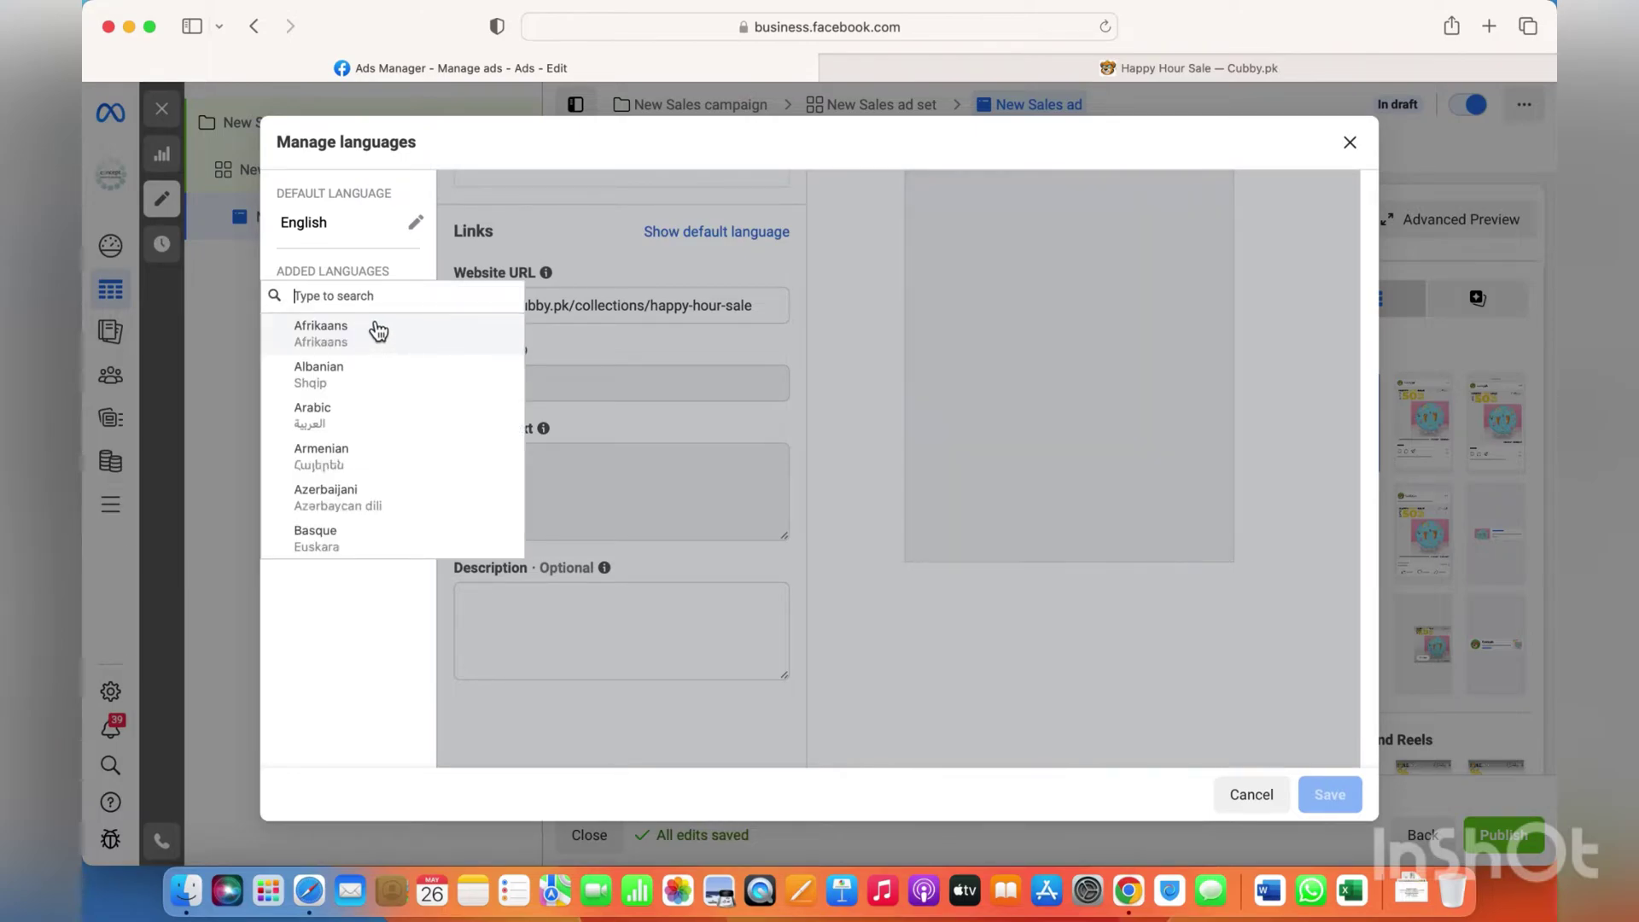
text(urdu)
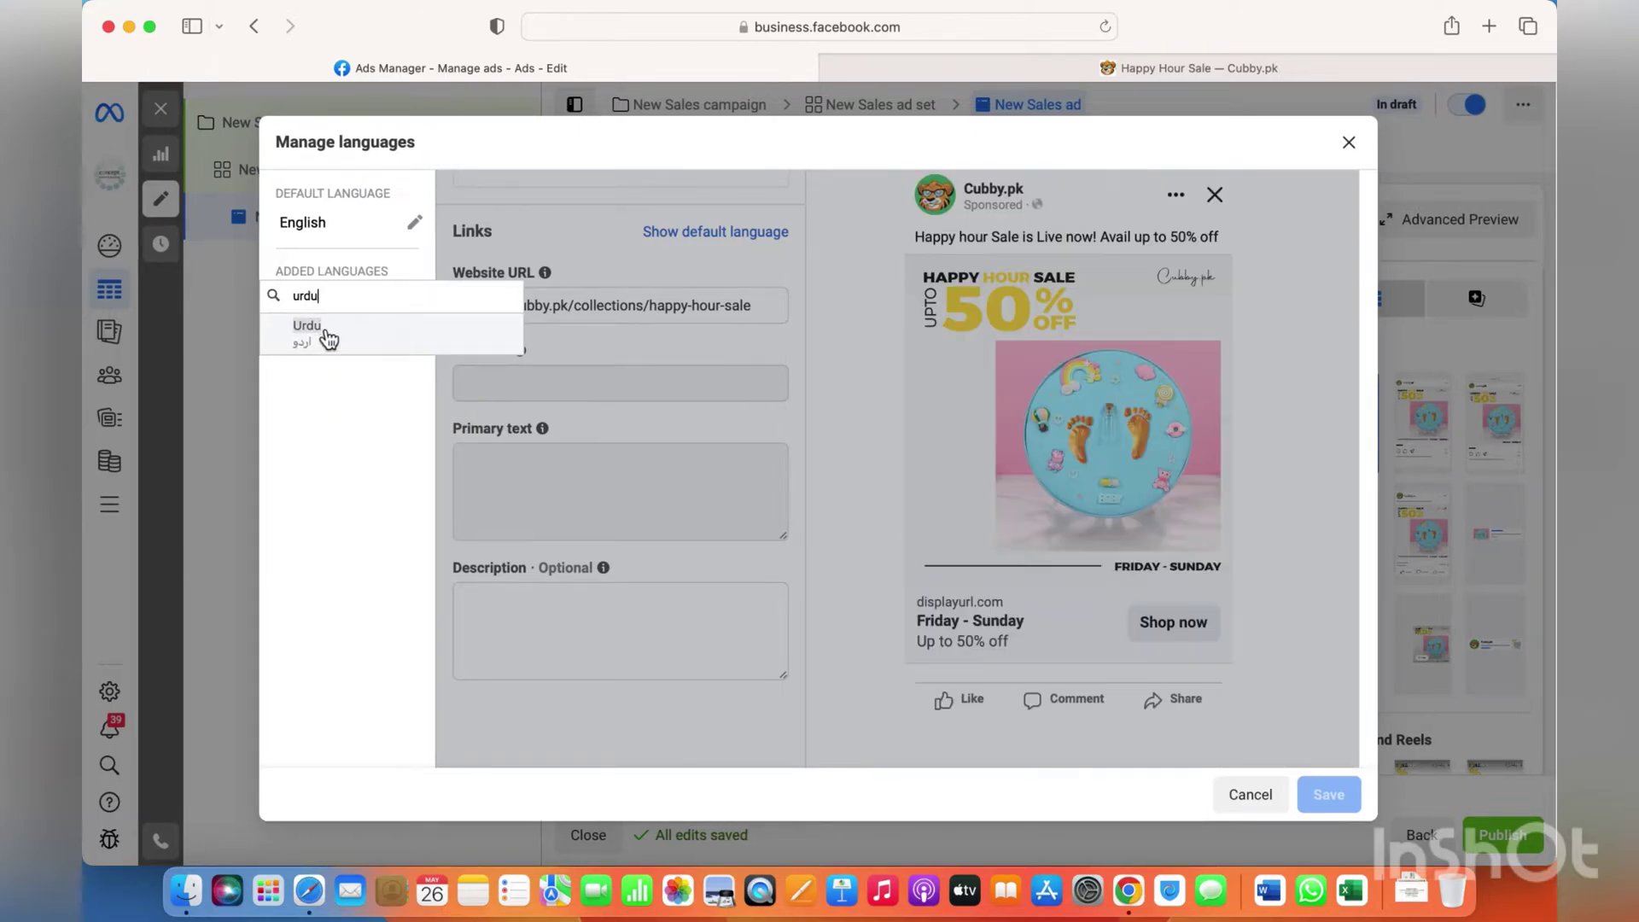
click(329, 333)
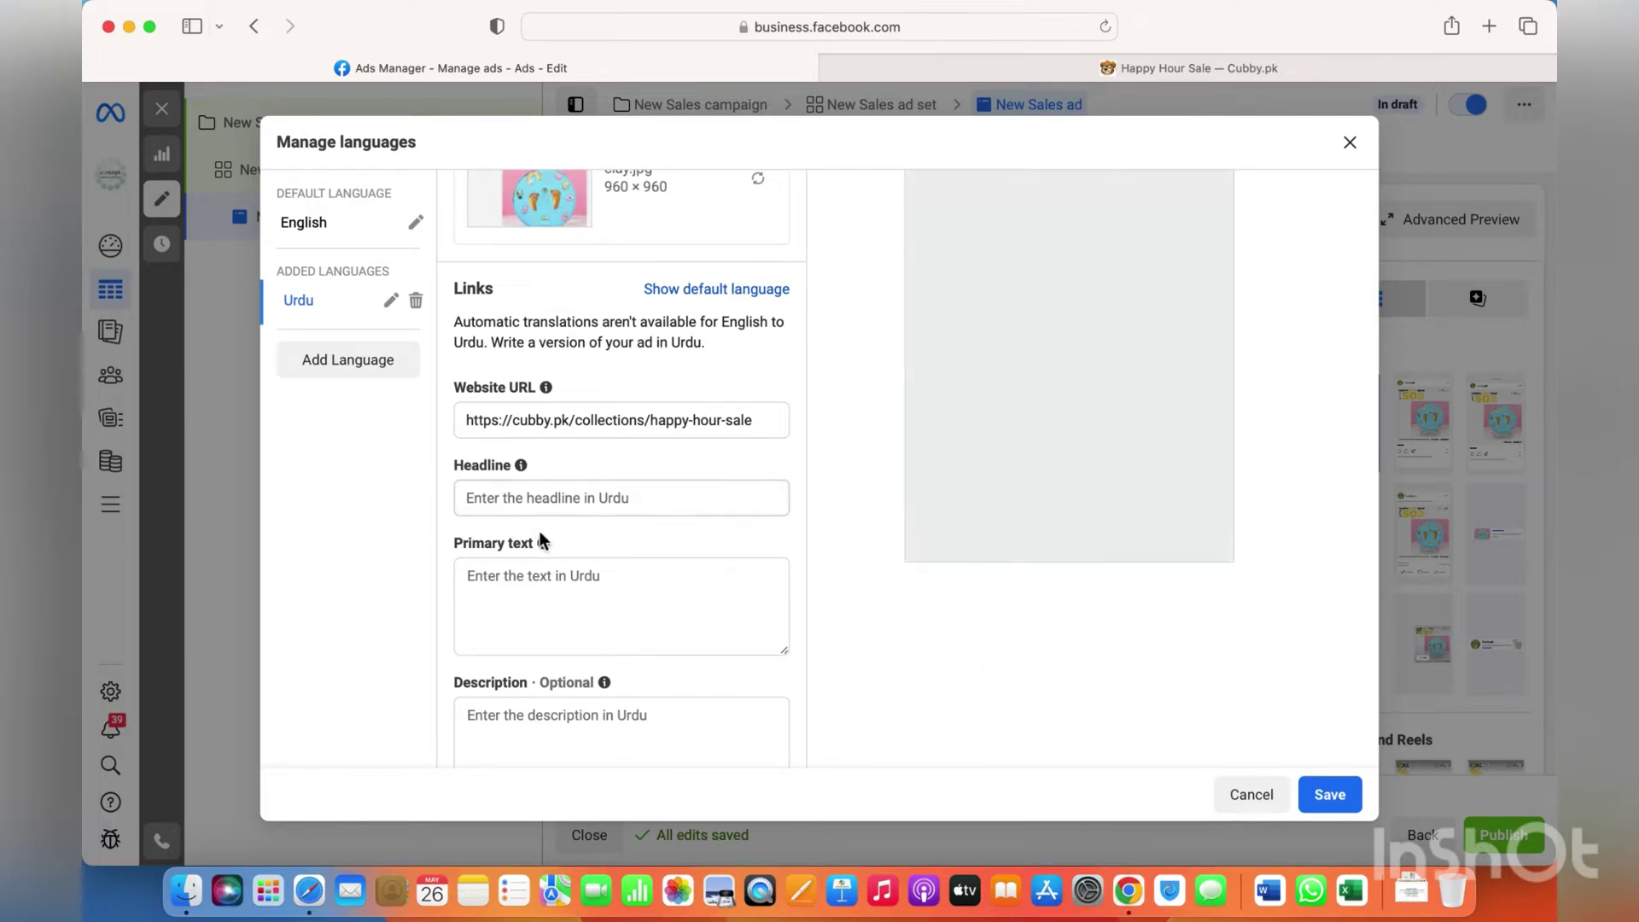
mouse_move(543, 543)
scroll(1111, 736, down, 1)
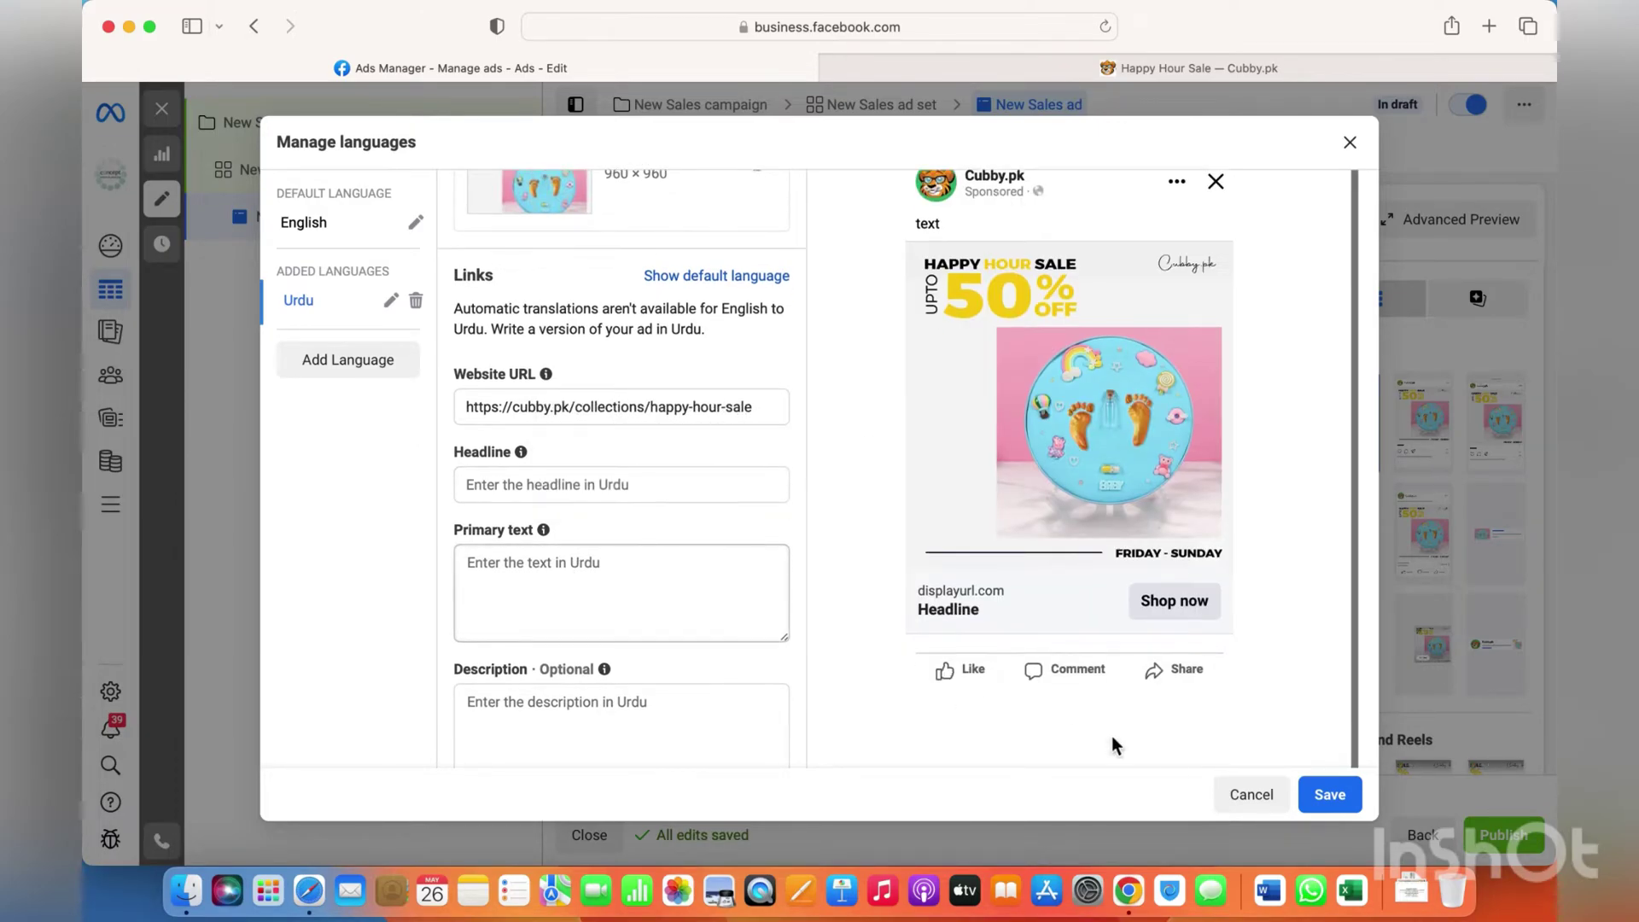
click(1250, 796)
click(997, 451)
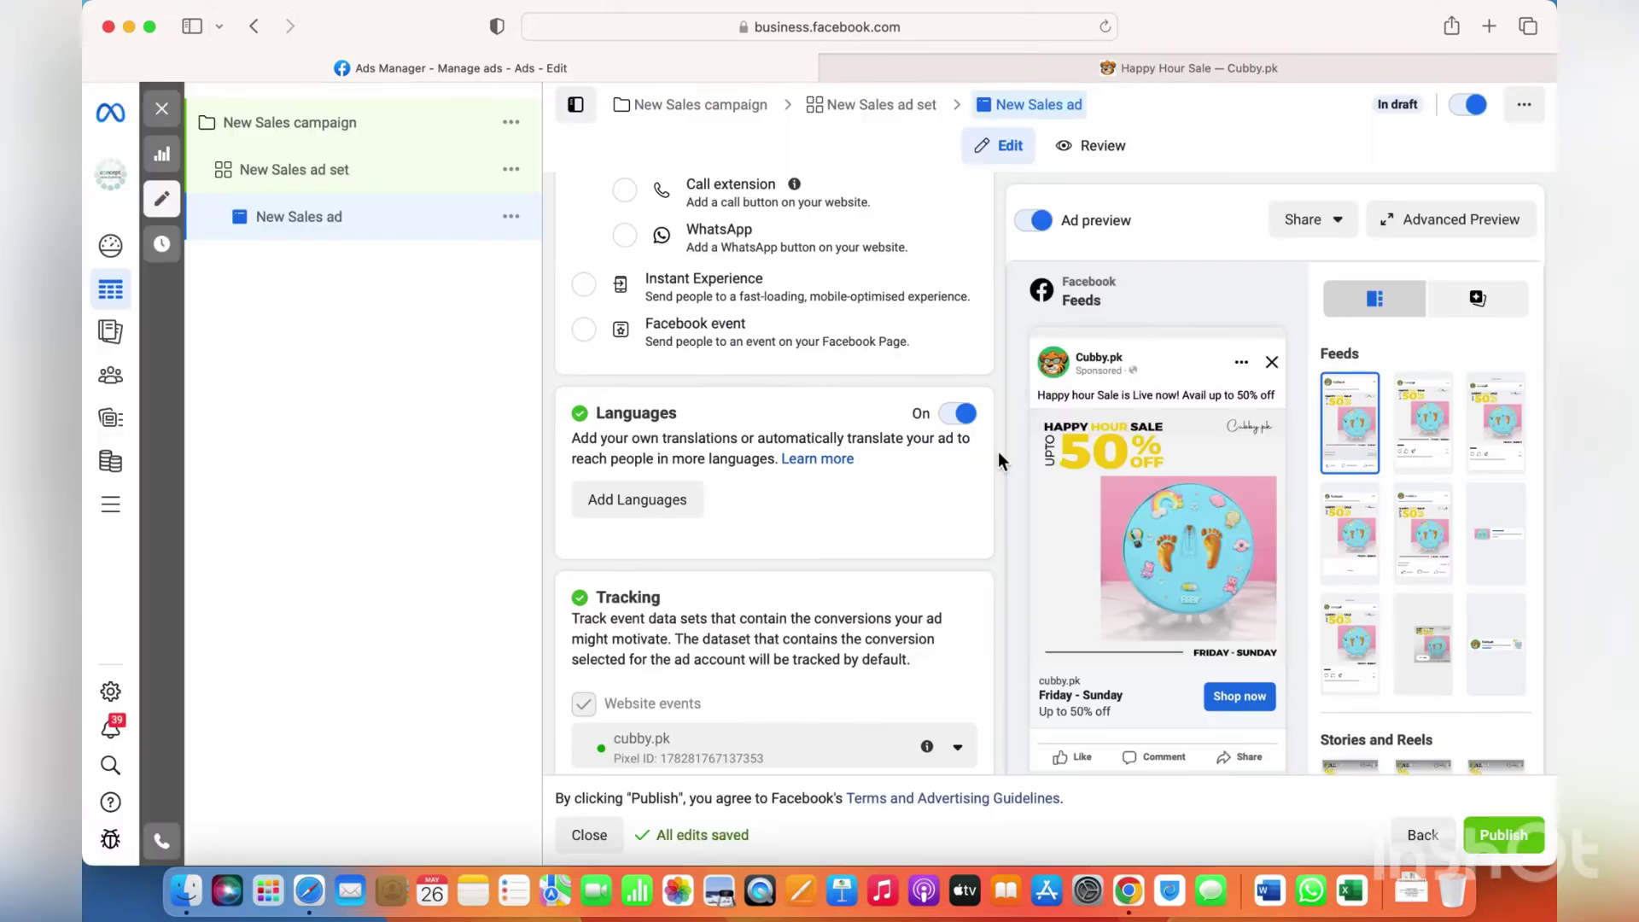
Switch Languages off, confirm the cubby.pk pixel under Tracking, and publish the campaign.
click(958, 415)
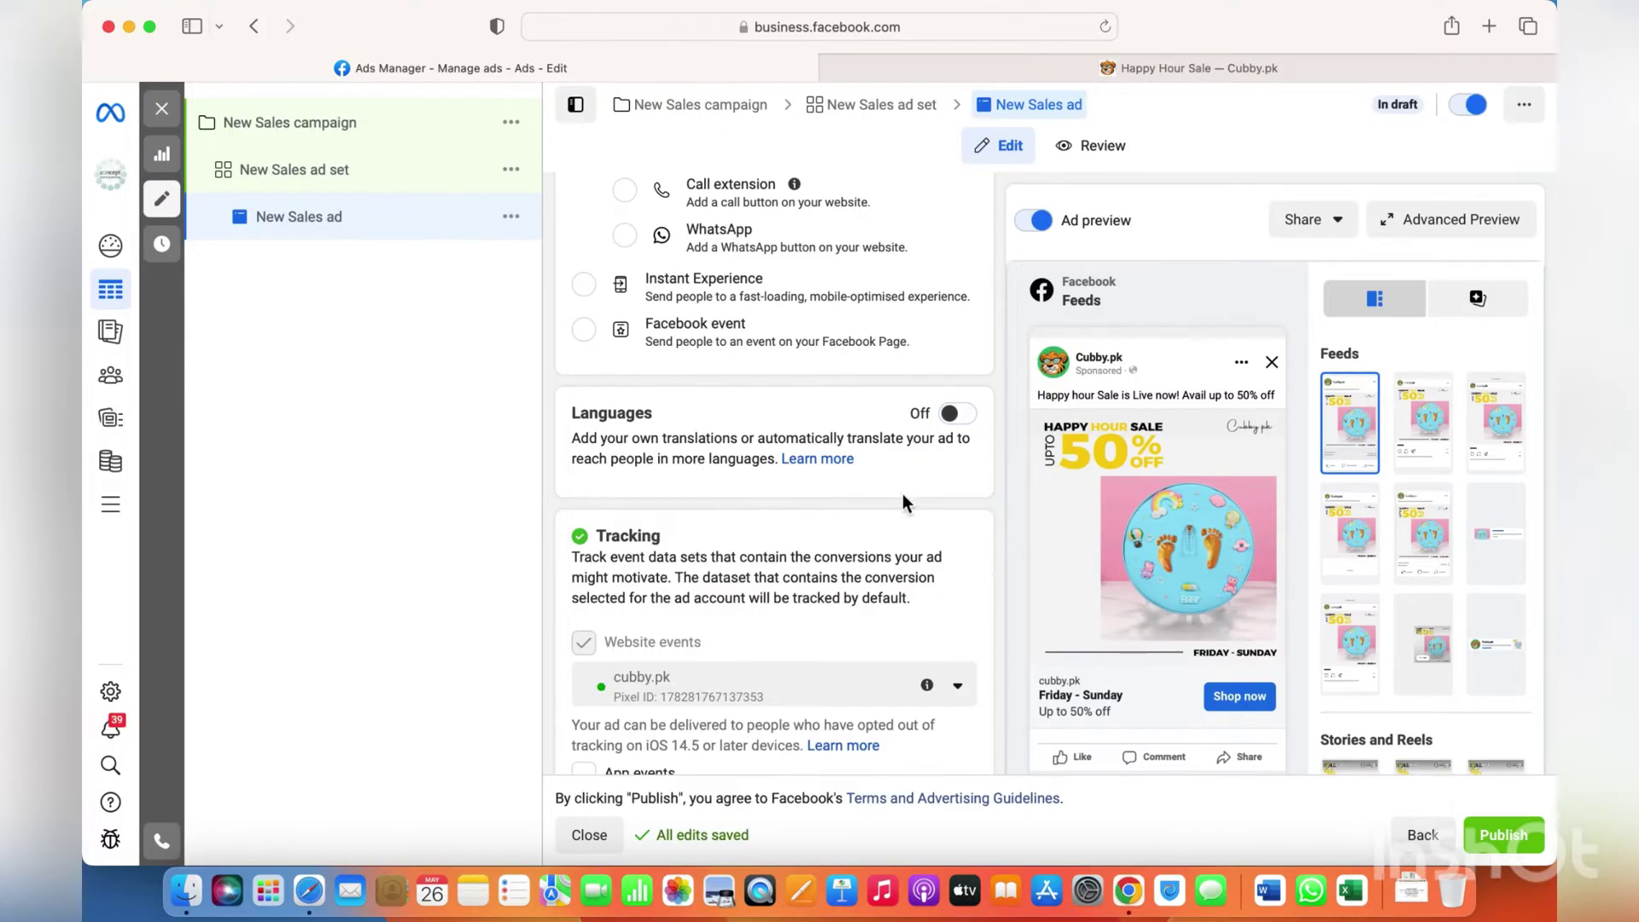
scroll(905, 513, down, 2)
scroll(908, 527, down, 4)
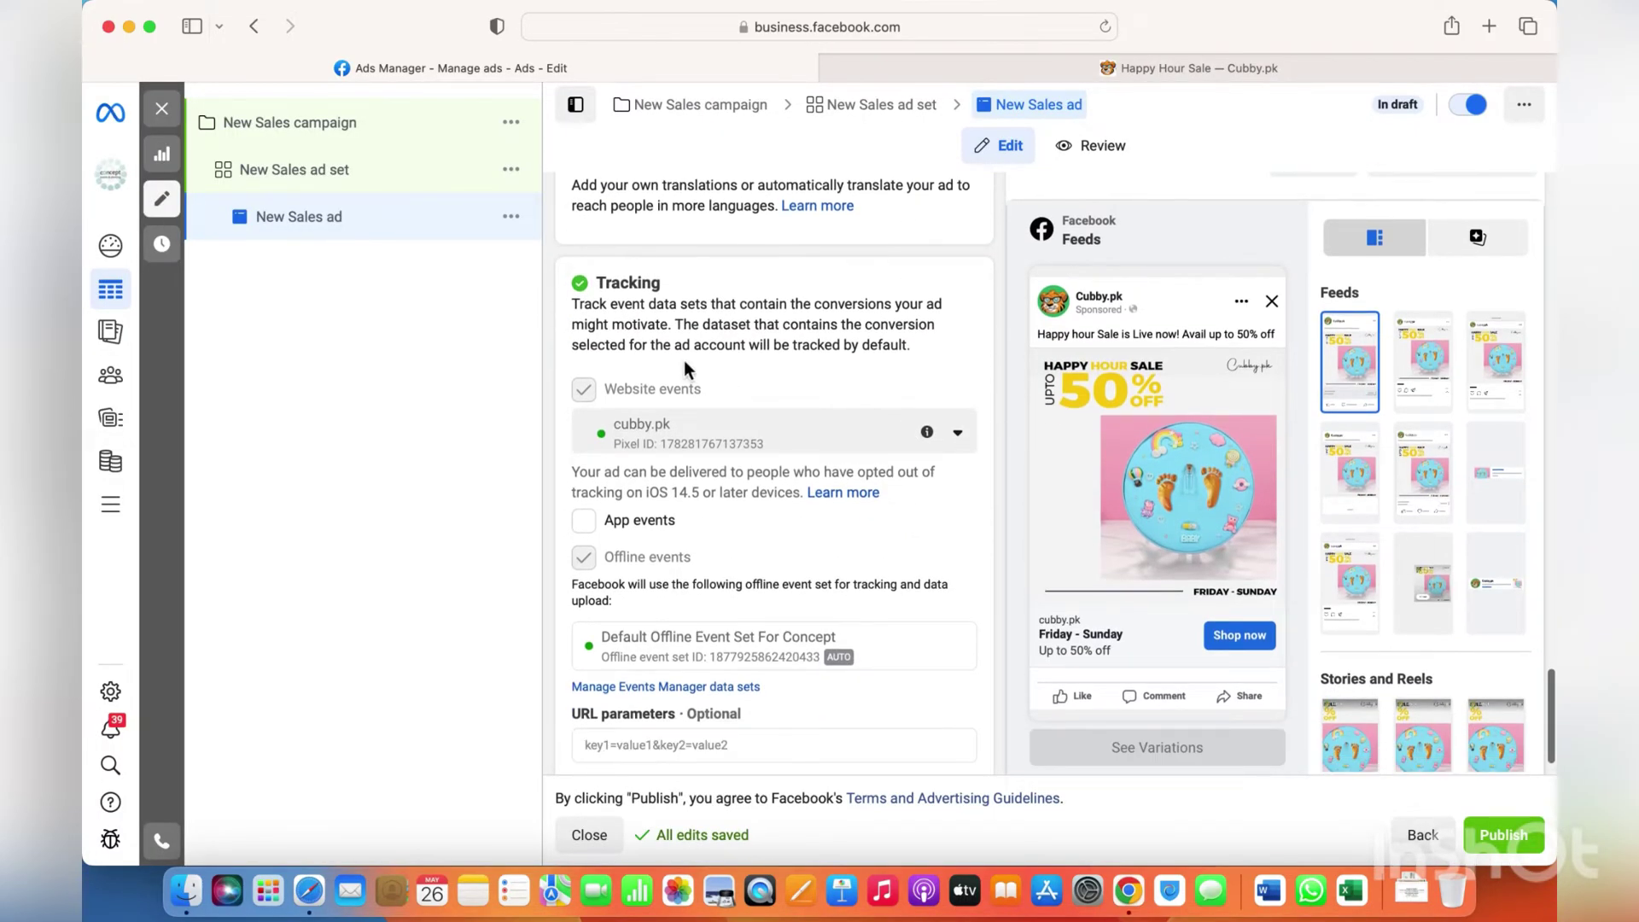
click(856, 433)
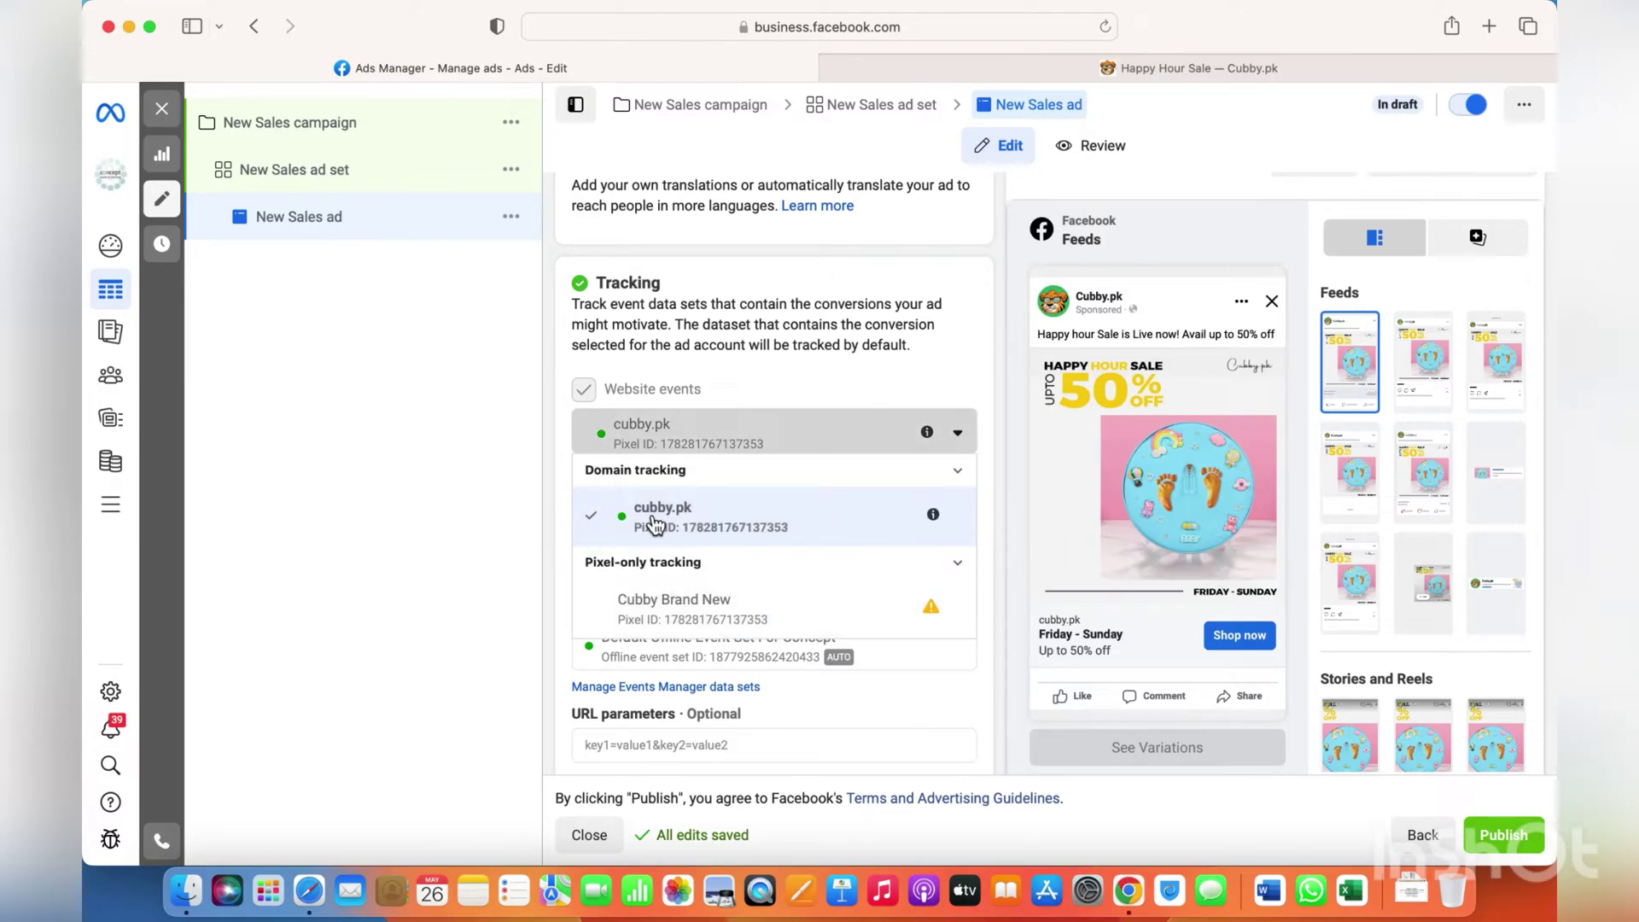
click(450, 476)
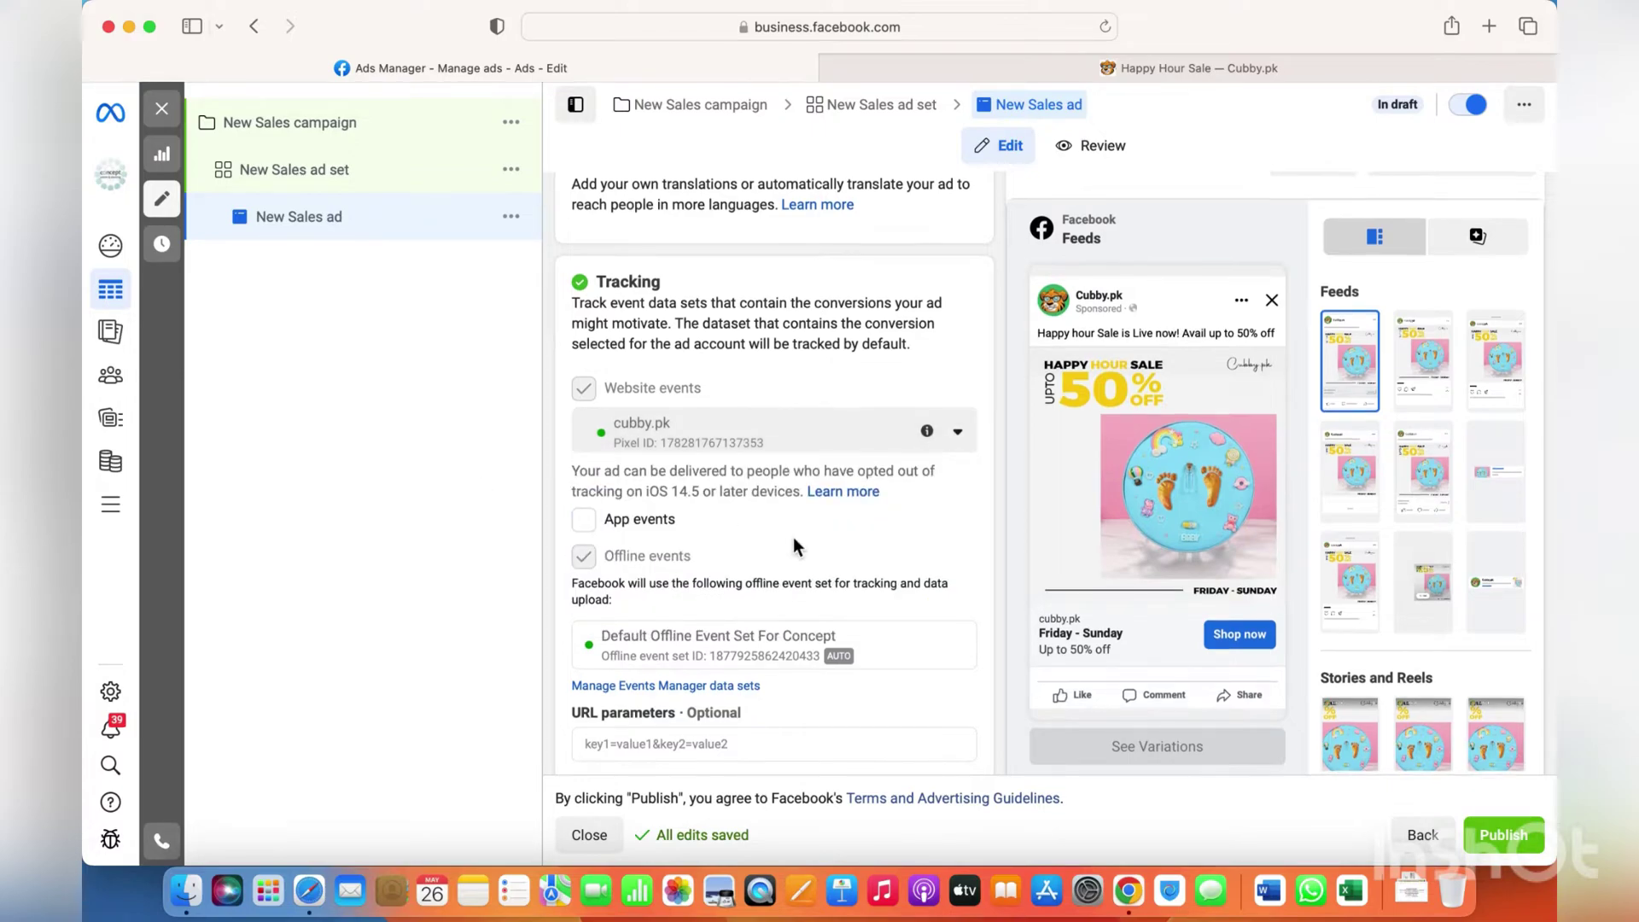
scroll(793, 536, down, 2)
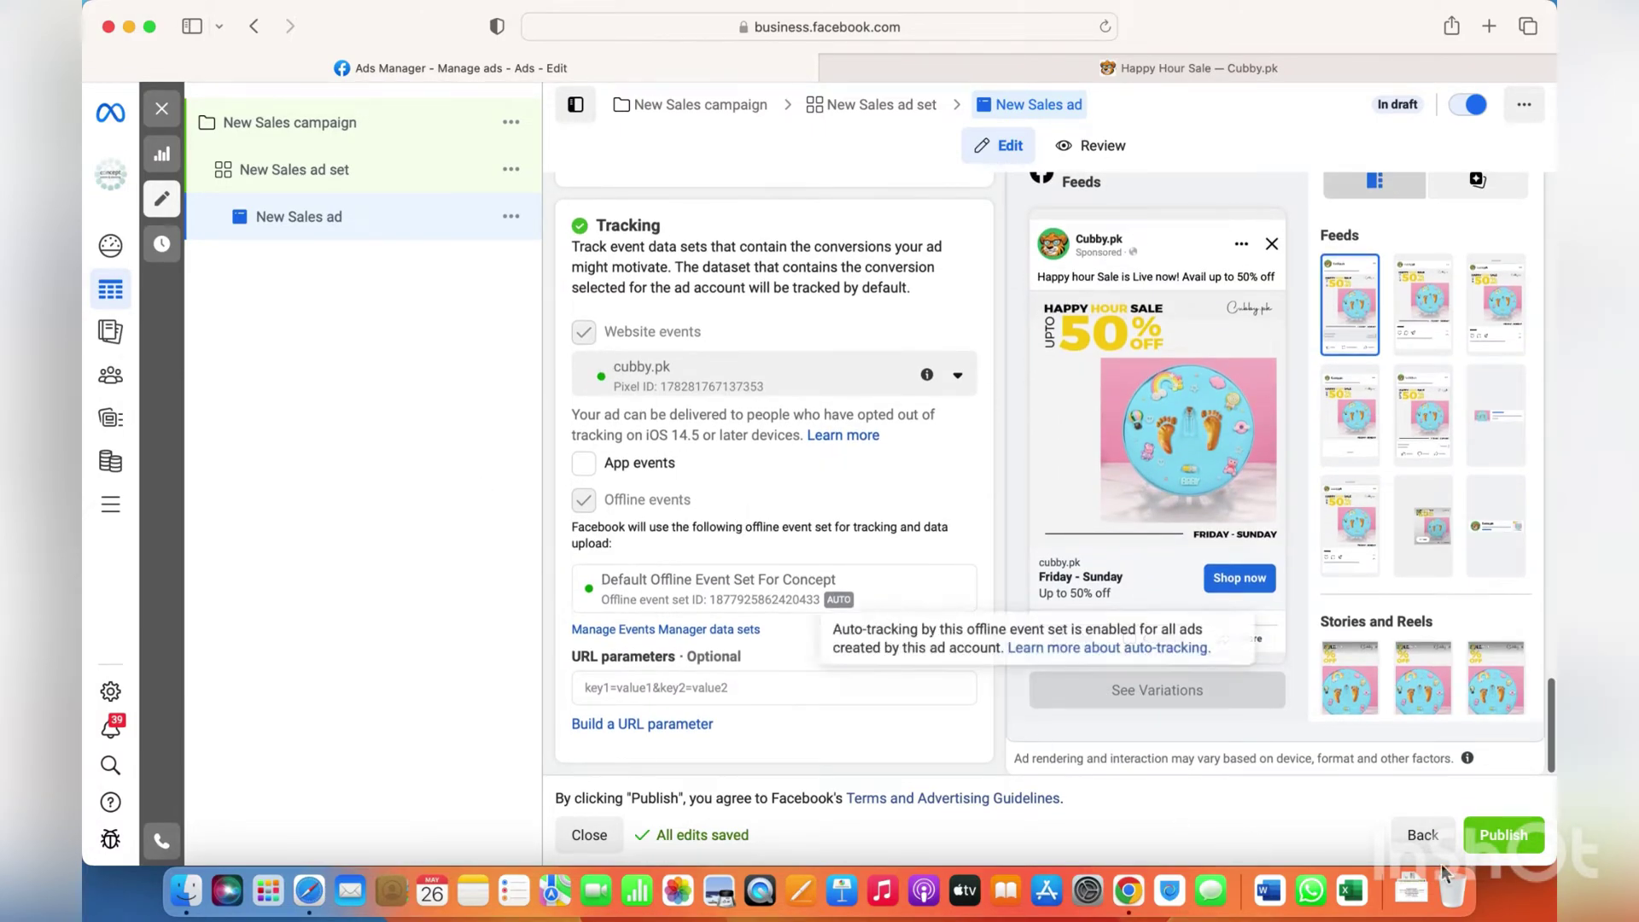
click(1503, 837)
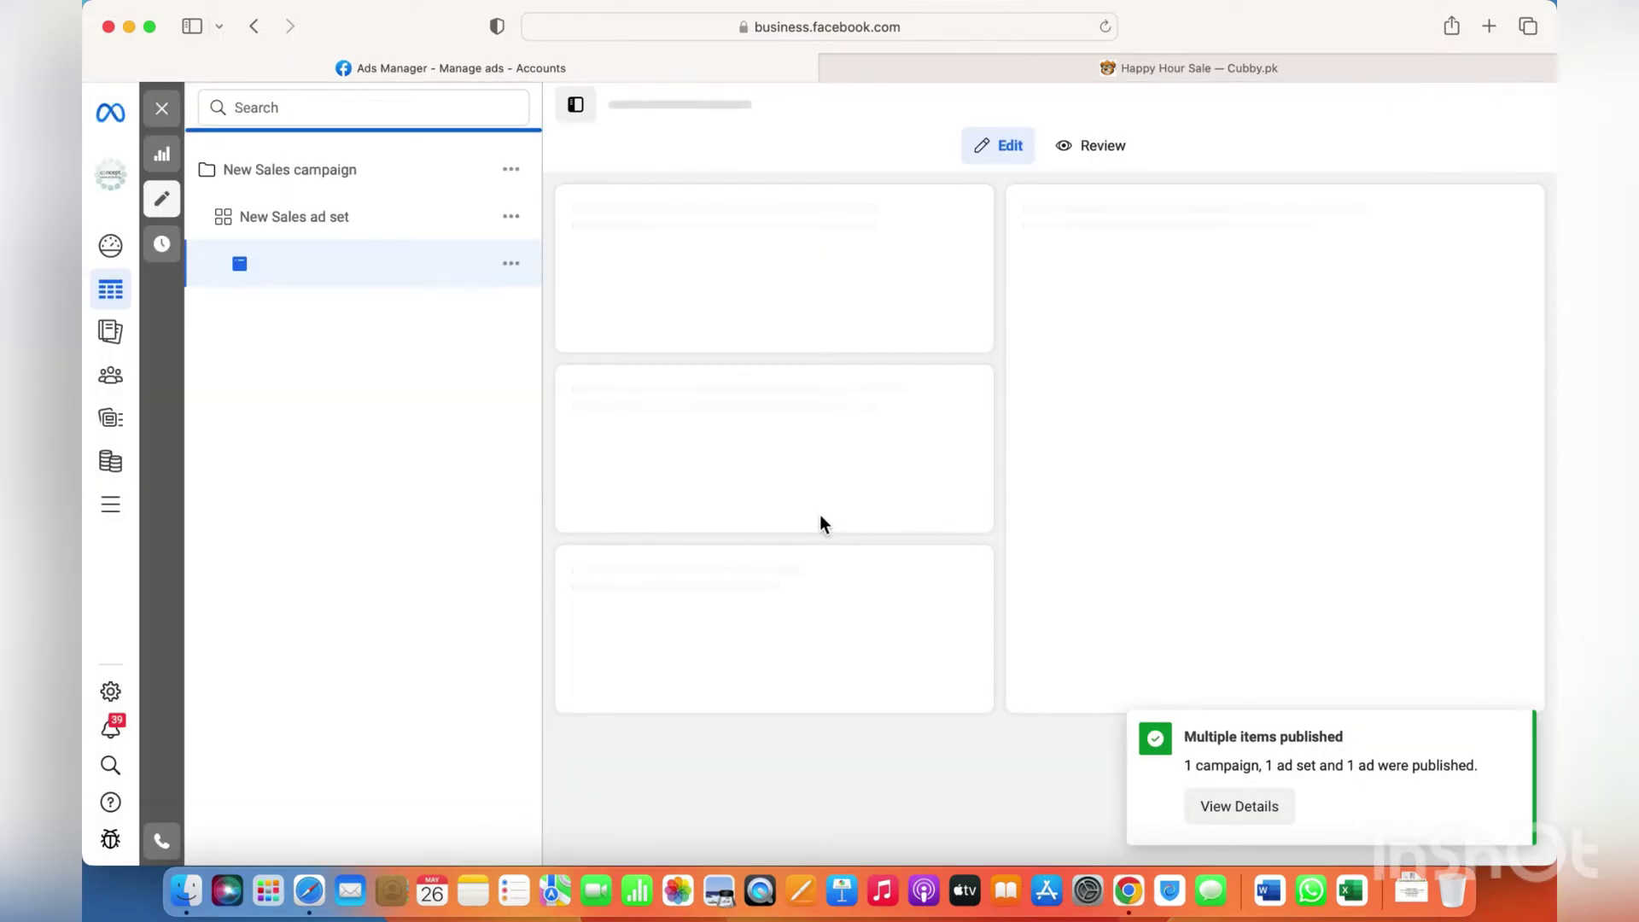
Duplicate the New Sales ad once into its original campaign as New Sales ad – Copy.
click(512, 265)
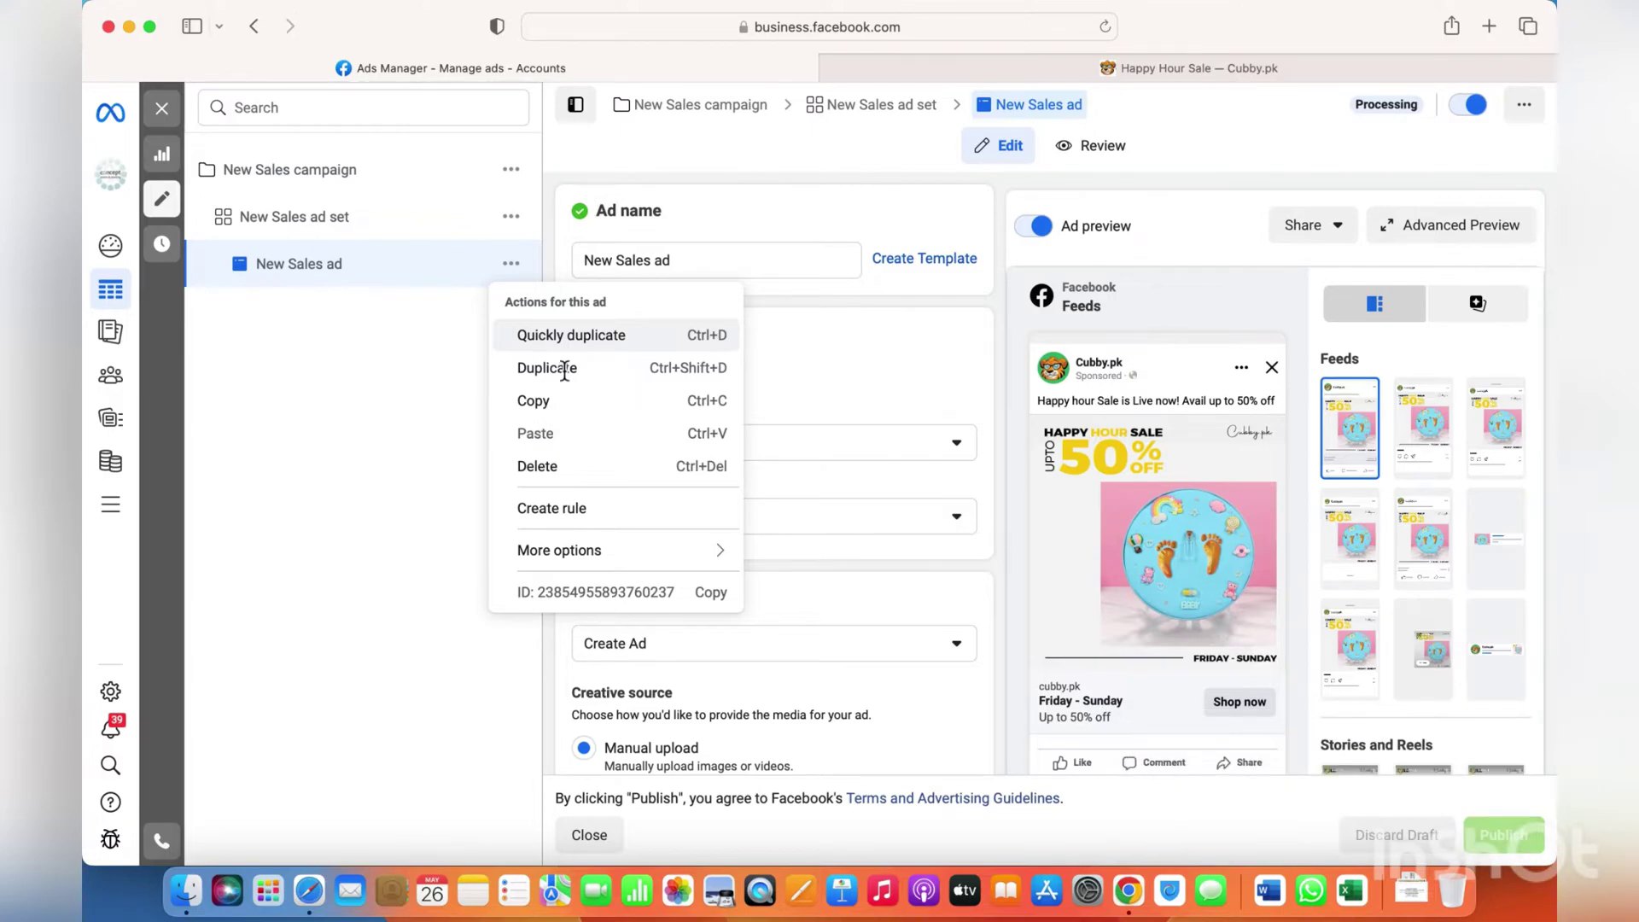
click(565, 368)
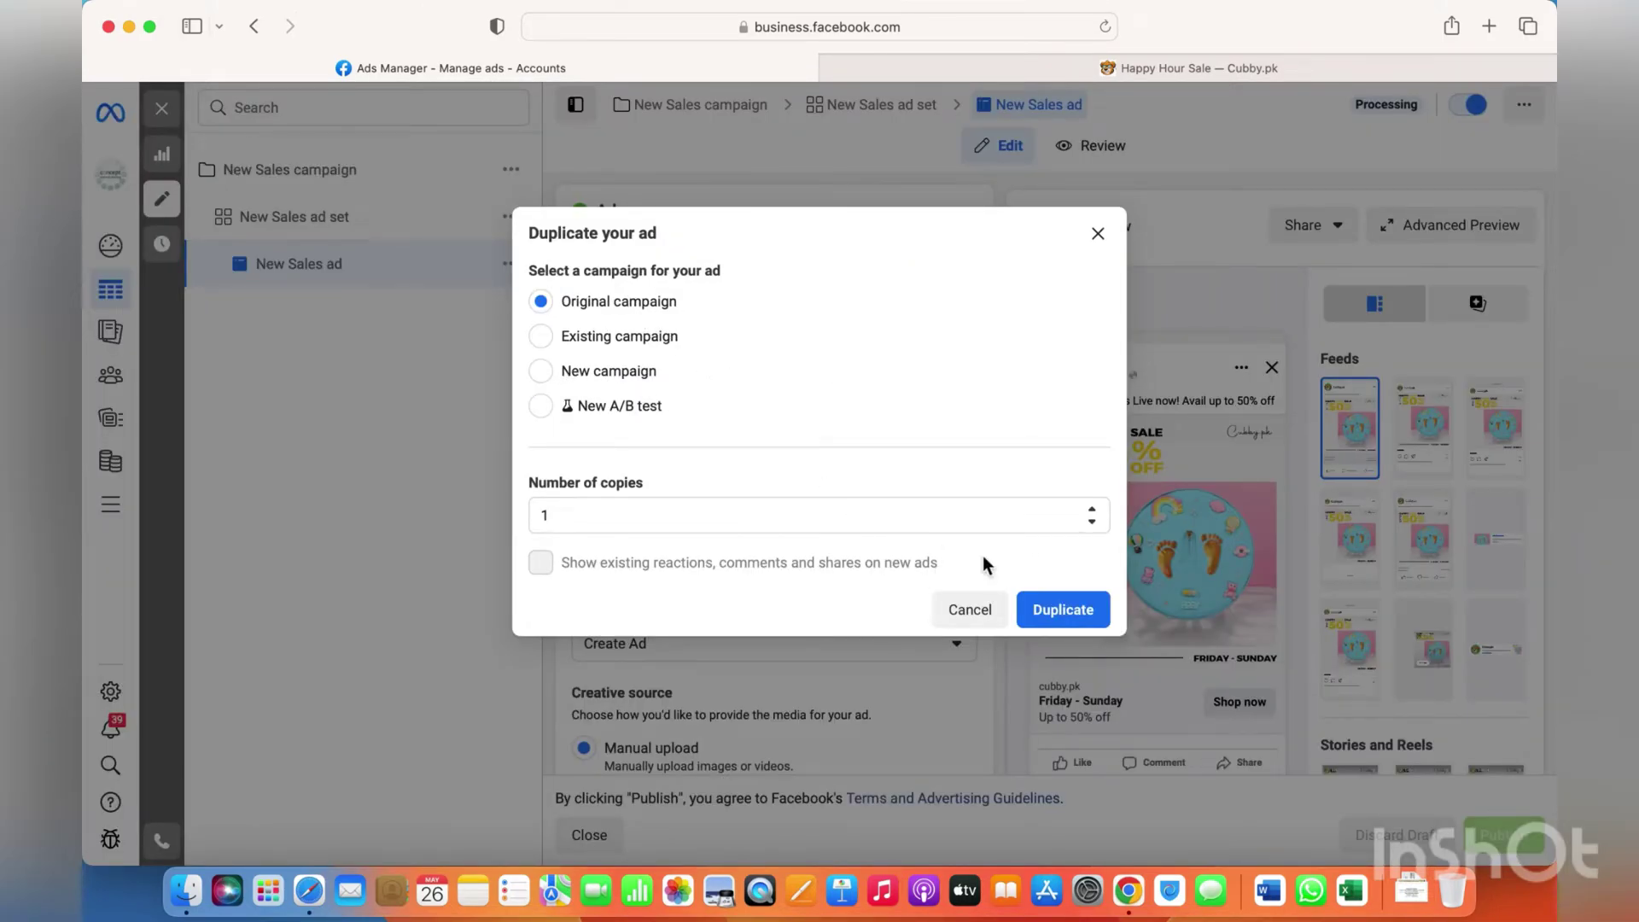
click(1066, 609)
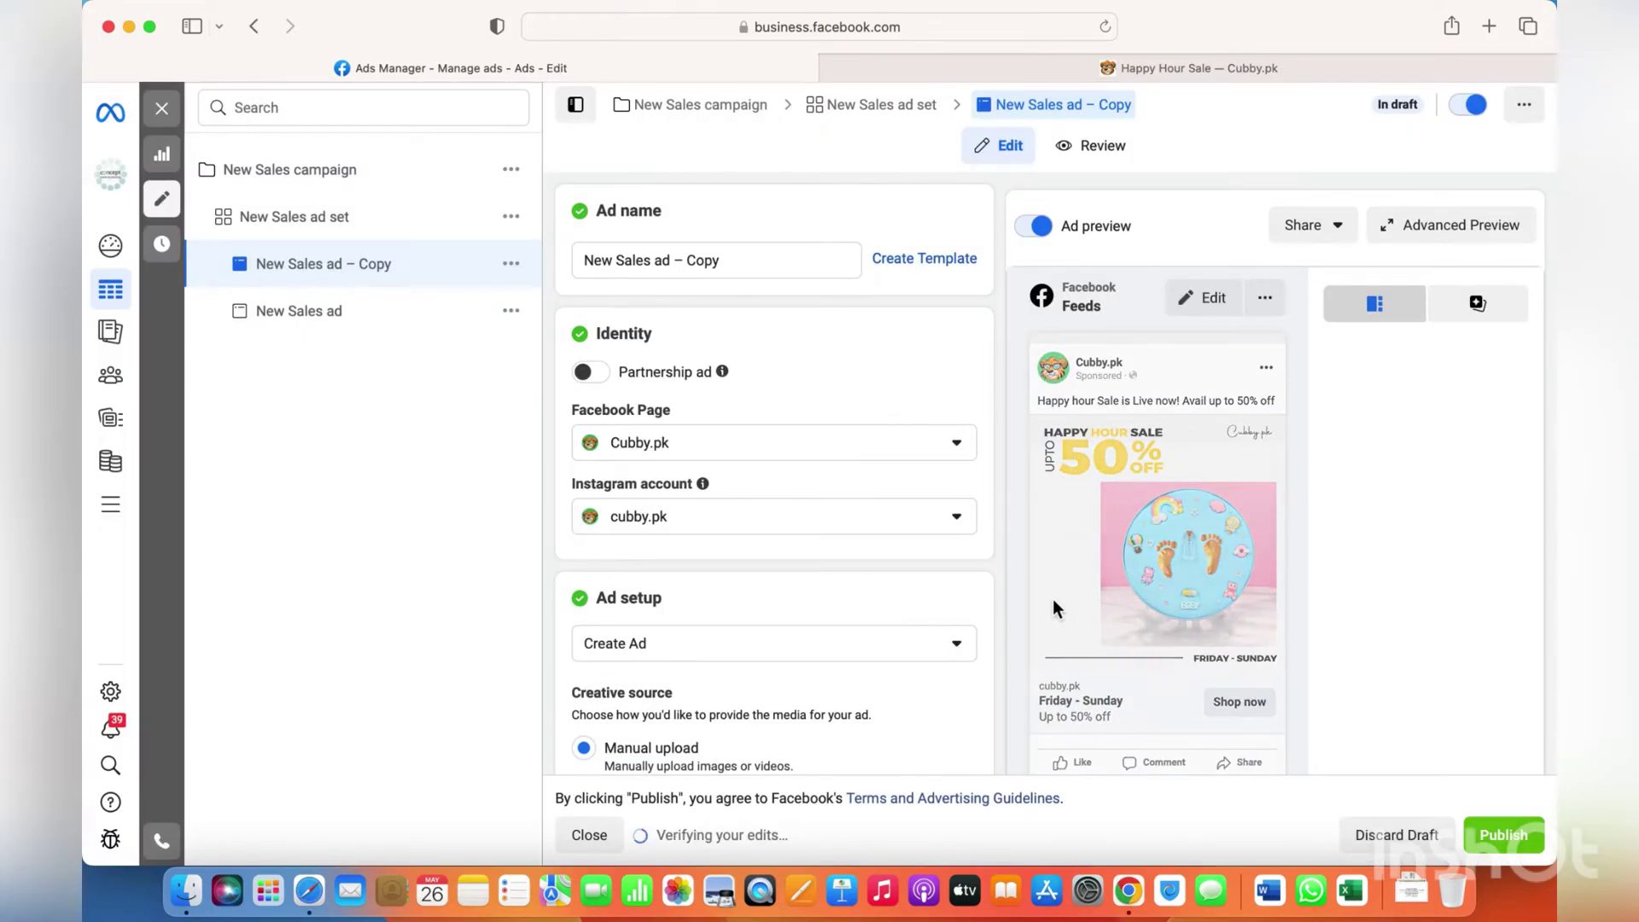
scroll(905, 551, down, 4)
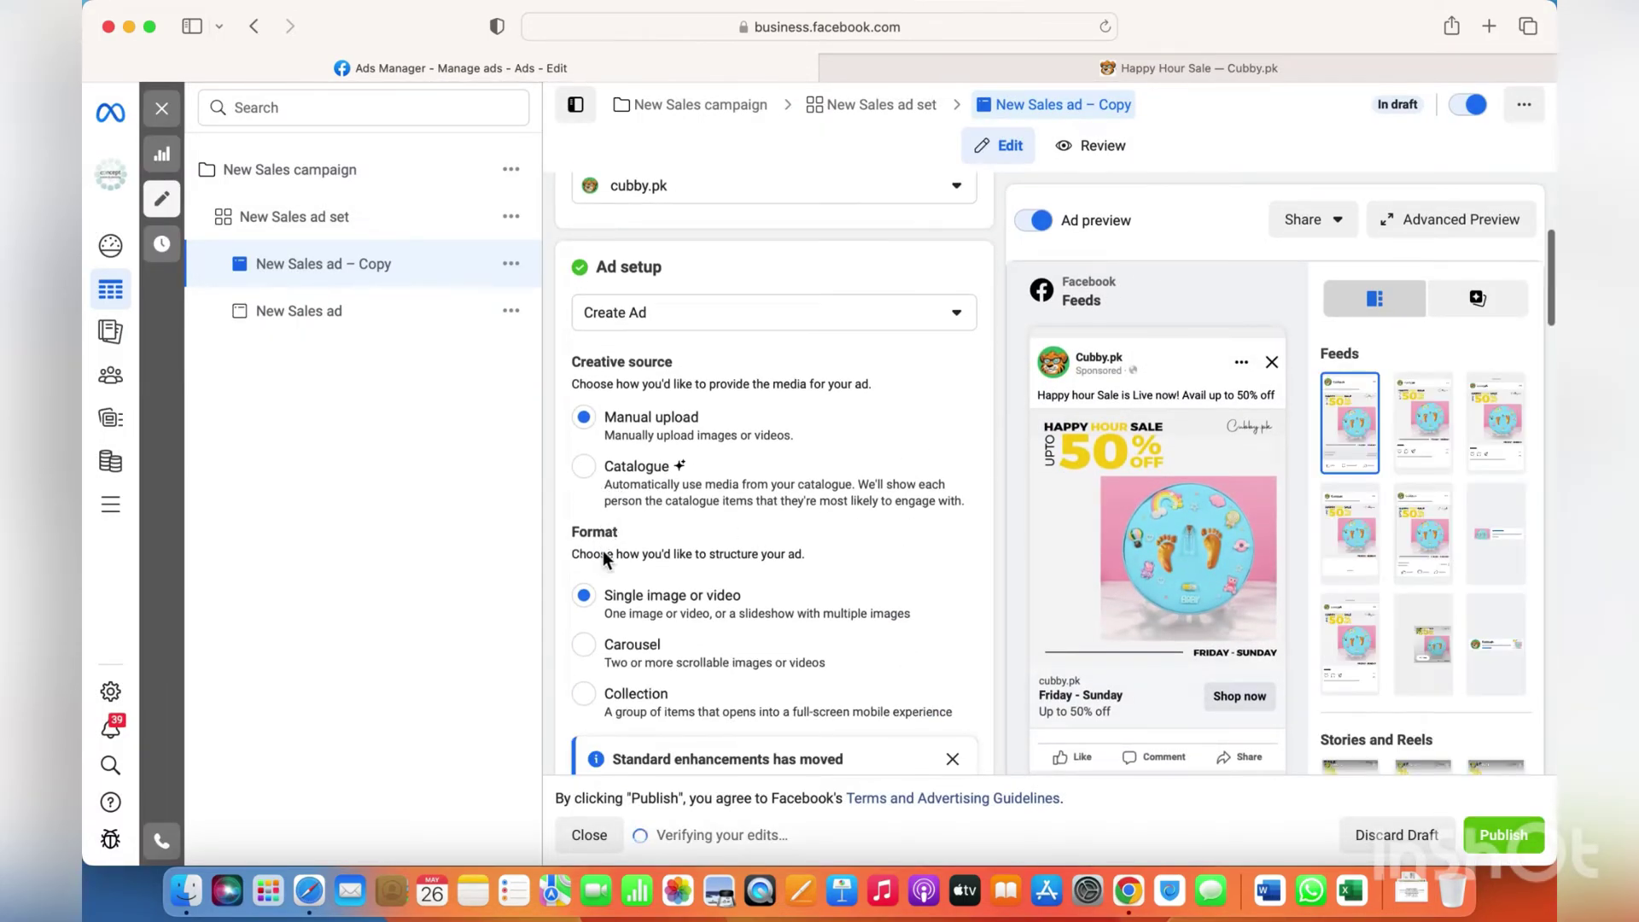
scroll(597, 556, down, 2)
Switch the copied ad to Carousel format and choose to add image cards.
click(758, 582)
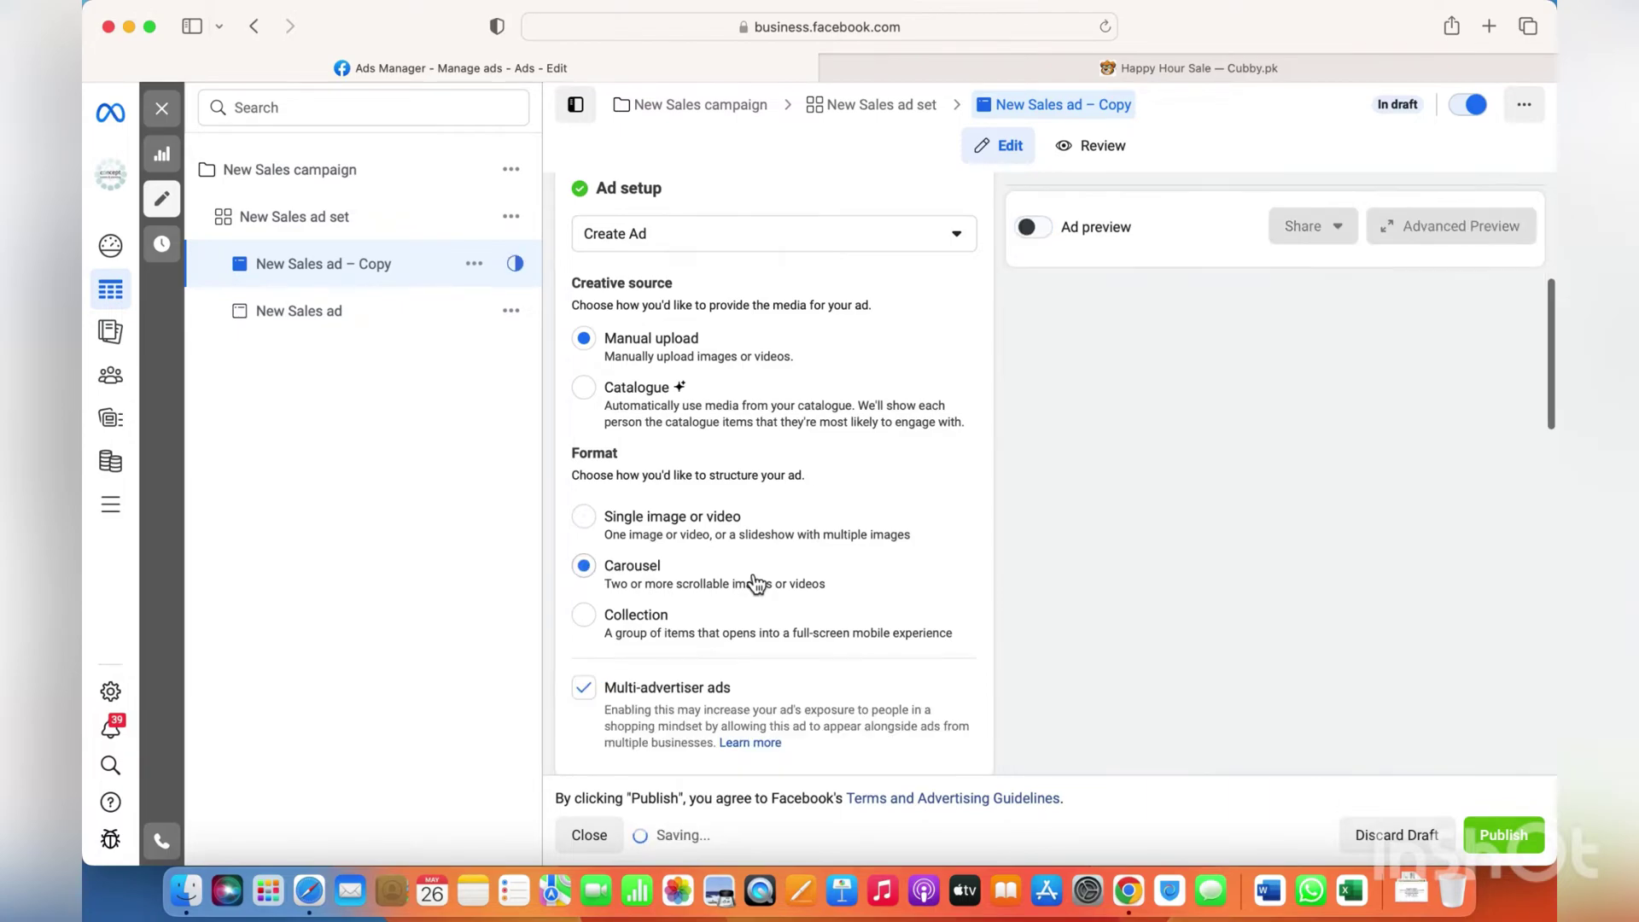
scroll(756, 584, down, 3)
scroll(757, 584, down, 4)
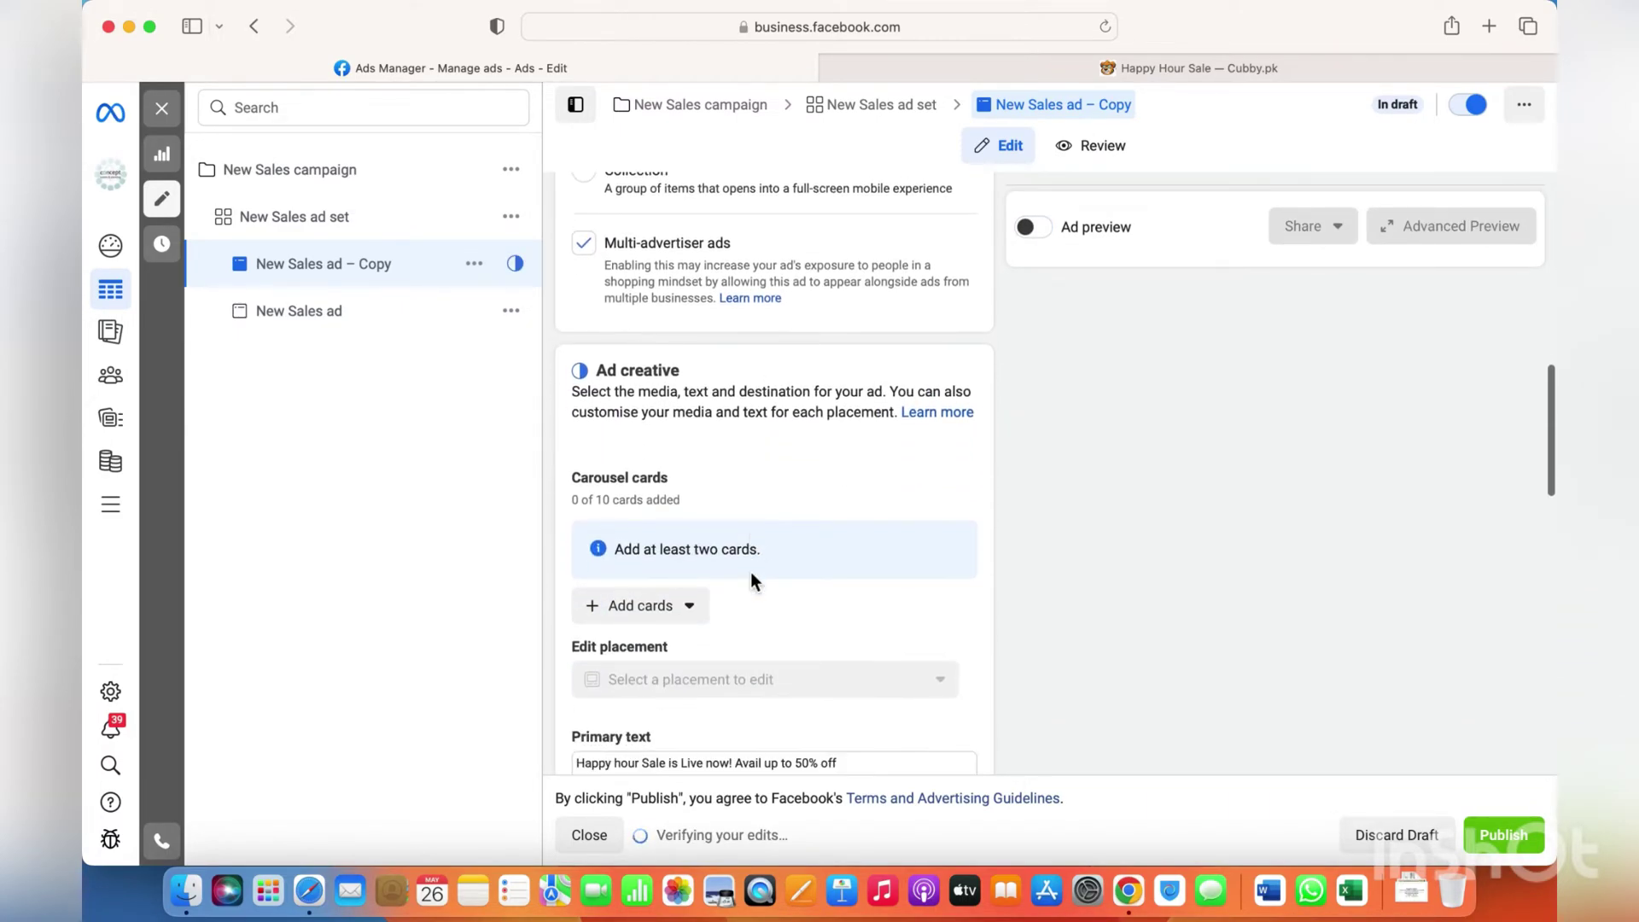
click(704, 518)
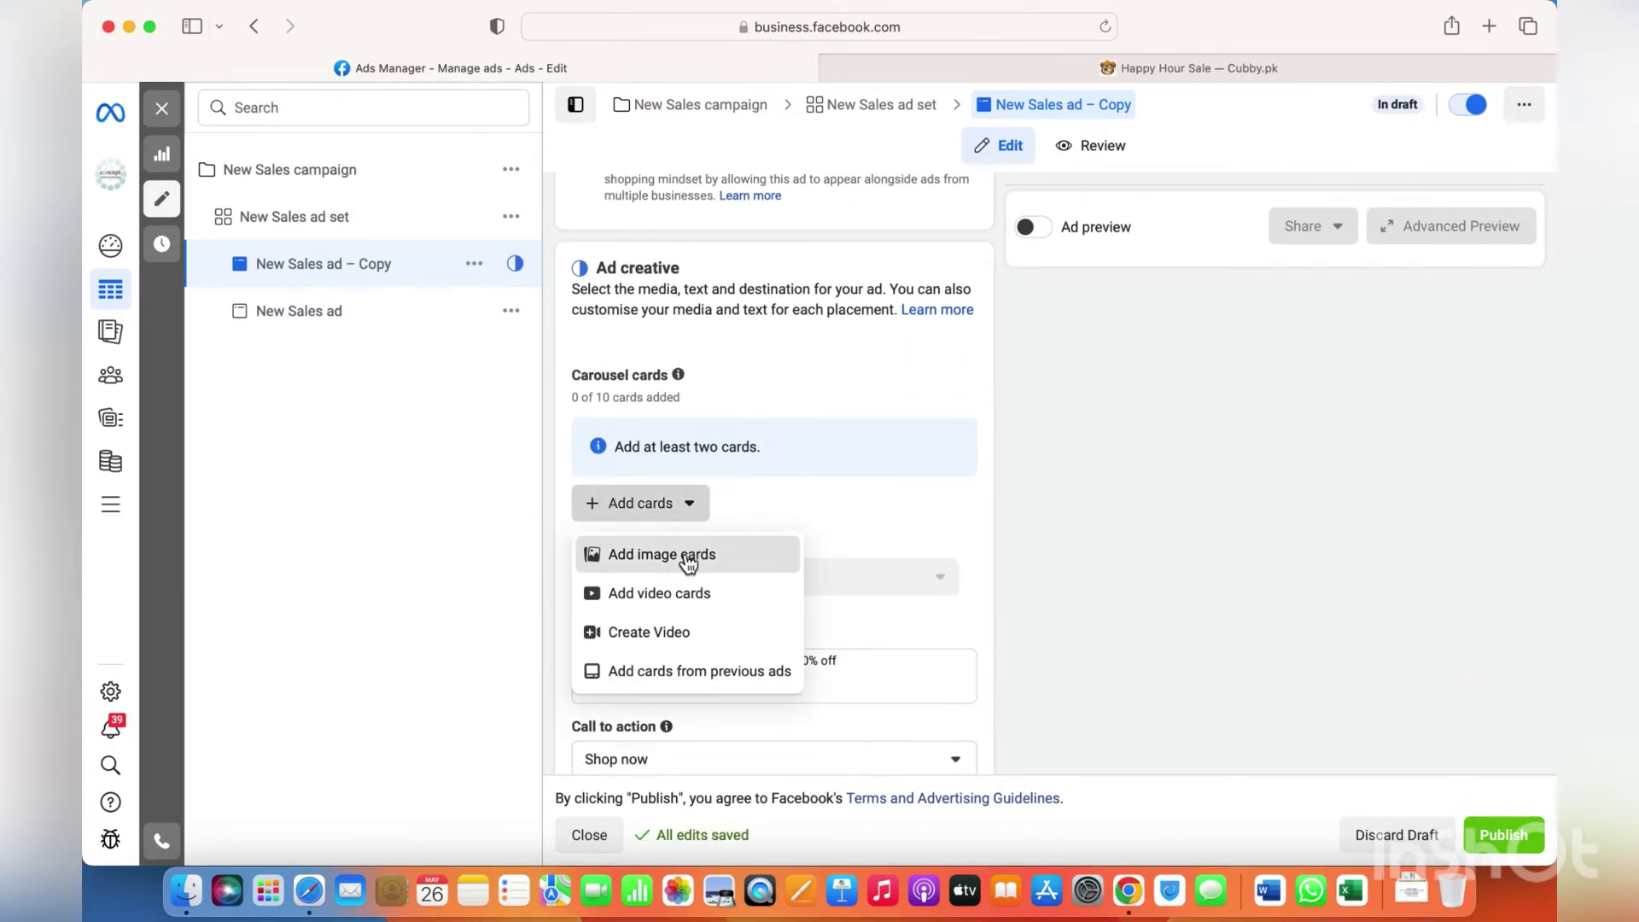
click(693, 557)
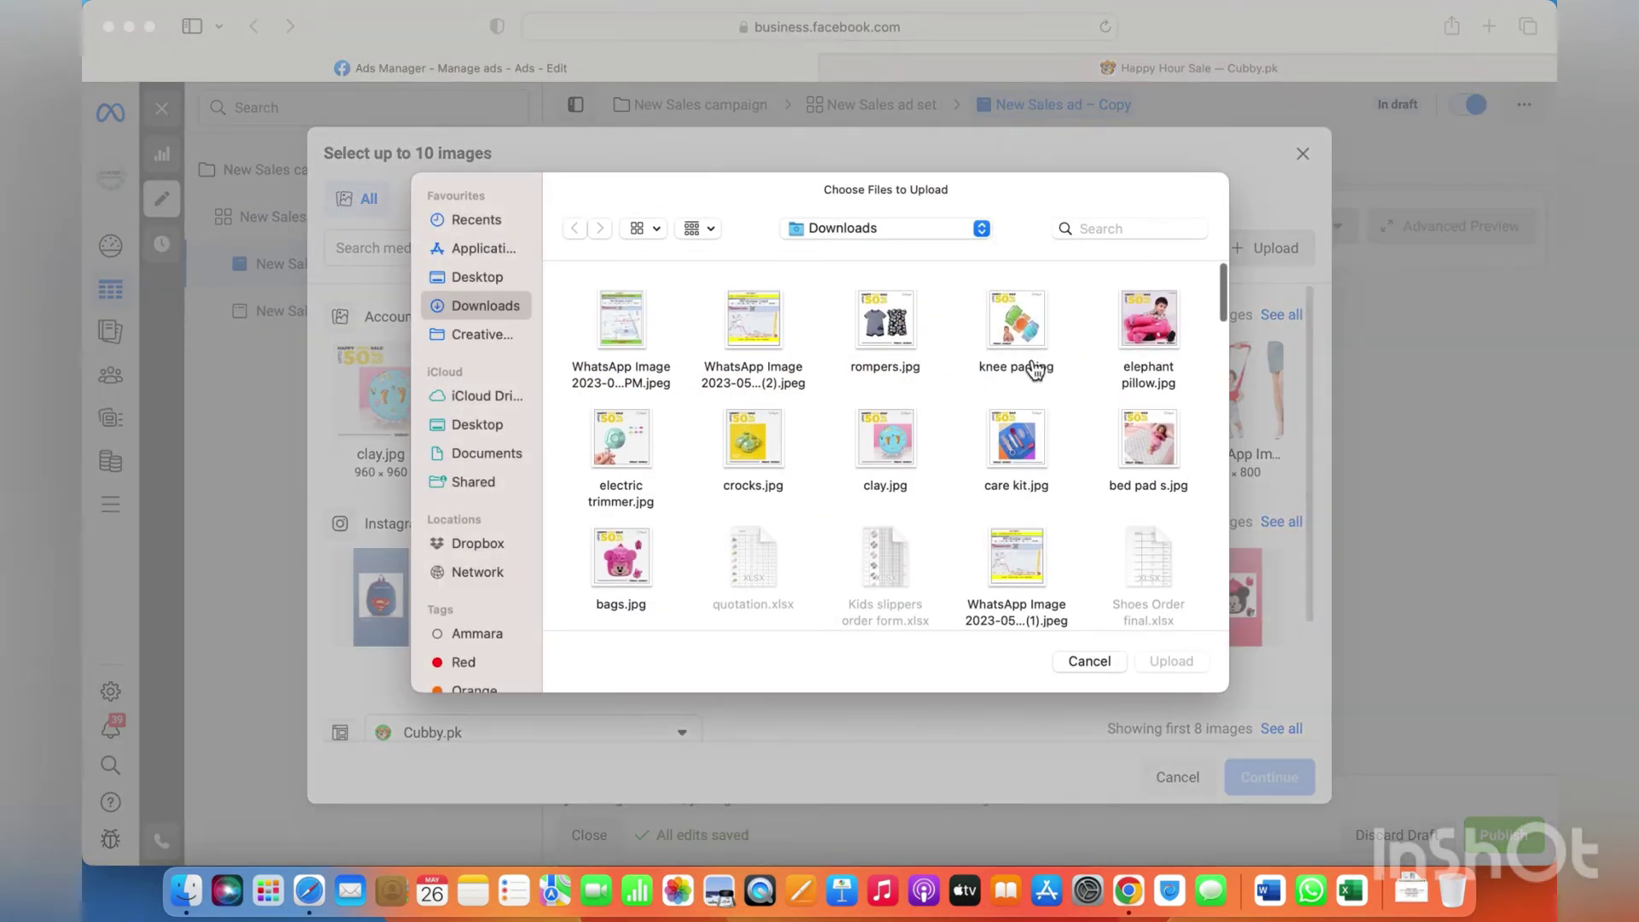
Upload rompers, knee pad, elephant pillow, bed pad s, care kit, clay, crocks, electric trimmer and bags images.
click(895, 342)
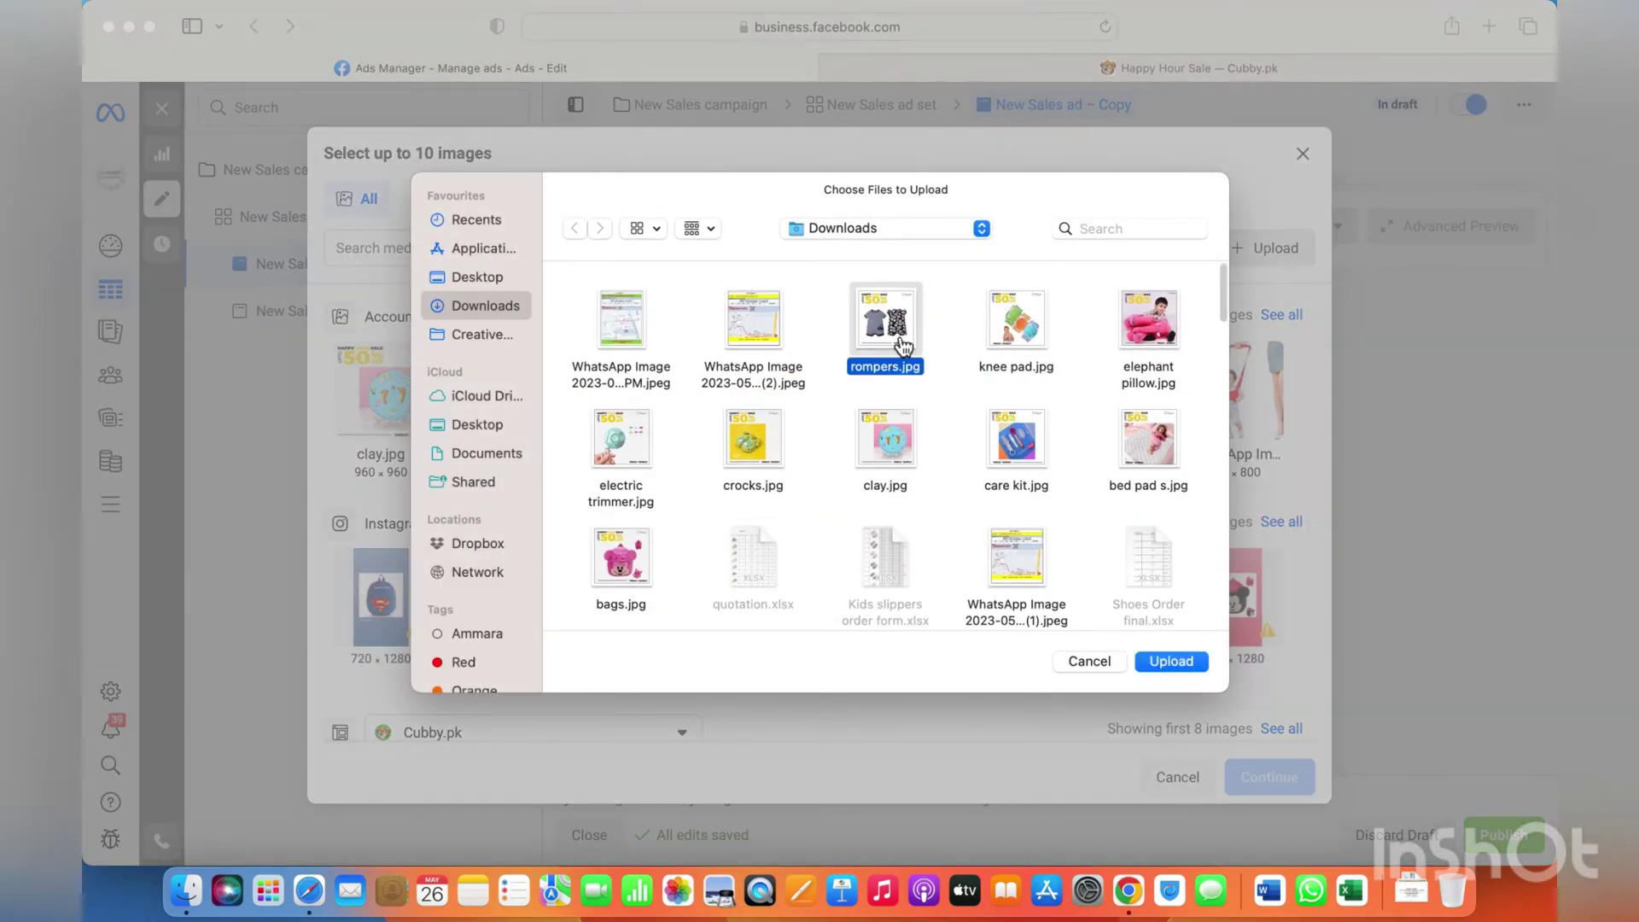
super+click(1029, 333)
super+click(1166, 338)
super+click(1168, 447)
super+click(1021, 447)
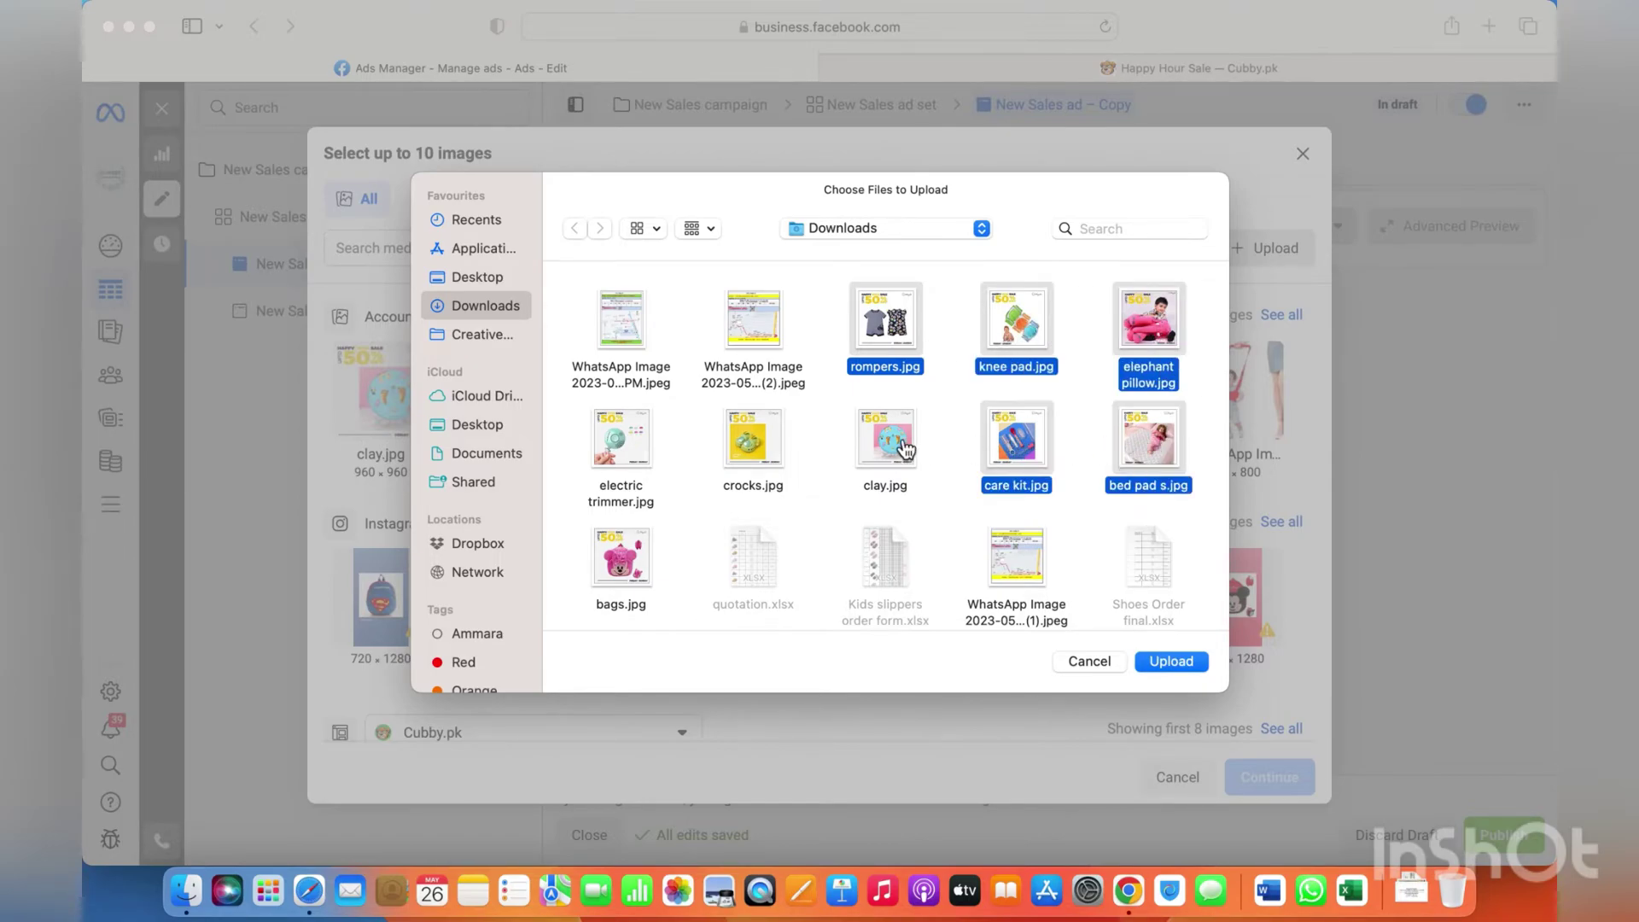
super+click(905, 447)
super+click(773, 439)
super+click(646, 450)
super+click(622, 568)
scroll(847, 500, down, 3)
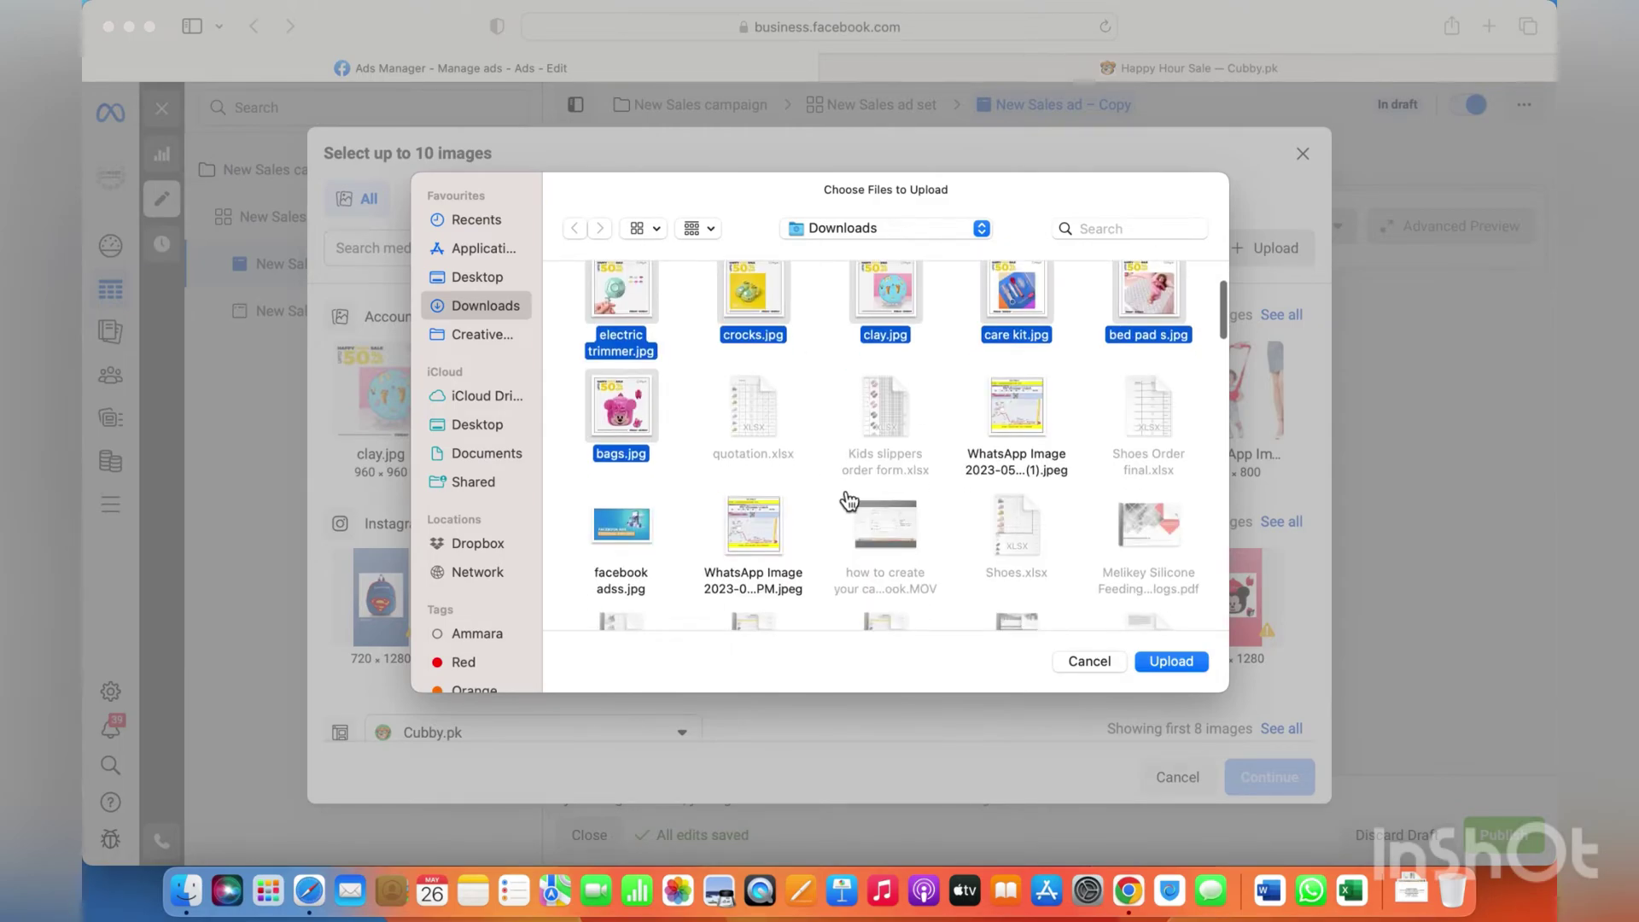
scroll(848, 500, down, 2)
scroll(848, 499, up, 5)
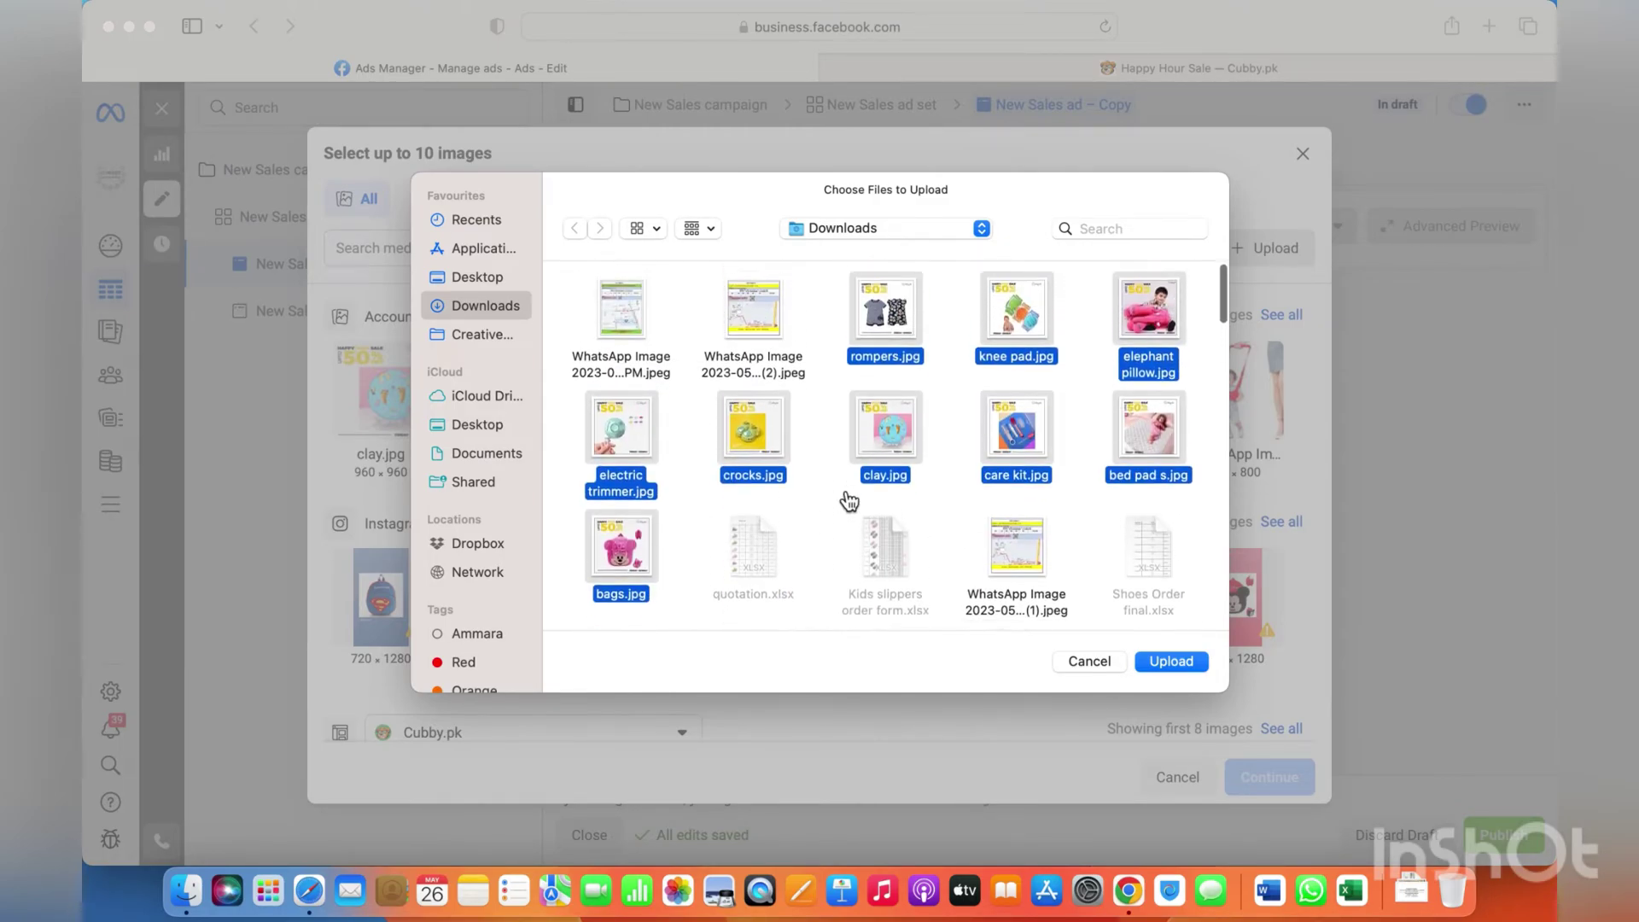
click(1172, 661)
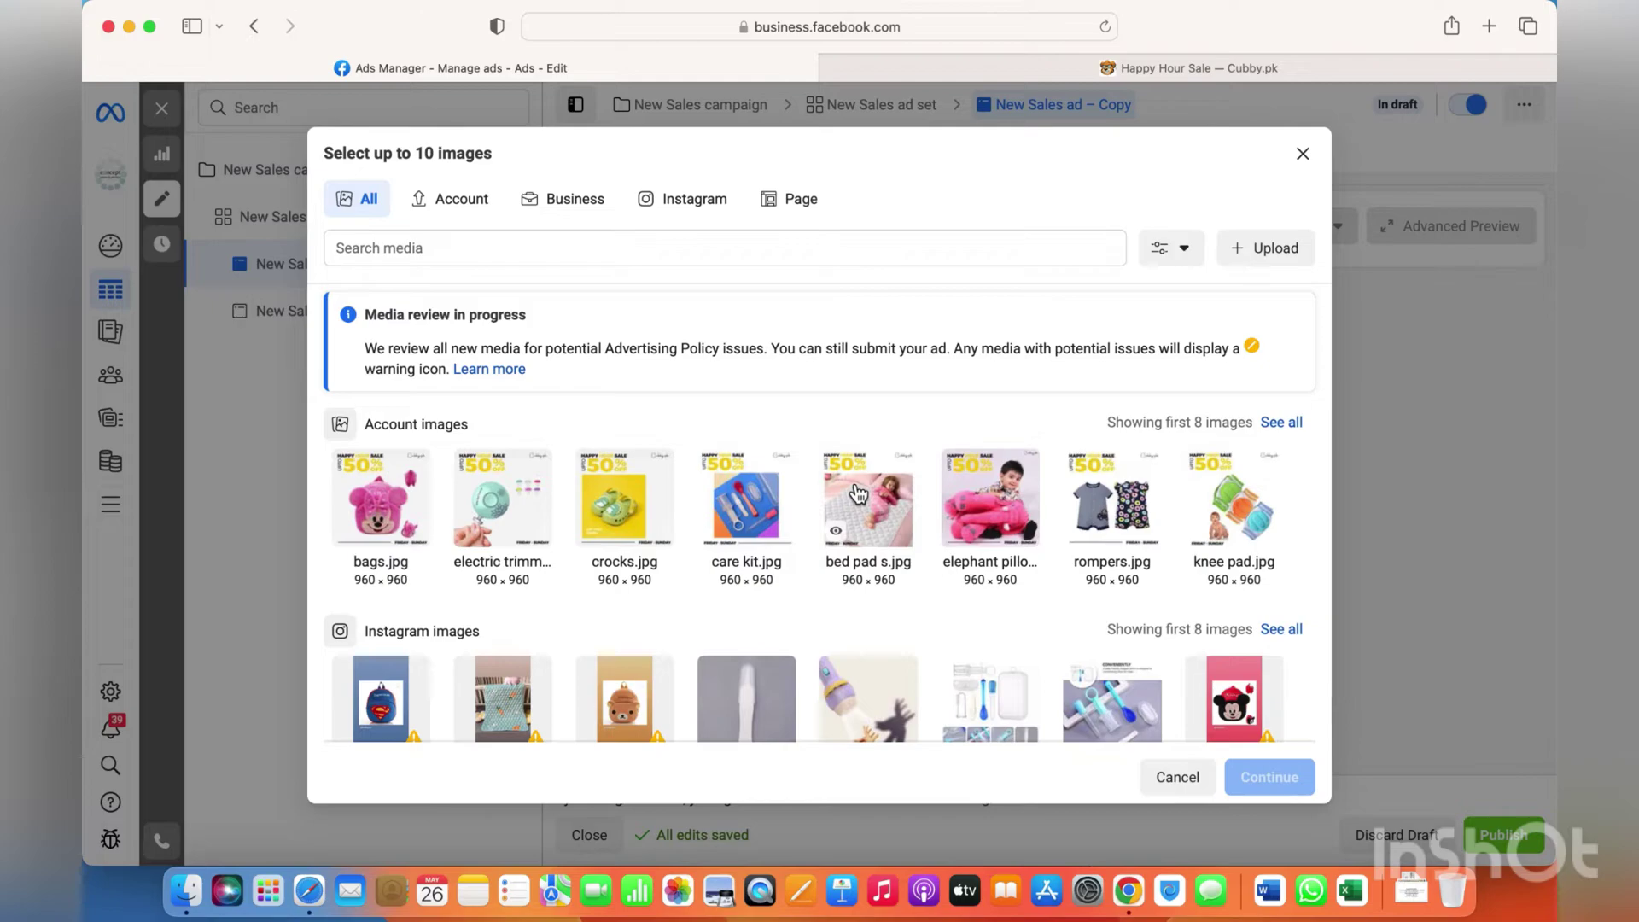
Add ten account images as cards: rompers, crocks, trimmer, baby, clay, bags, care kit, bed pad, pillow, knee pad.
click(1288, 427)
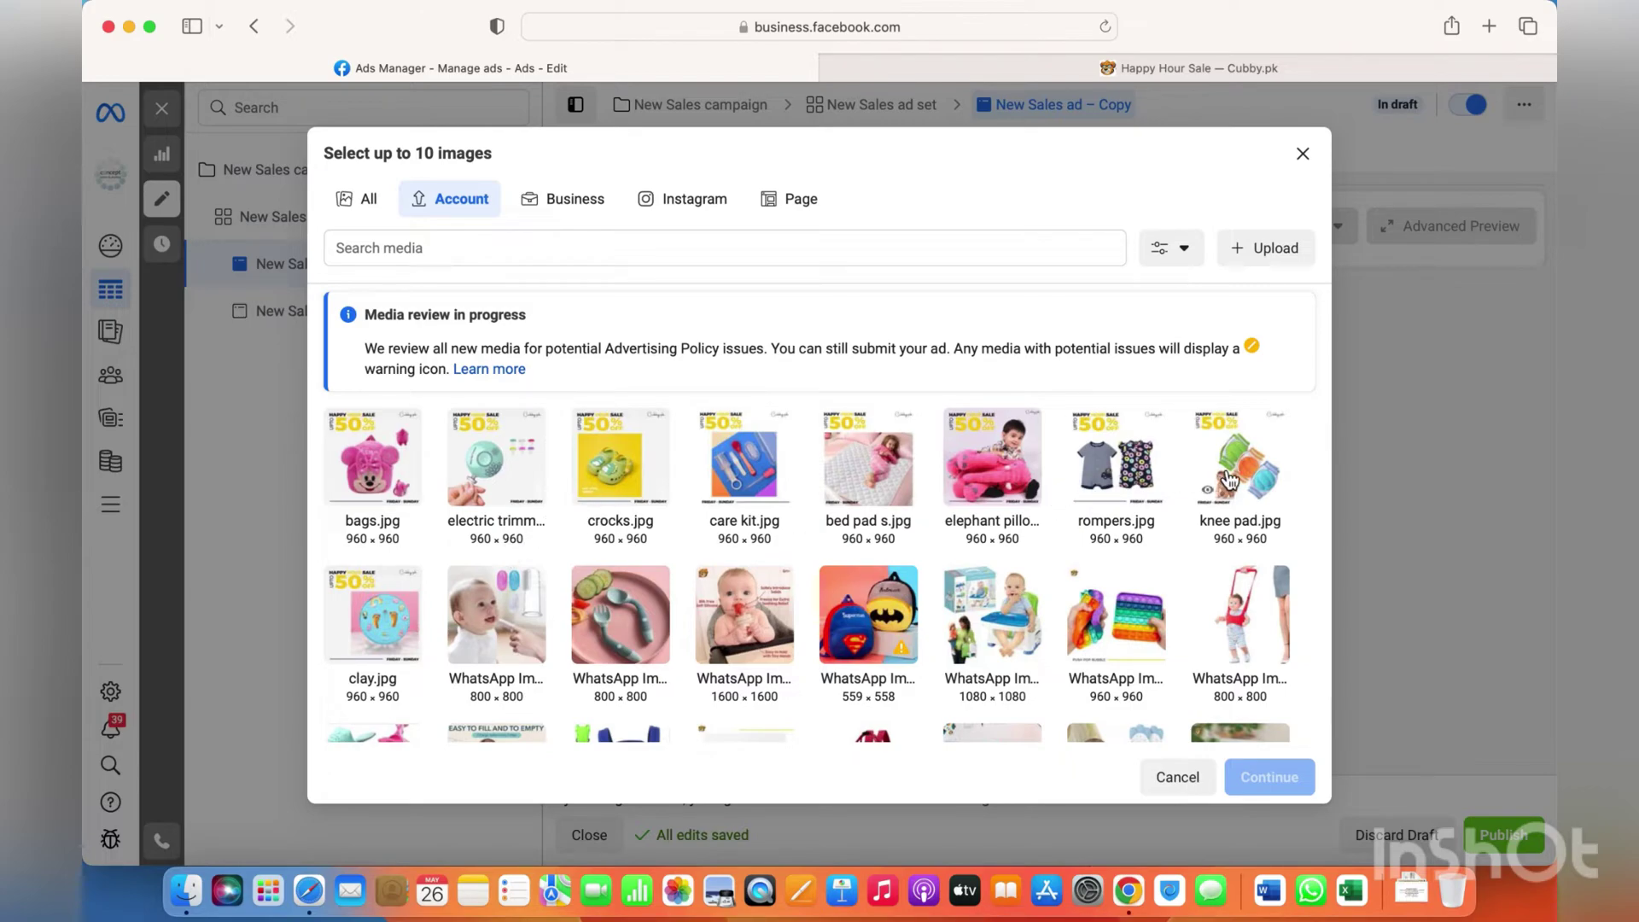
click(1150, 469)
click(584, 471)
click(491, 482)
click(443, 597)
click(394, 599)
click(399, 499)
click(791, 477)
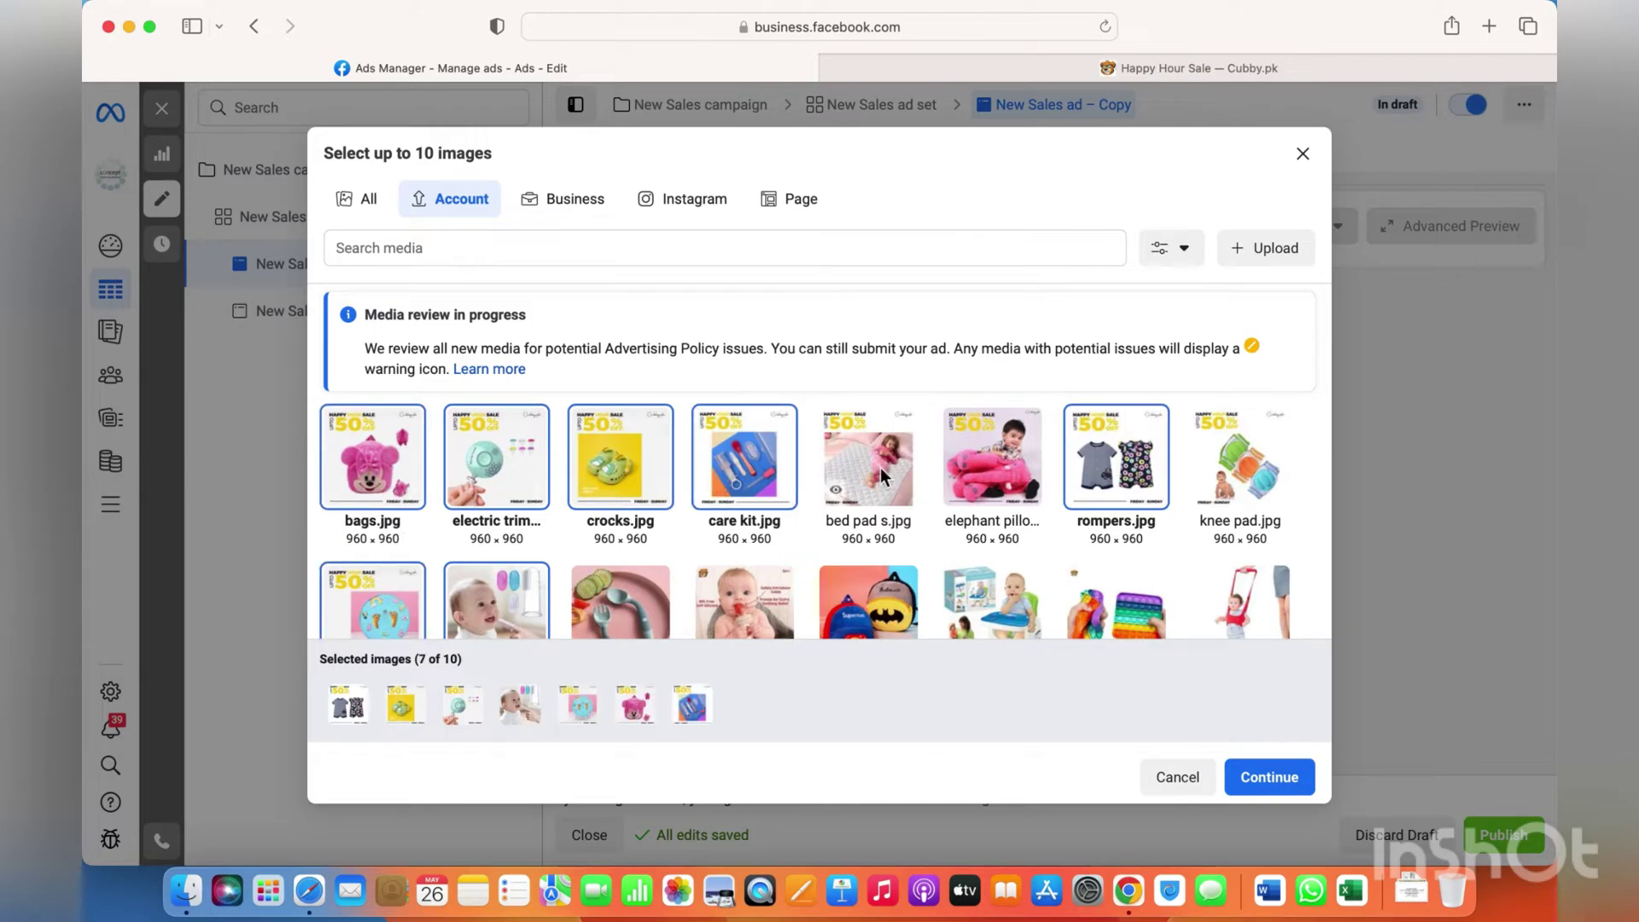
click(881, 483)
click(974, 484)
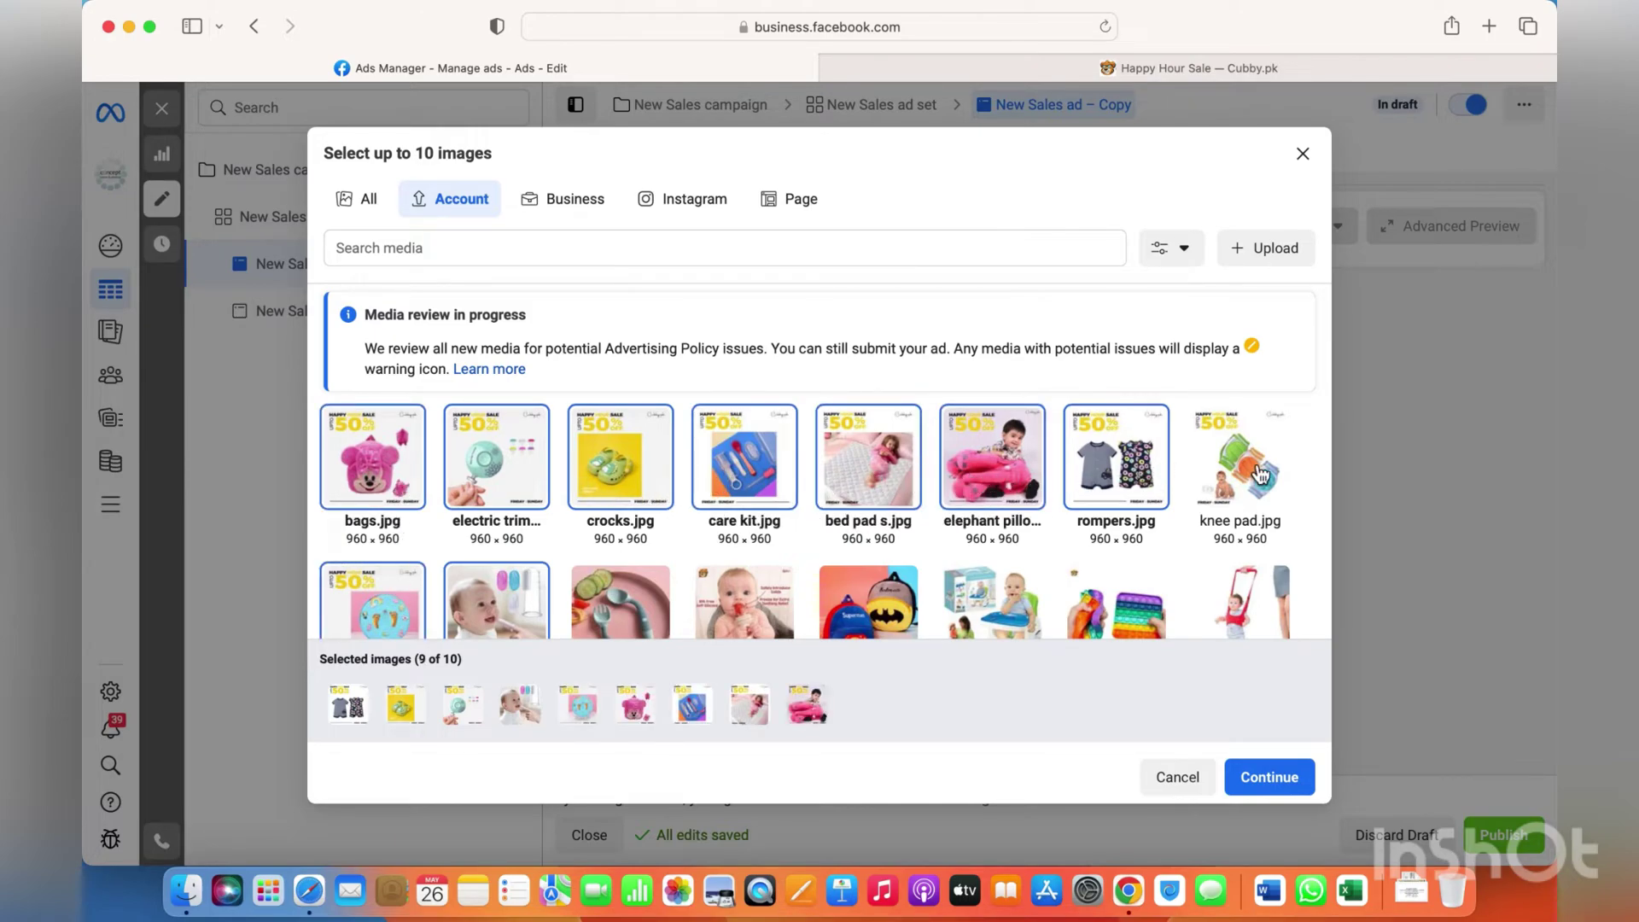
click(1231, 468)
scroll(1172, 519, down, 2)
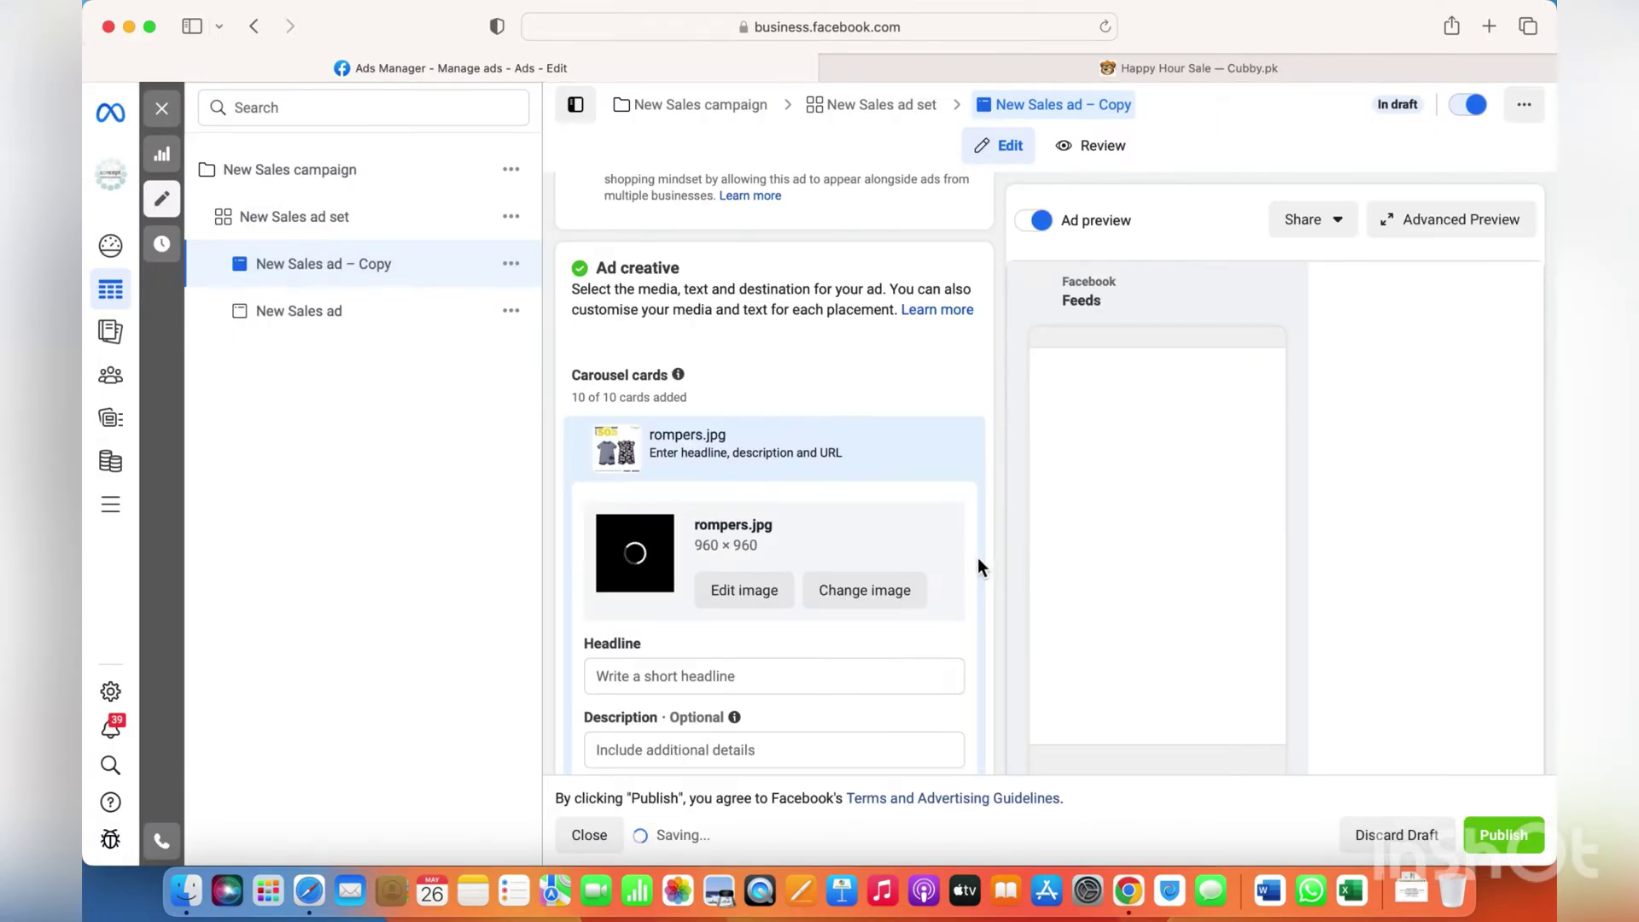
scroll(772, 526, down, 3)
click(714, 481)
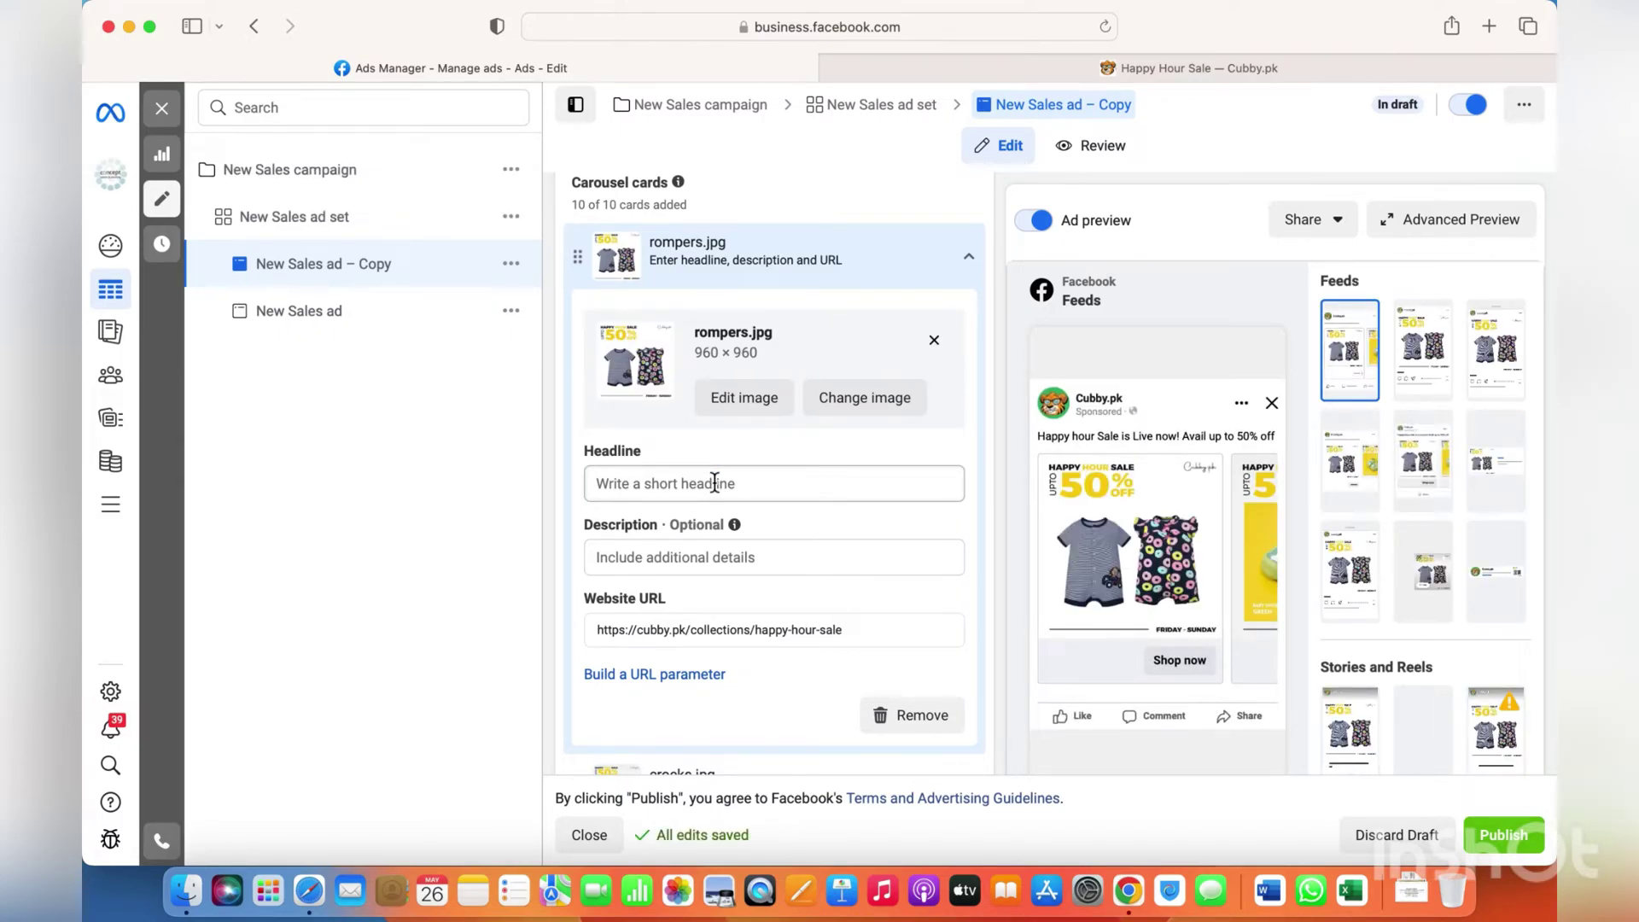
Type 'Happy Hour Sale' into the rompers.jpg card's Headline field.
text(H)
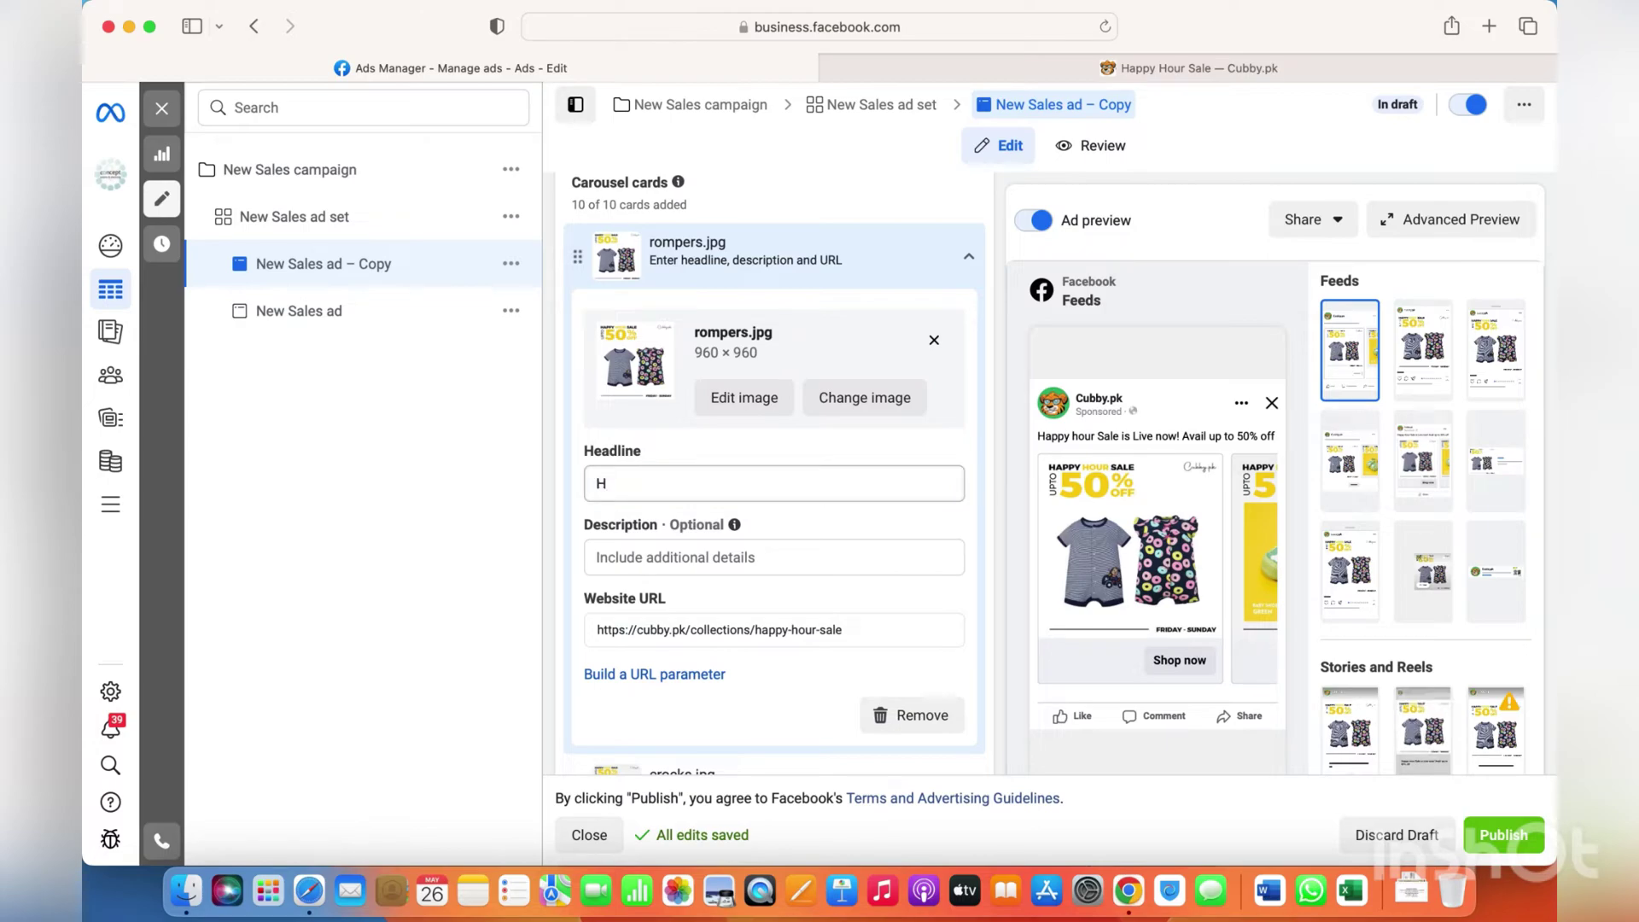
text(a)
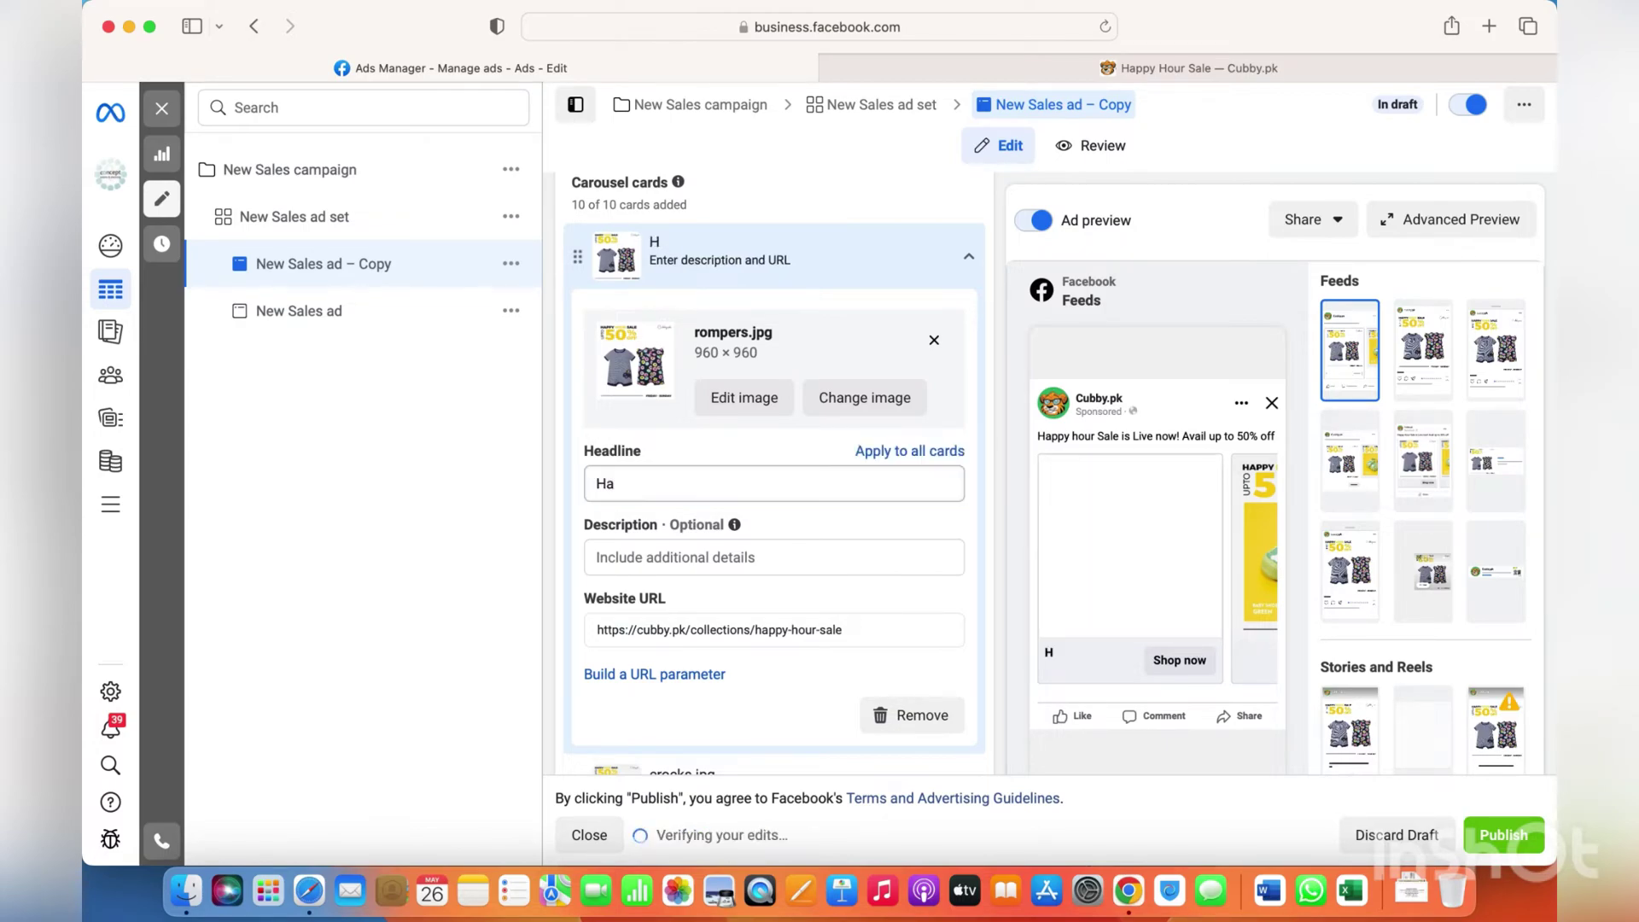
click(688, 480)
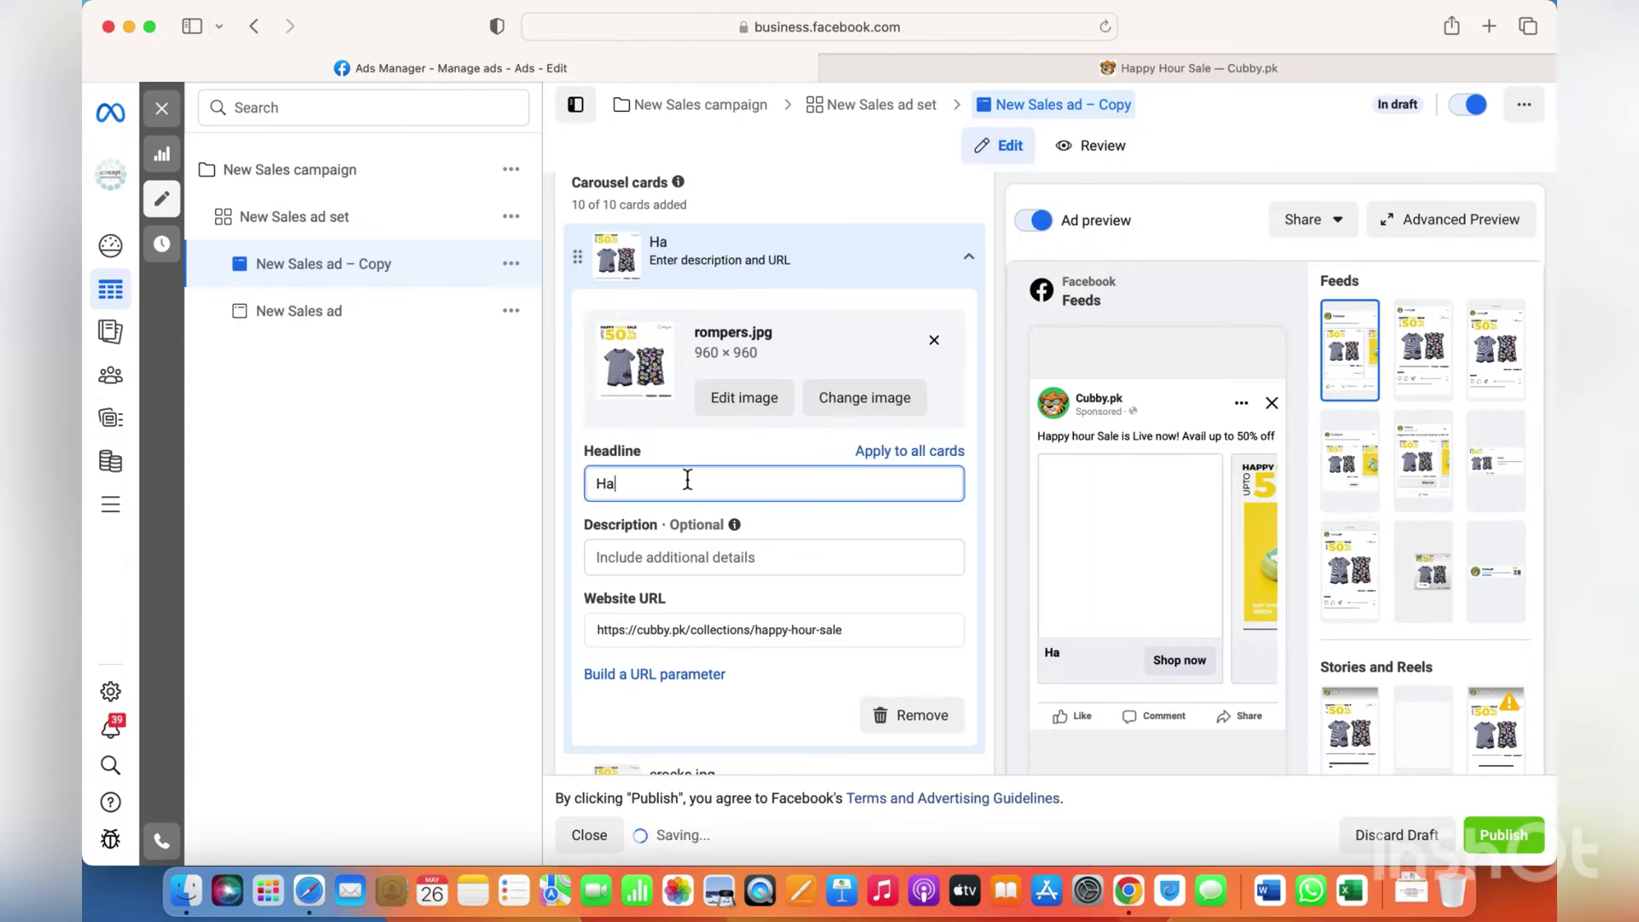
text(p)
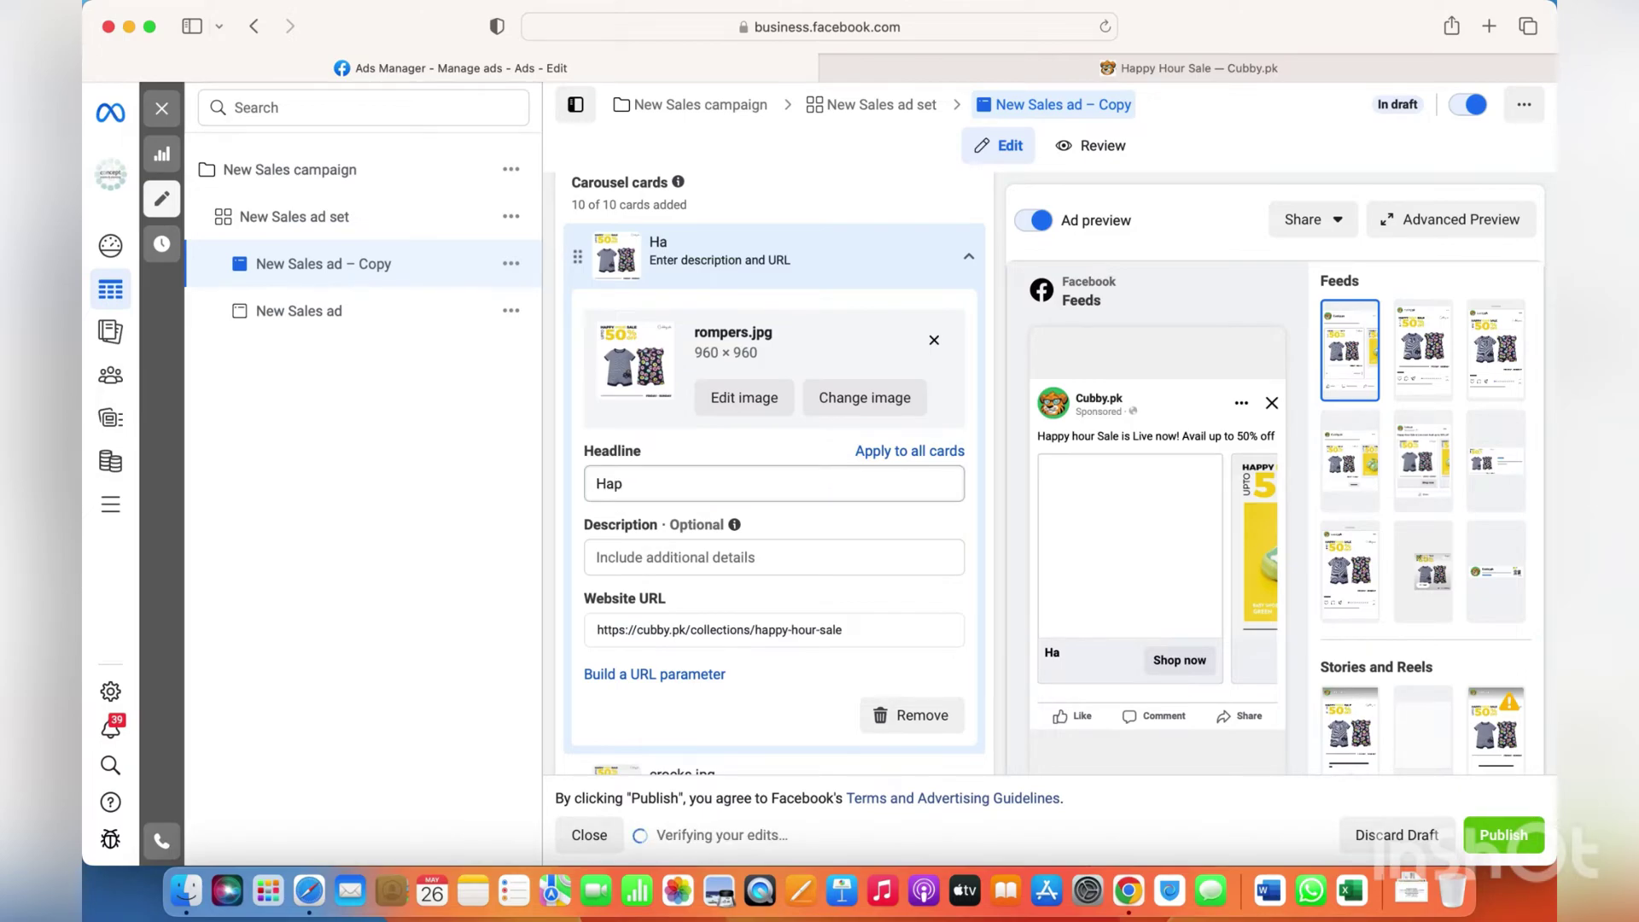
scroll(758, 486, down, 6)
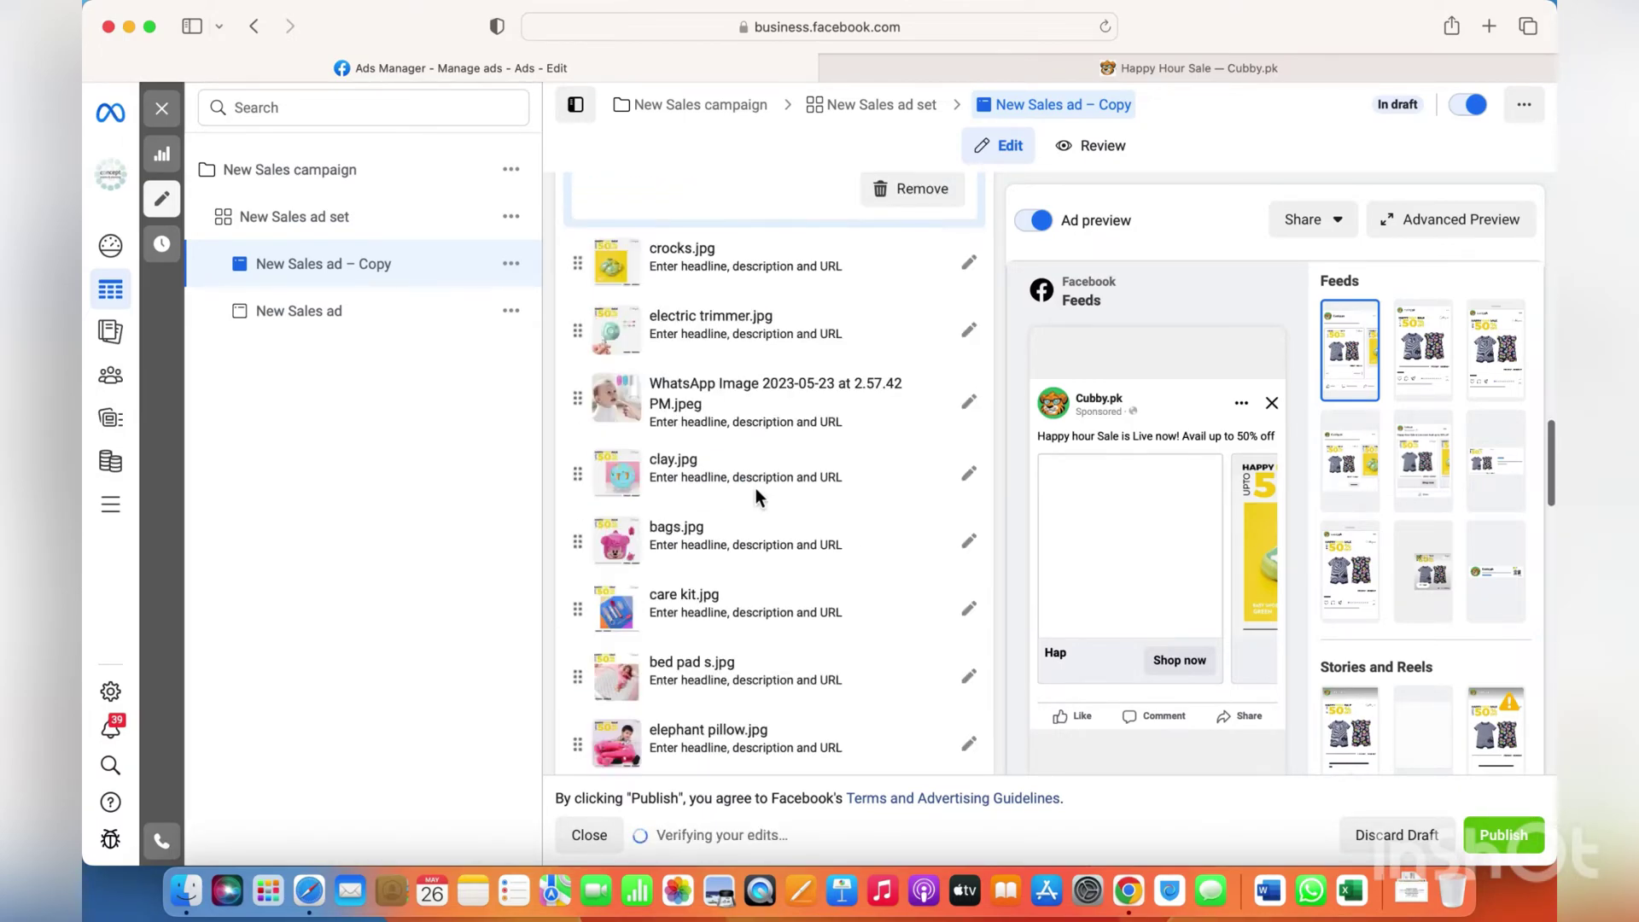
scroll(756, 489, up, 5)
click(683, 417)
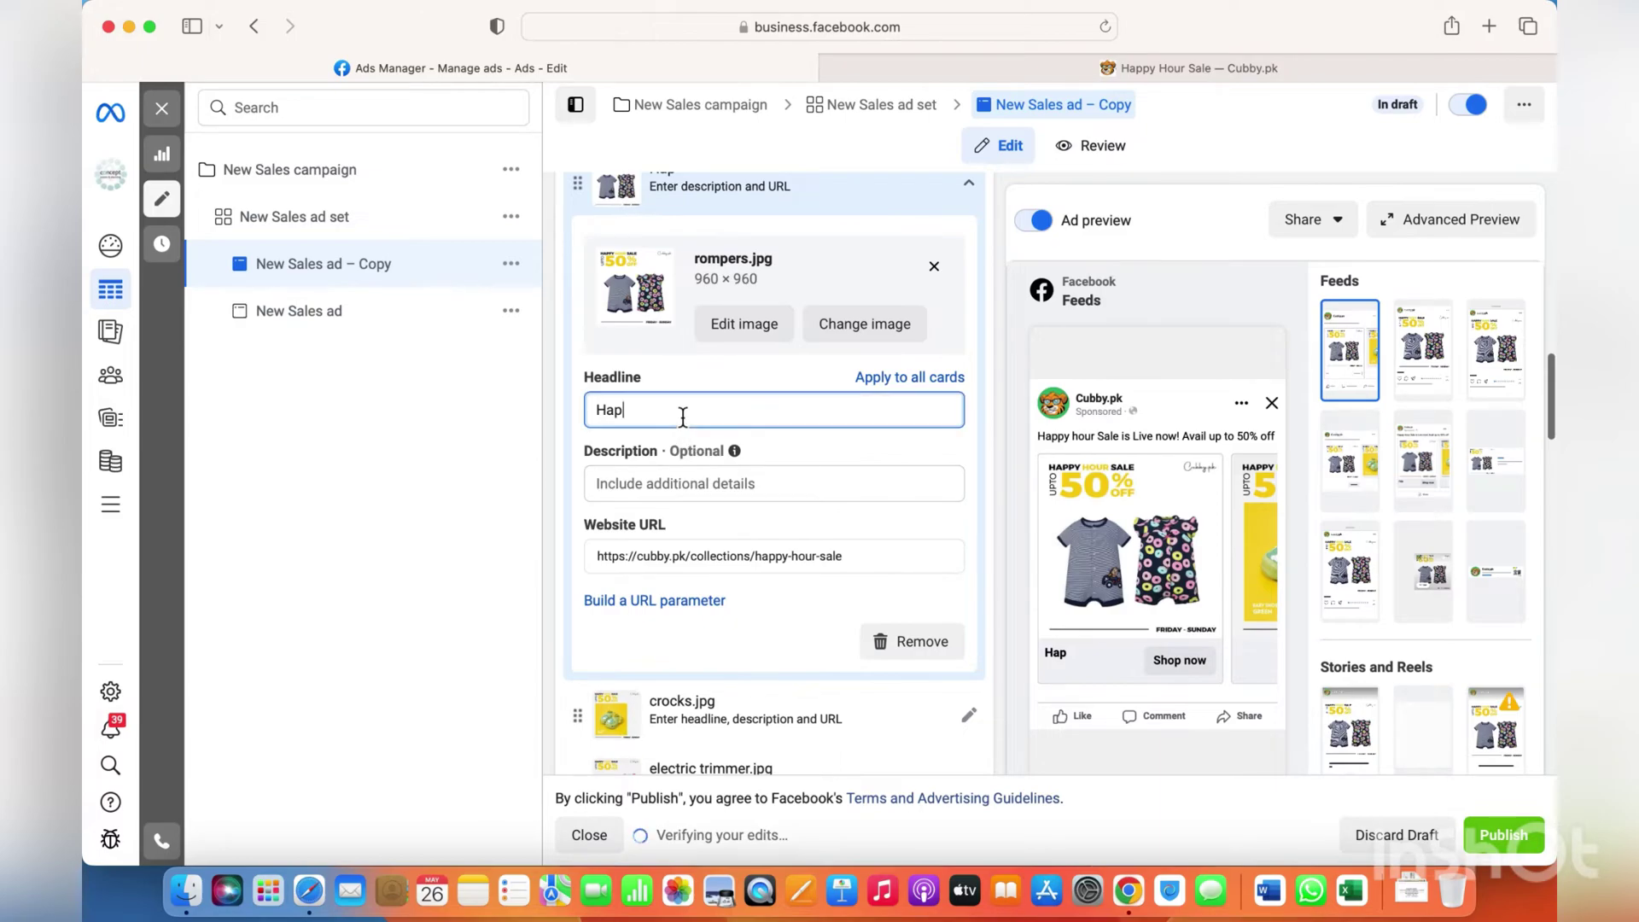
text(p)
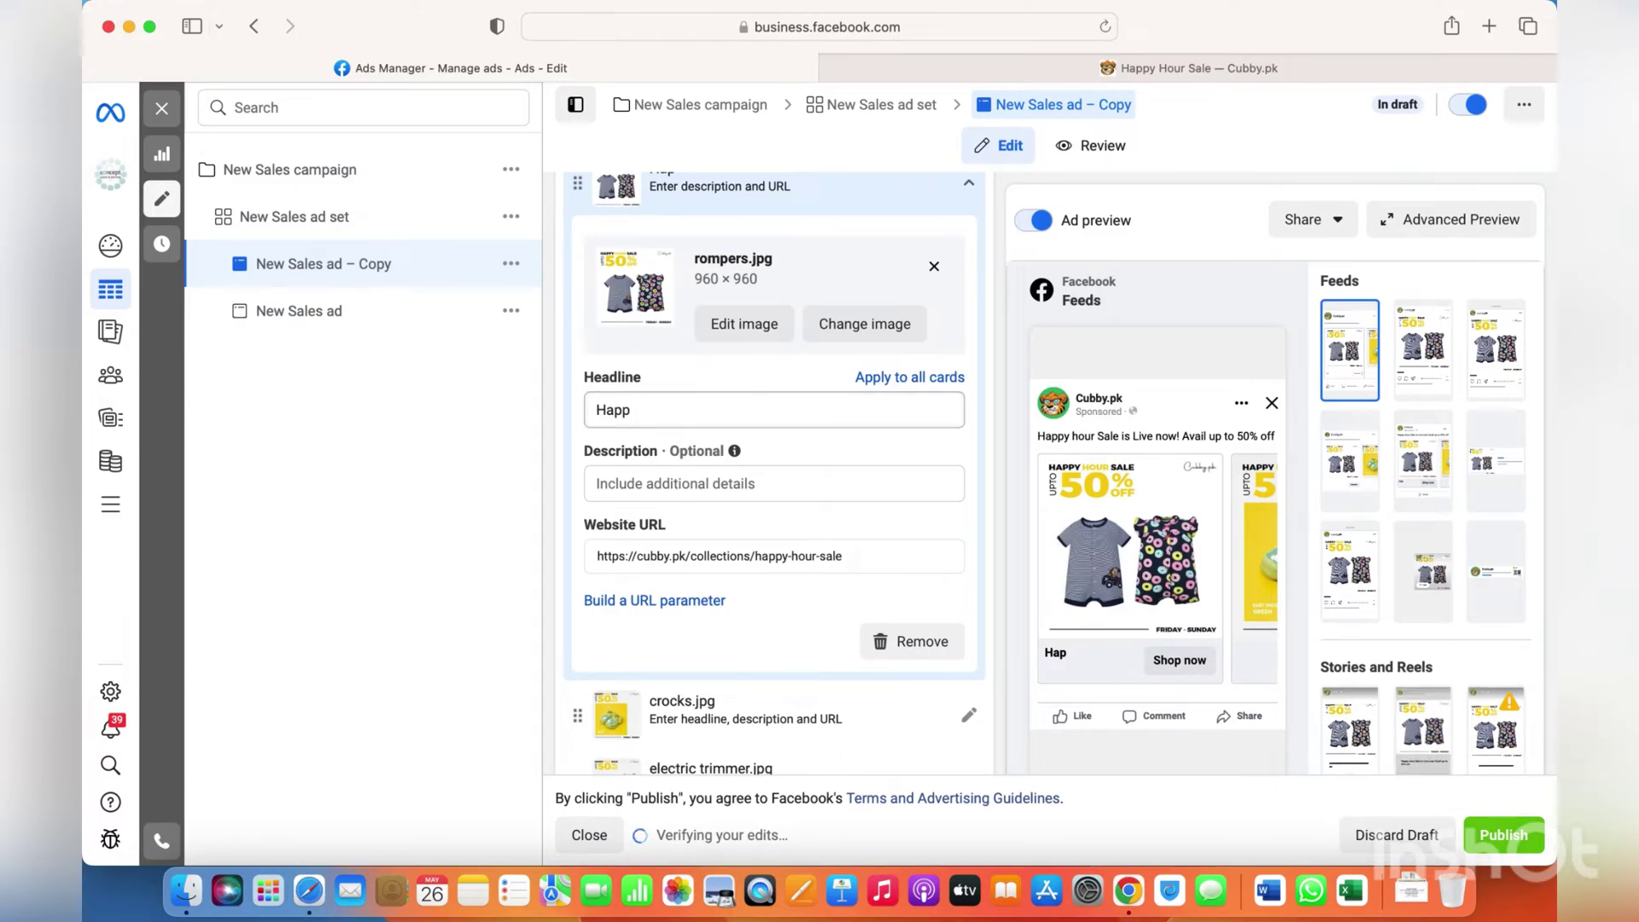
click(683, 412)
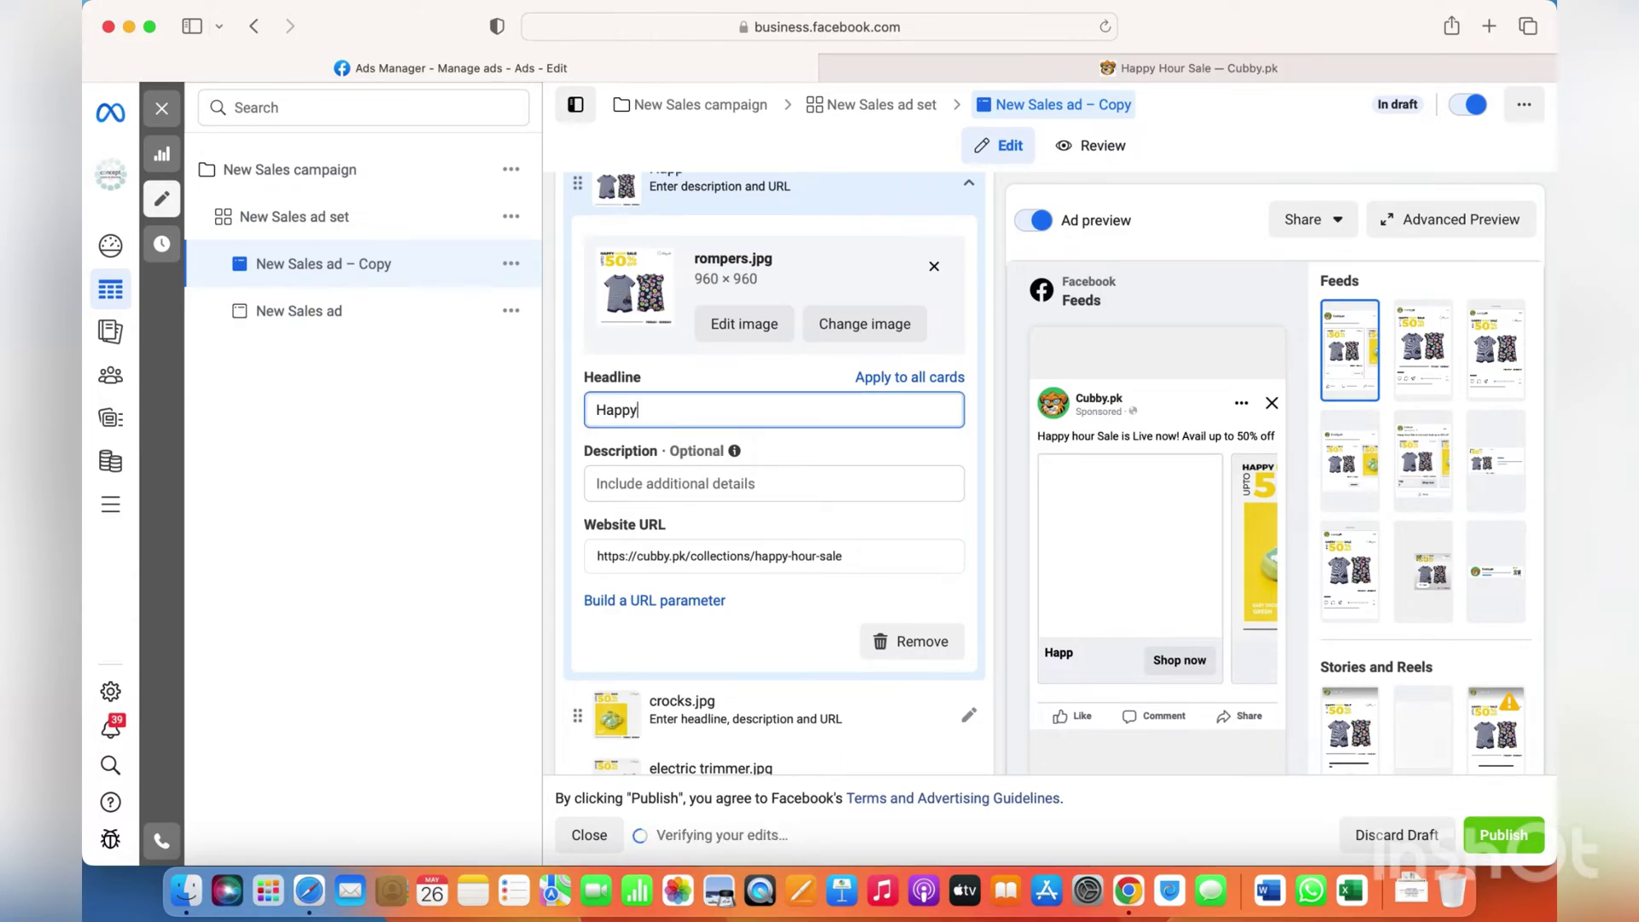
click(692, 406)
click(698, 411)
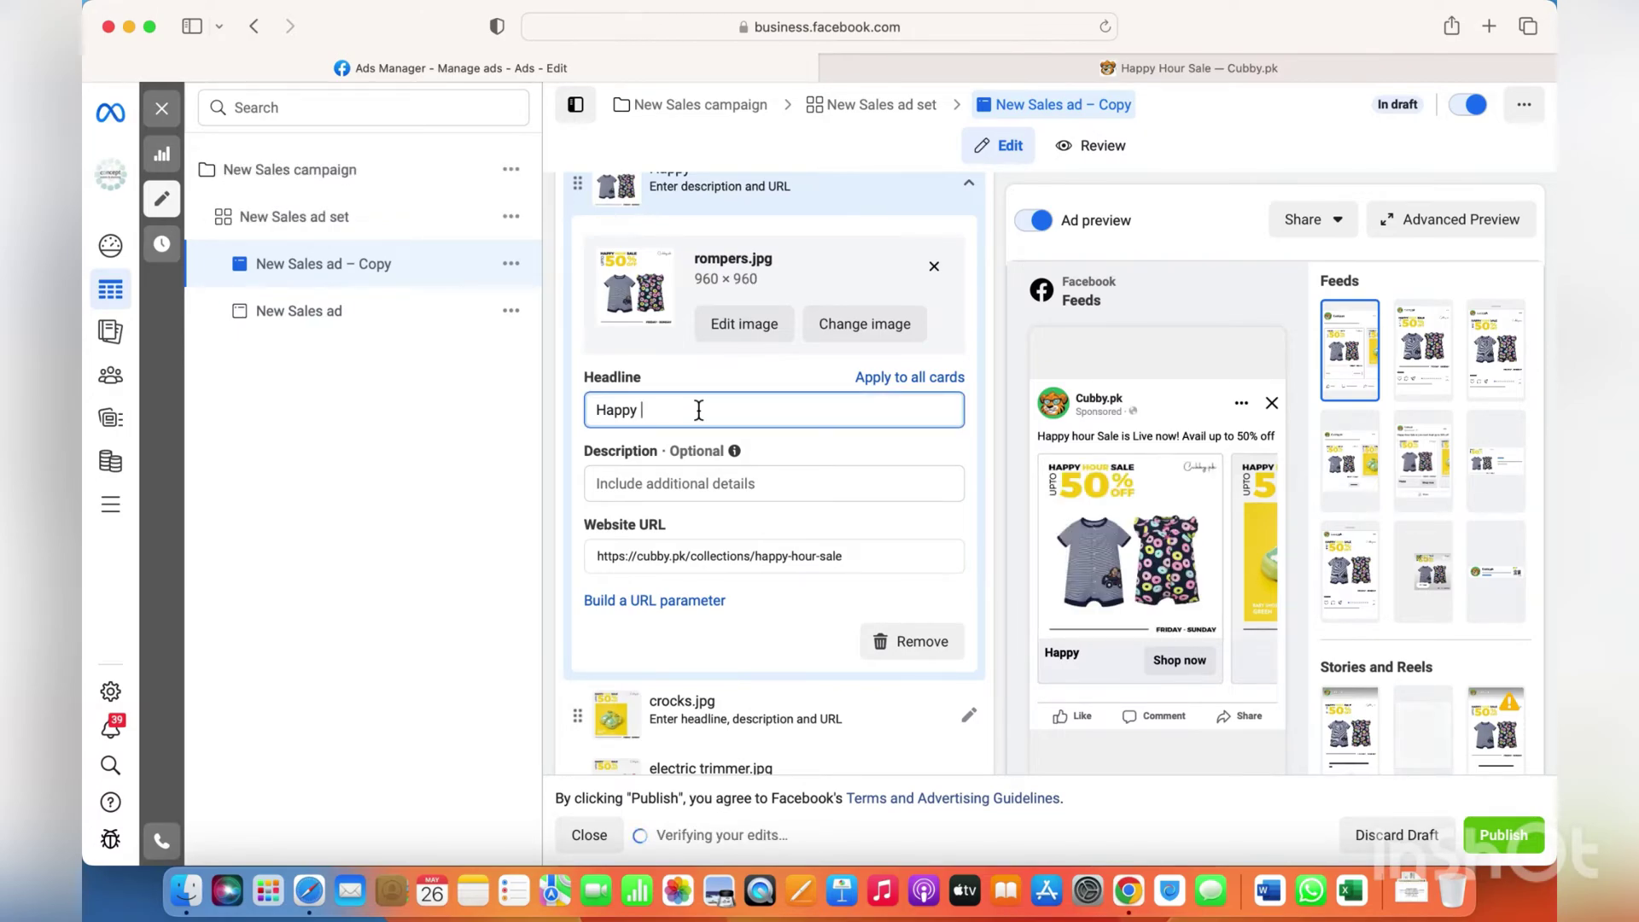
text(H)
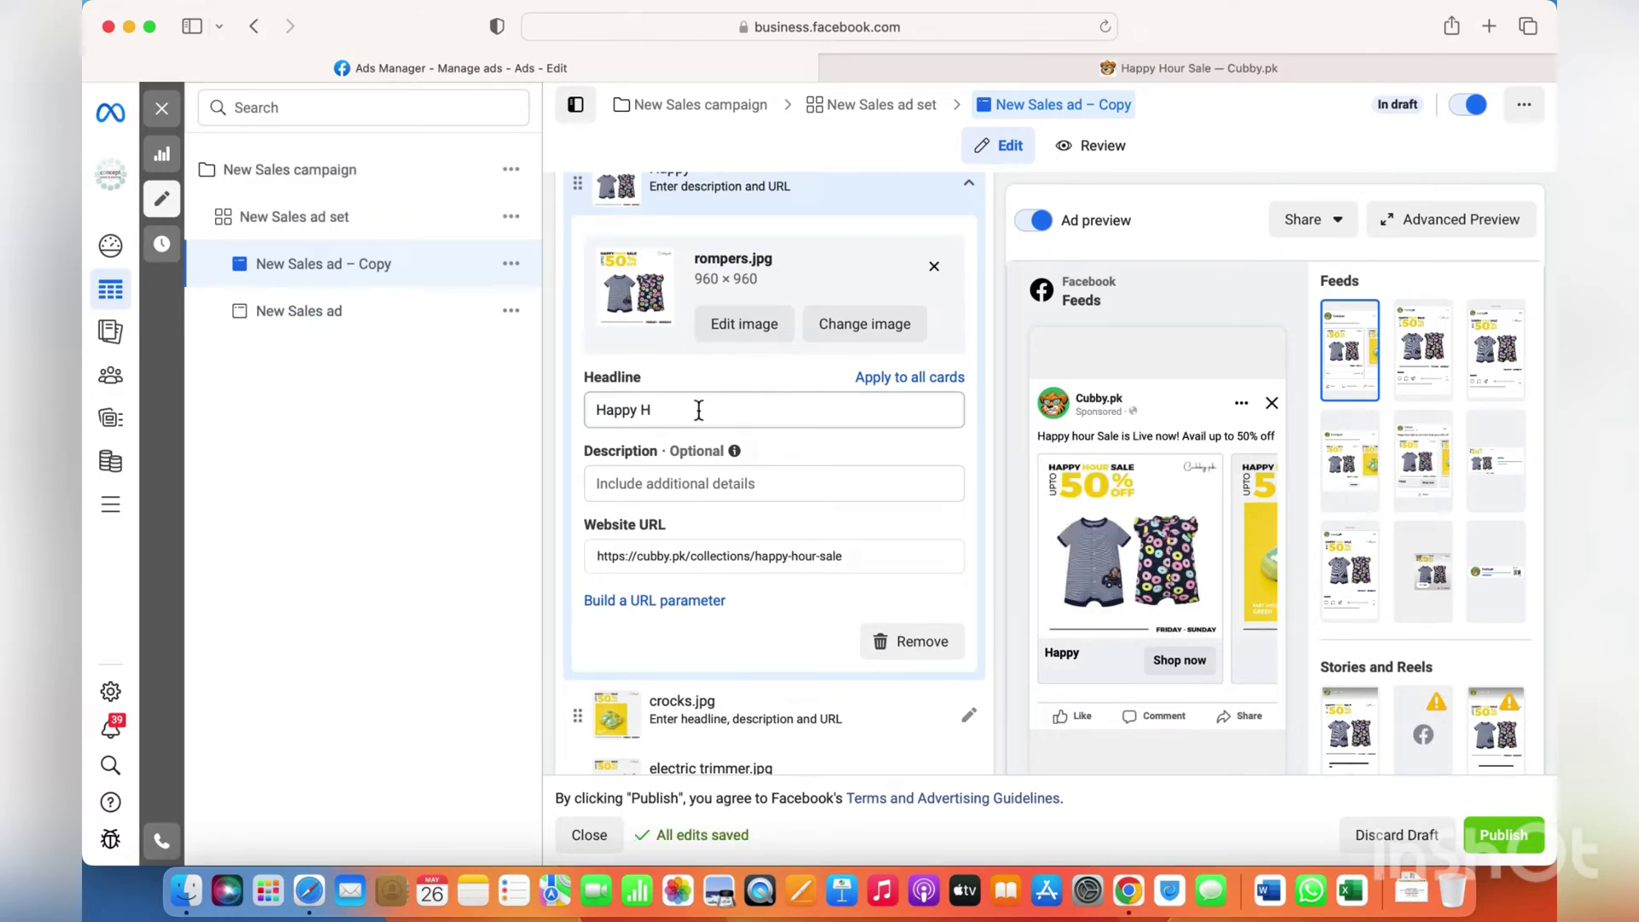
click(698, 411)
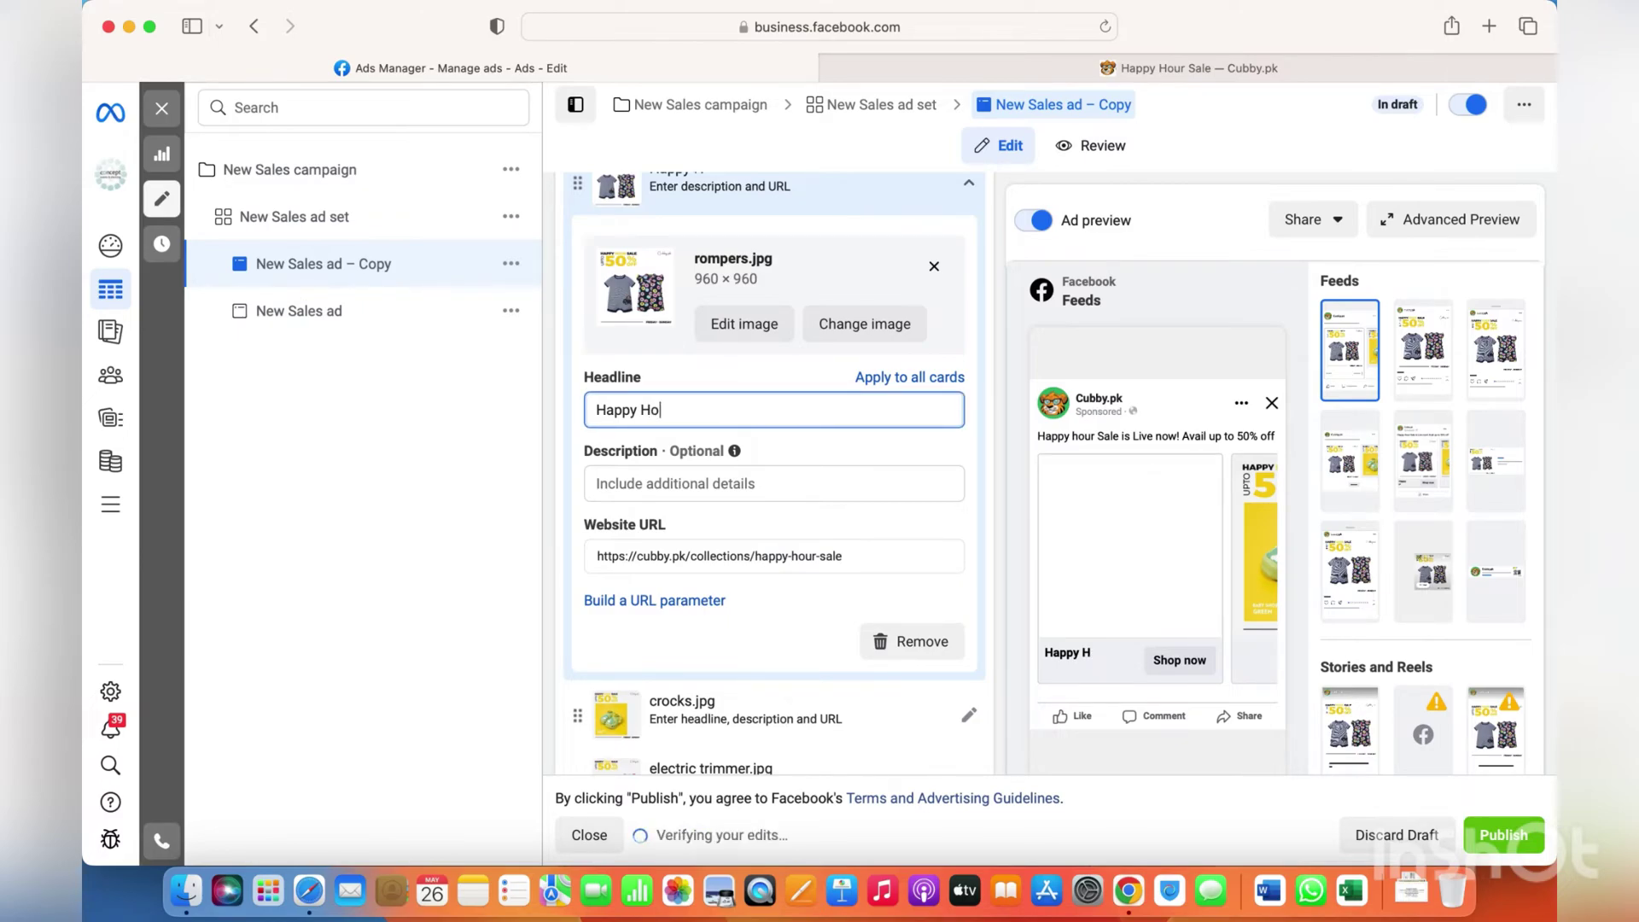
click(698, 411)
text(u)
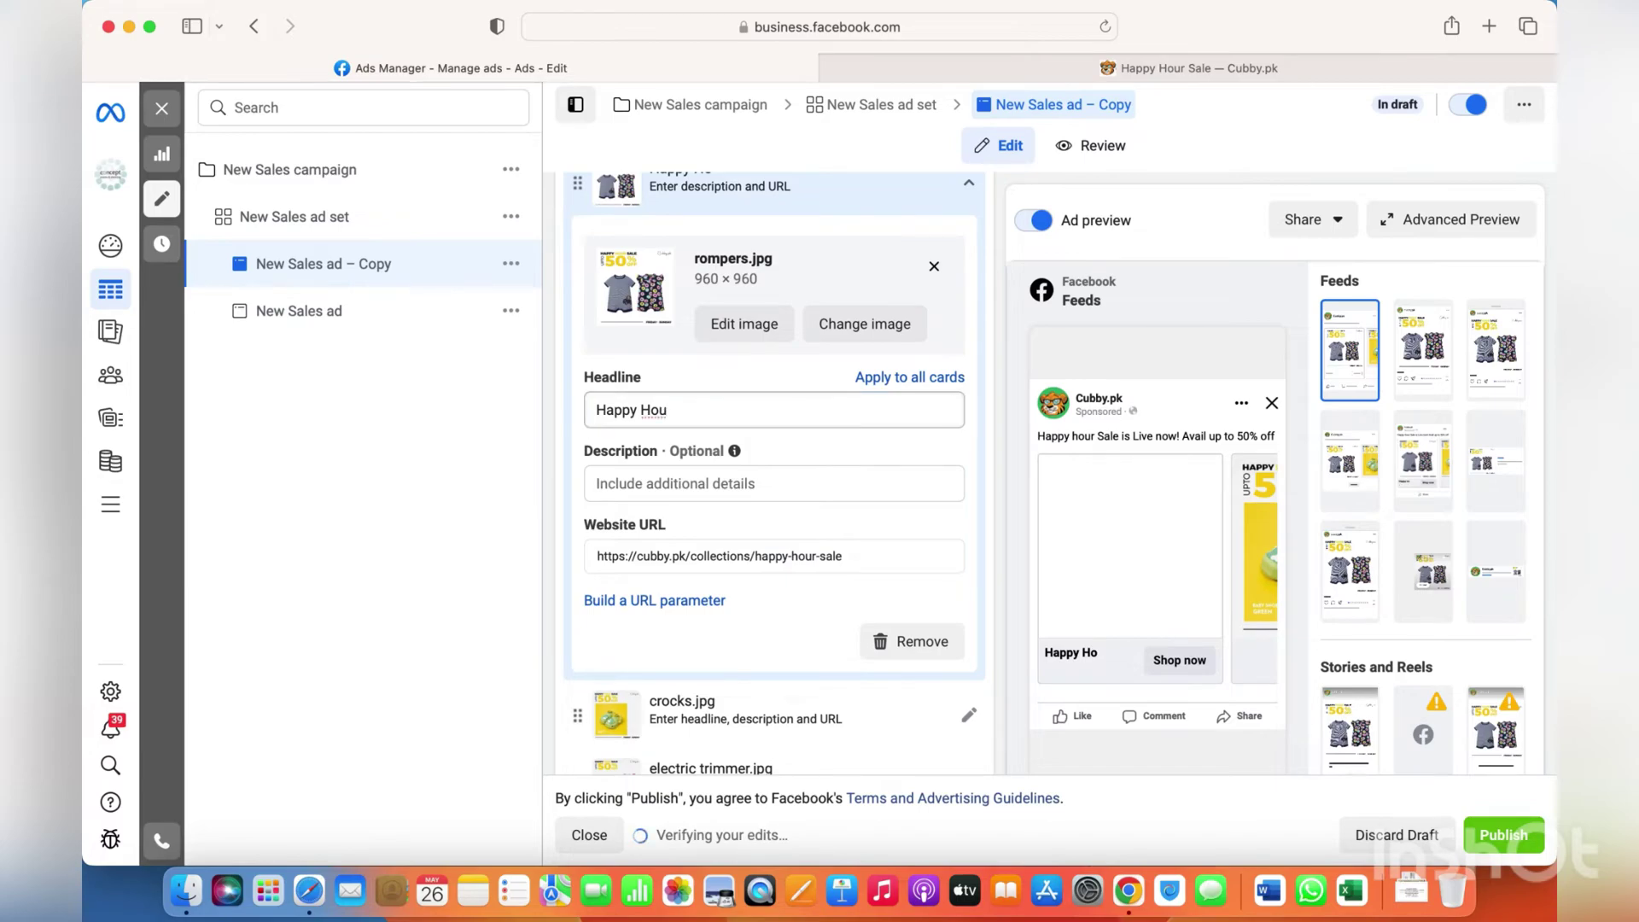
text(r)
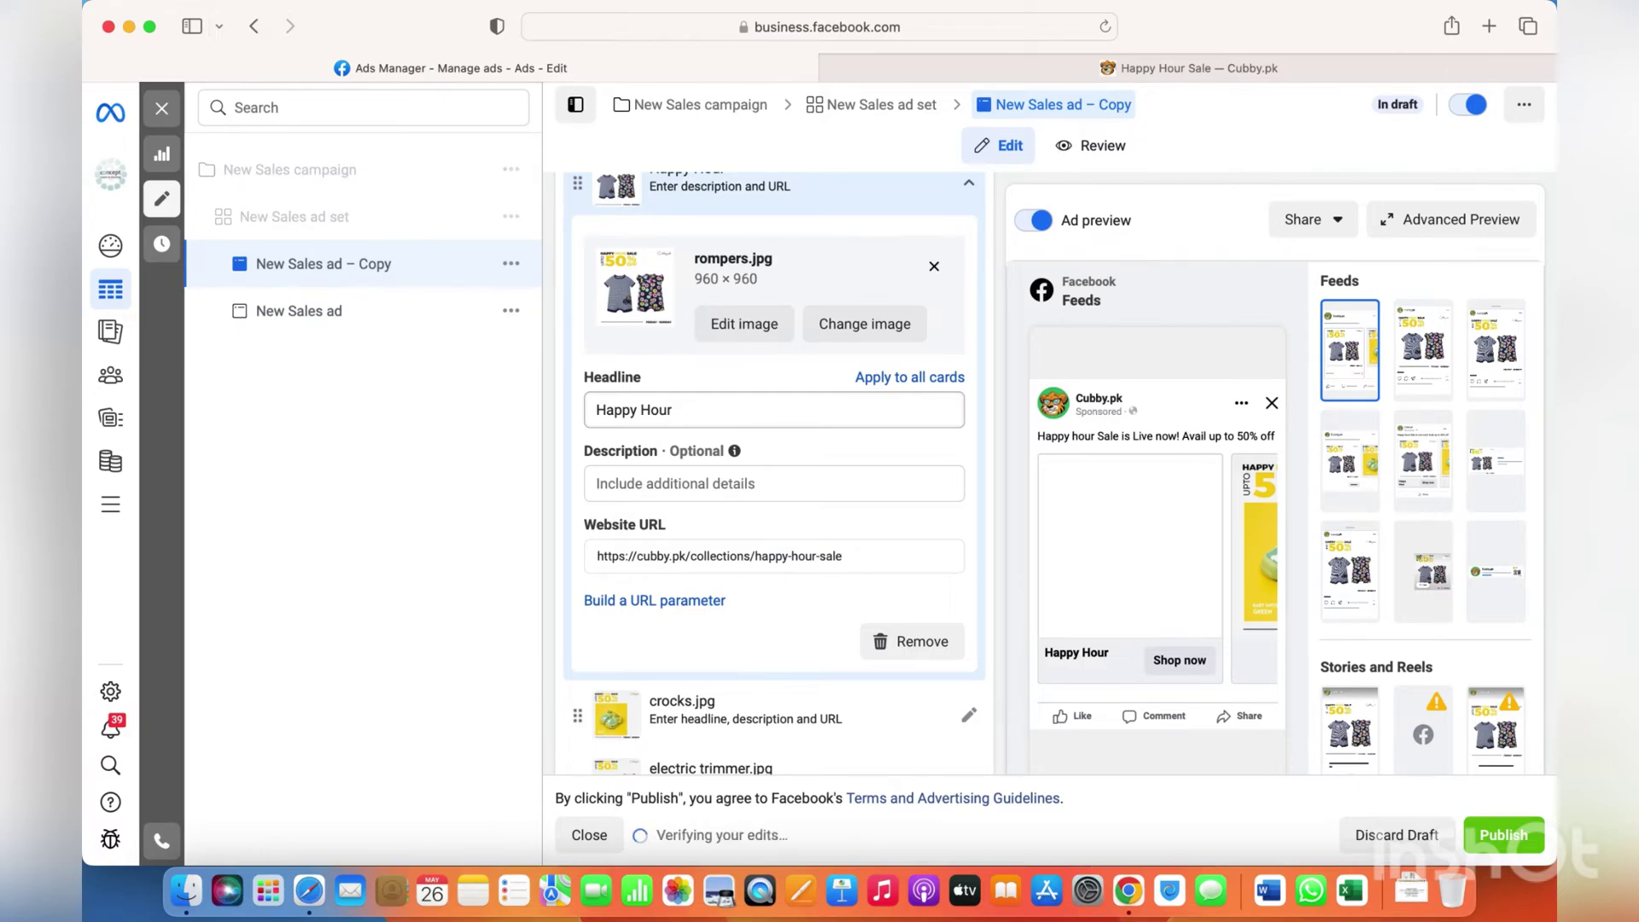
click(698, 411)
text(S)
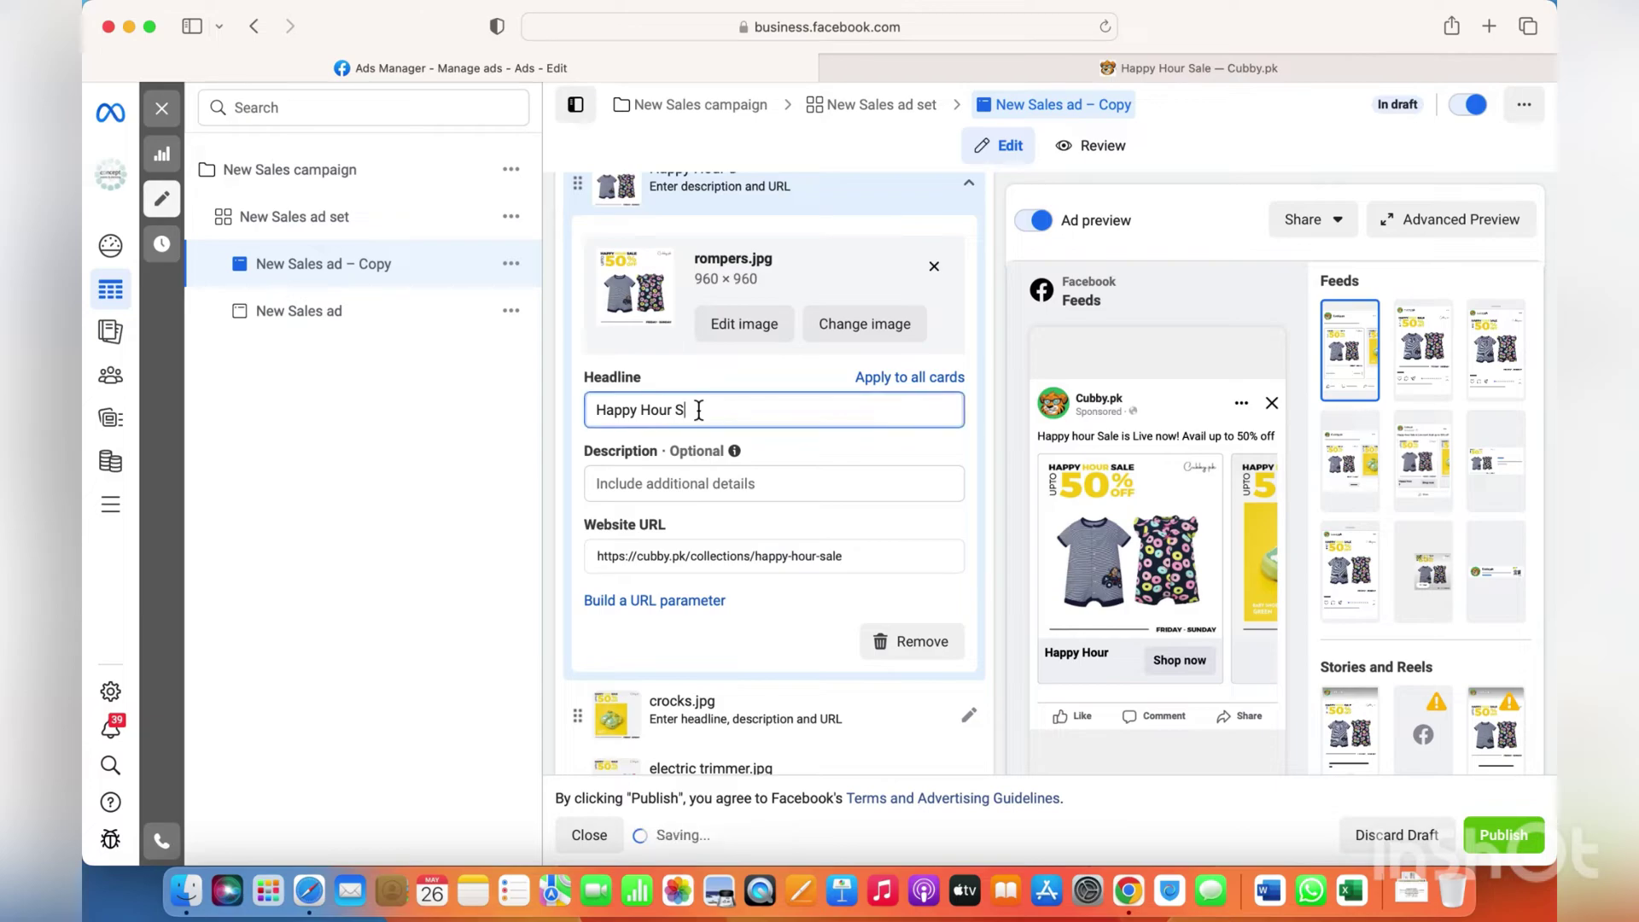
text(al)
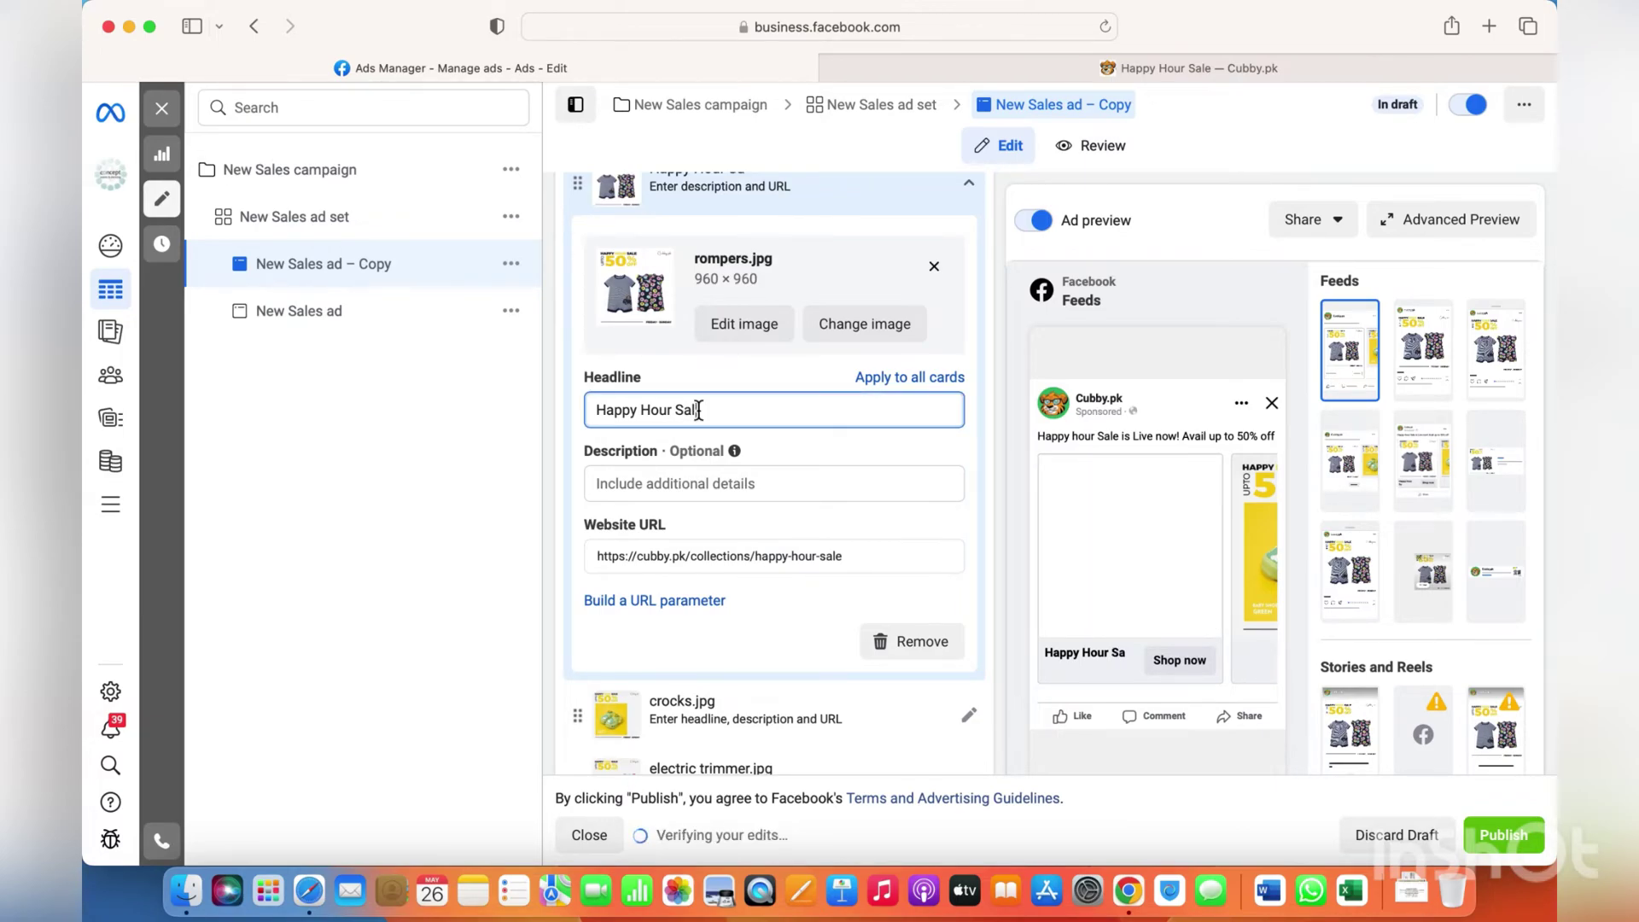
text(e)
click(710, 469)
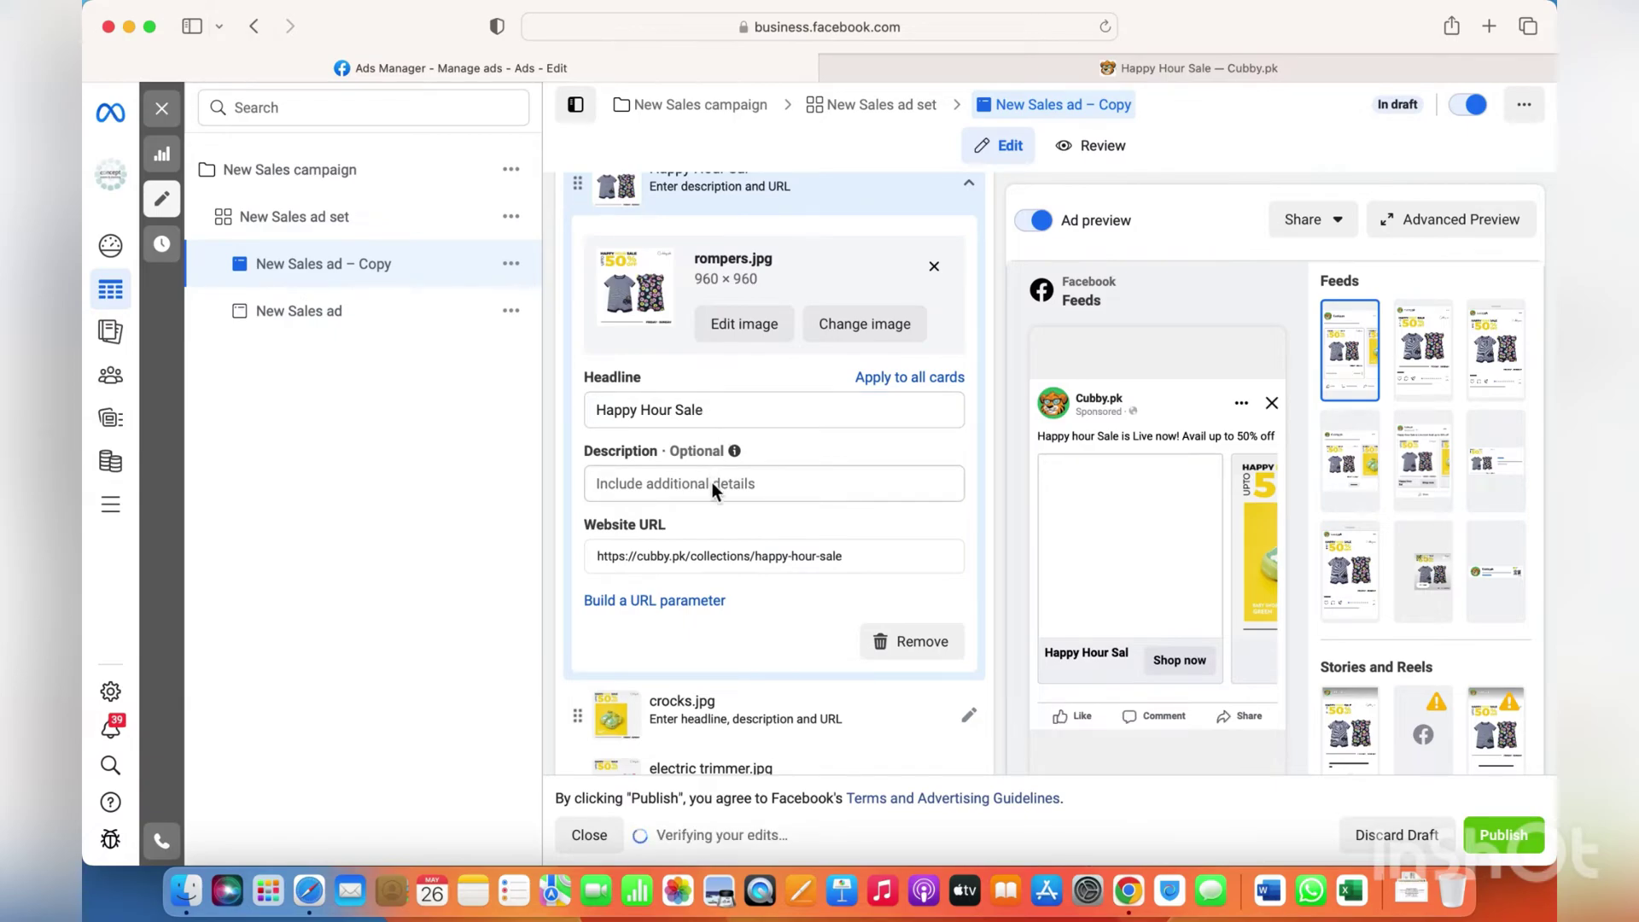
Enter 'Up to 50%' as the rompers card's description.
click(712, 483)
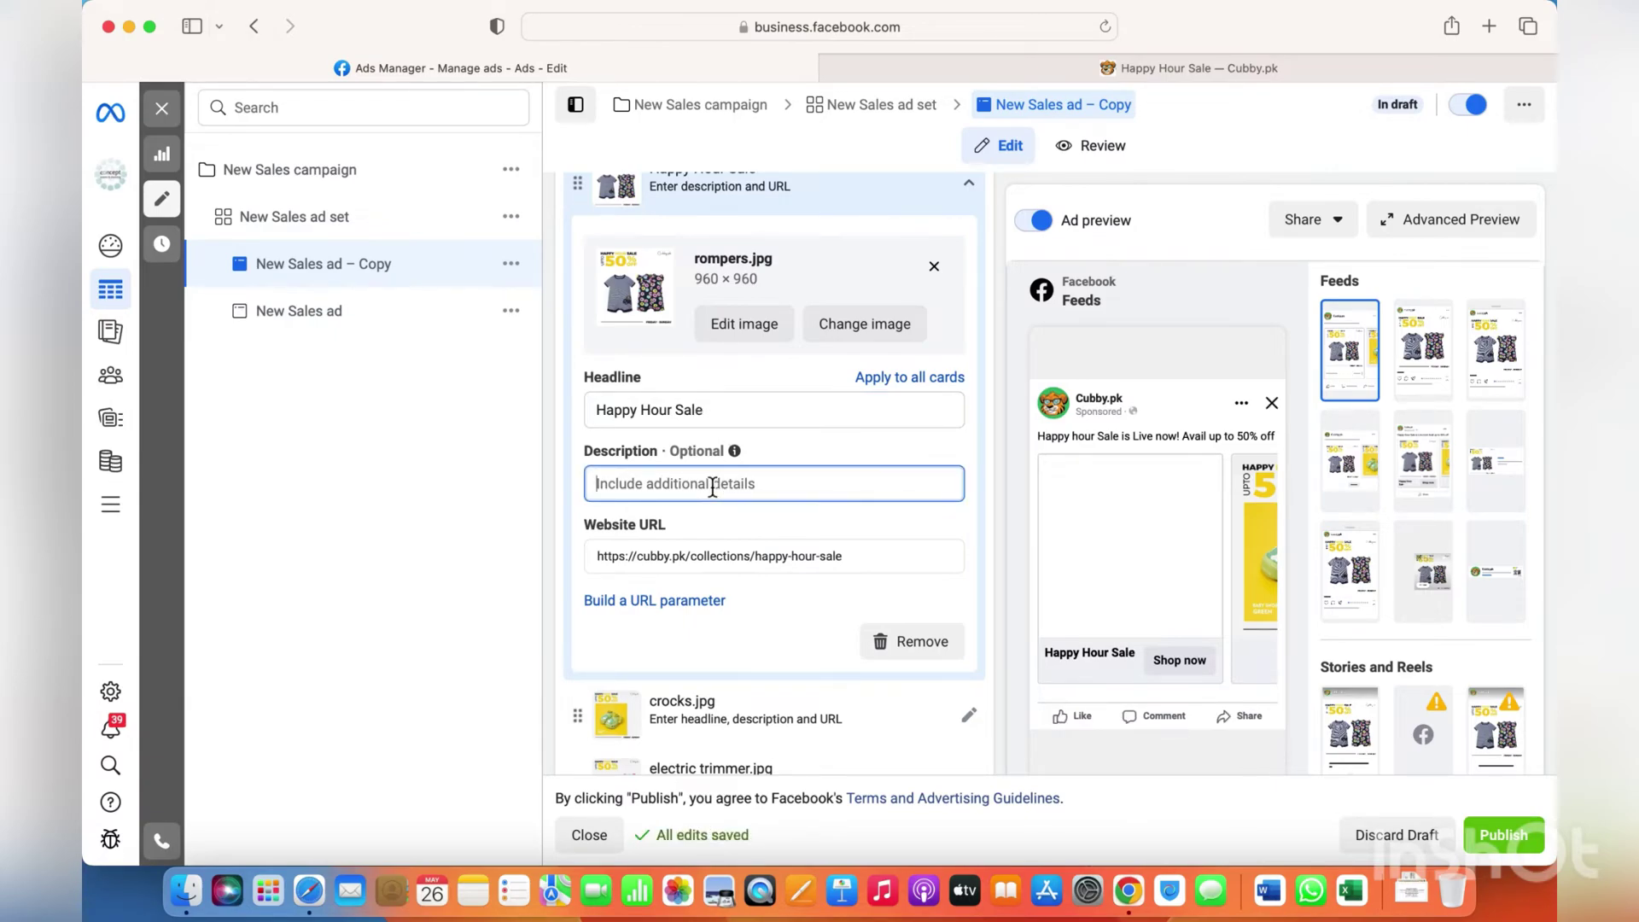
text(U)
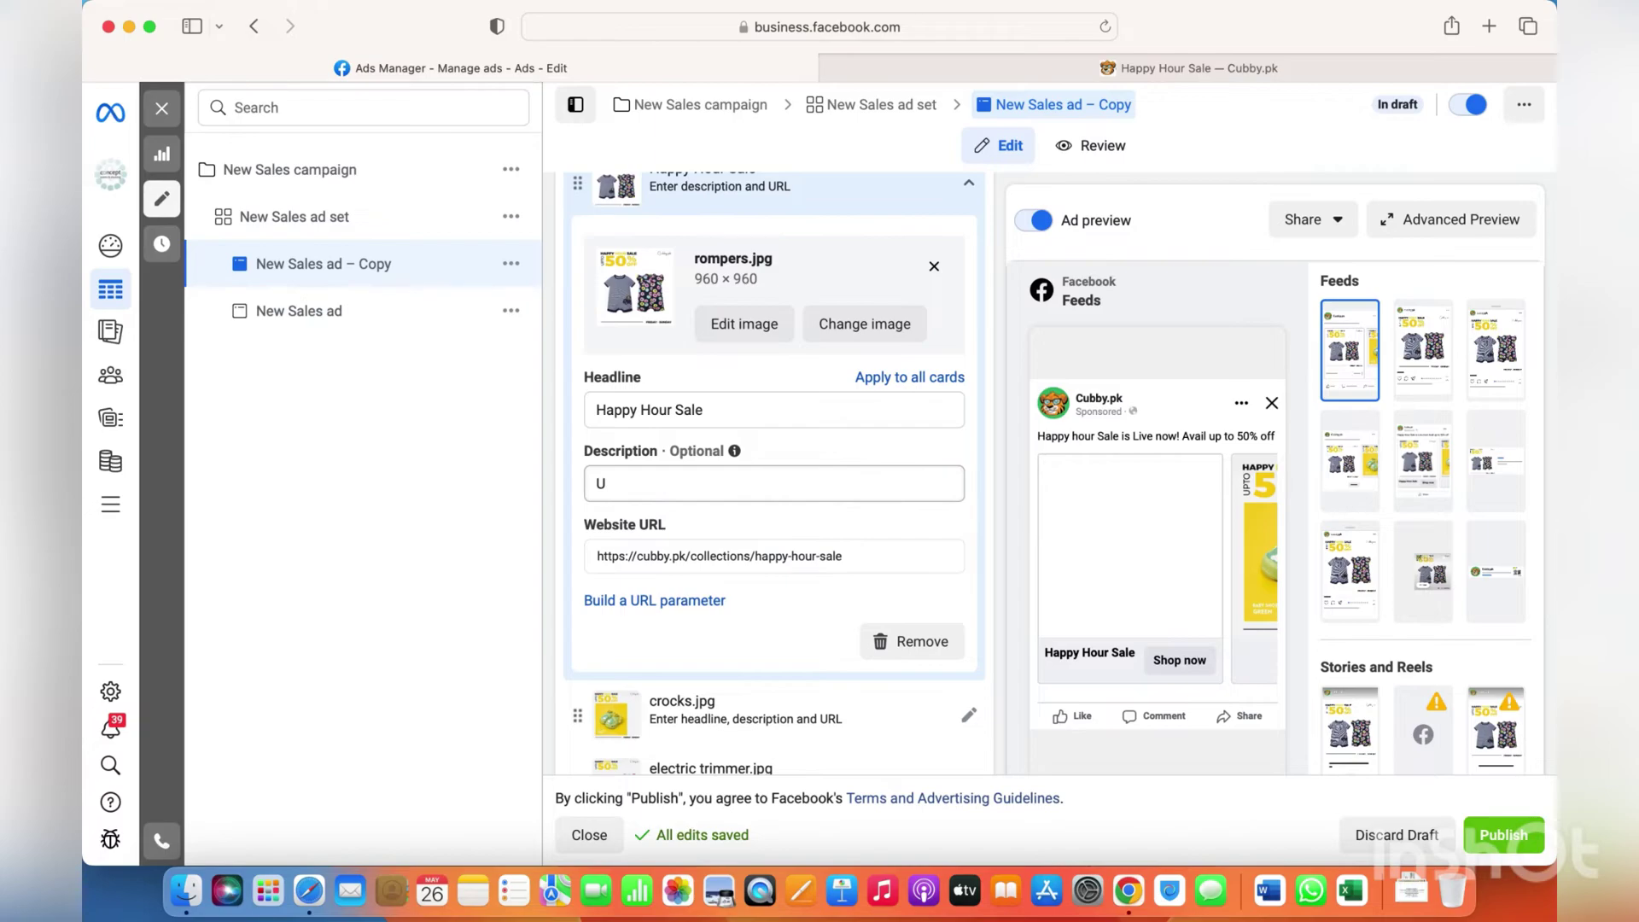
click(693, 487)
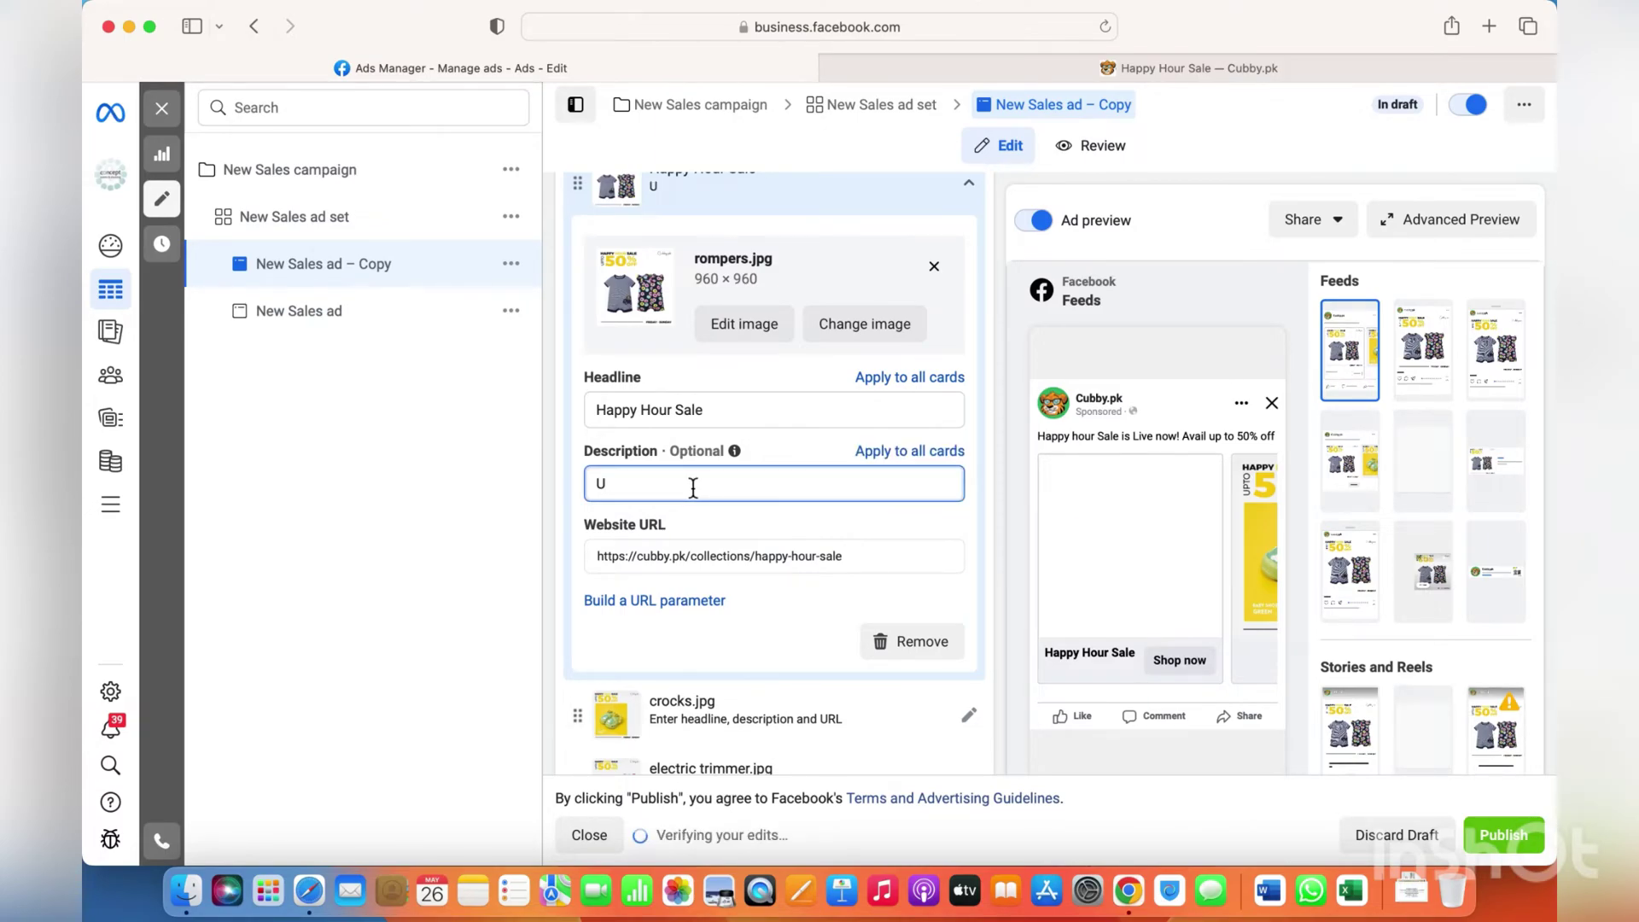
text(p)
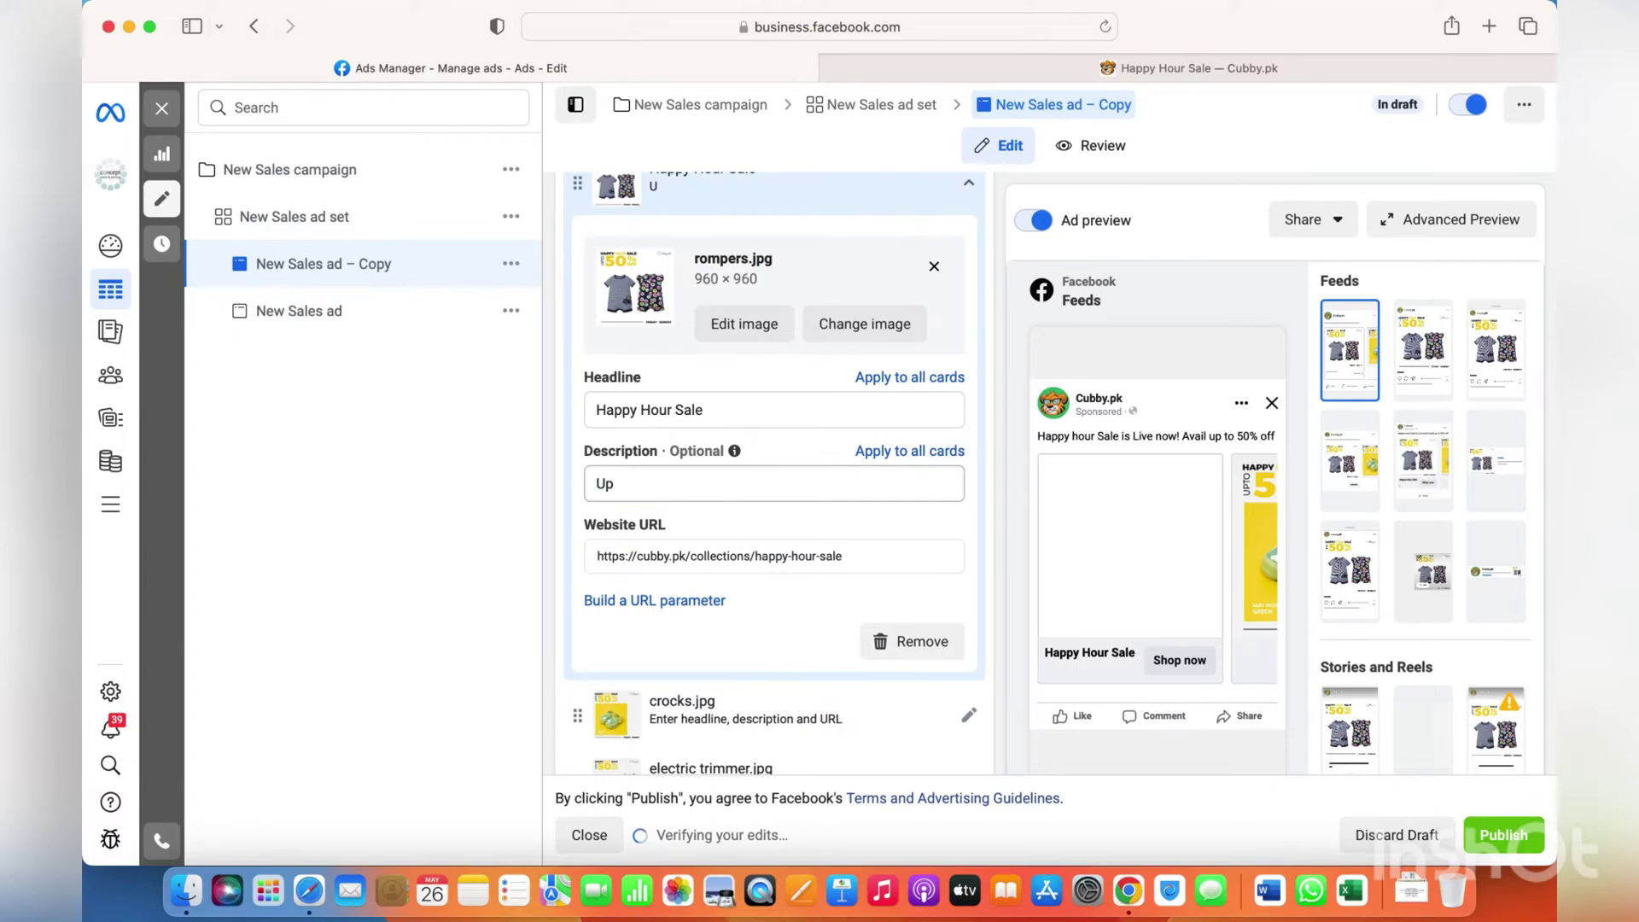
click(686, 486)
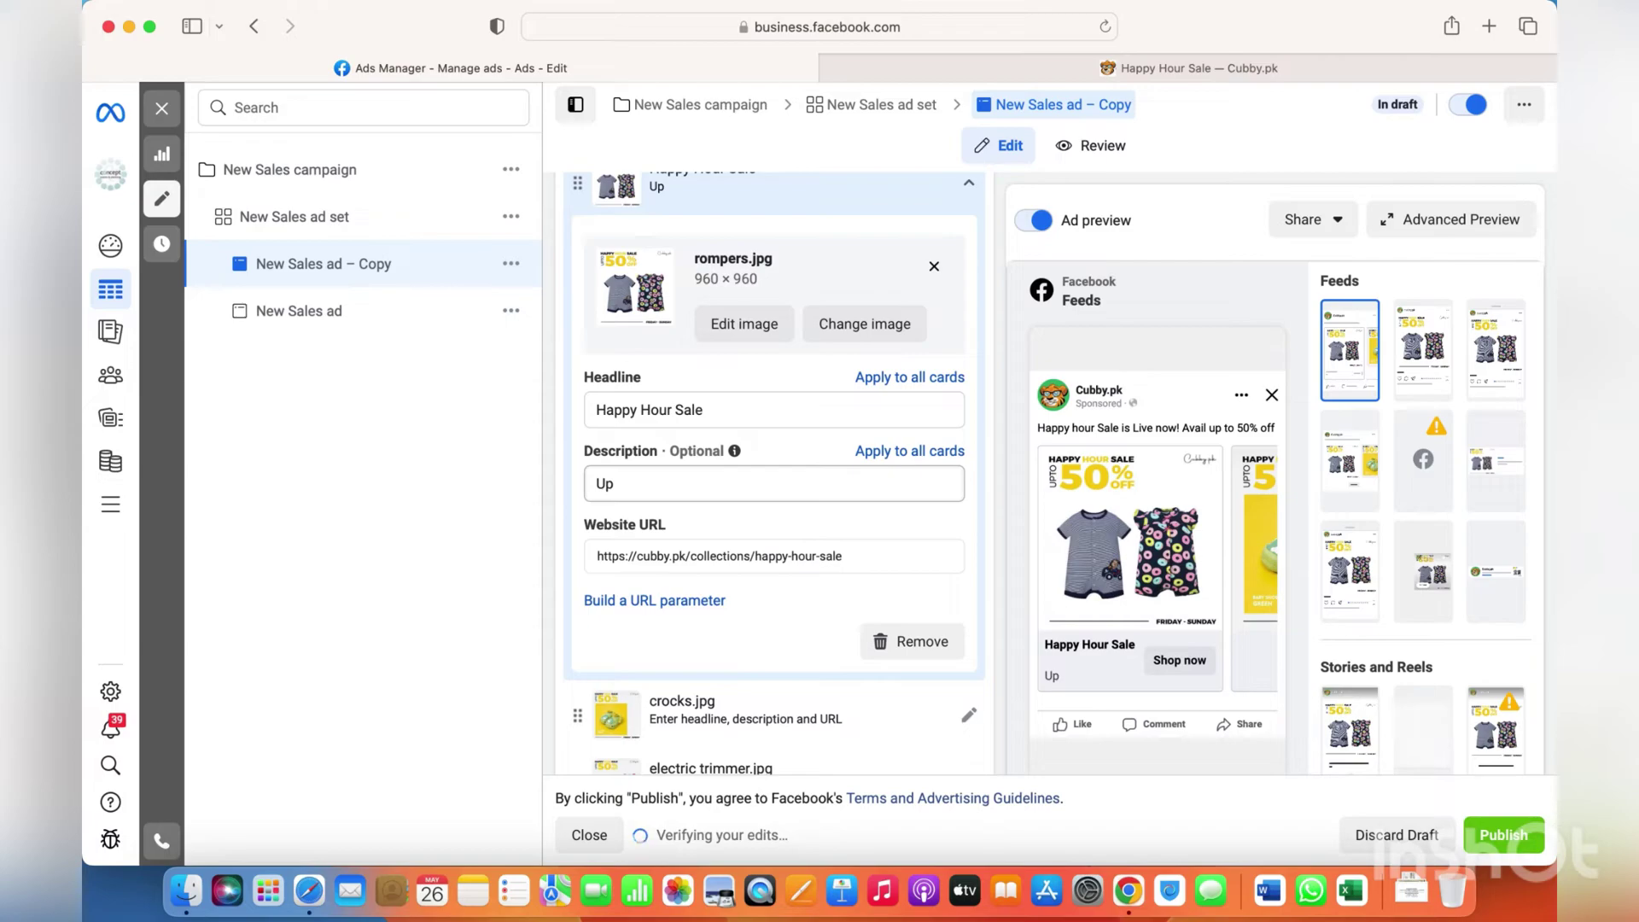
click(689, 484)
text(t)
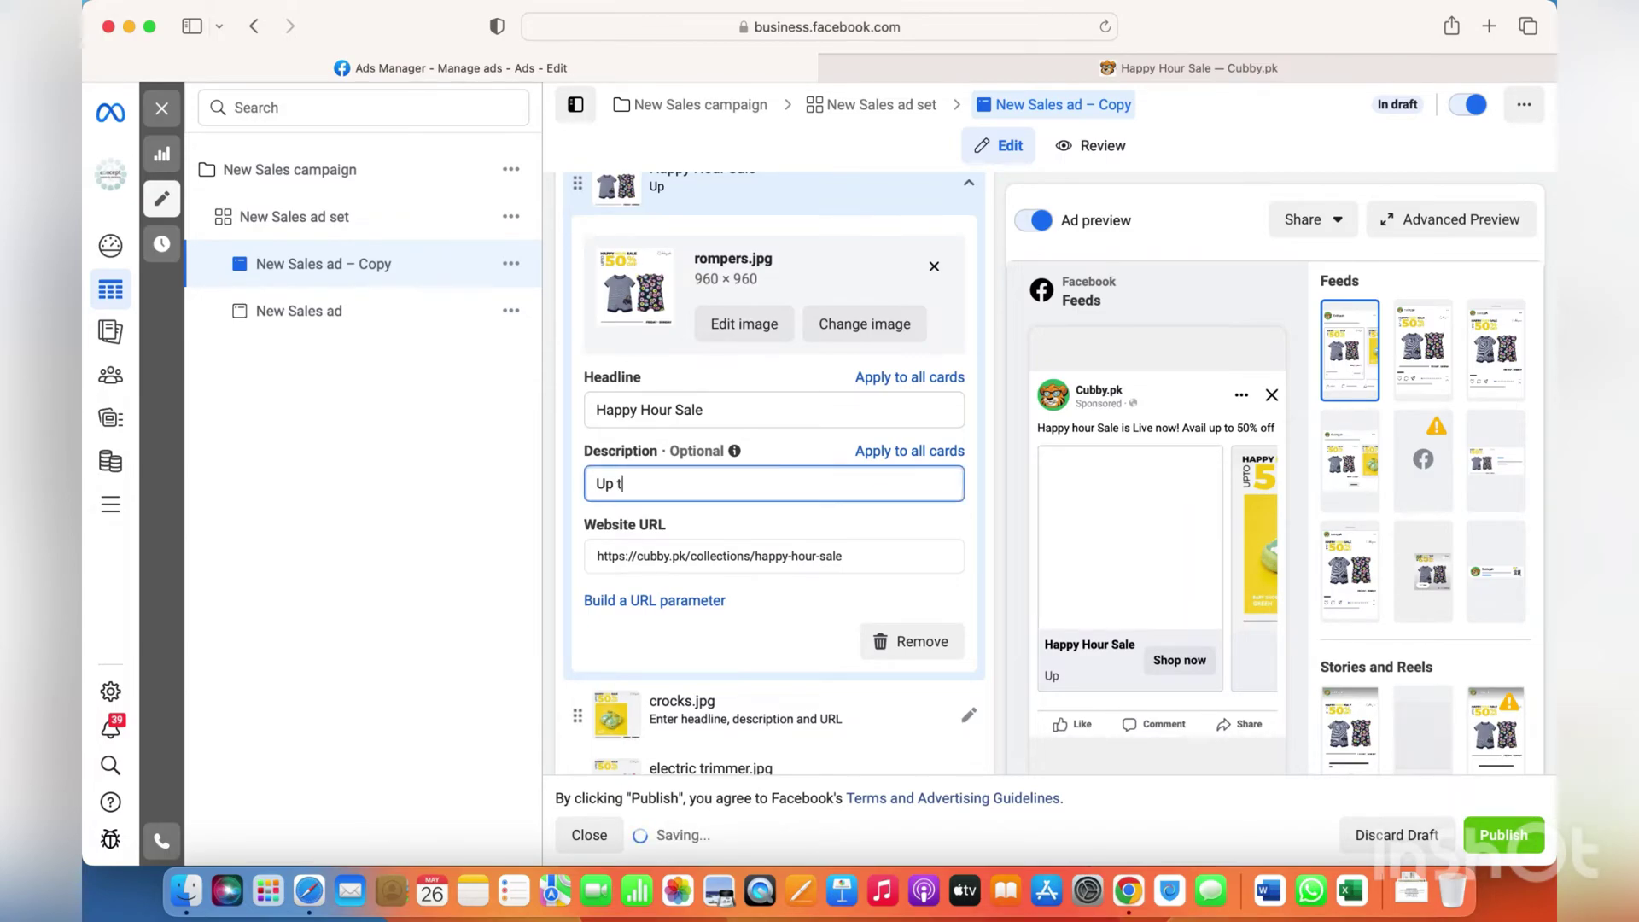
click(689, 483)
text(o)
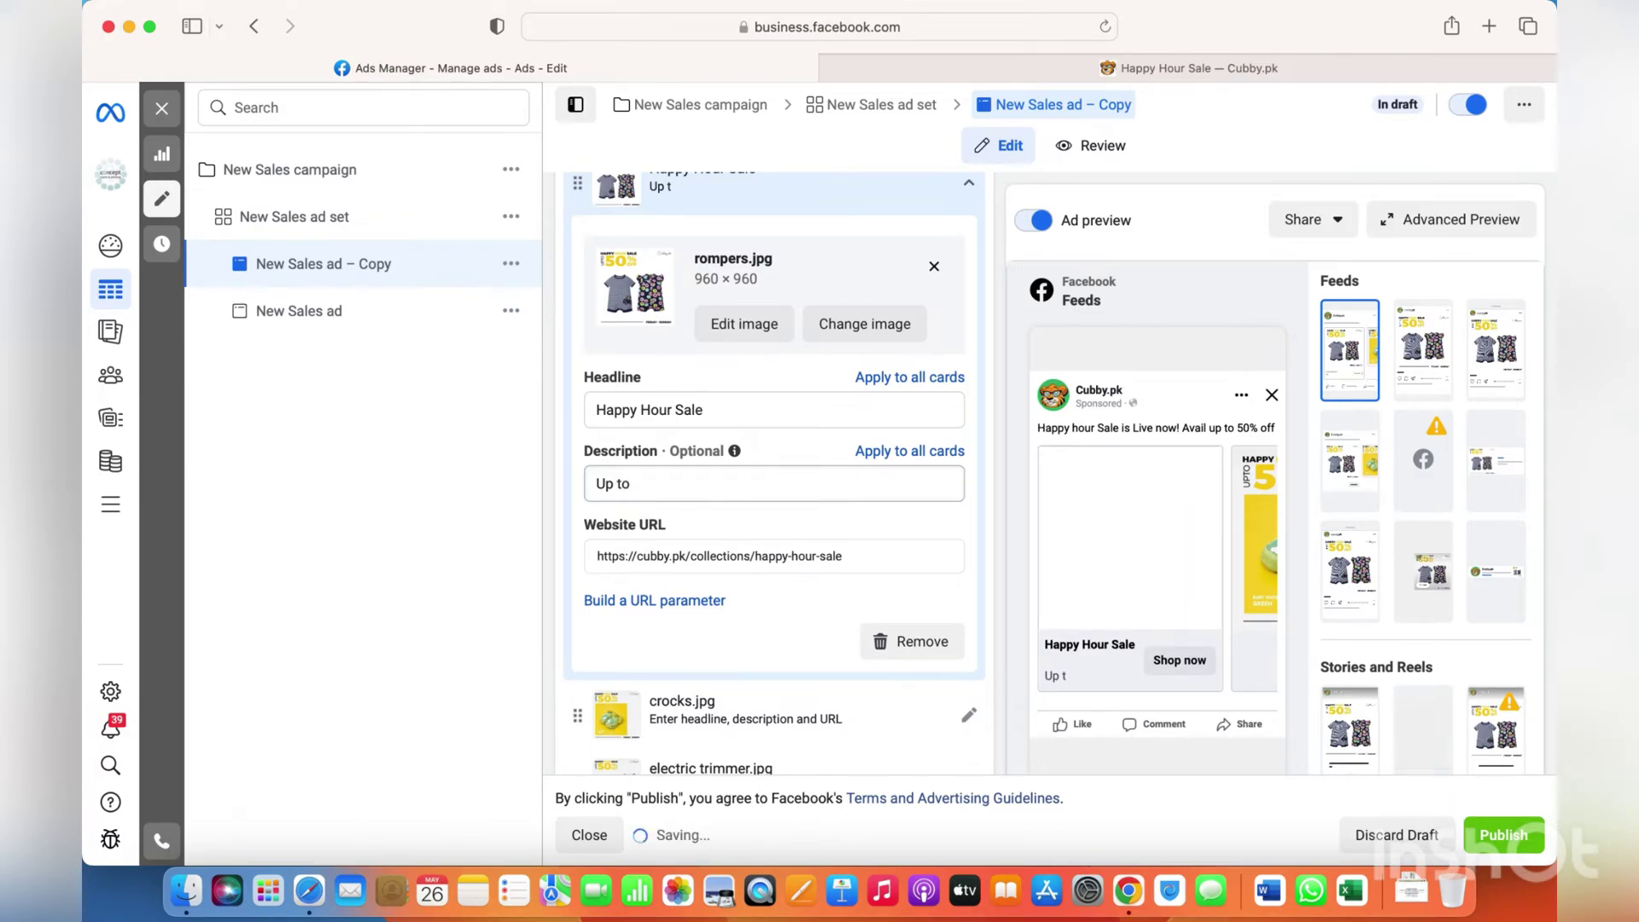
click(689, 484)
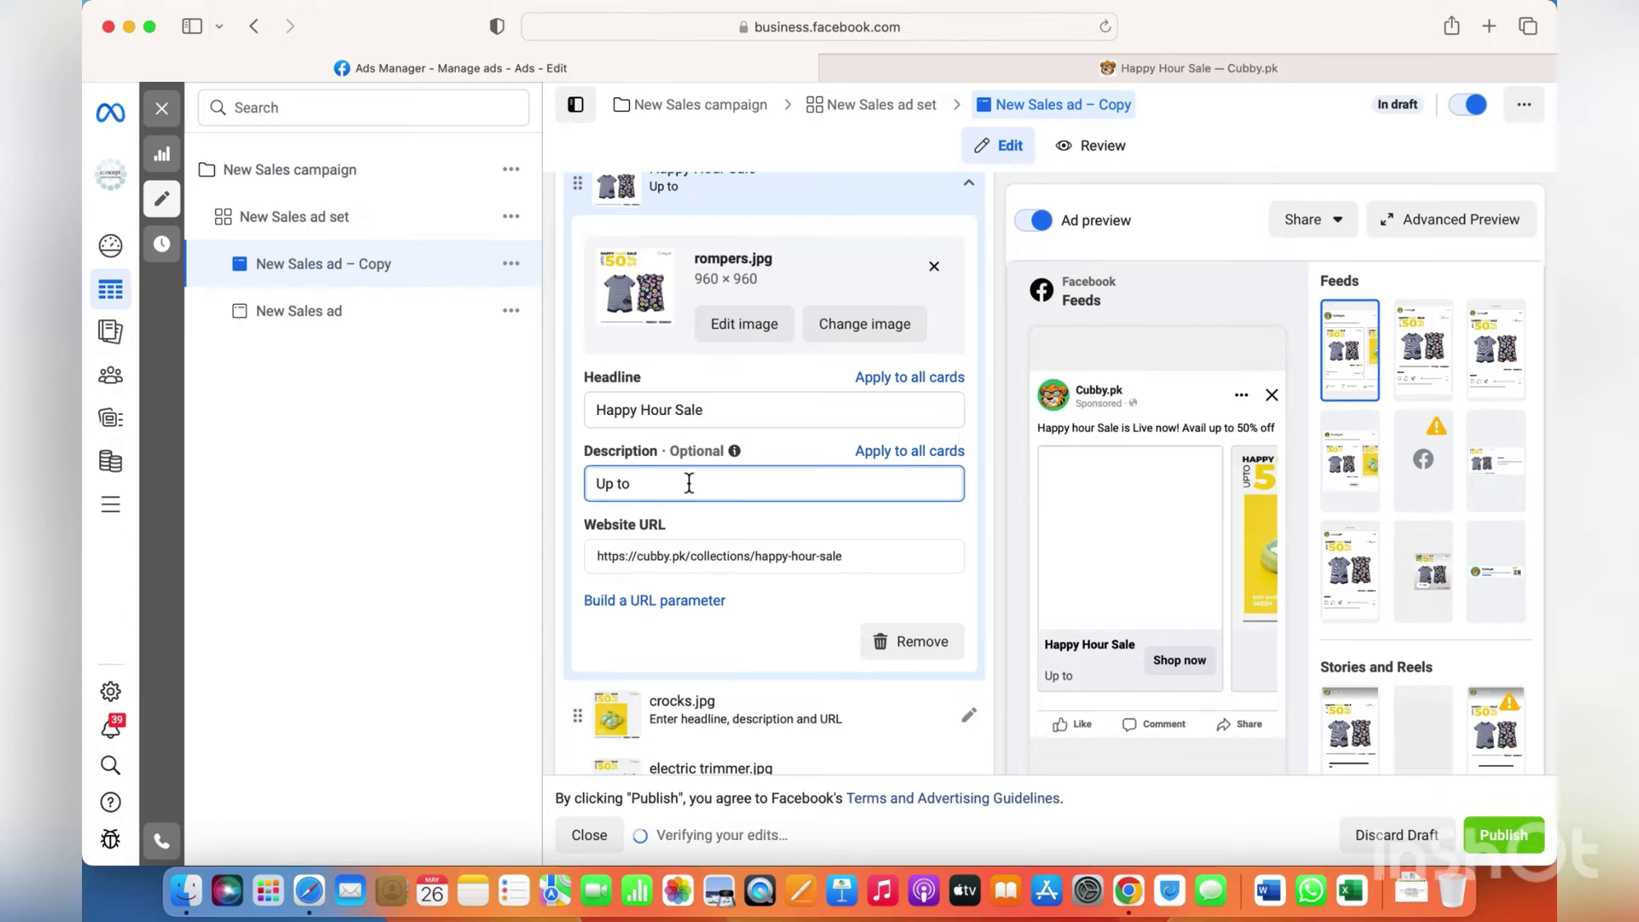
click(690, 483)
text(5)
text(0)
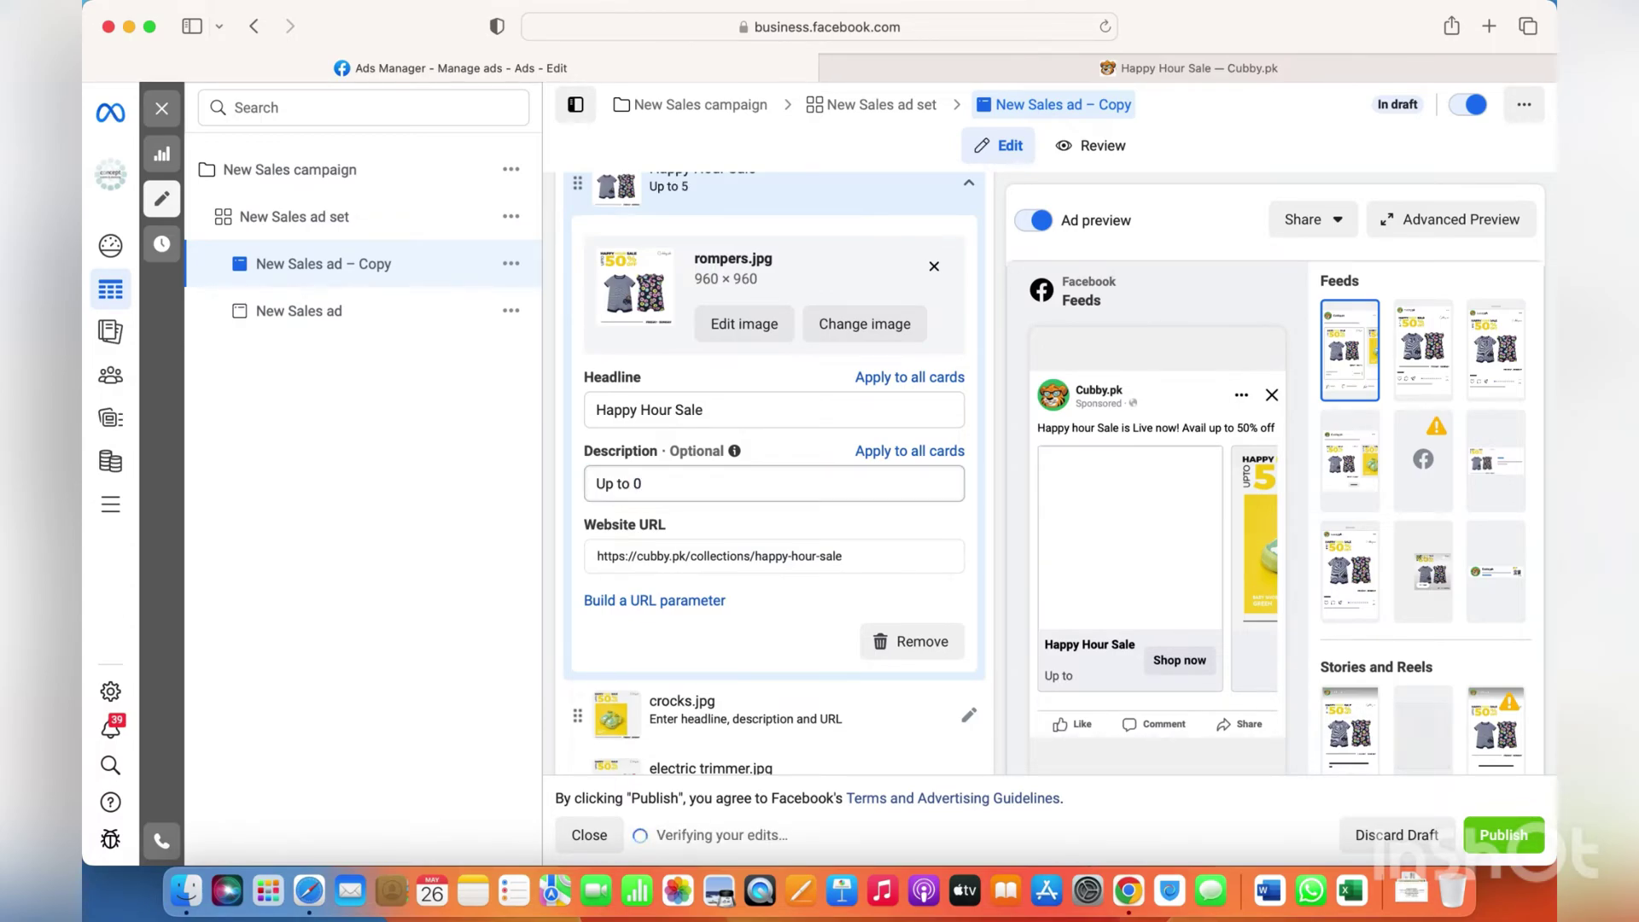
click(689, 481)
key(BackSpace)
text(50)
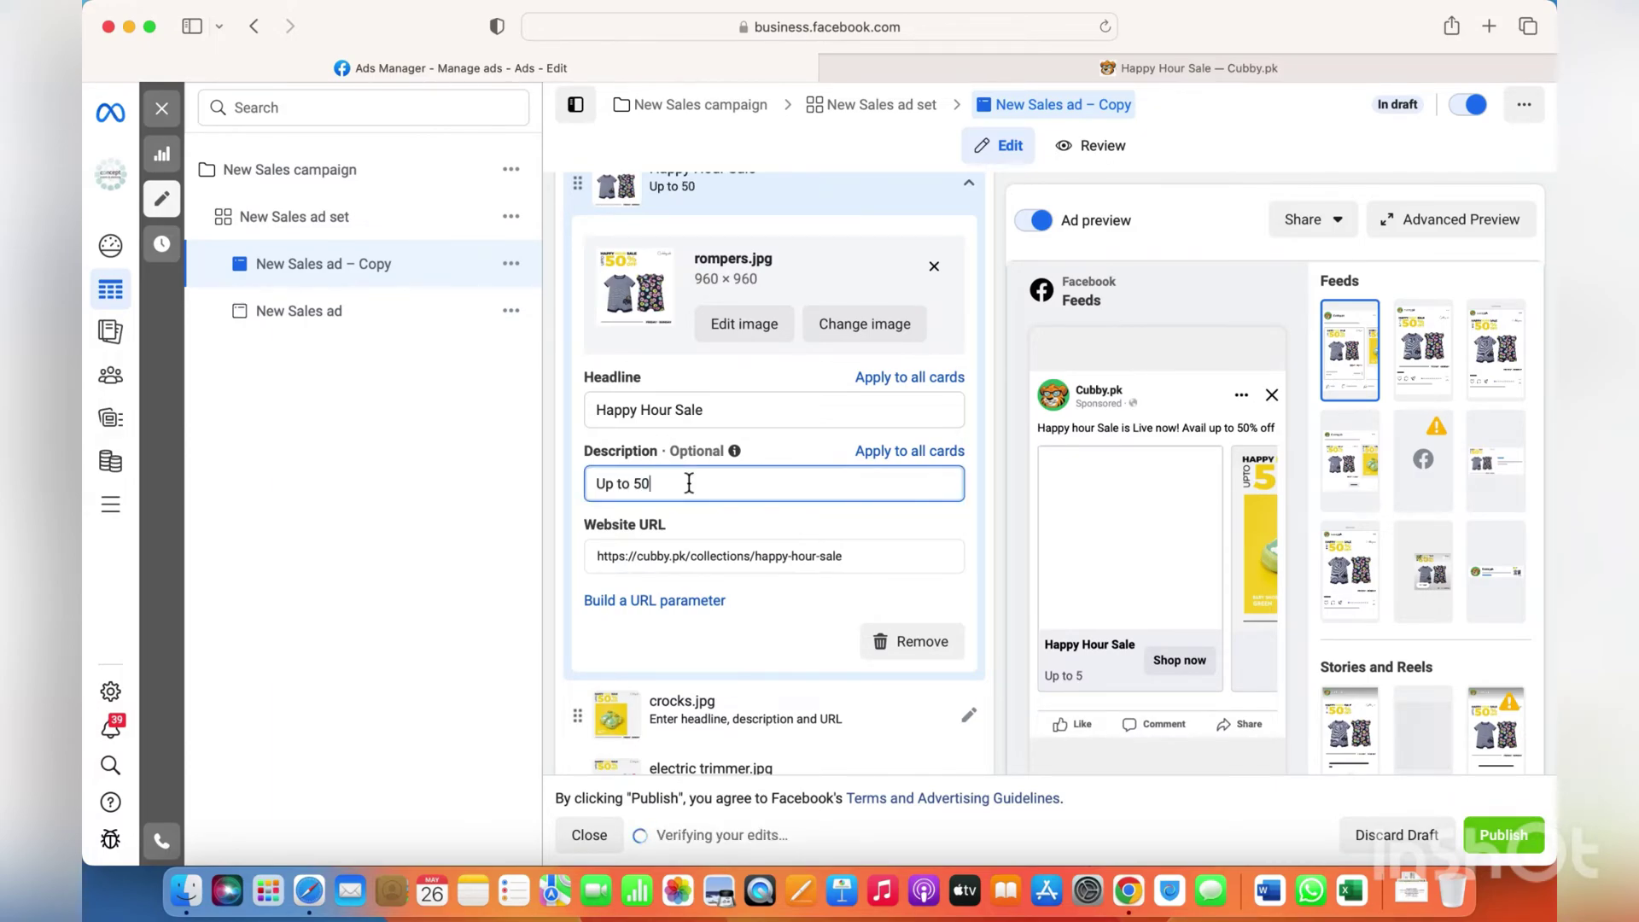
text(%)
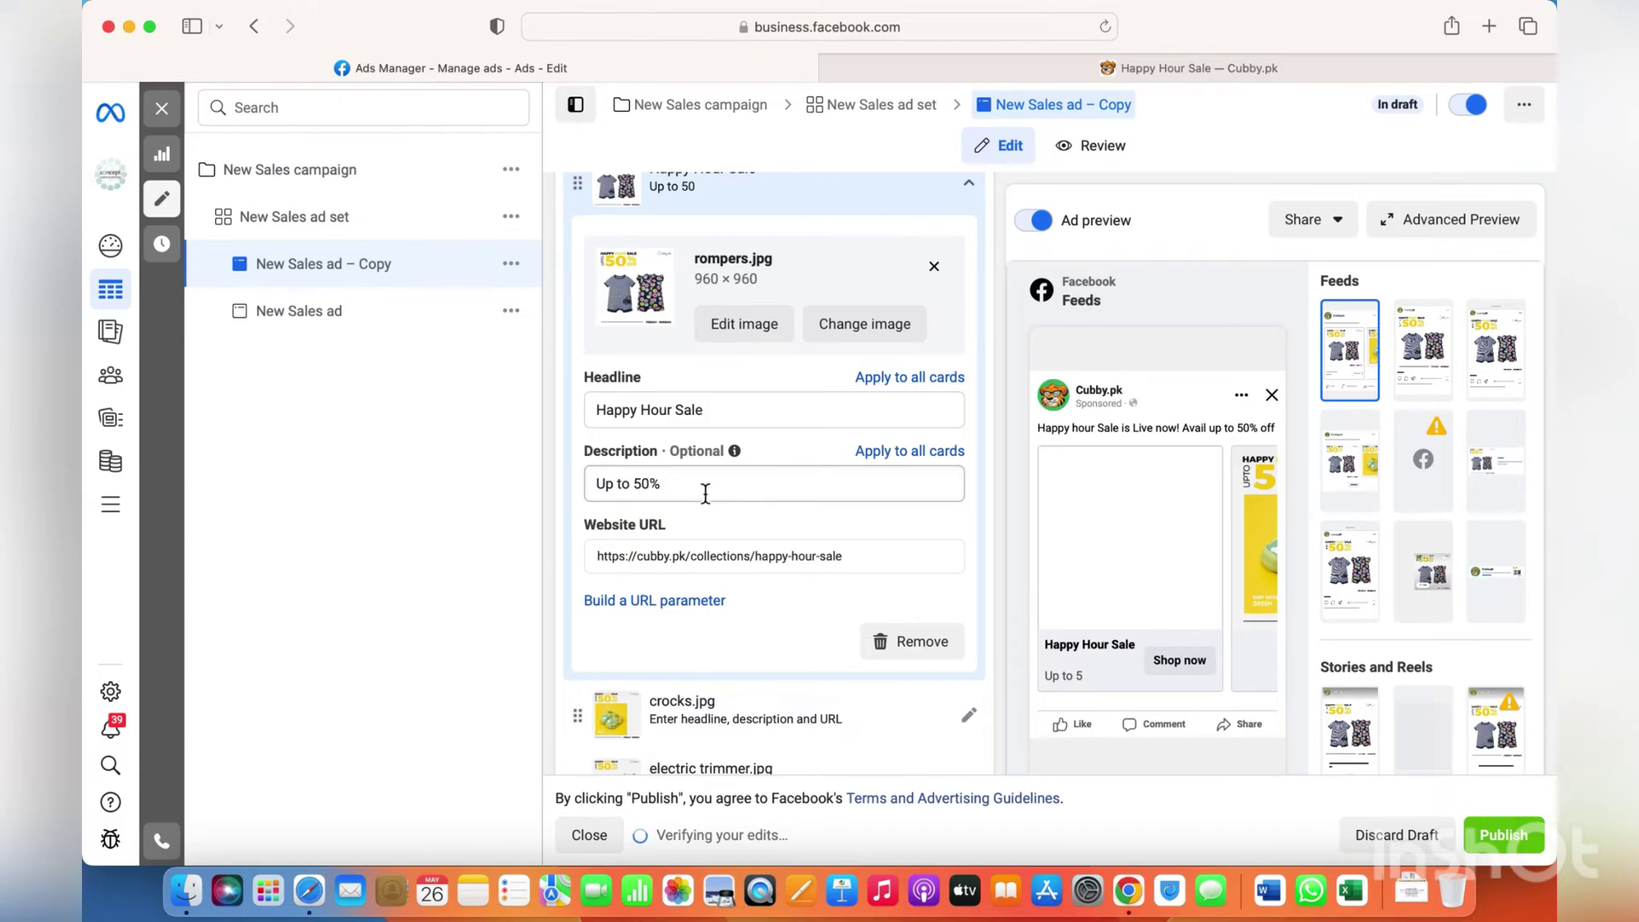
click(704, 488)
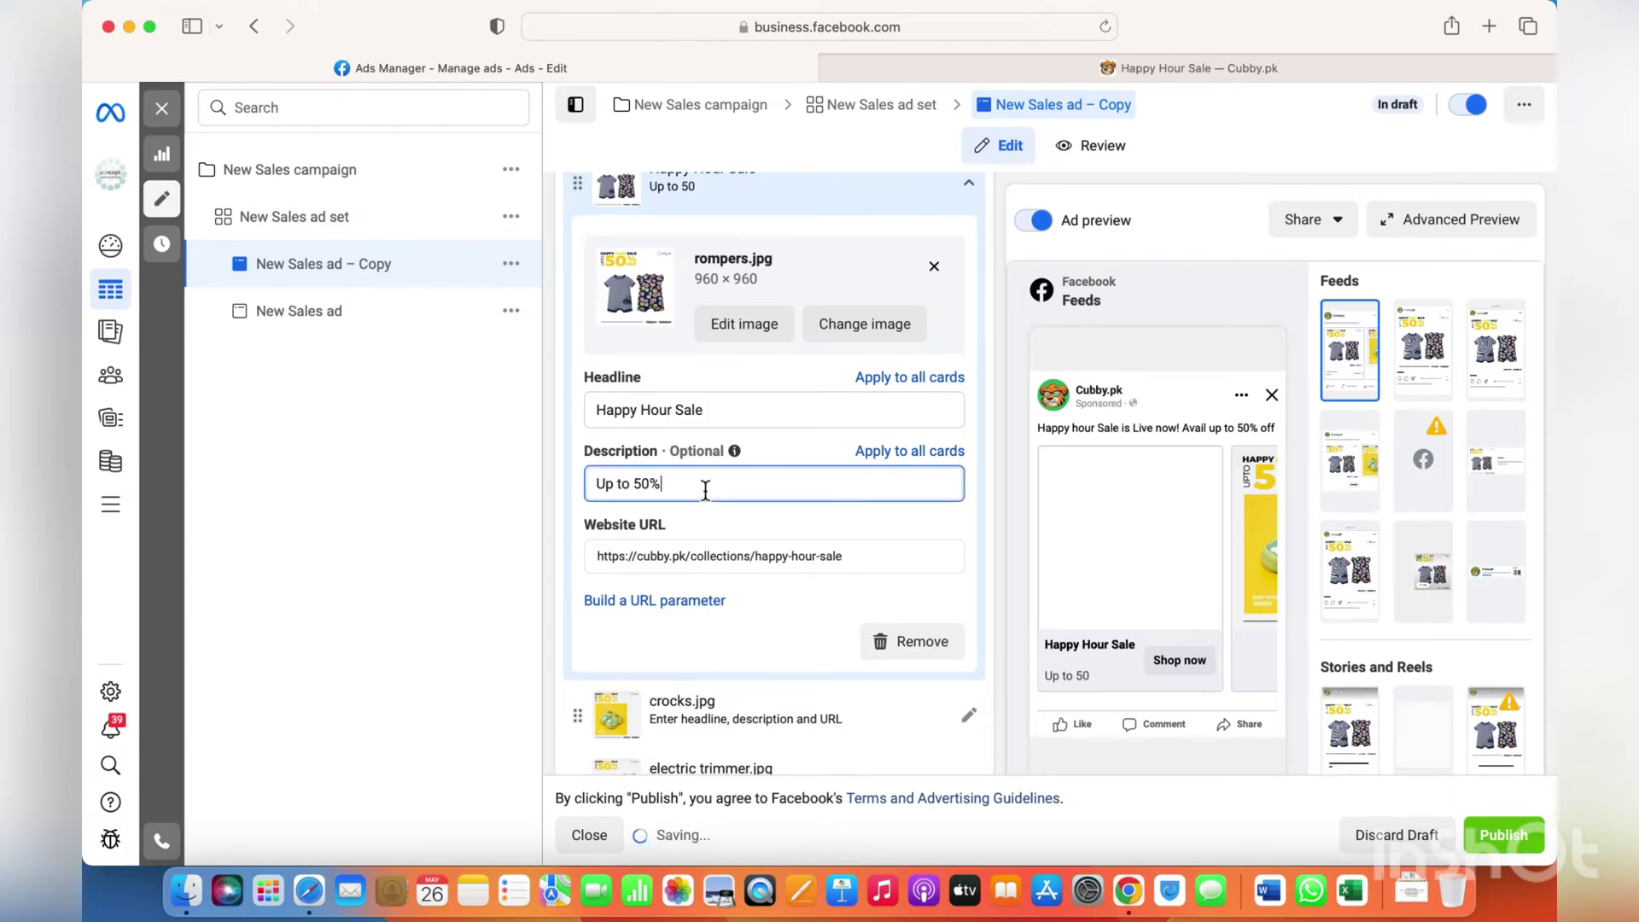
Apply the Happy Hour Sale headline and Up to 50% description to all cards.
click(865, 563)
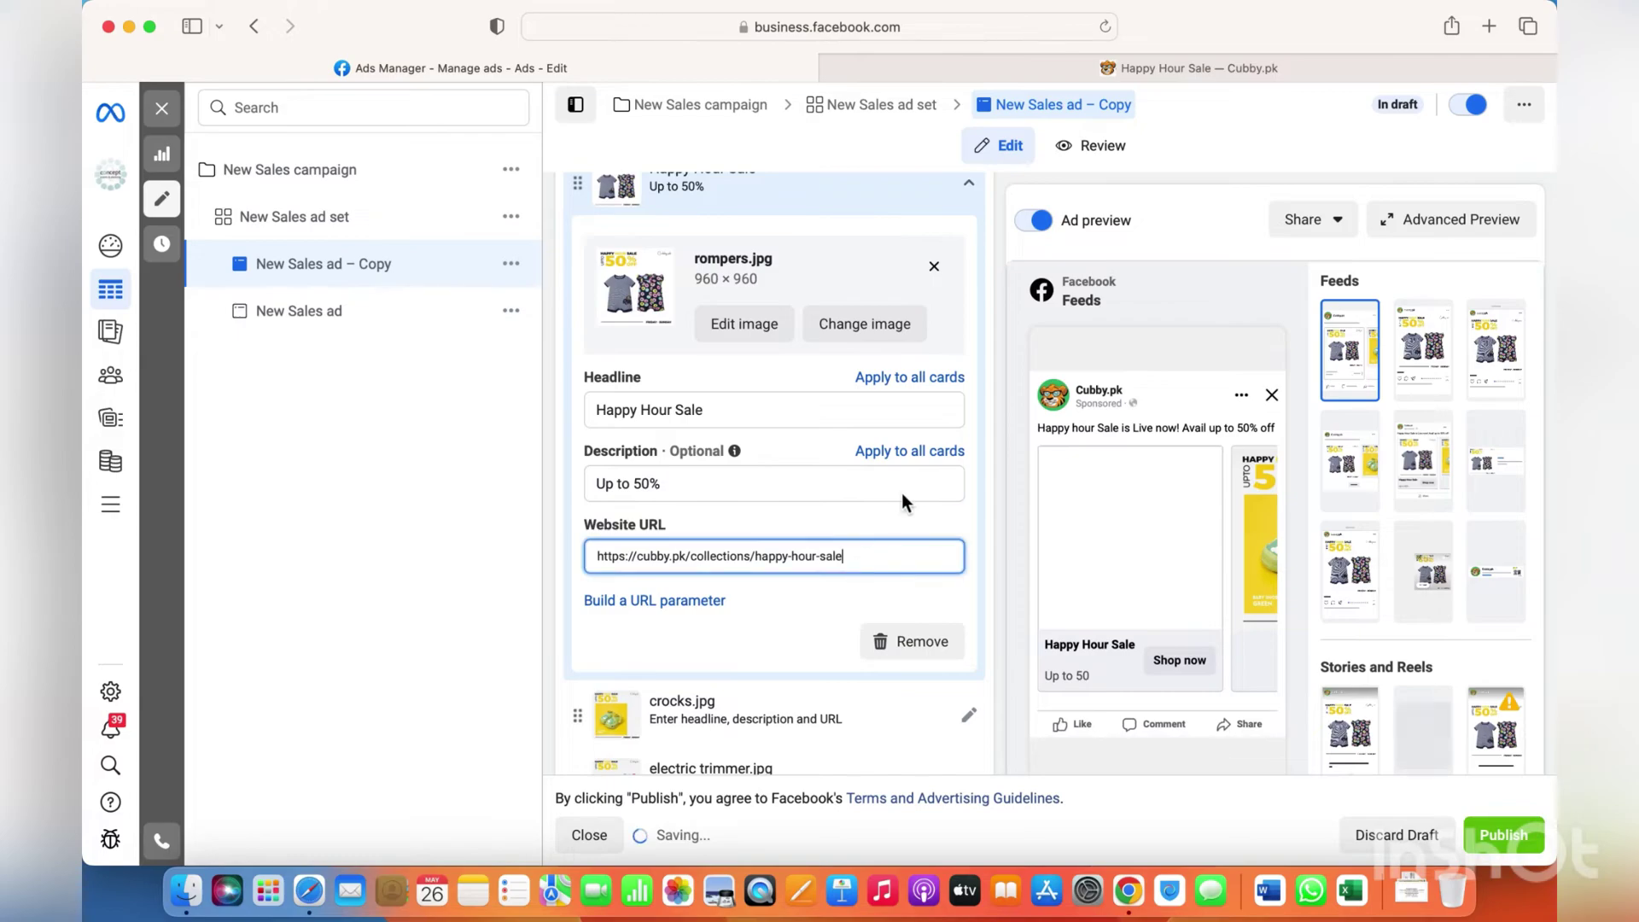
click(927, 387)
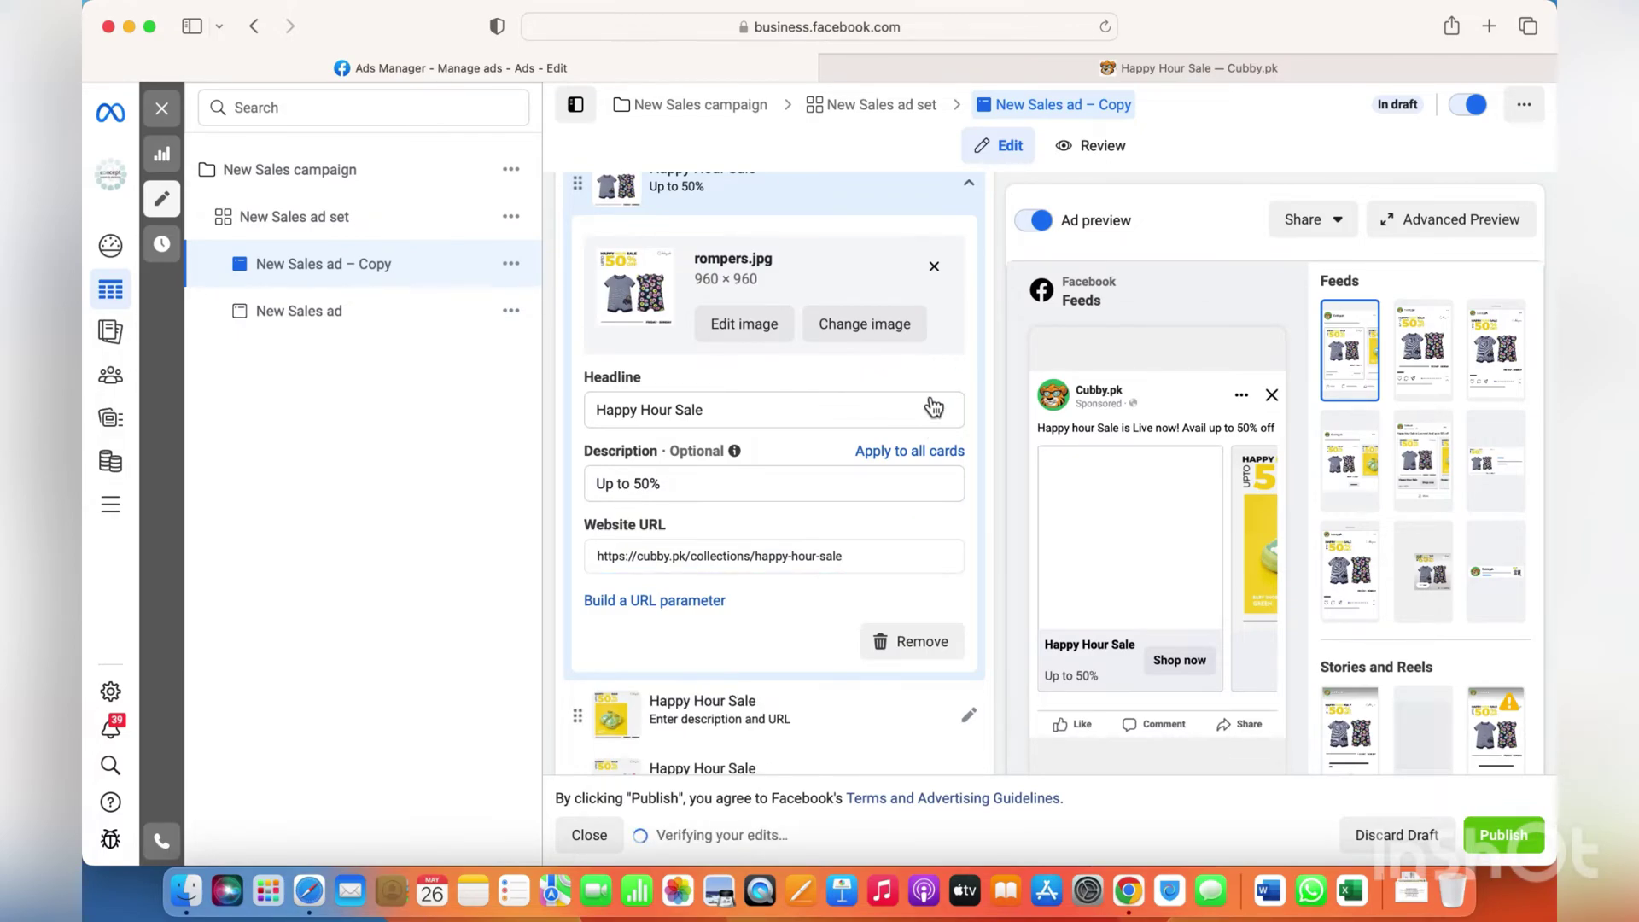
click(923, 462)
Review the carousel cards' text and the ad settings before publishing.
scroll(879, 510, down, 10)
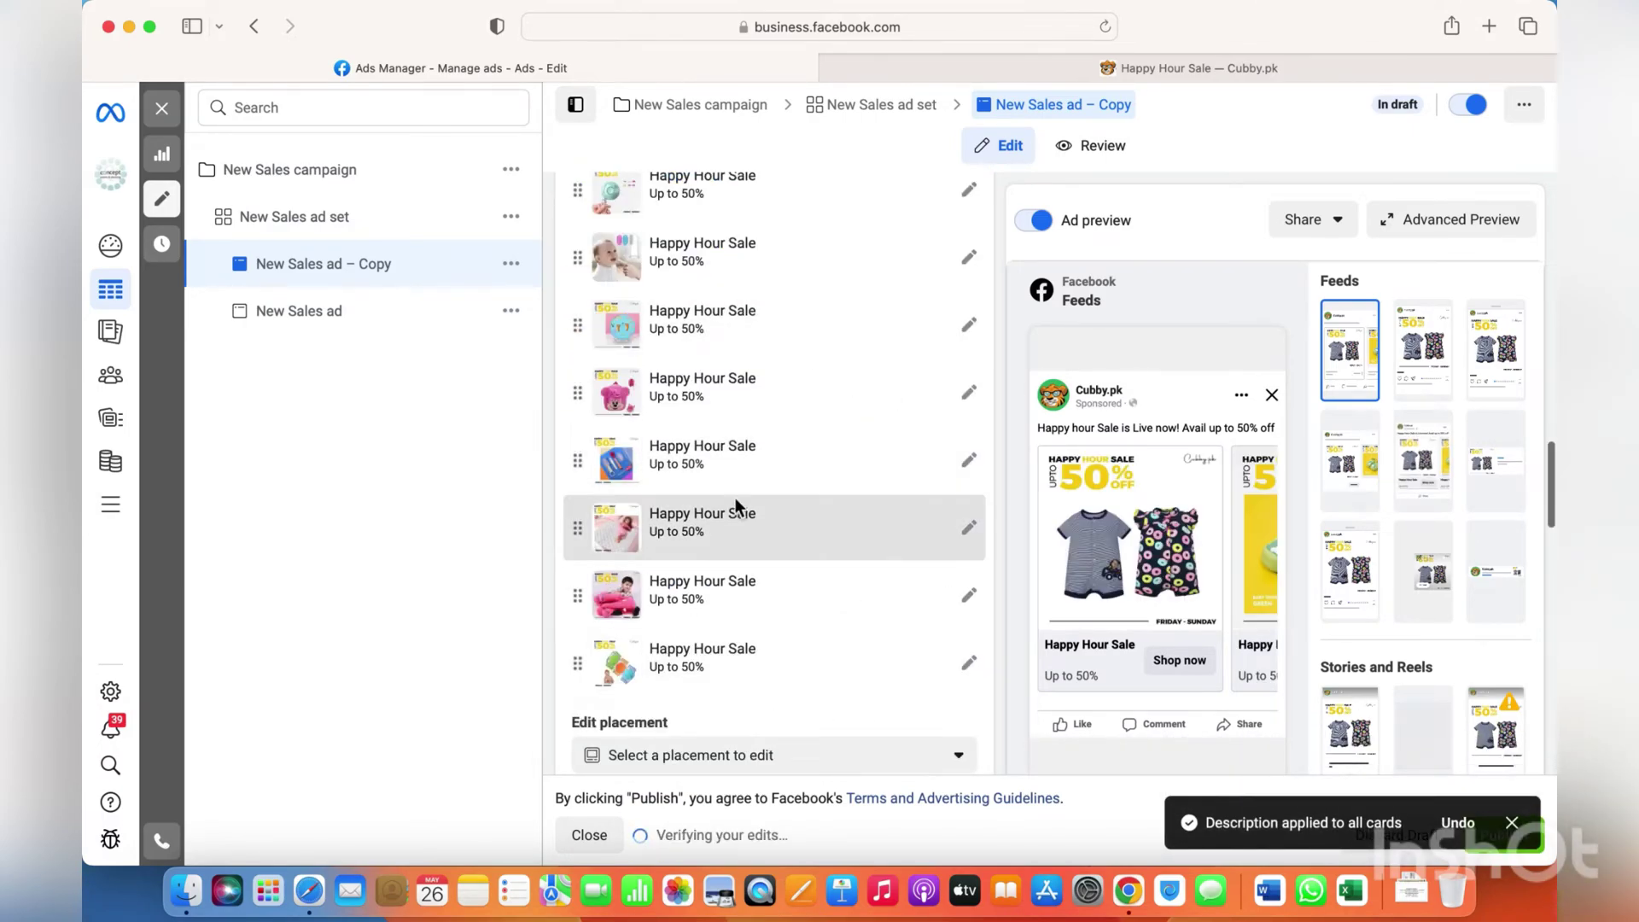
click(735, 455)
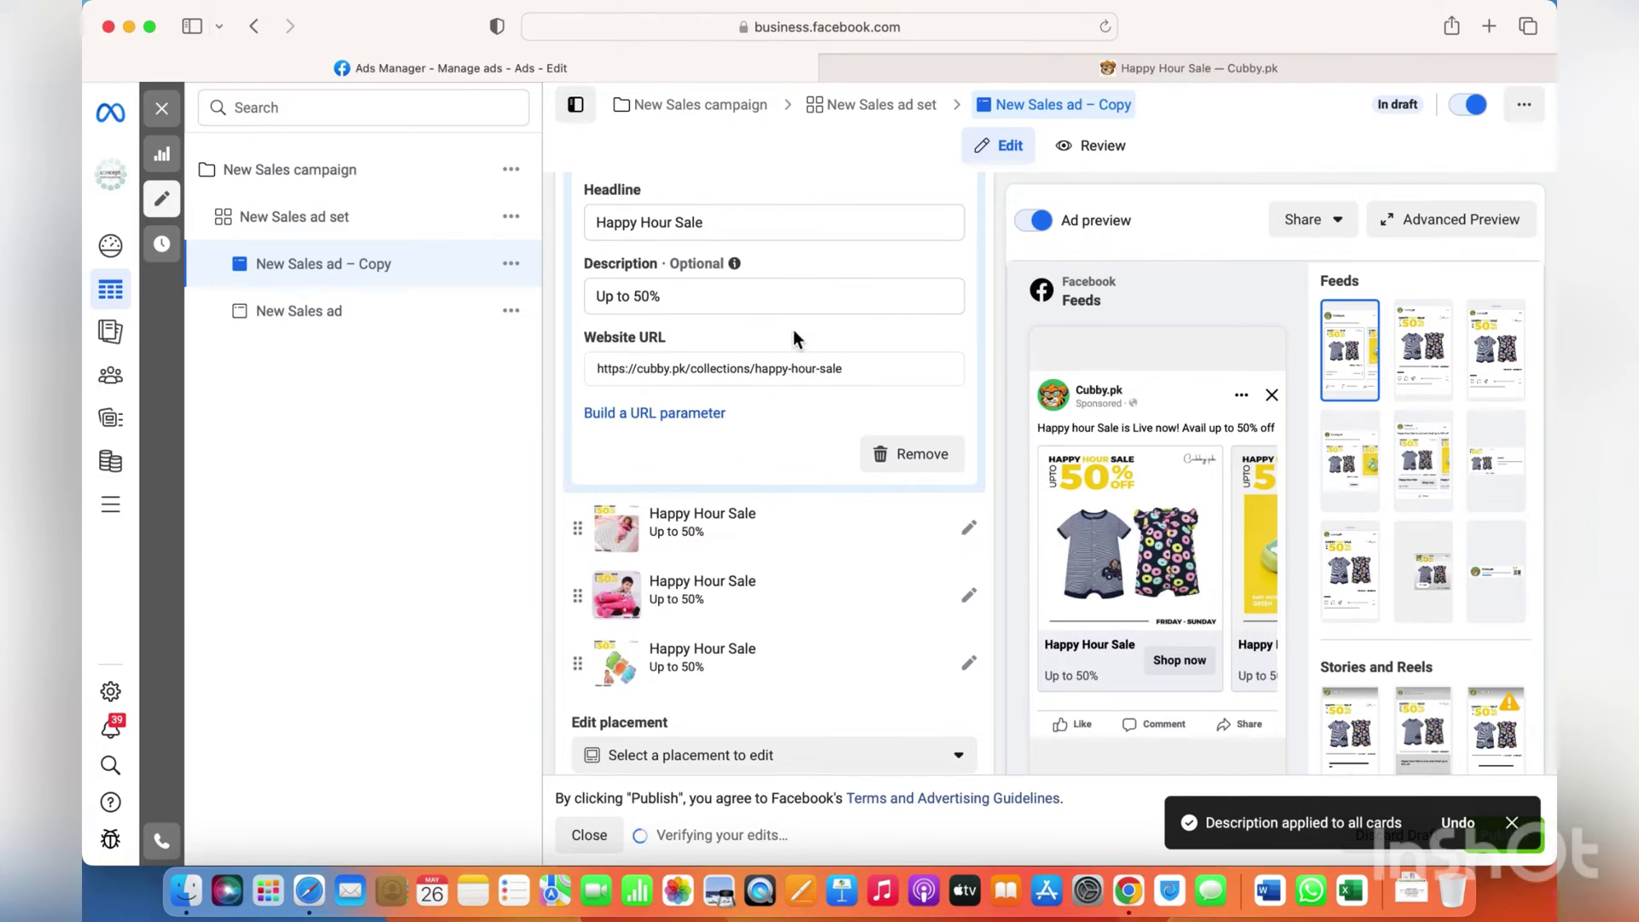
scroll(792, 483, down, 4)
scroll(792, 484, down, 5)
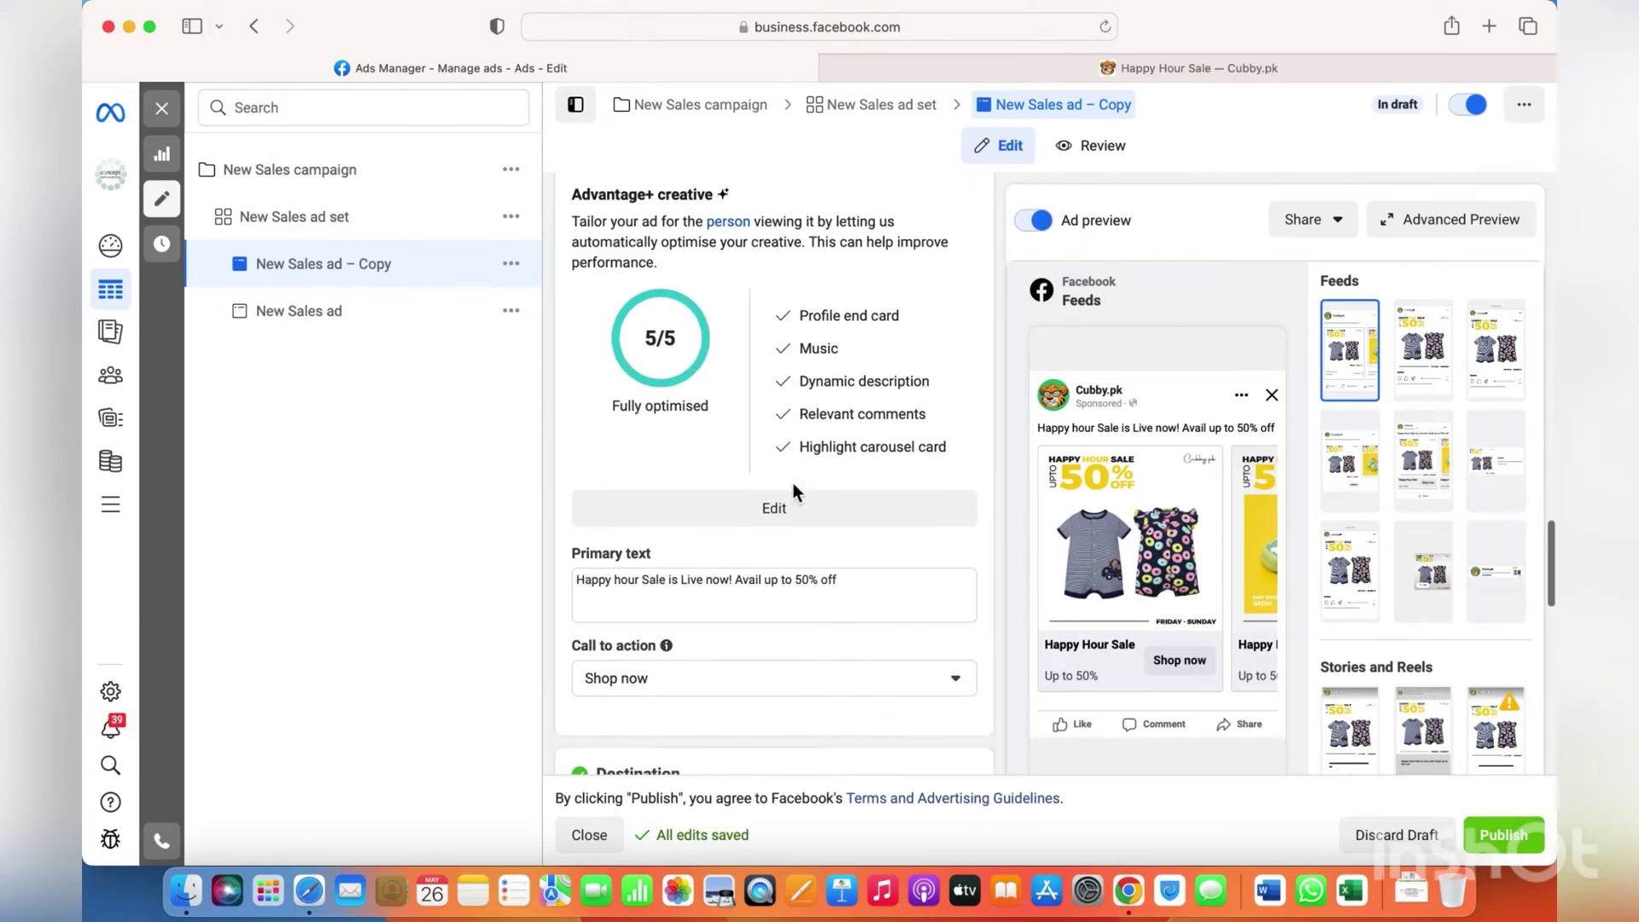
scroll(804, 495, down, 6)
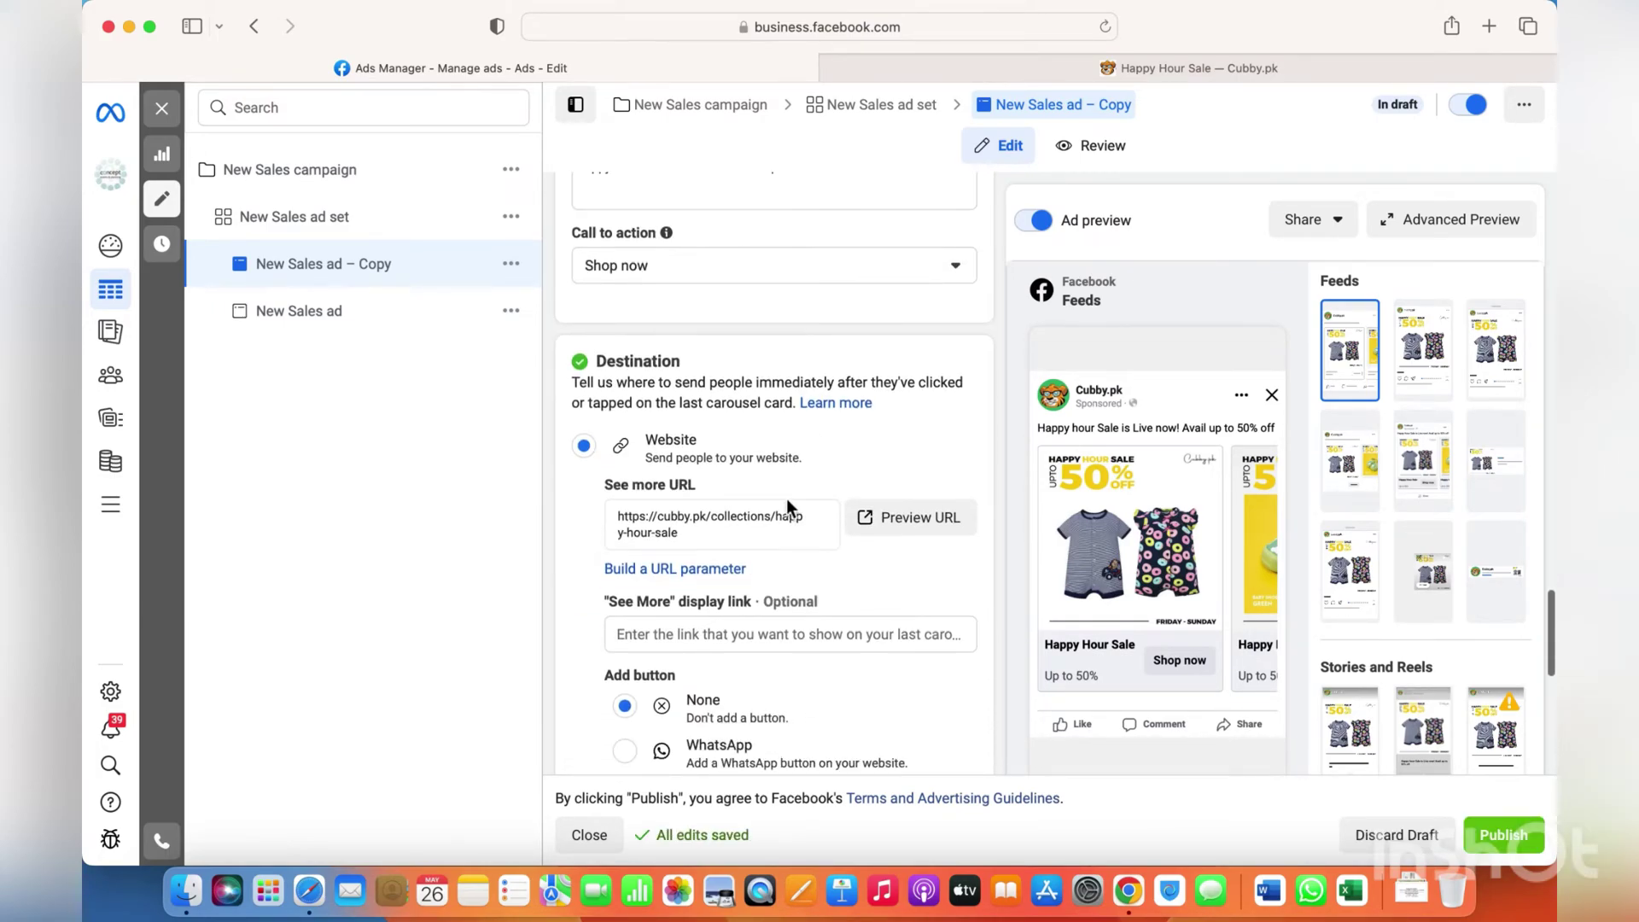
scroll(725, 530, down, 5)
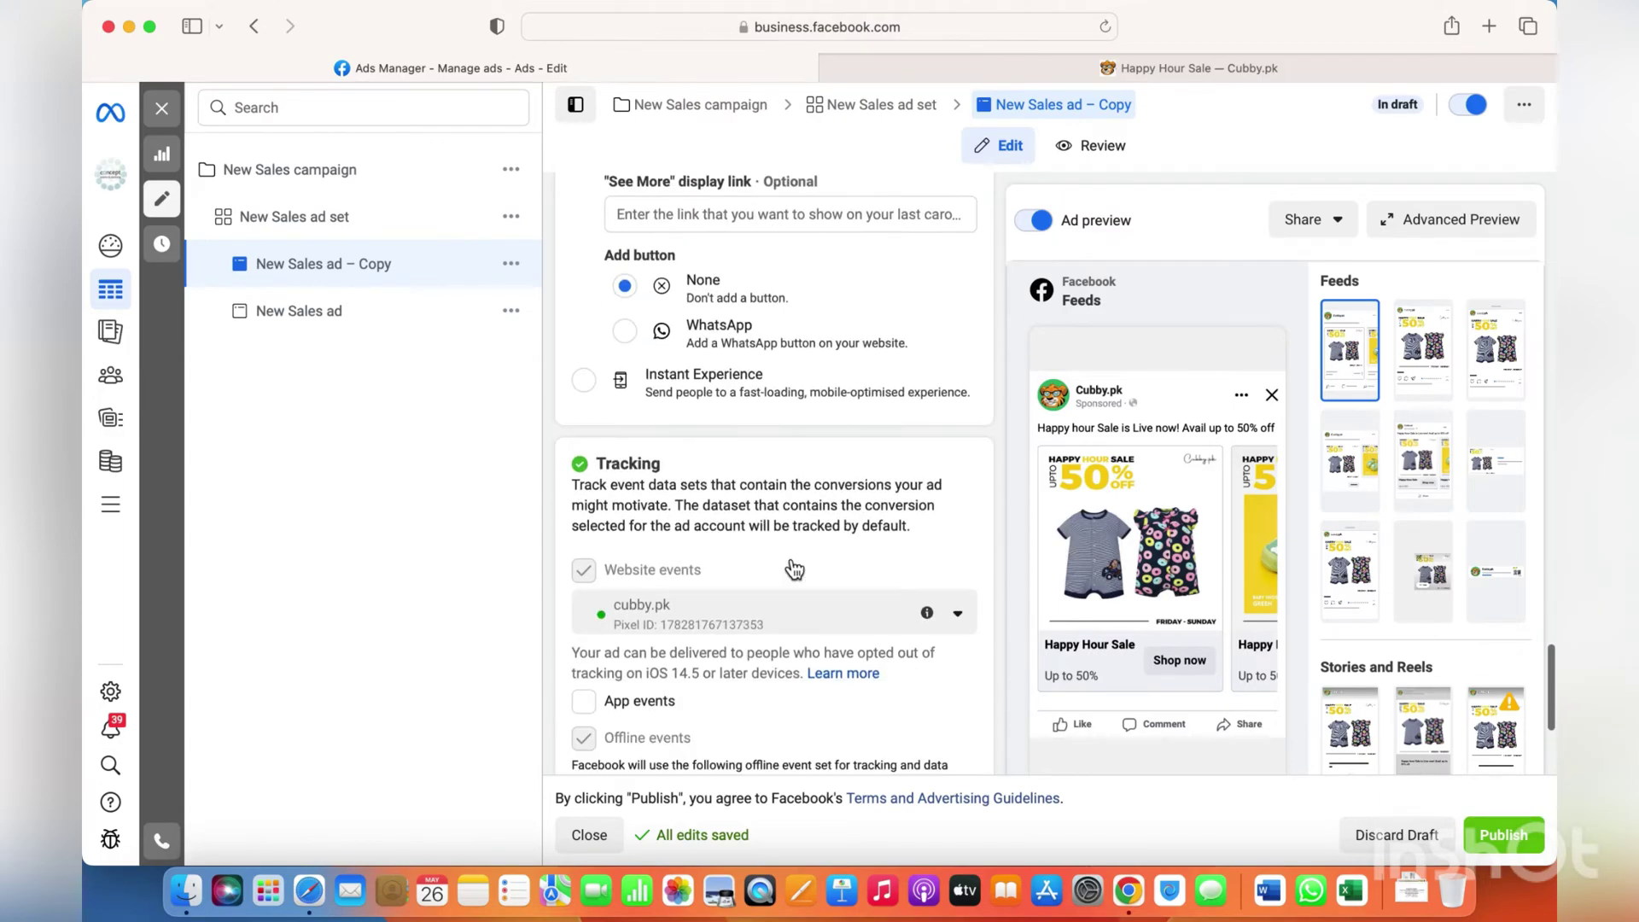
scroll(789, 556, down, 2)
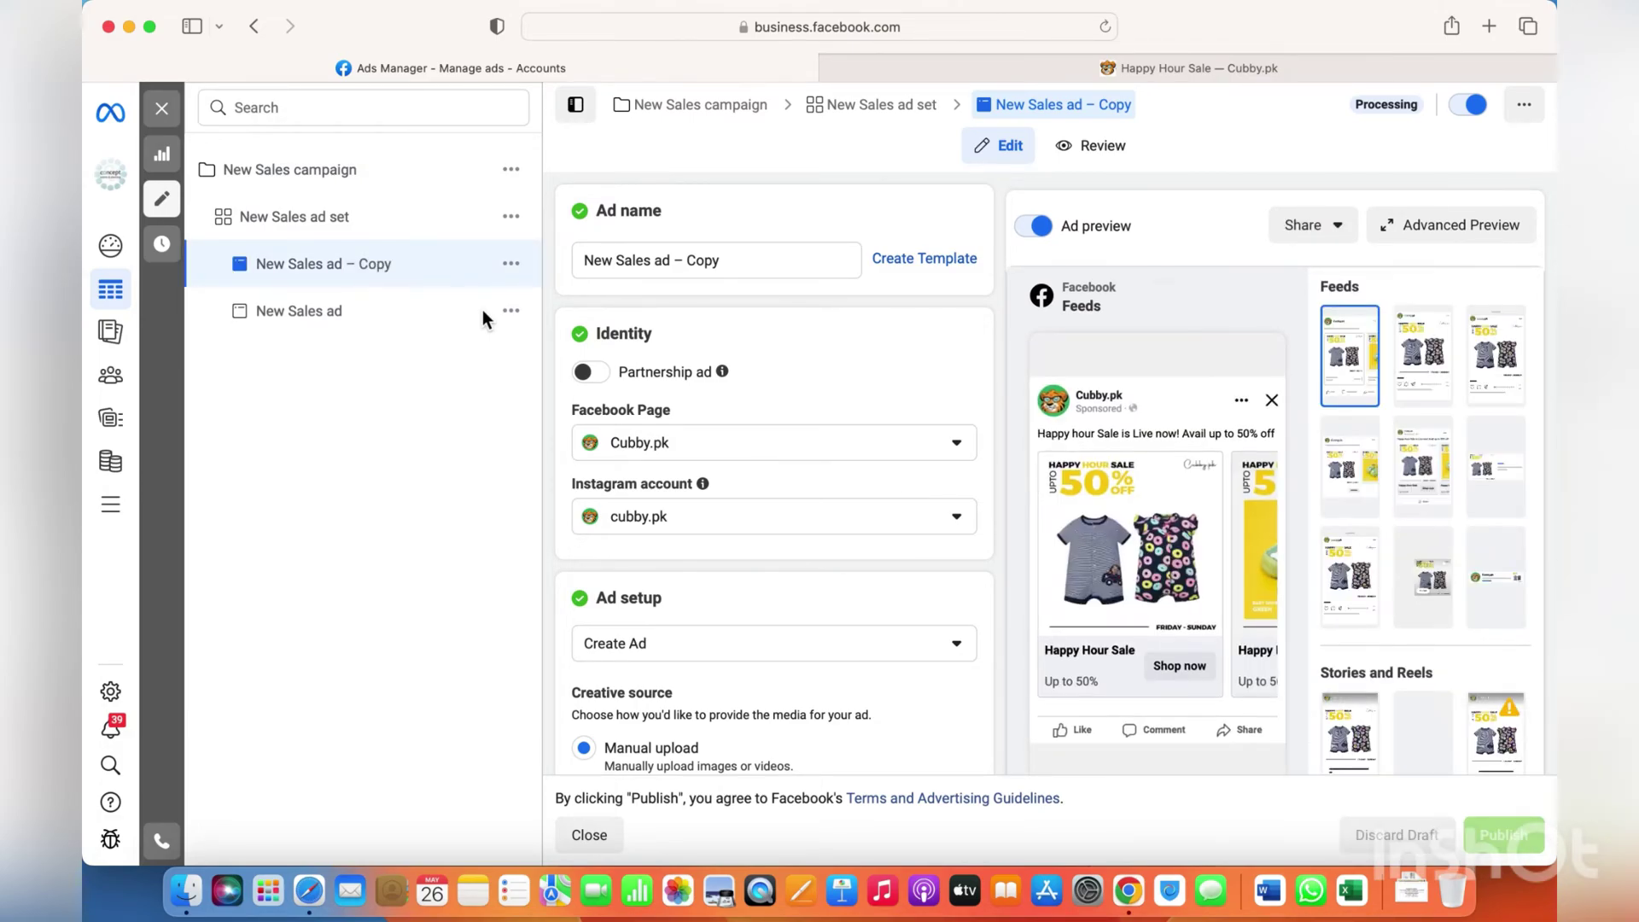
Duplicate the carousel ad to create New Sales ad – Copy 2.
click(511, 266)
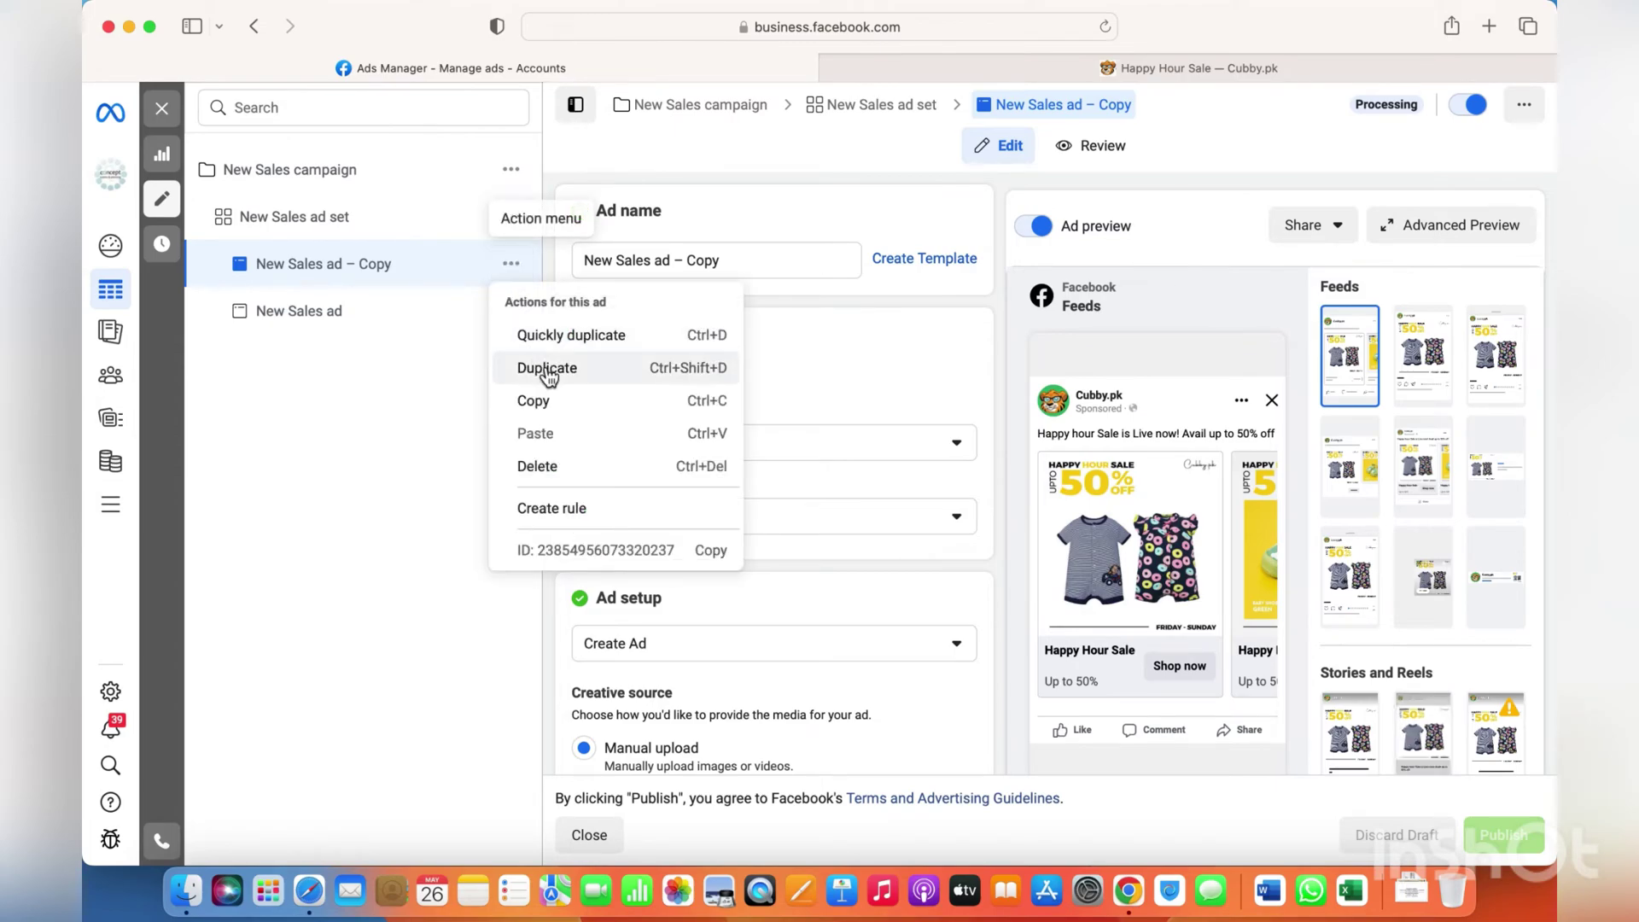
click(546, 372)
click(1064, 619)
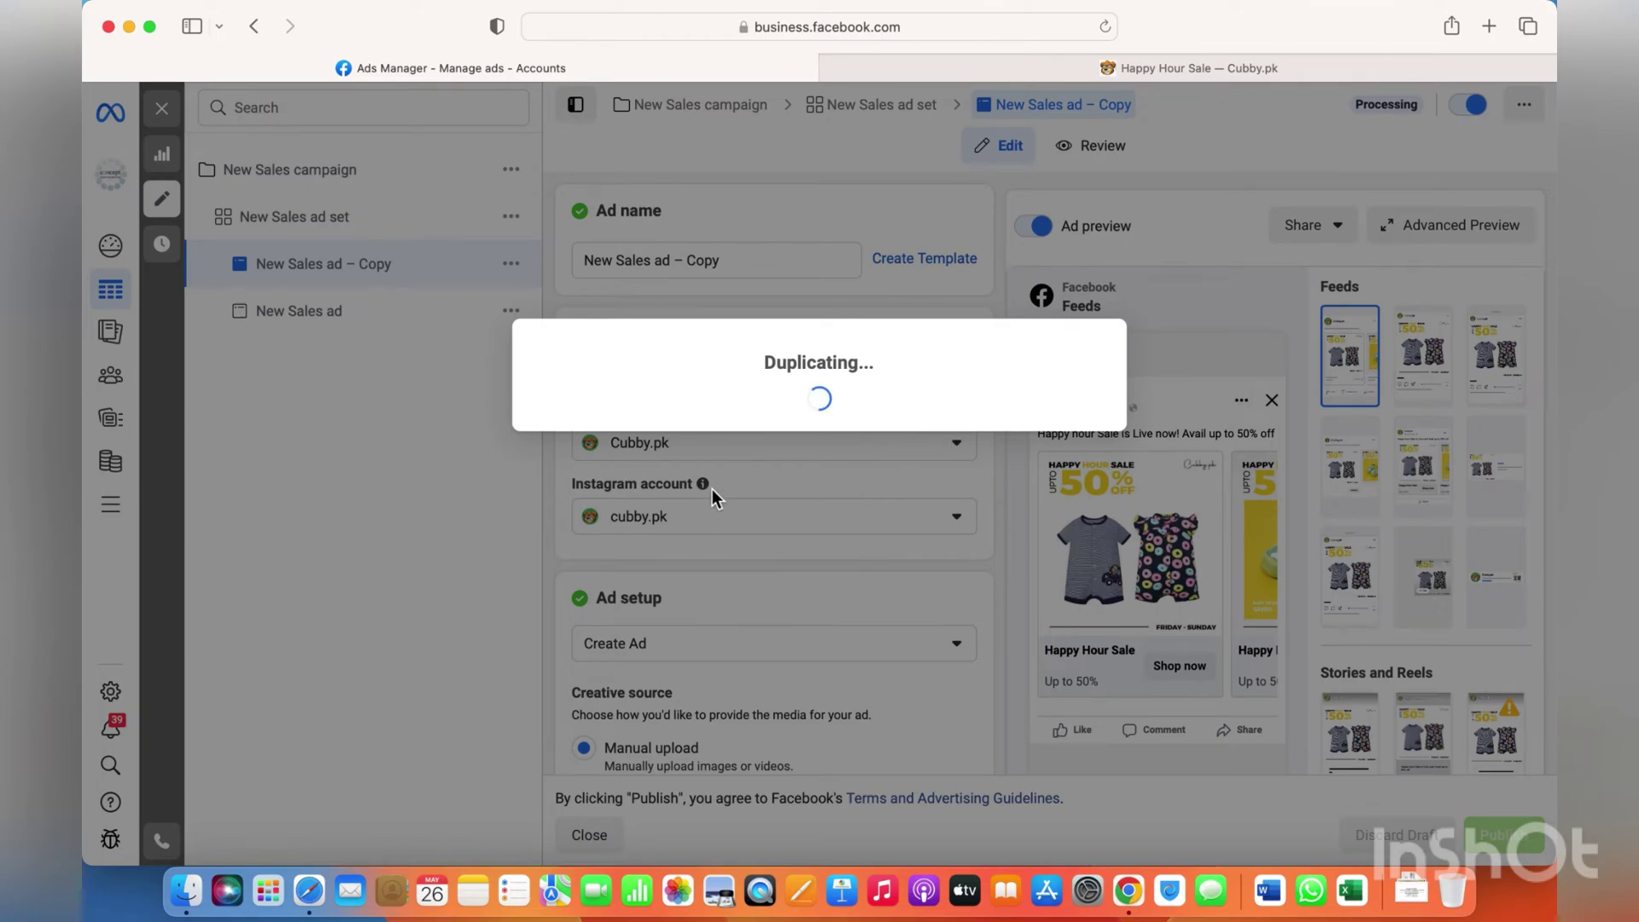
scroll(773, 504, down, 5)
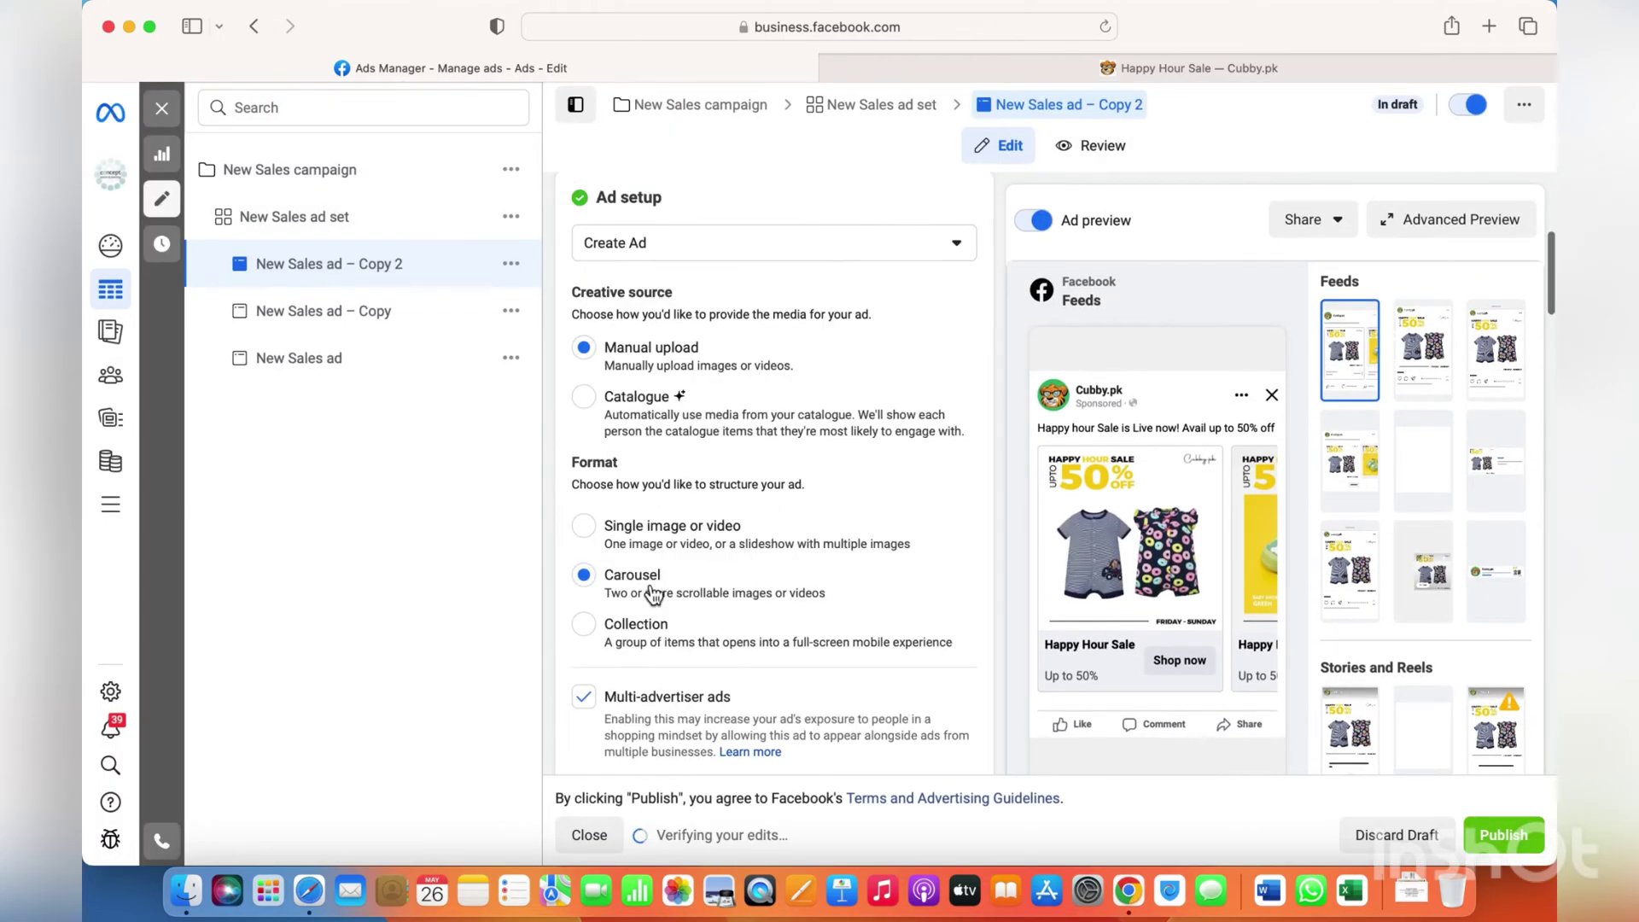
Change the Copy 2 ad's format to Single image or video.
click(730, 561)
scroll(730, 561, down, 3)
scroll(730, 561, down, 6)
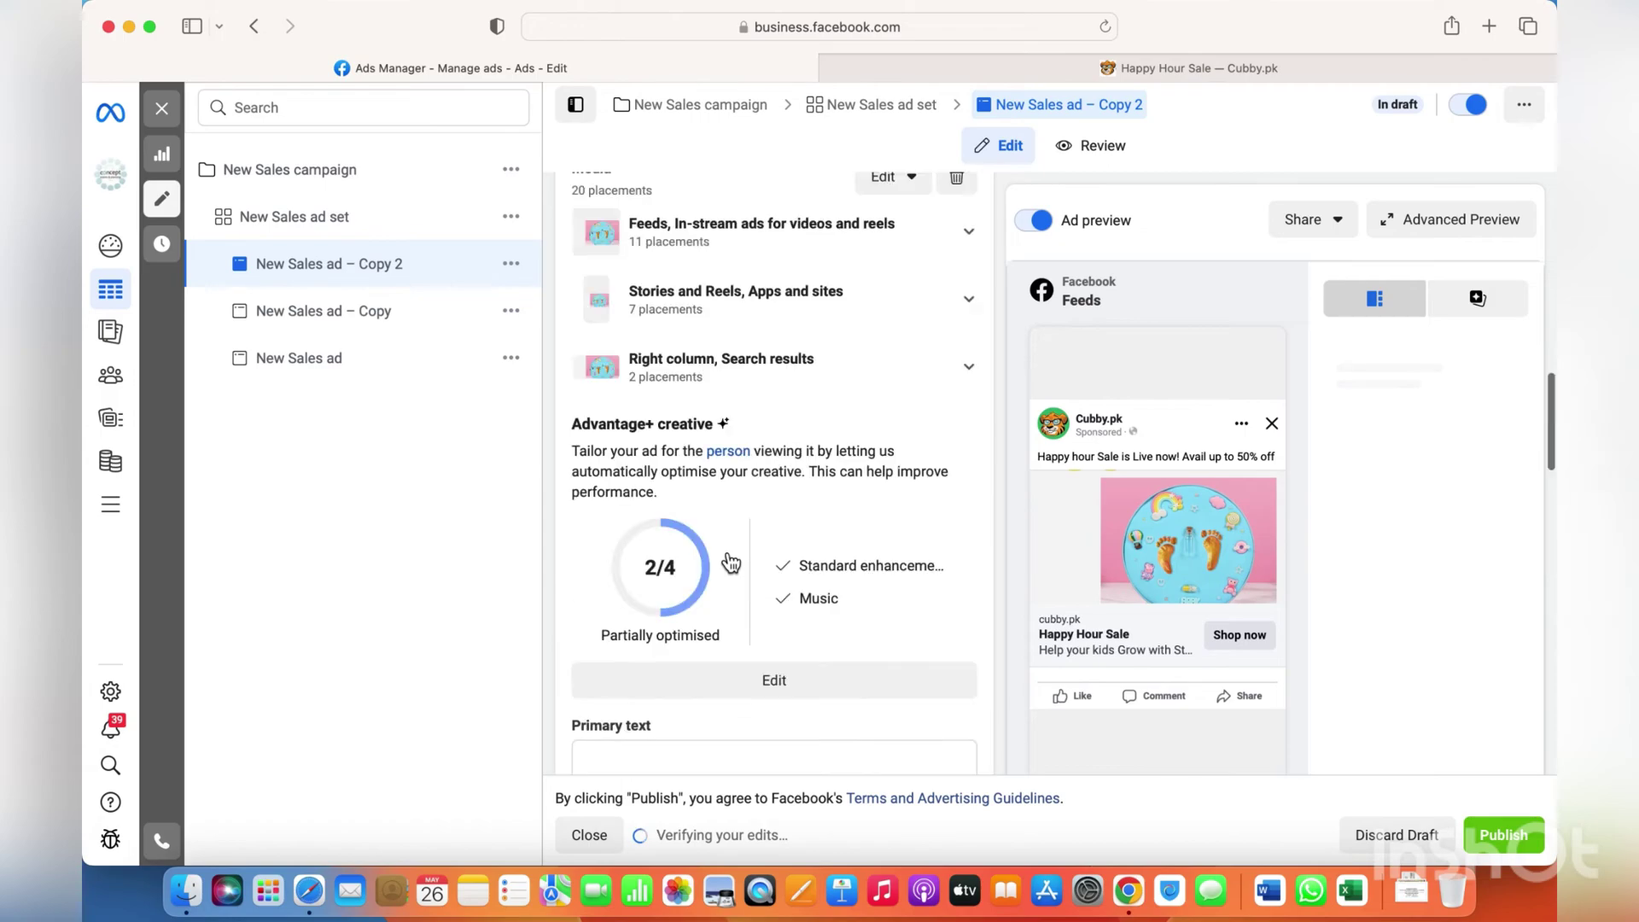
scroll(726, 560, up, 2)
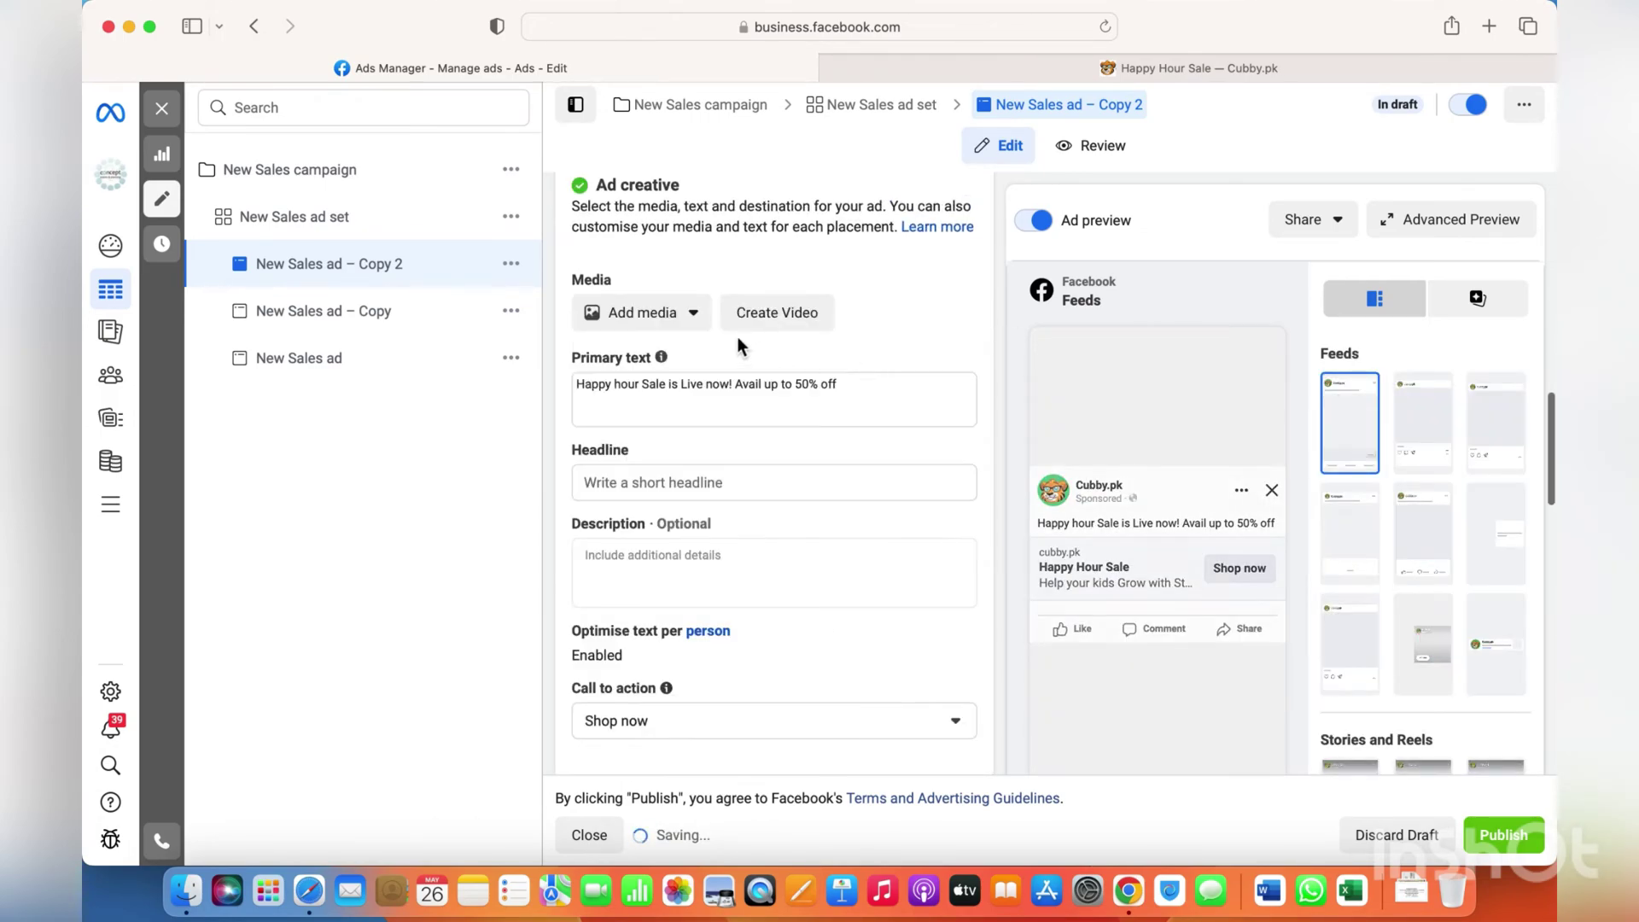
Pick crocks.jpg from the media library as the Copy 2 ad's image.
click(645, 313)
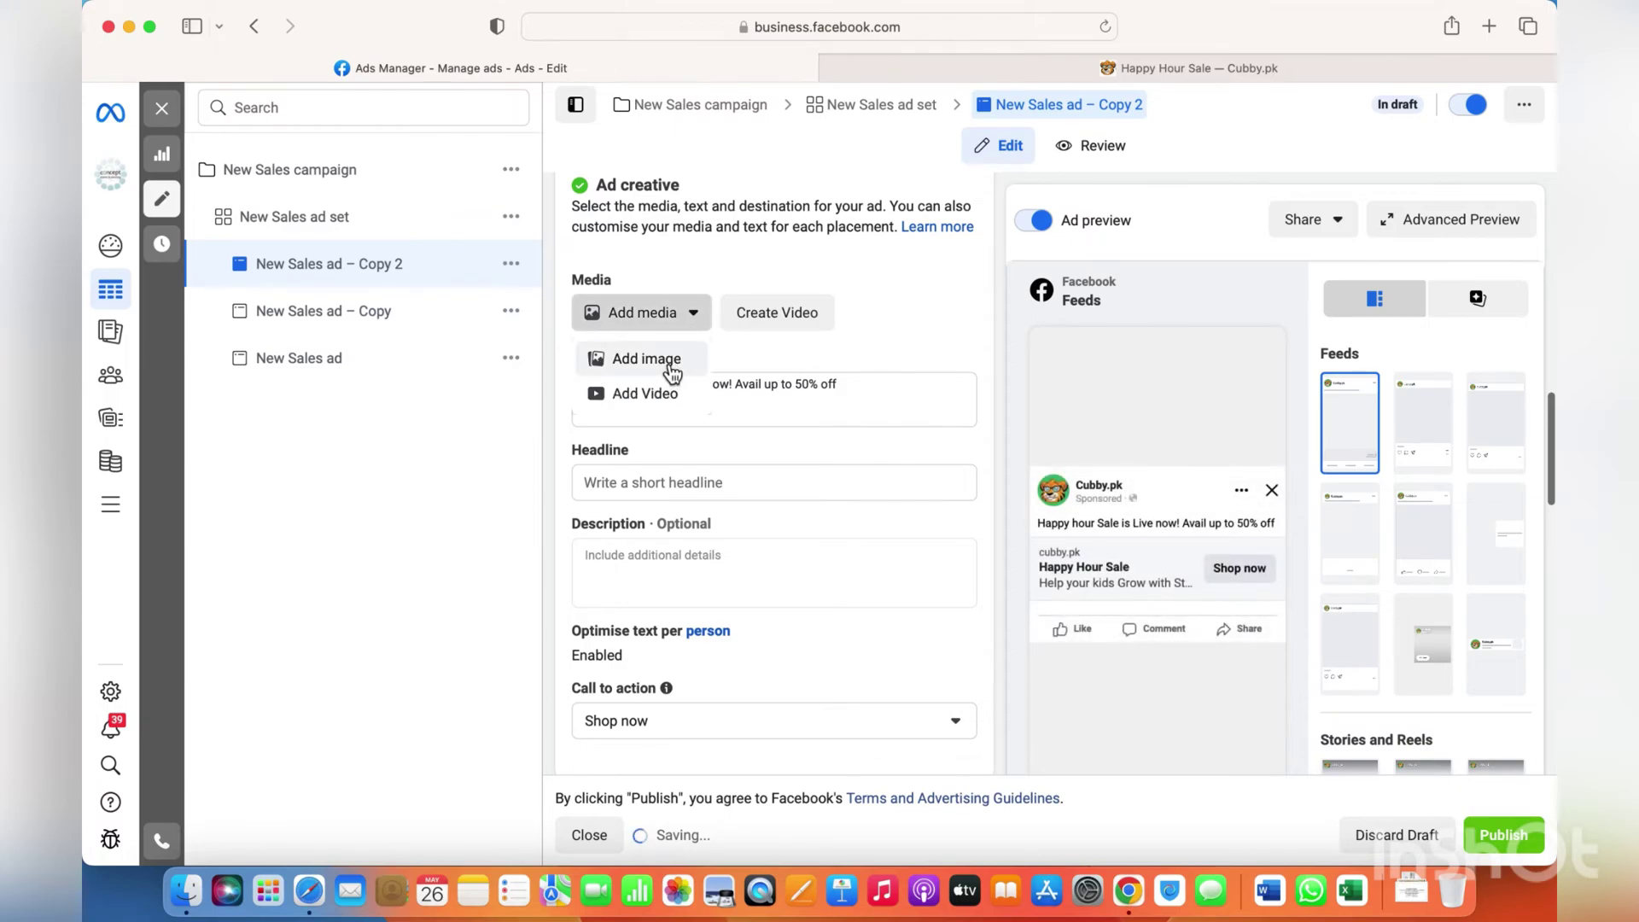
key(Return)
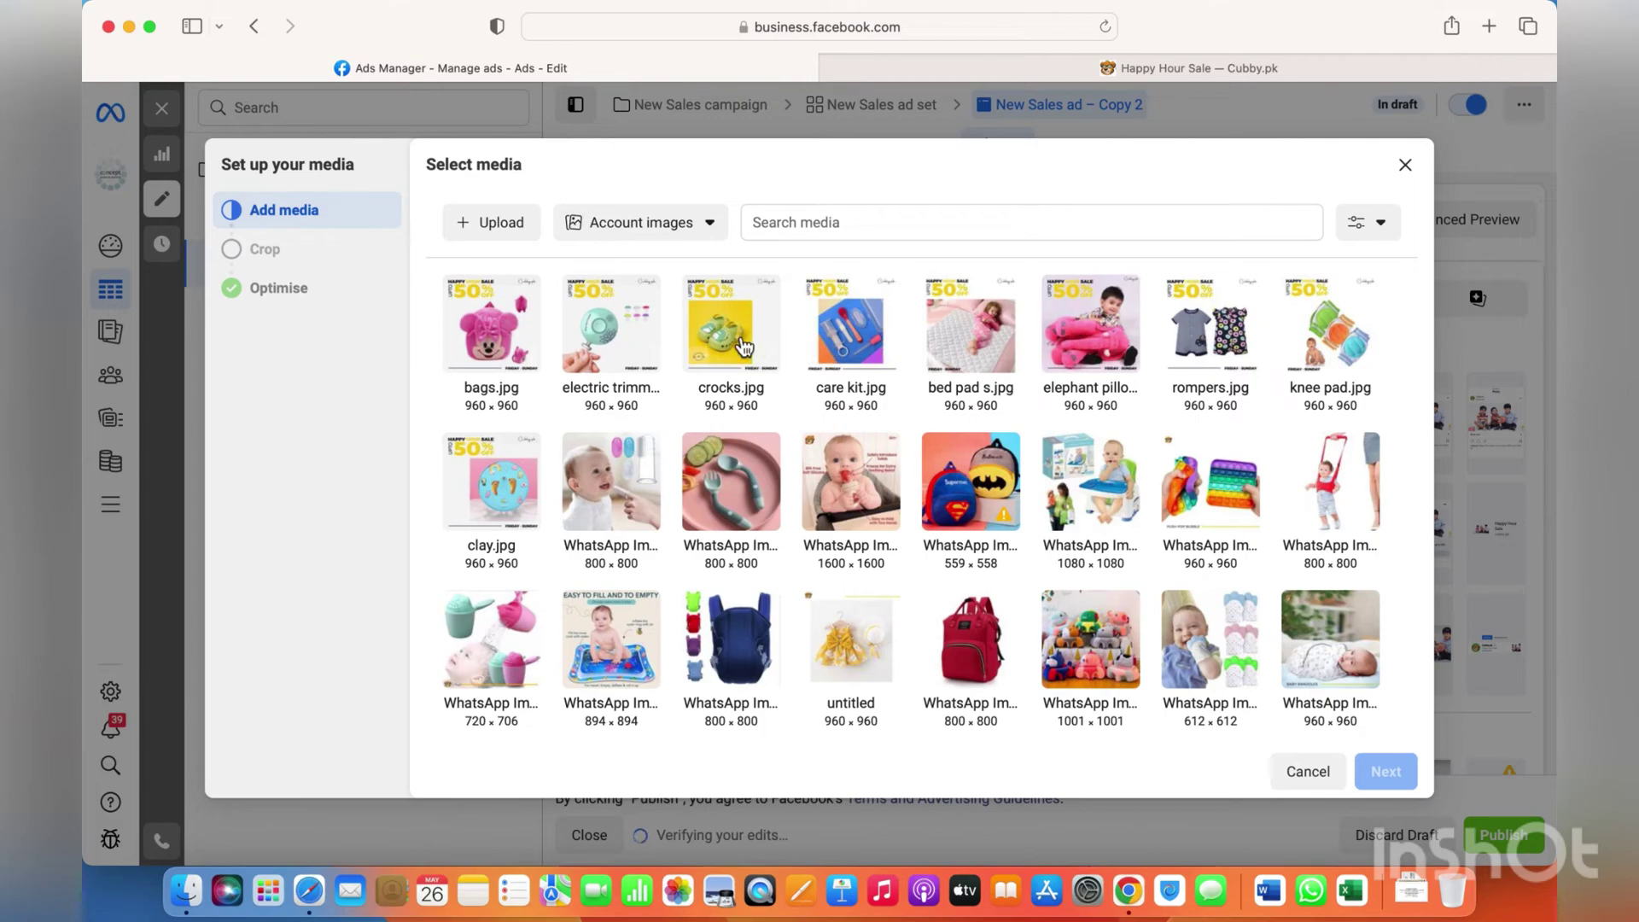
scroll(744, 346, down, 1)
scroll(744, 346, down, 1)
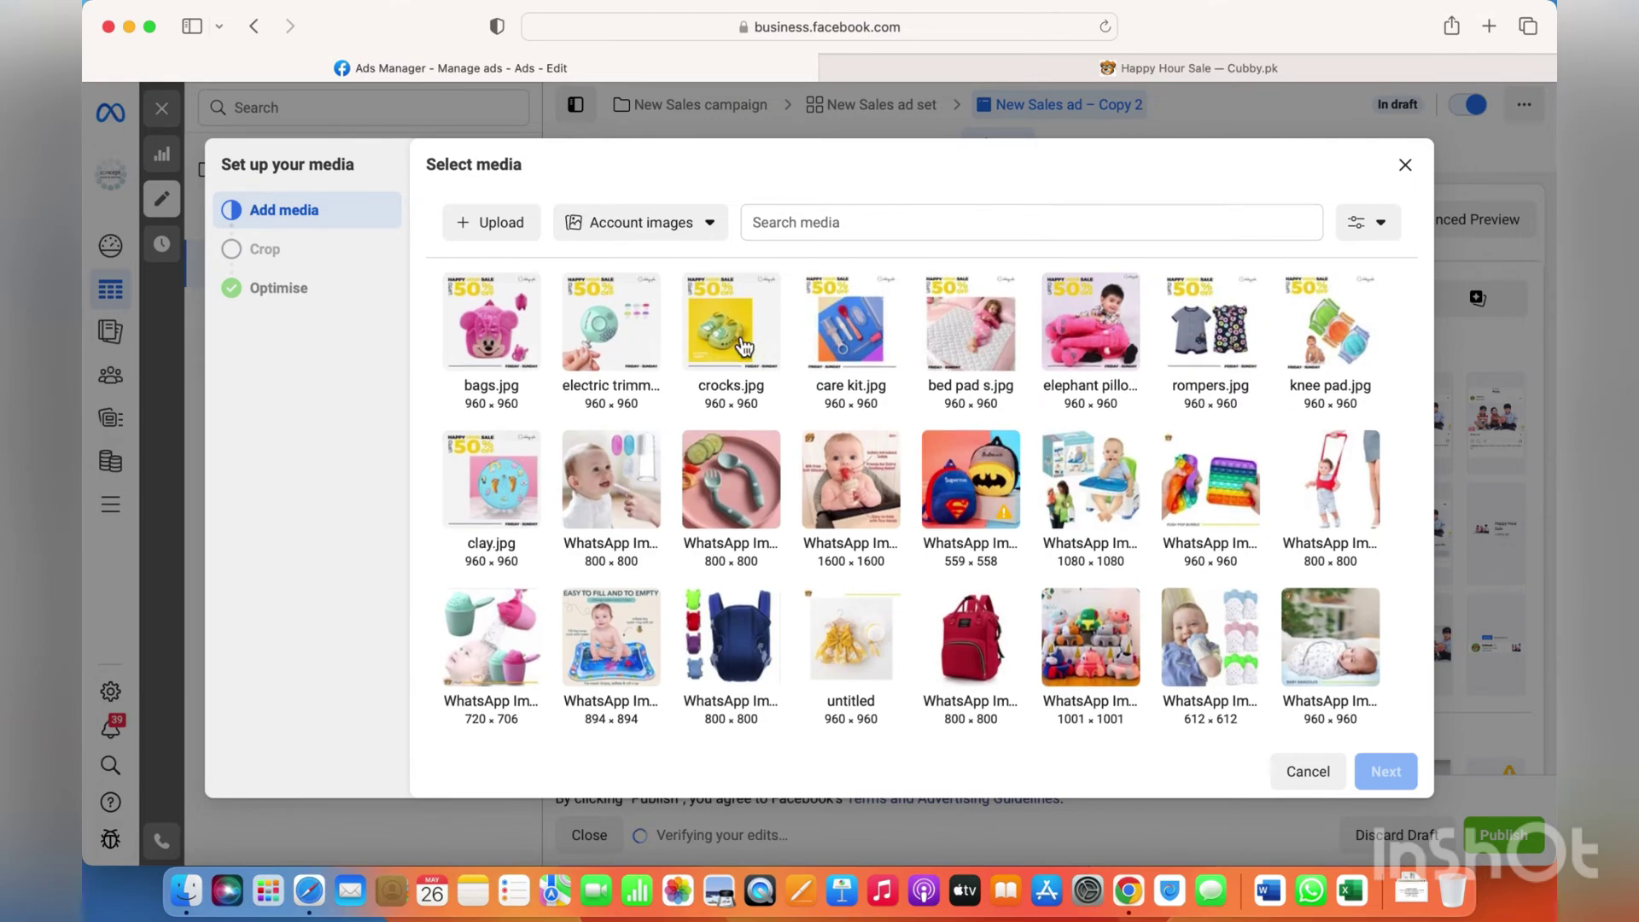
click(742, 340)
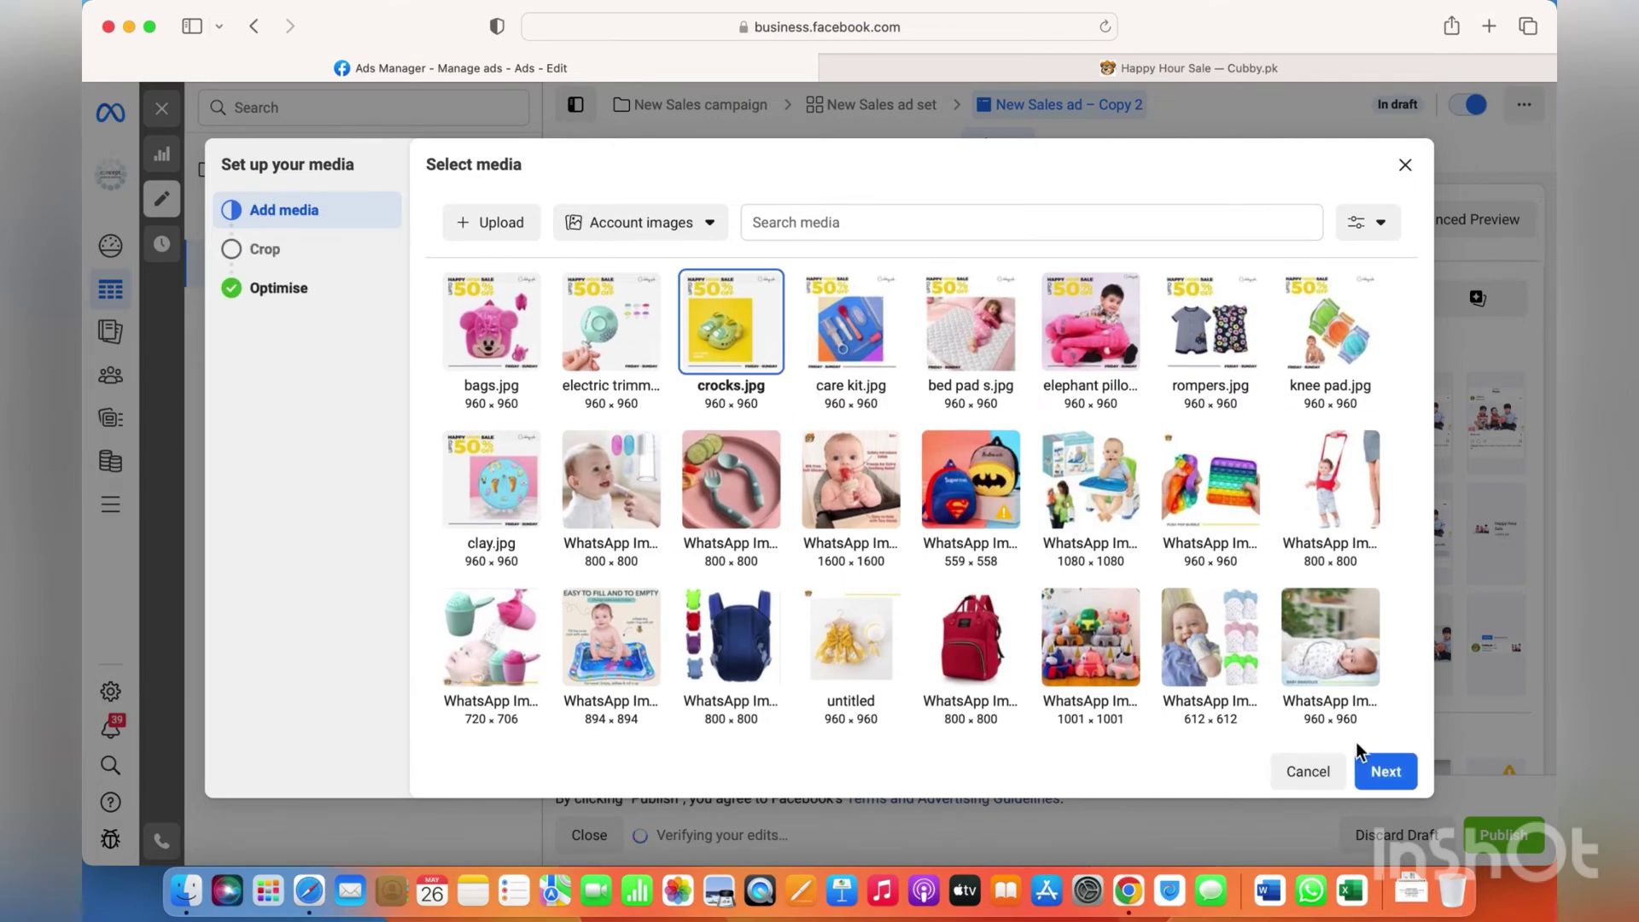
click(1387, 774)
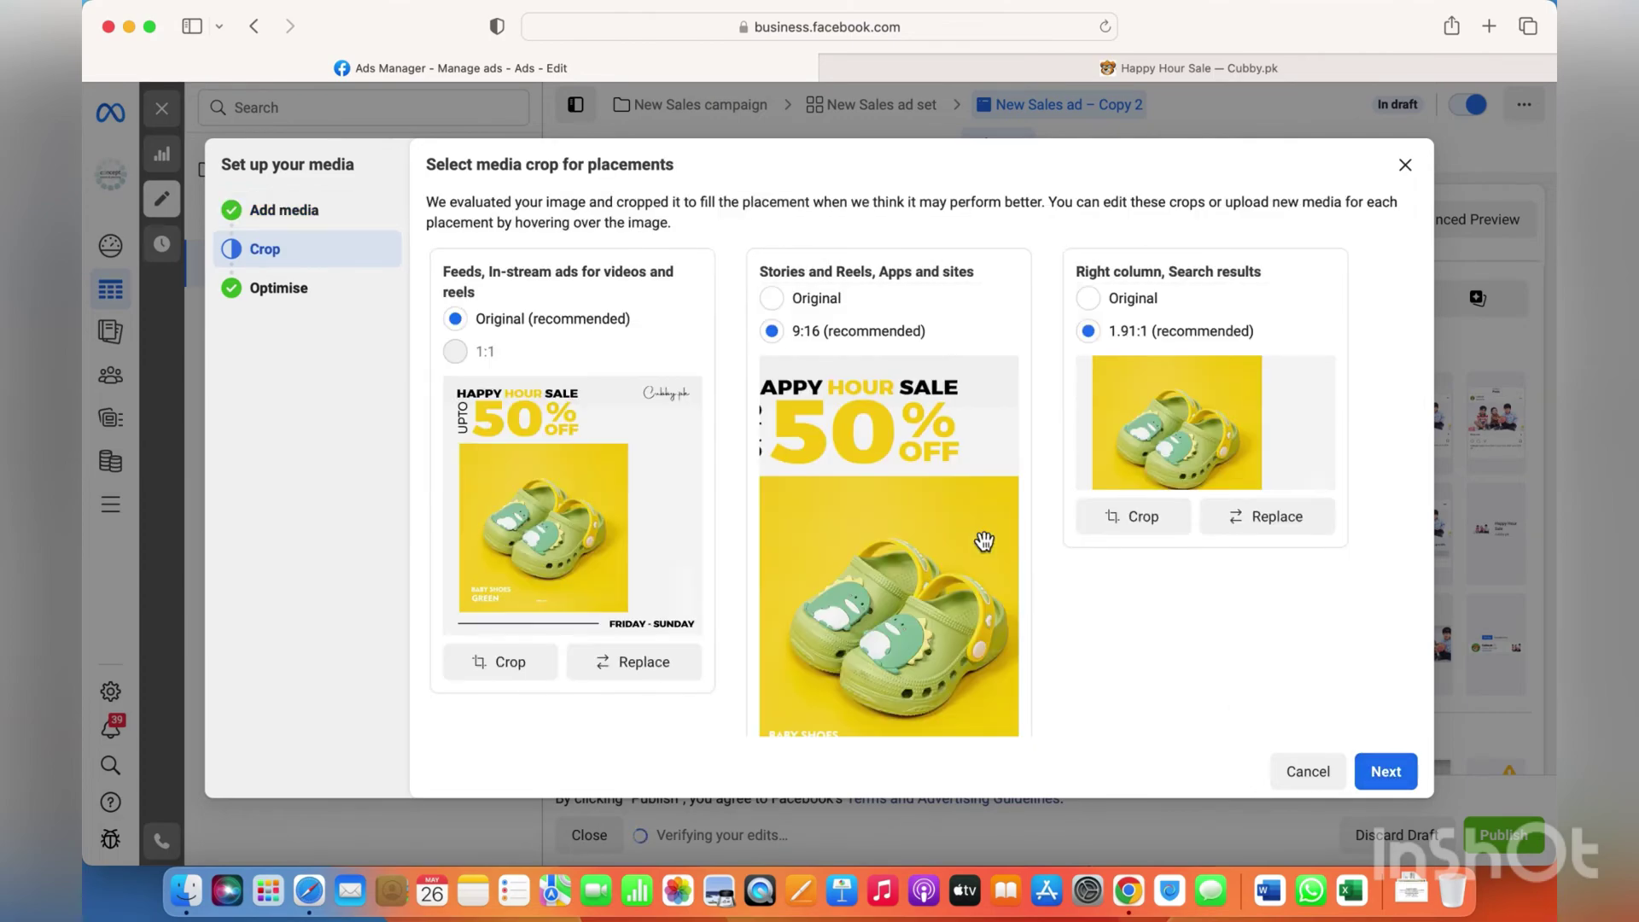
Shift crocks.jpg's 9:16 Stories and Reels crop to the left and apply it.
scroll(961, 524, down, 3)
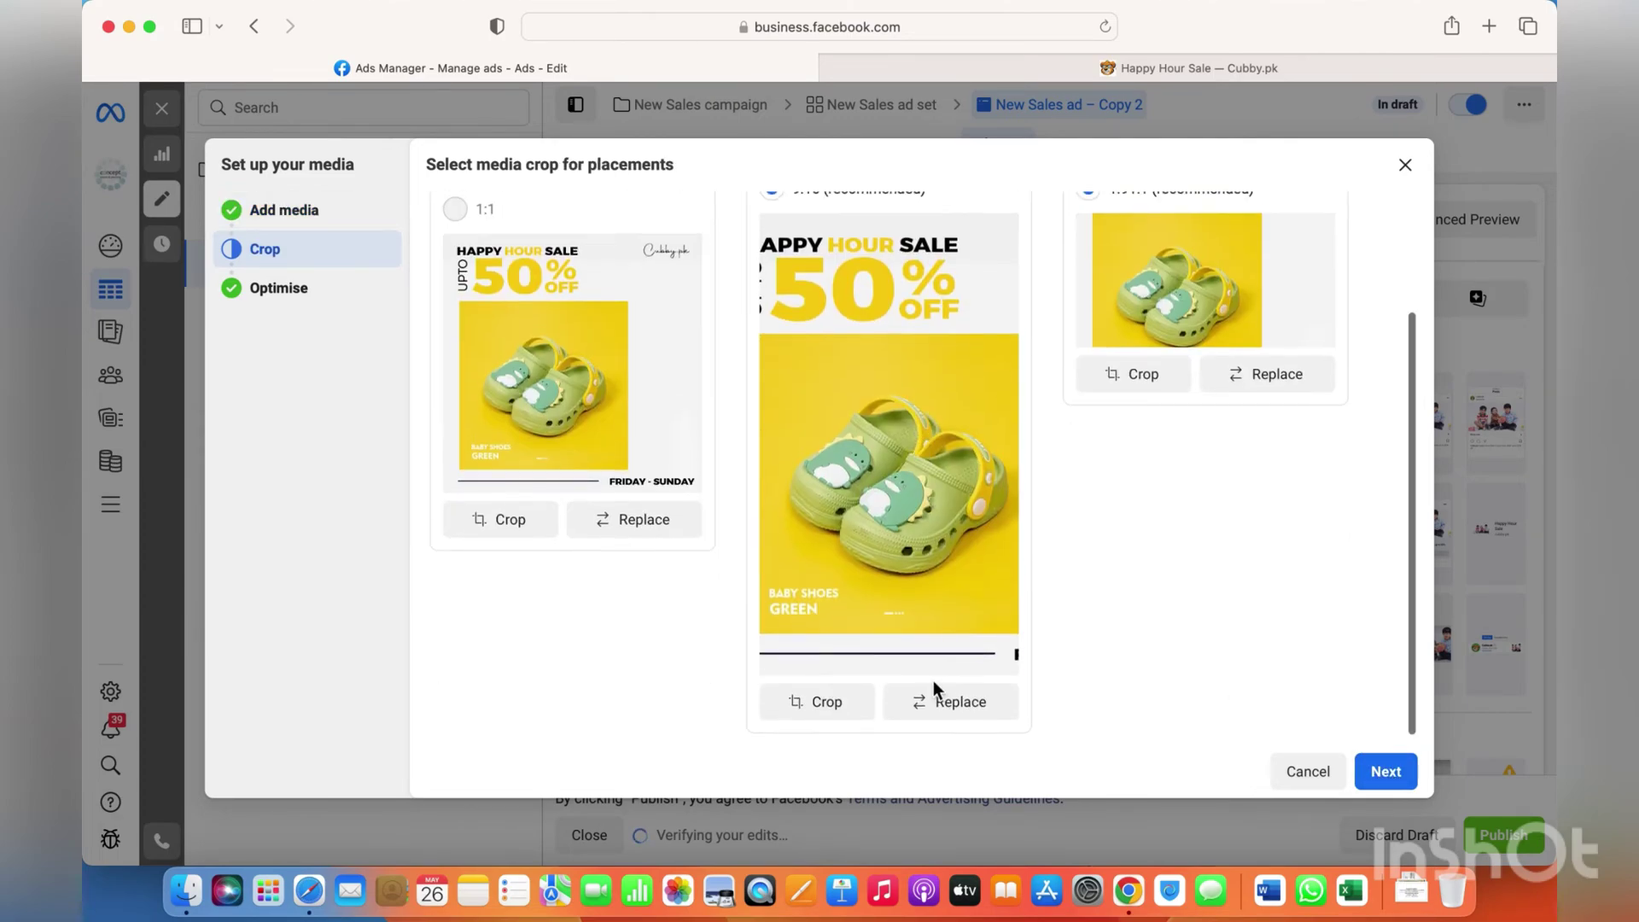
click(854, 712)
drag(919, 586, 849, 583)
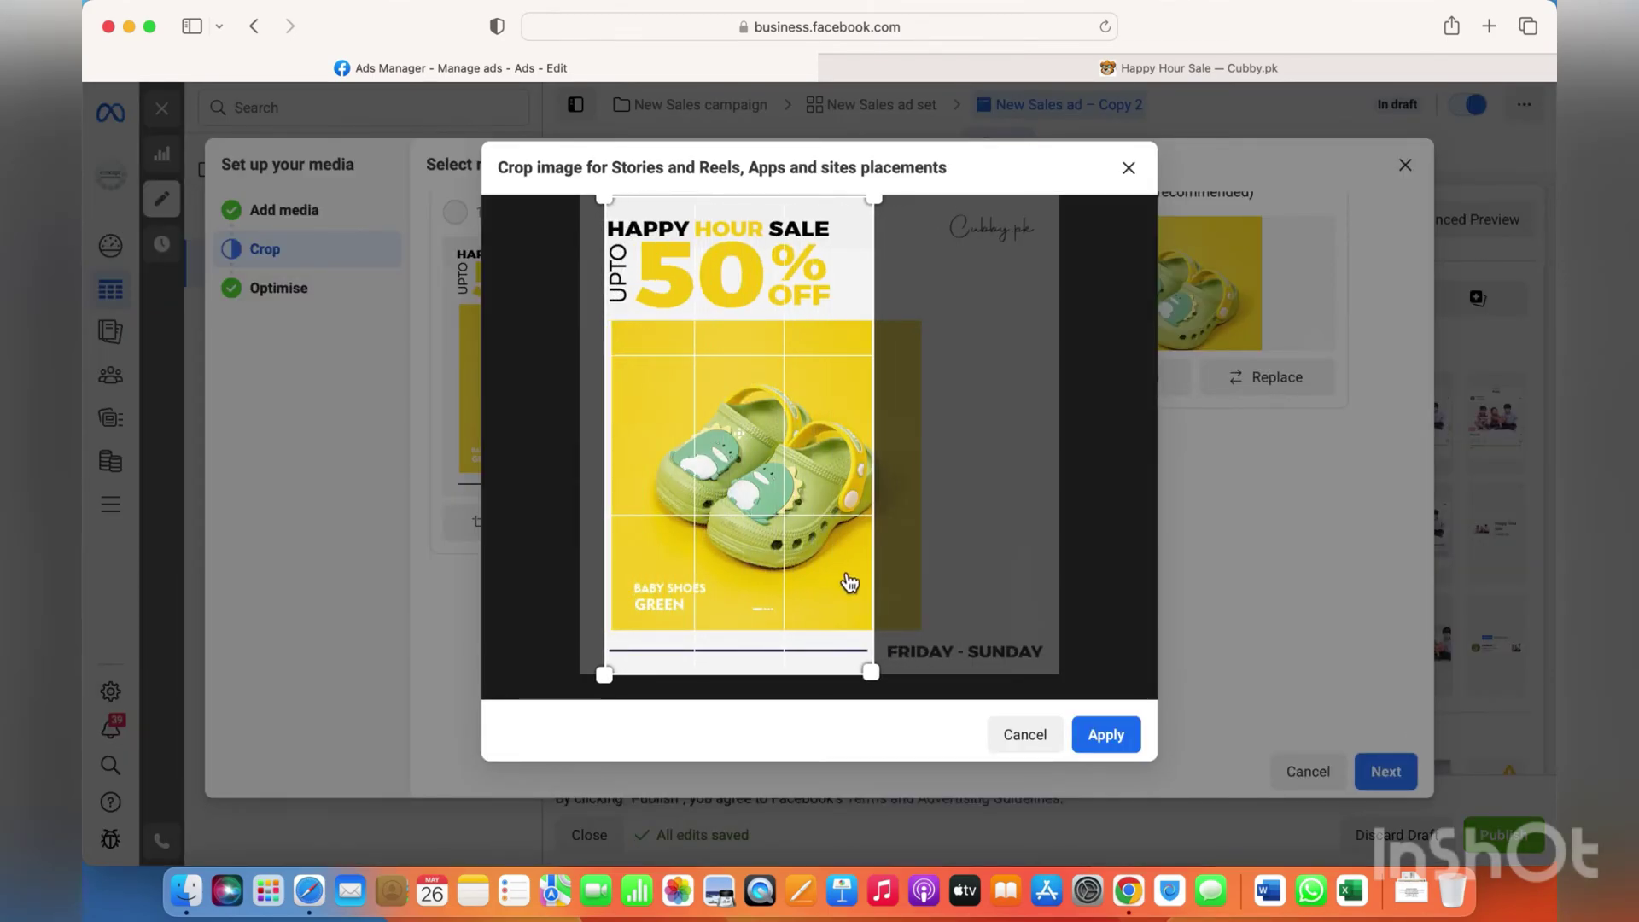
click(1108, 744)
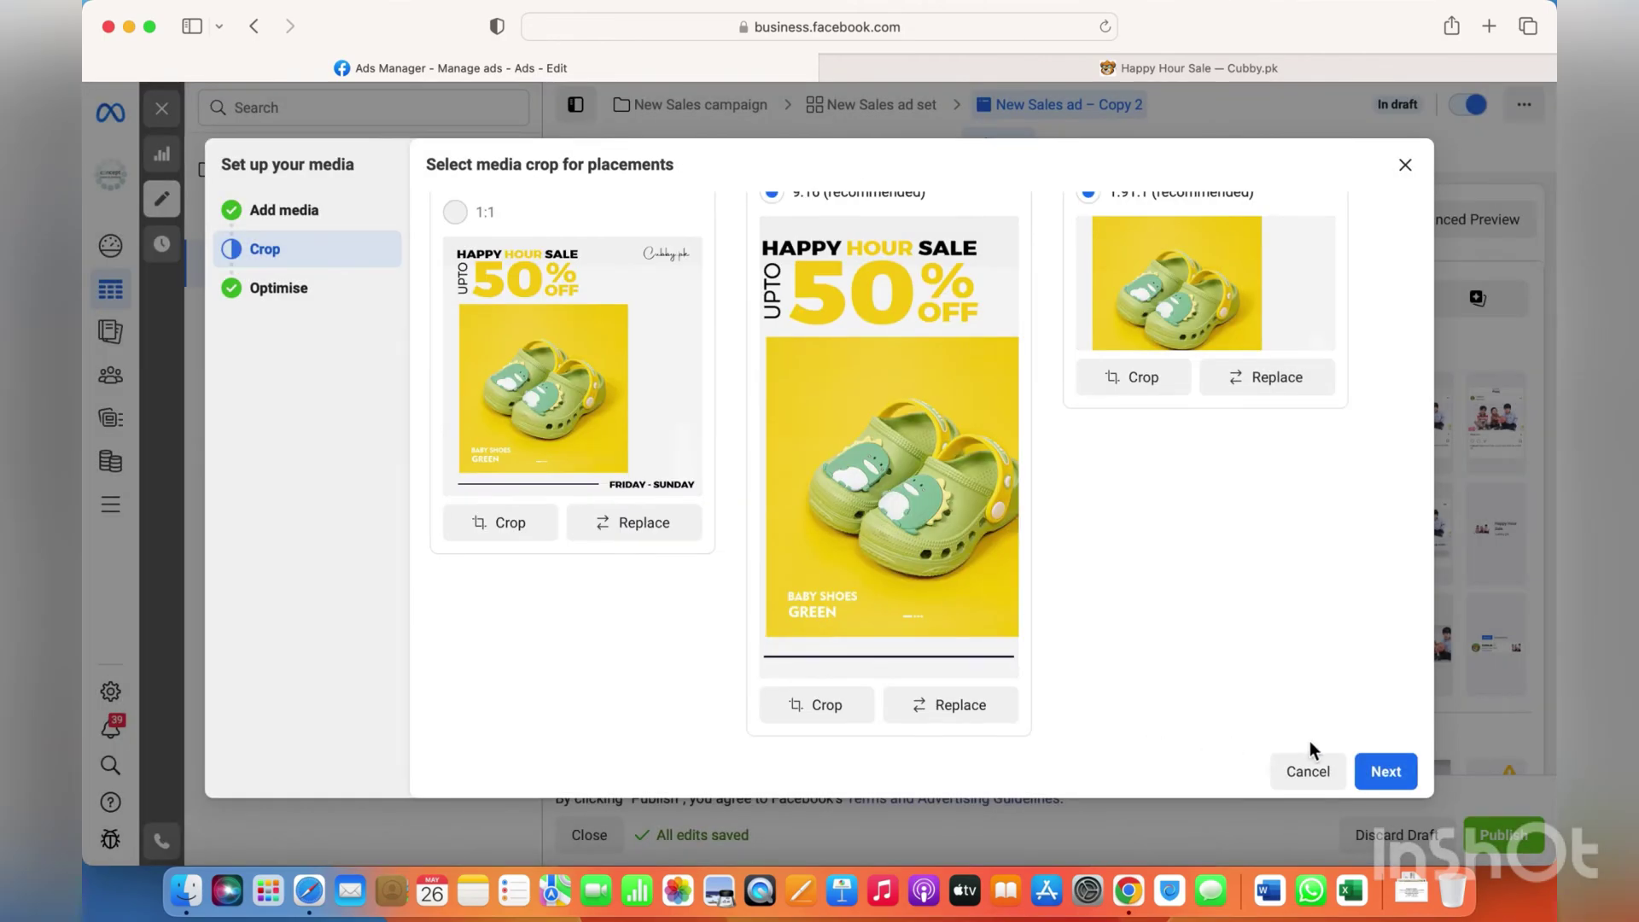
Turn on all four Advantage+ creative optimisations and confirm.
click(1386, 771)
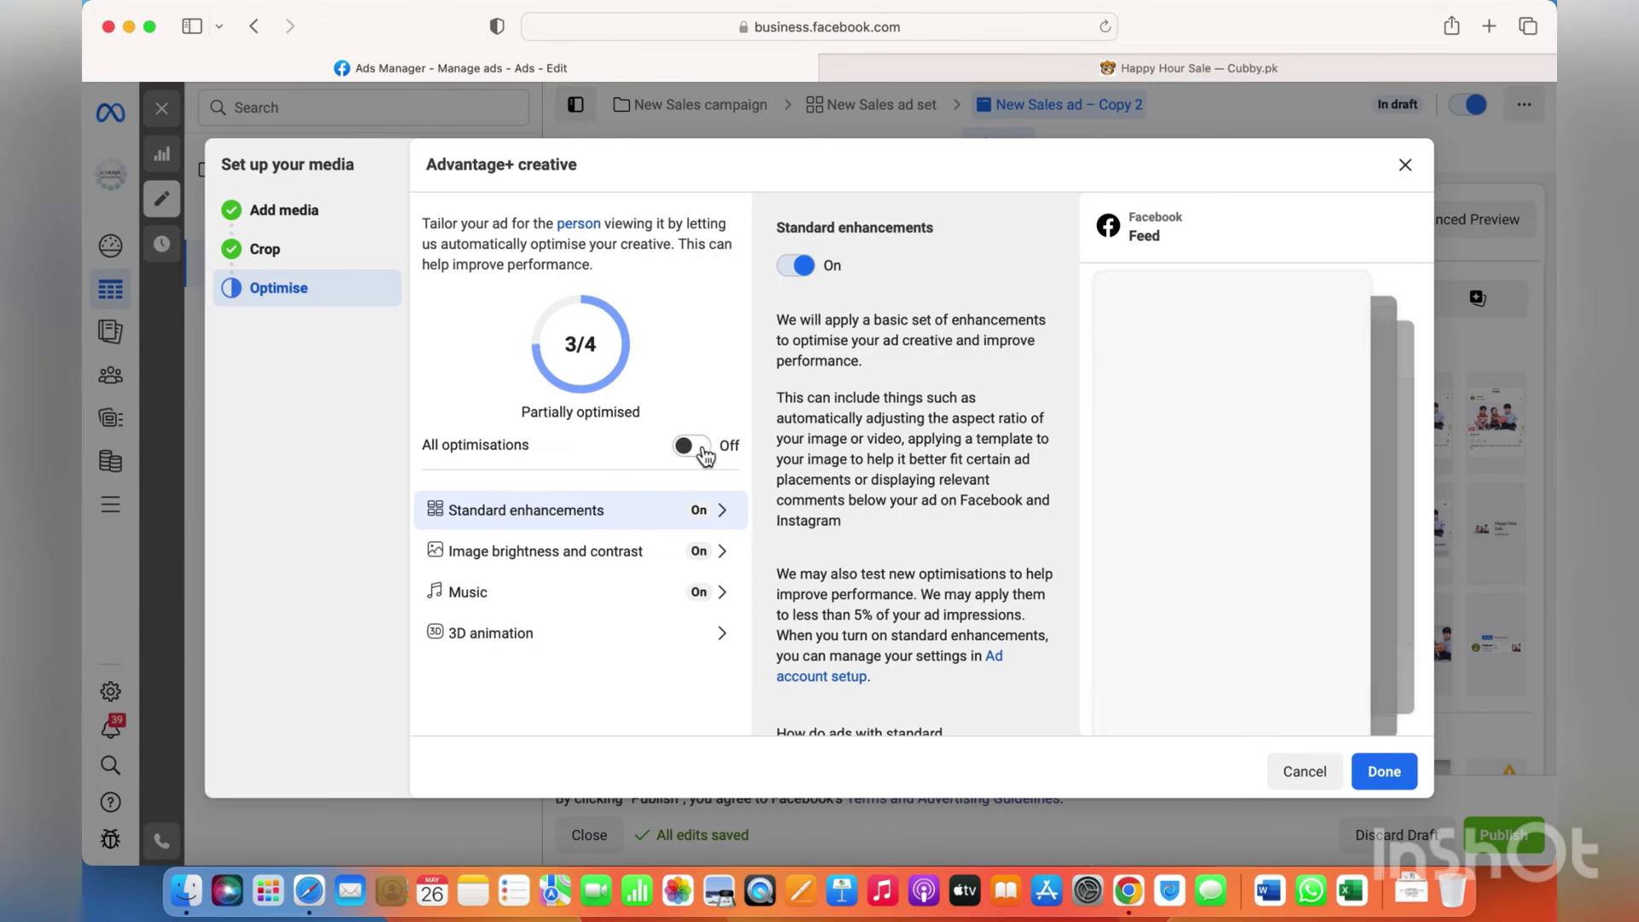
click(694, 446)
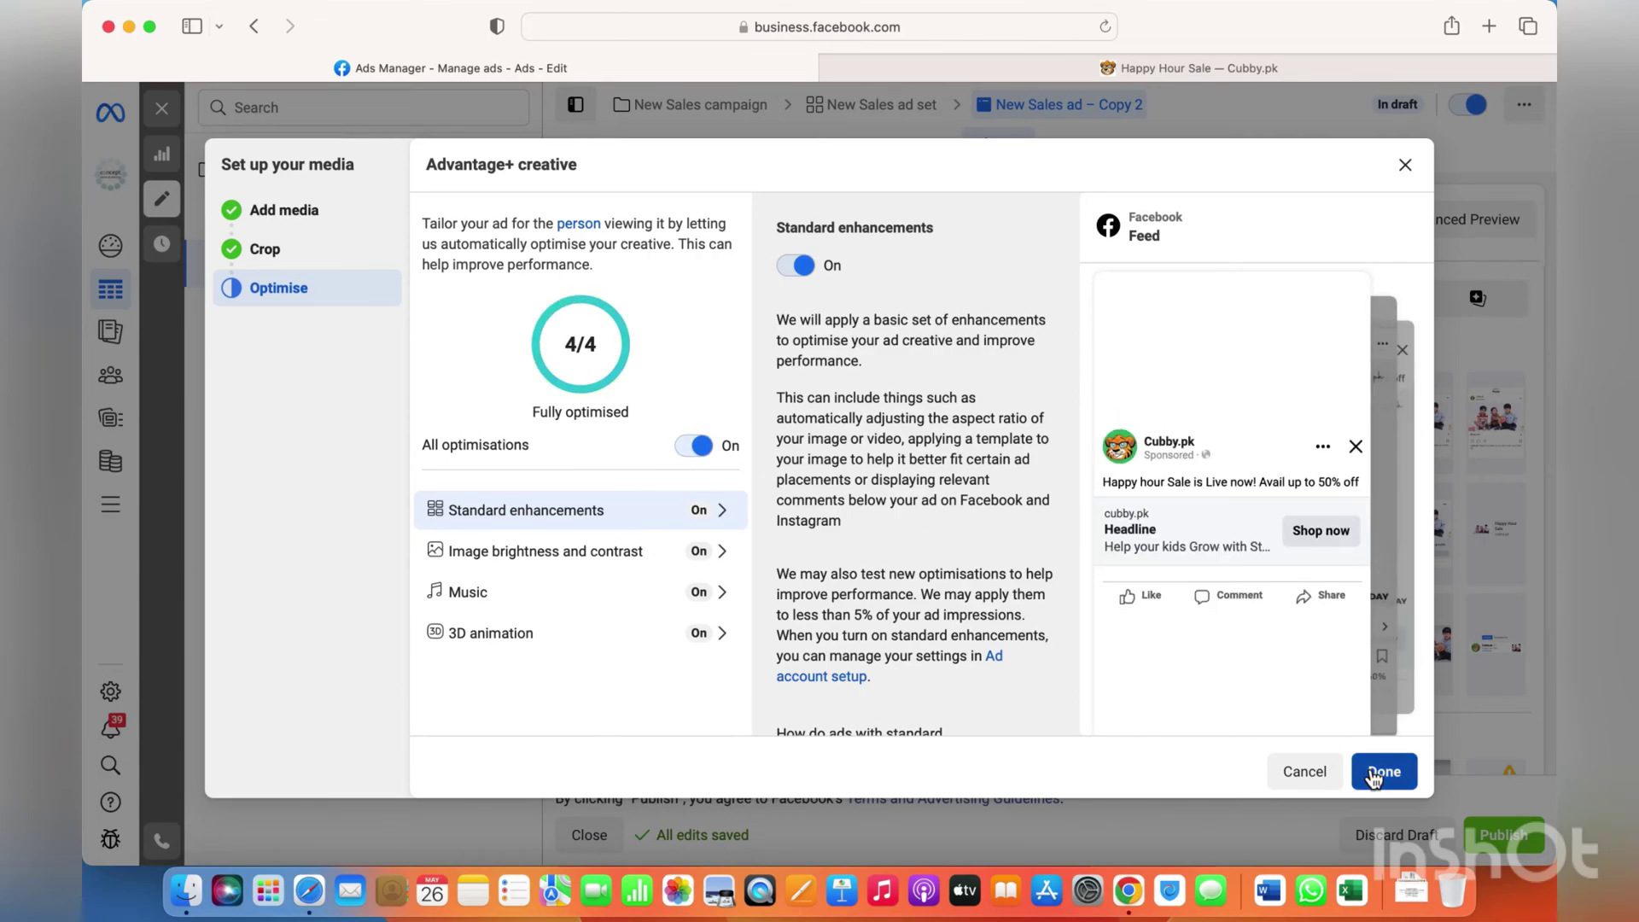
click(1383, 771)
Enter 'Up to 50%' as the copied crocs ad's headline.
scroll(827, 525, down, 6)
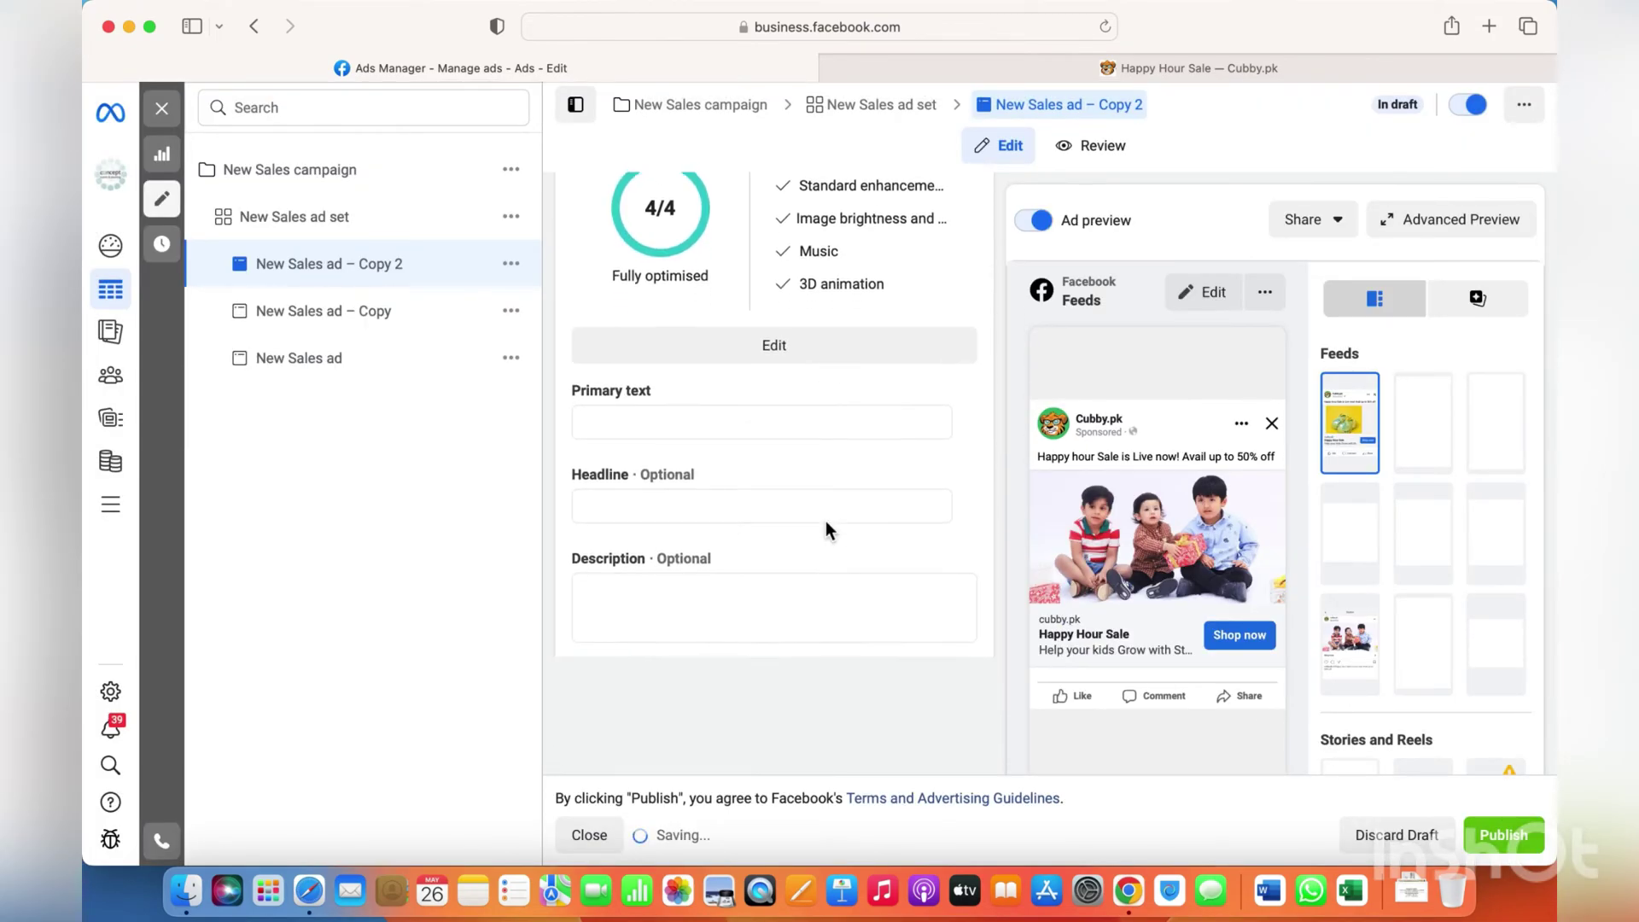
click(724, 471)
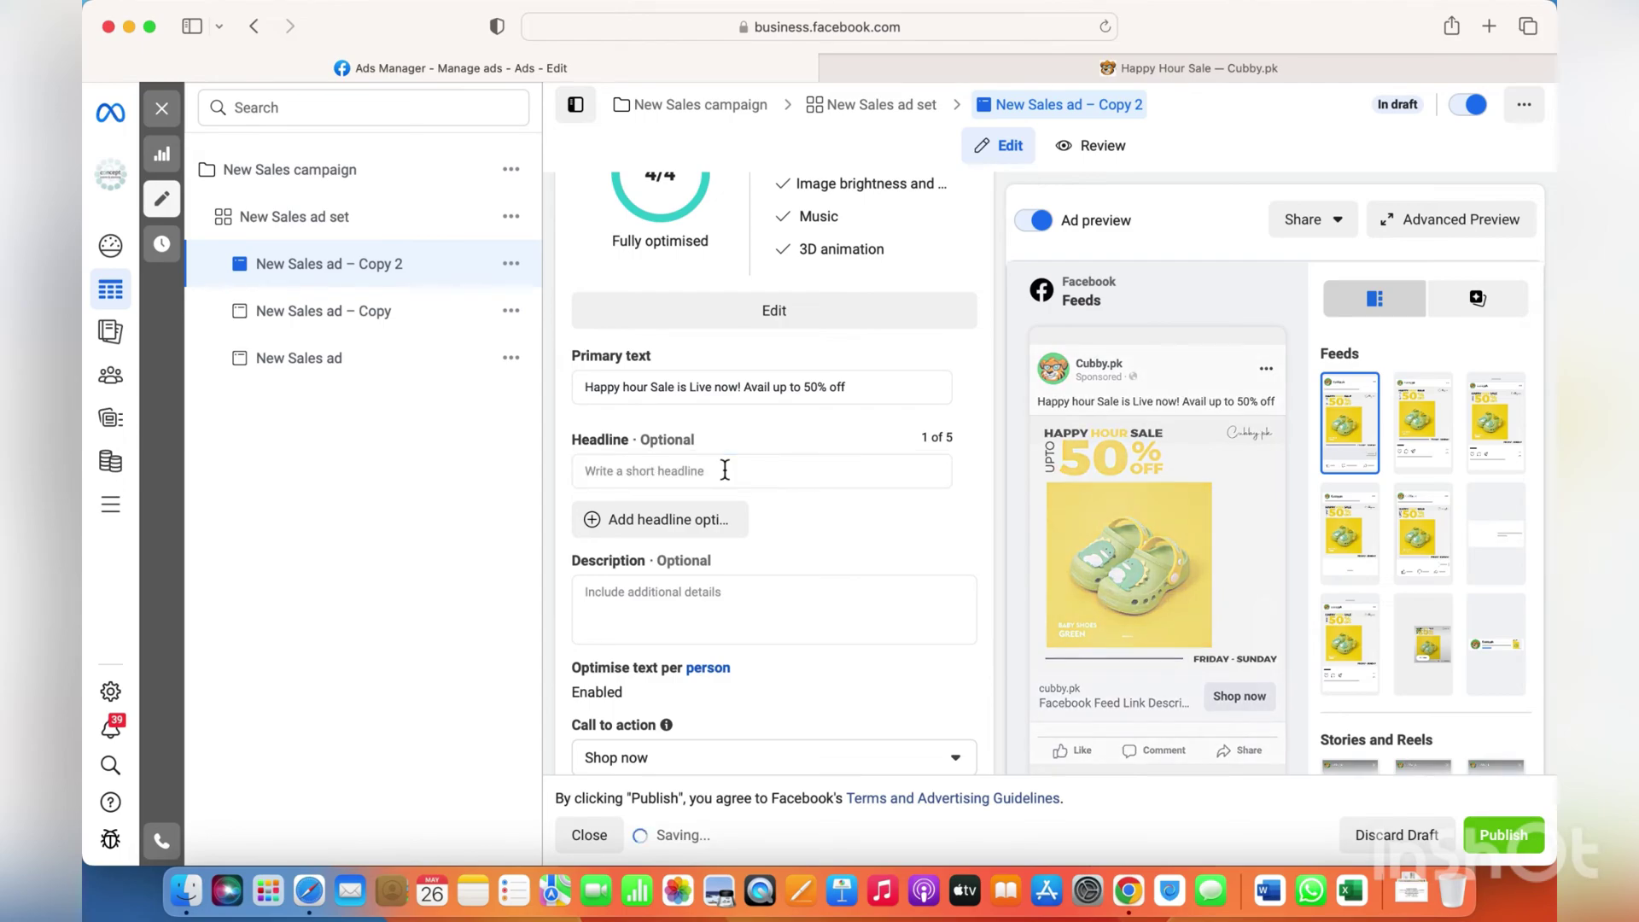
click(724, 470)
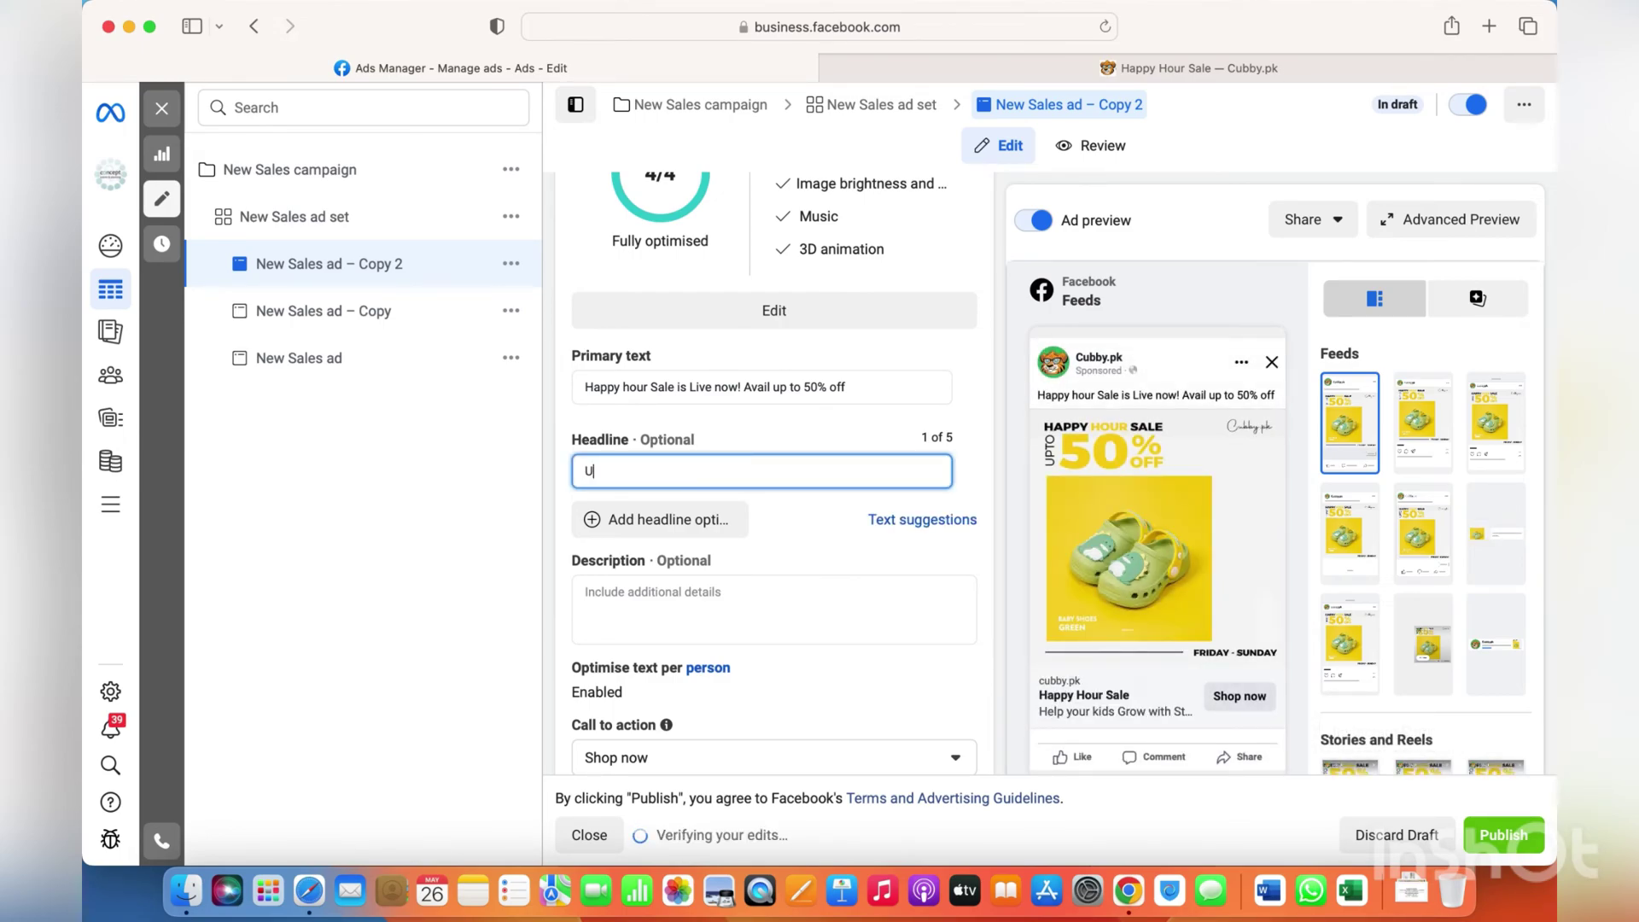
text(U)
click(709, 442)
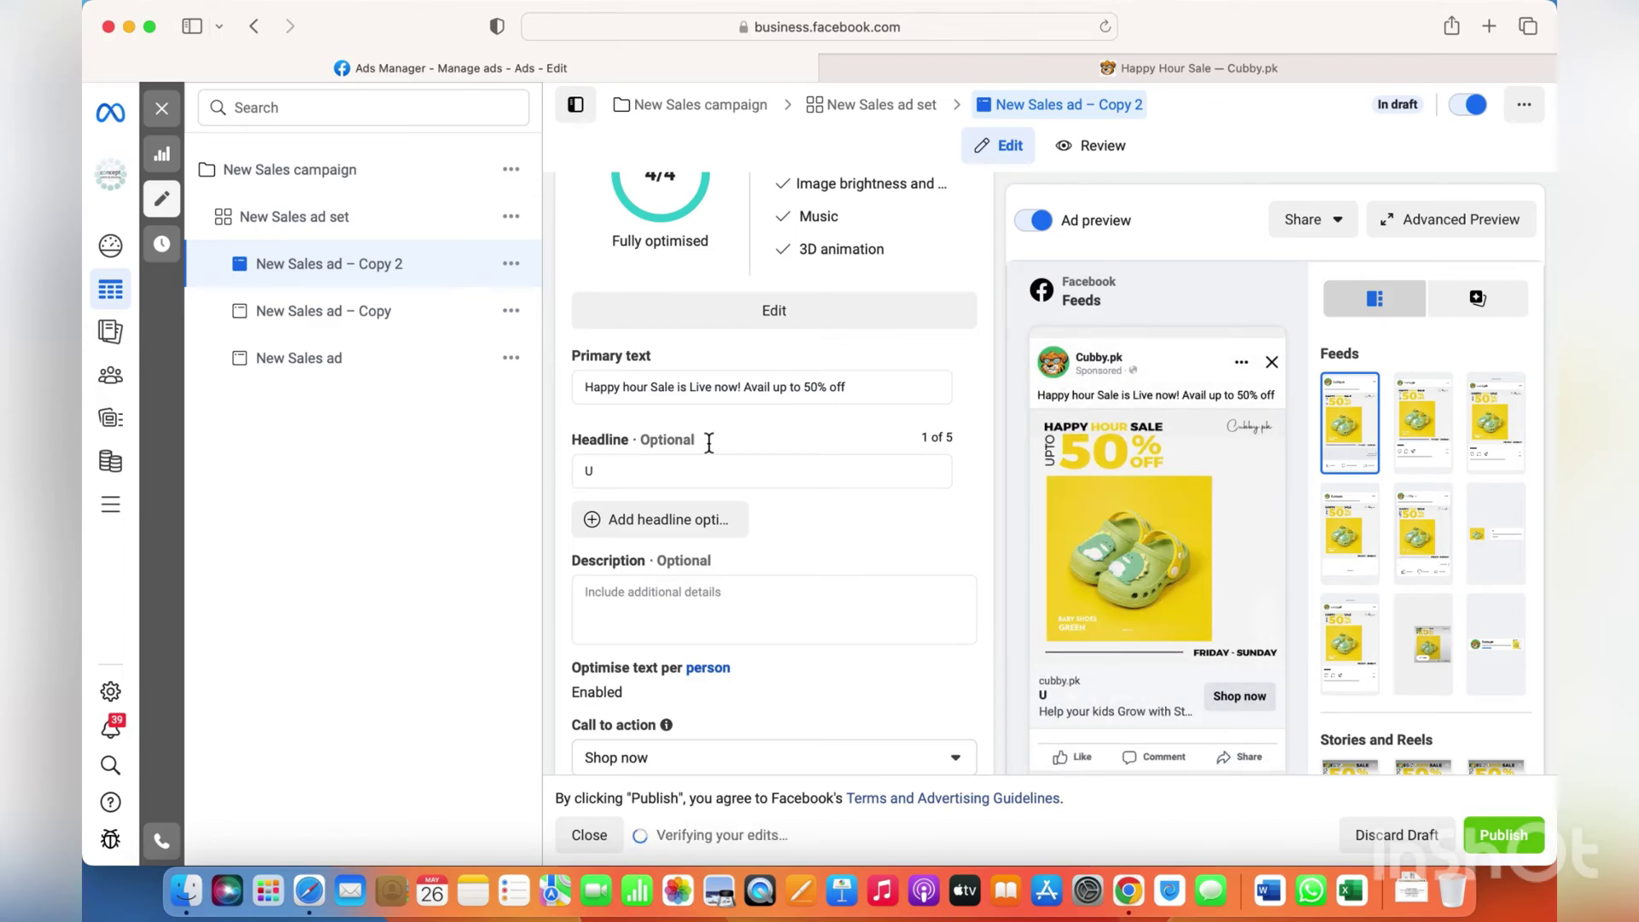
click(693, 467)
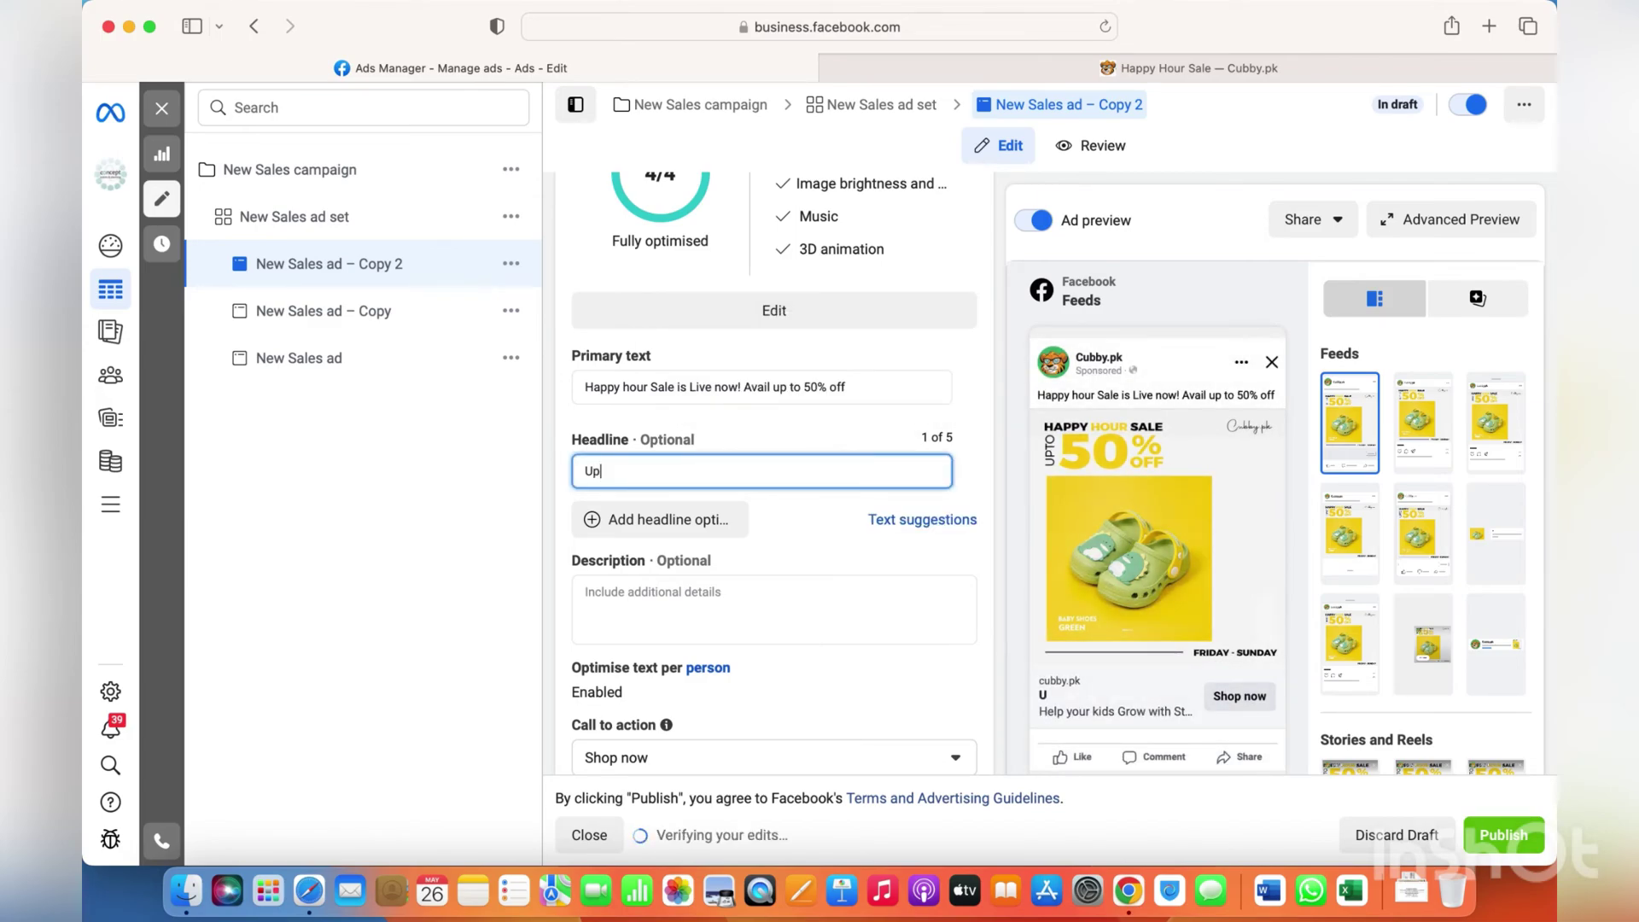
click(673, 471)
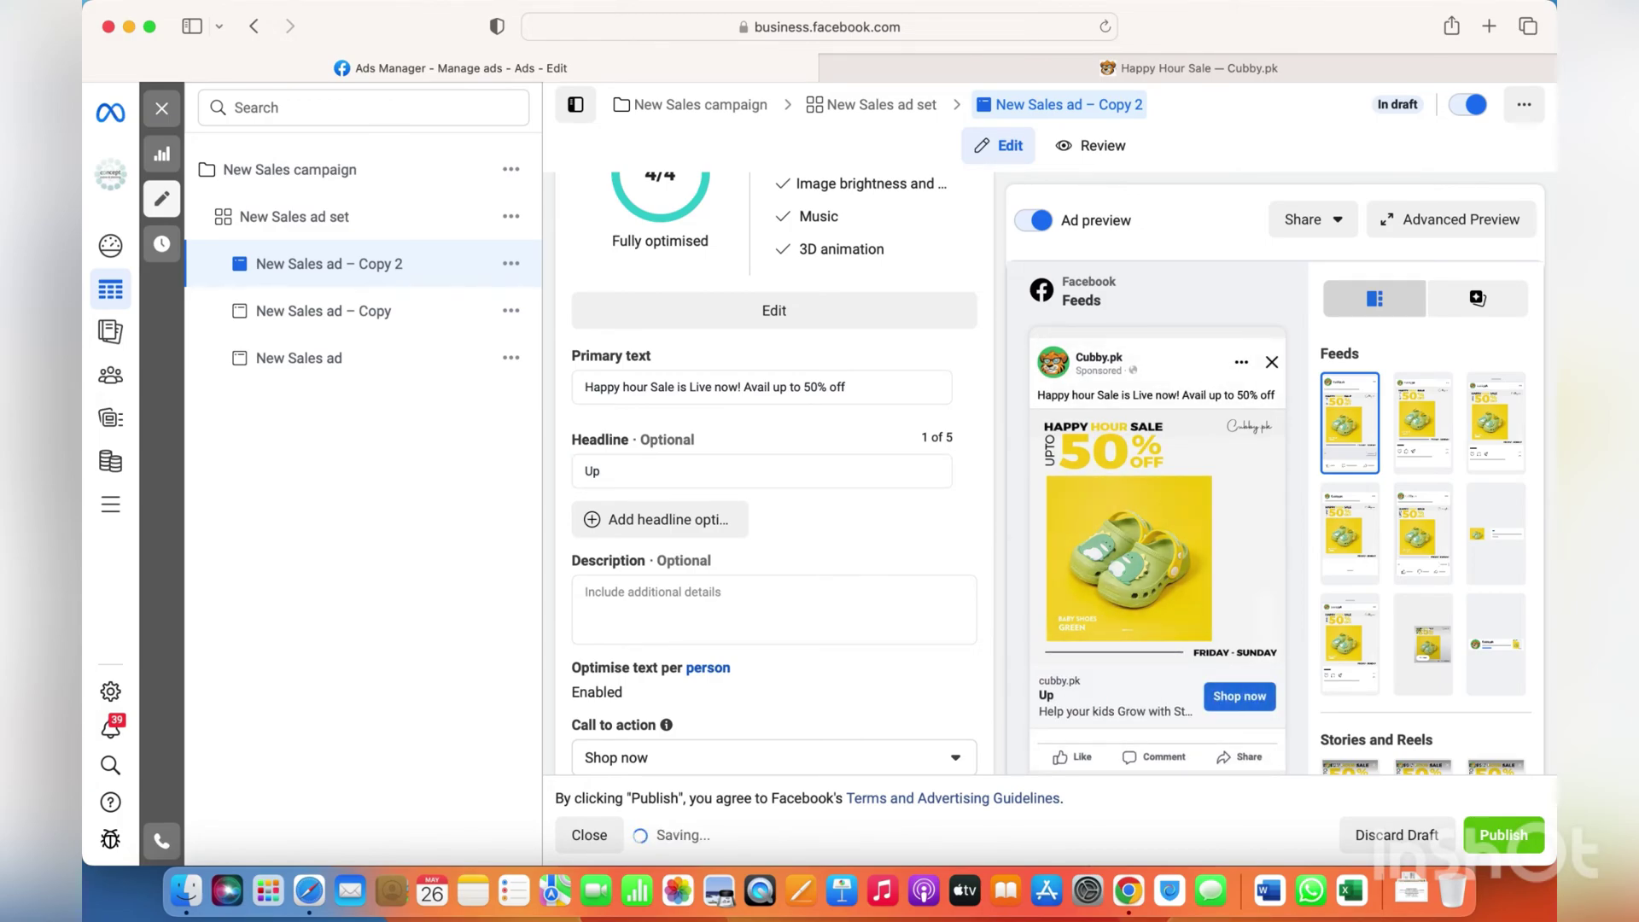
click(658, 476)
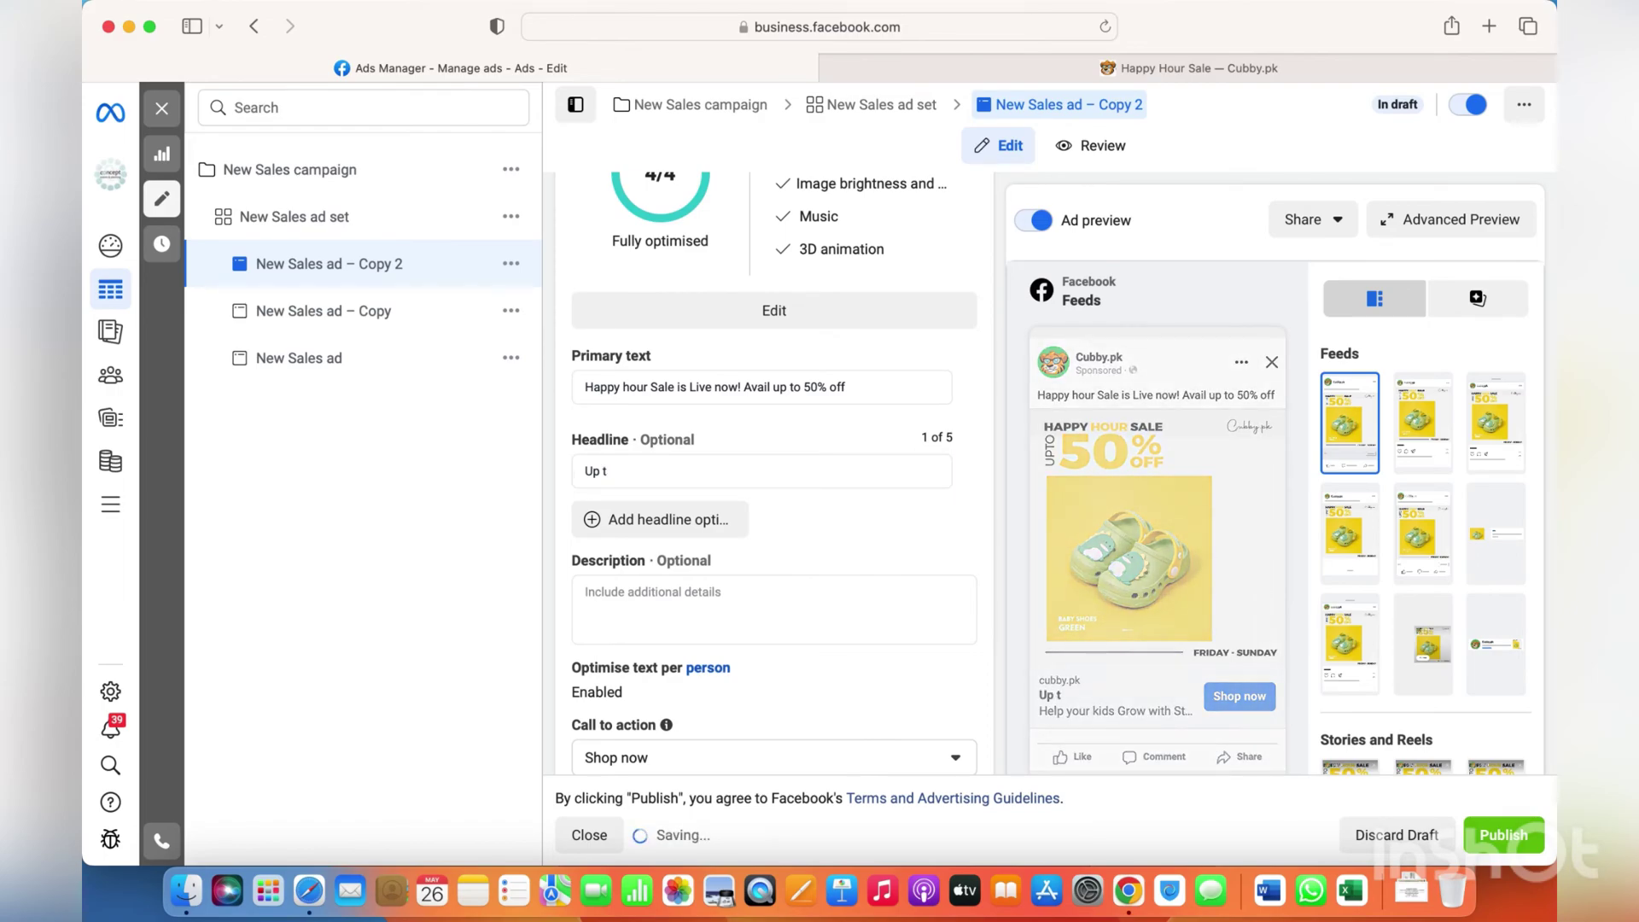
click(640, 472)
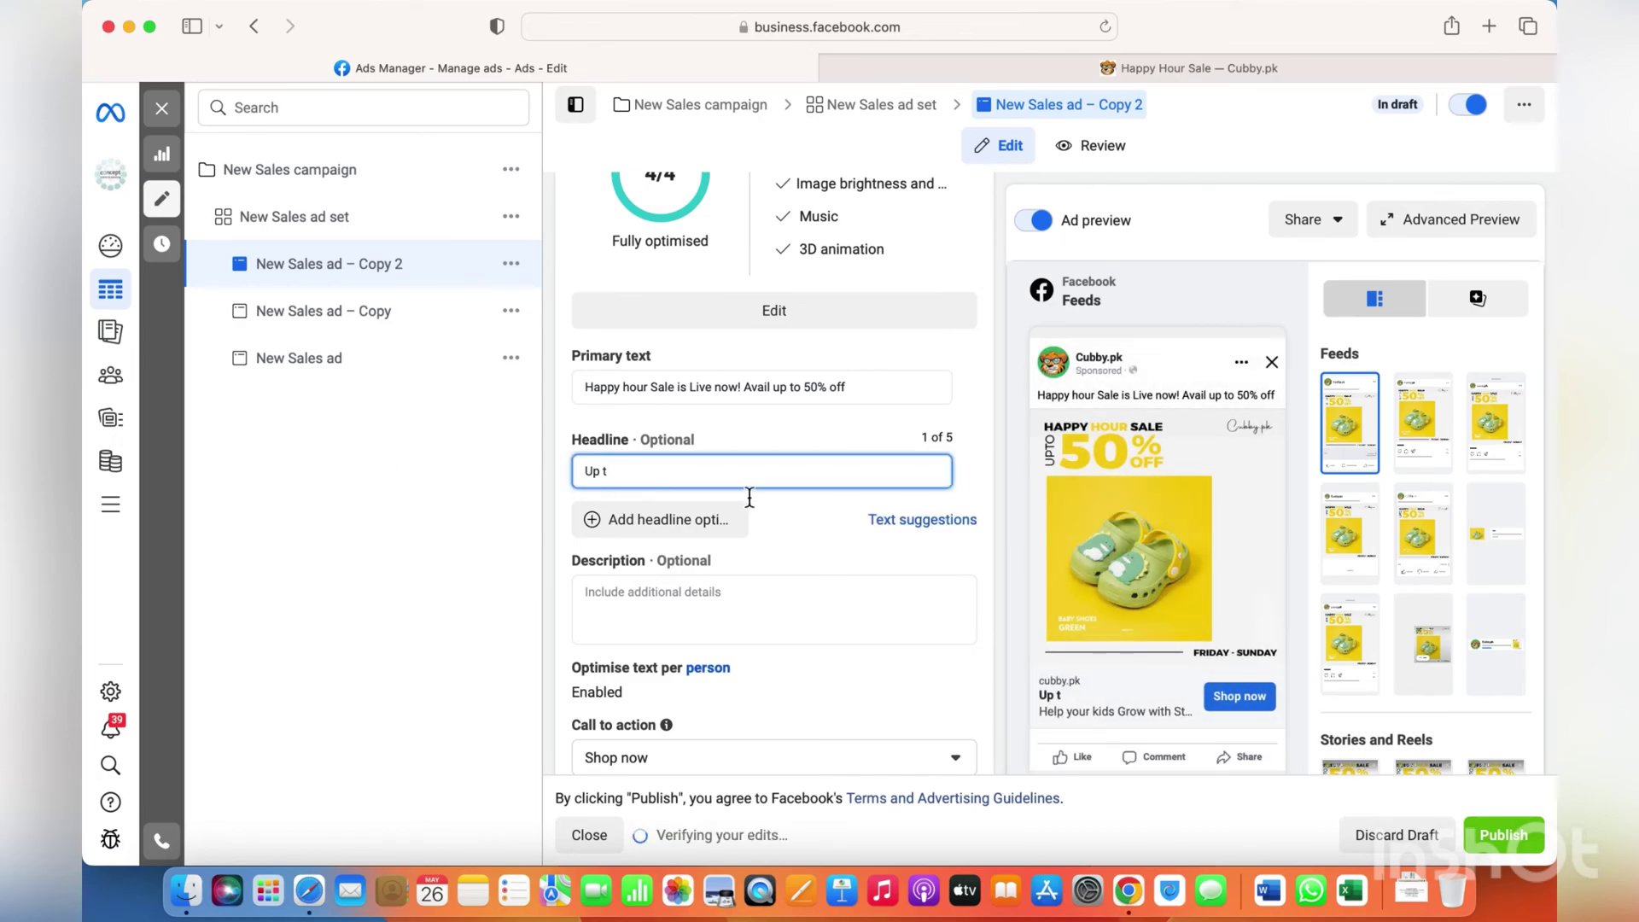
text(o)
click(702, 475)
click(692, 470)
text(5)
click(696, 472)
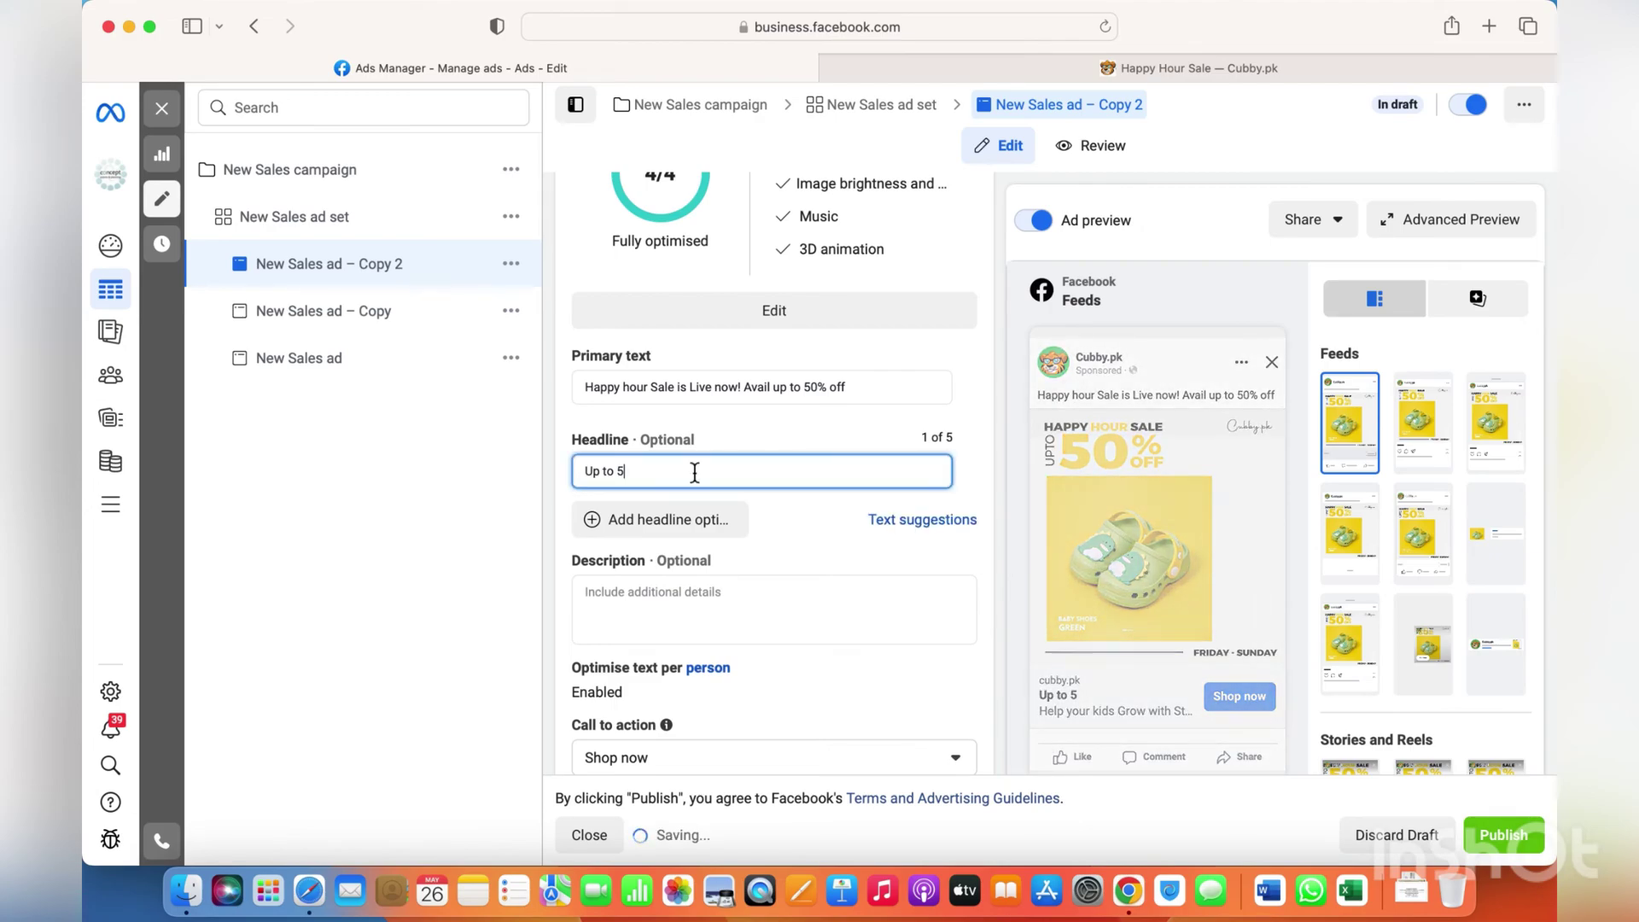
text(0)
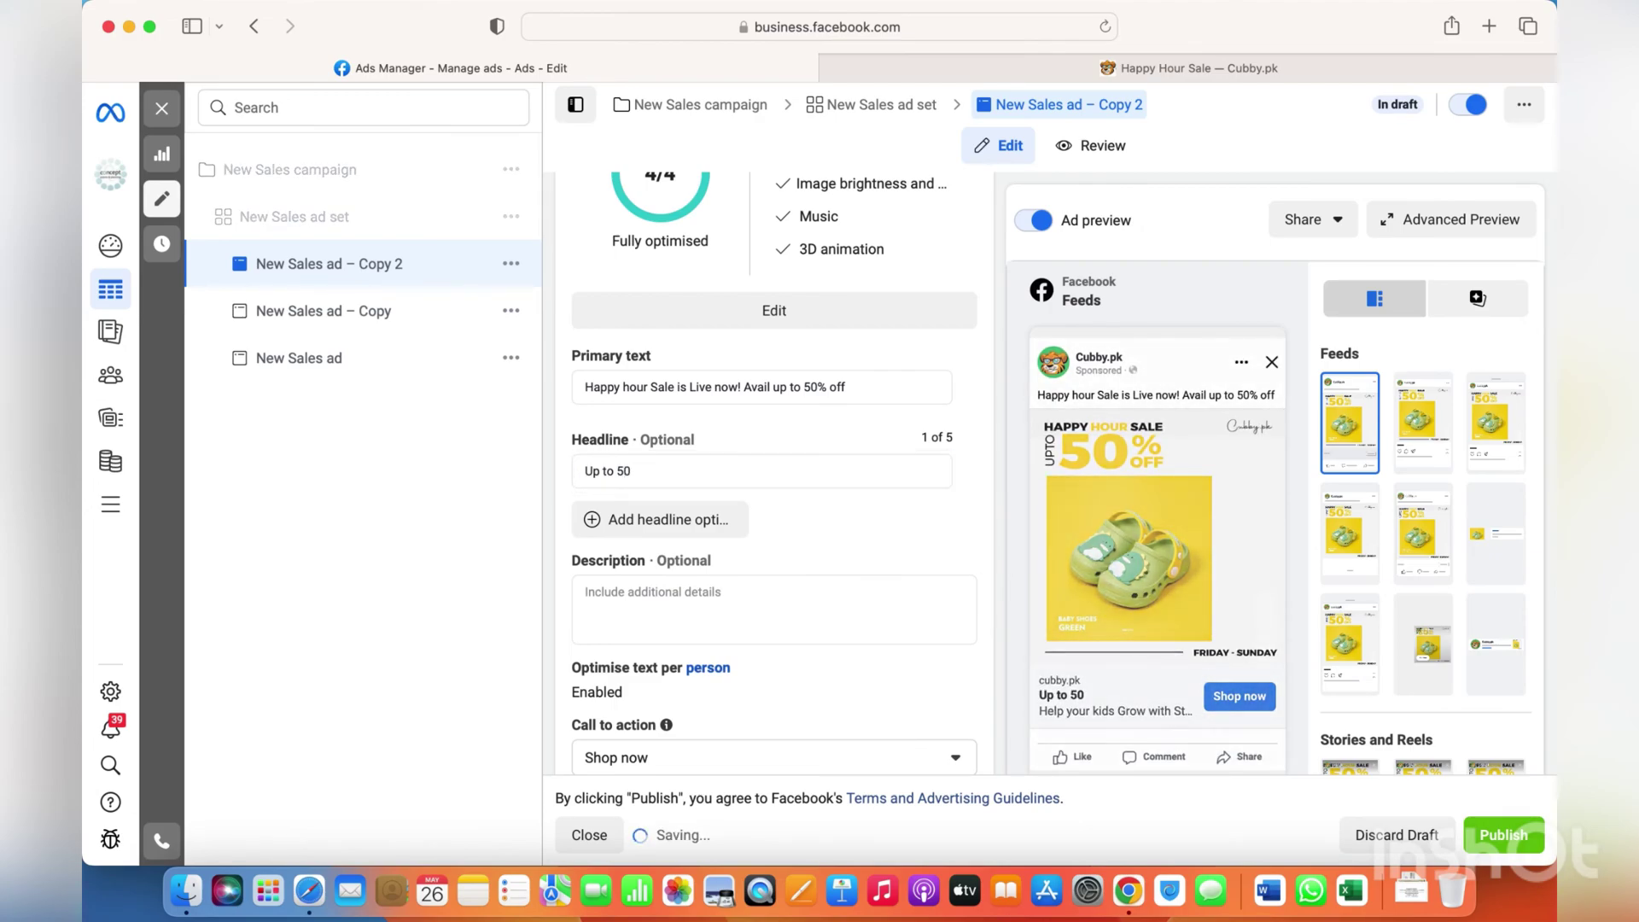
click(695, 472)
text(%)
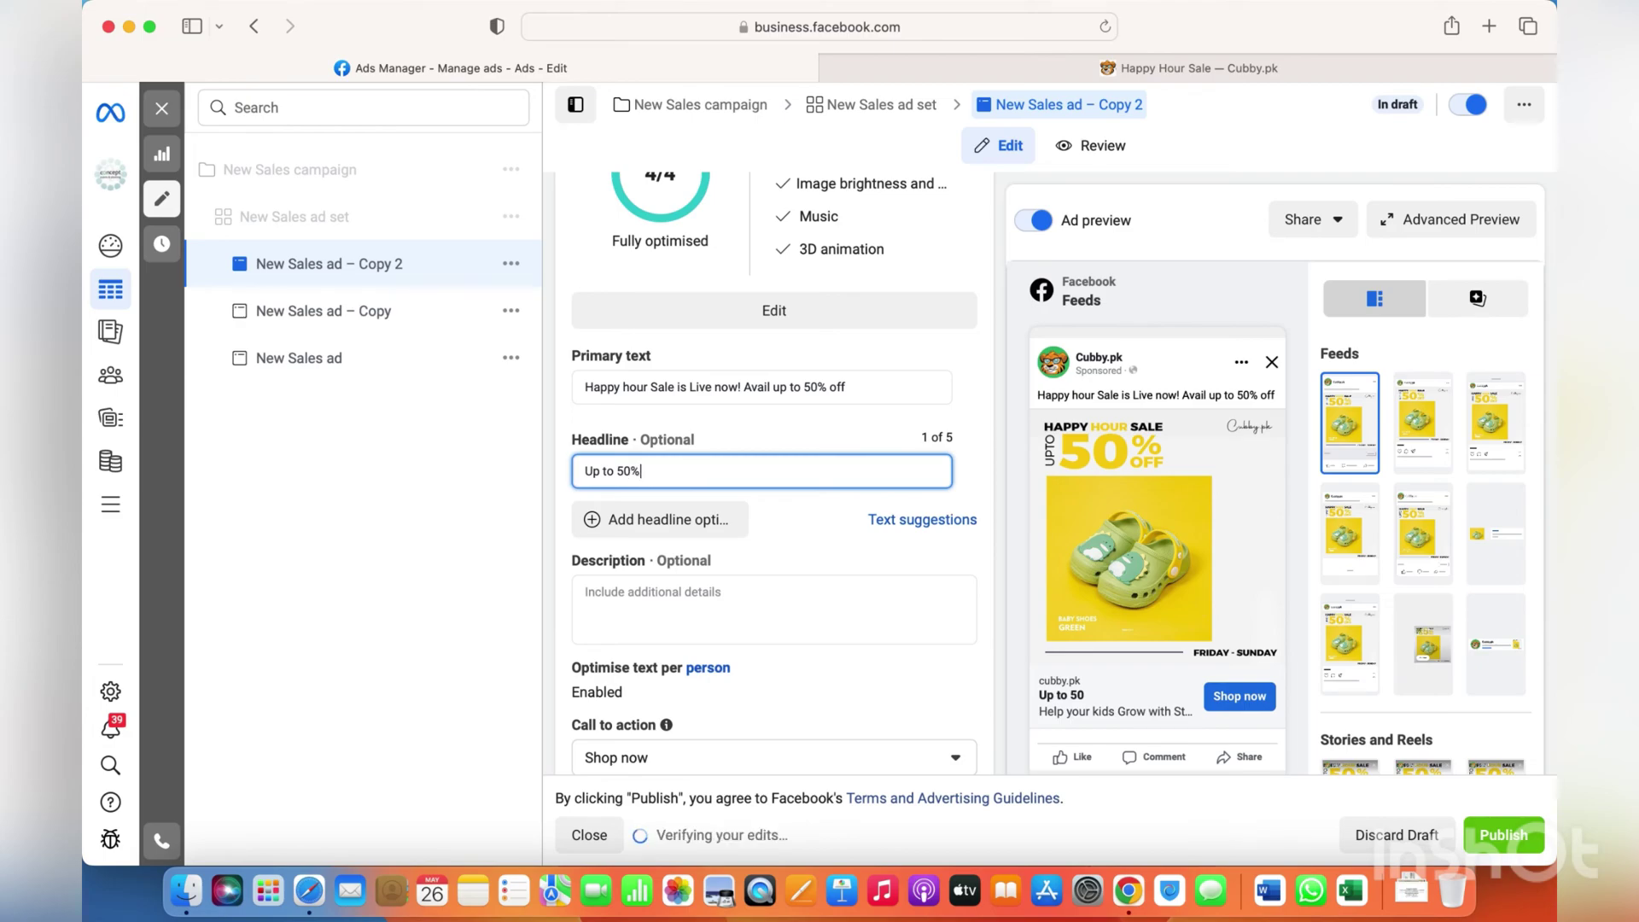
Begin the ad description, which so far reads 'C'.
click(704, 598)
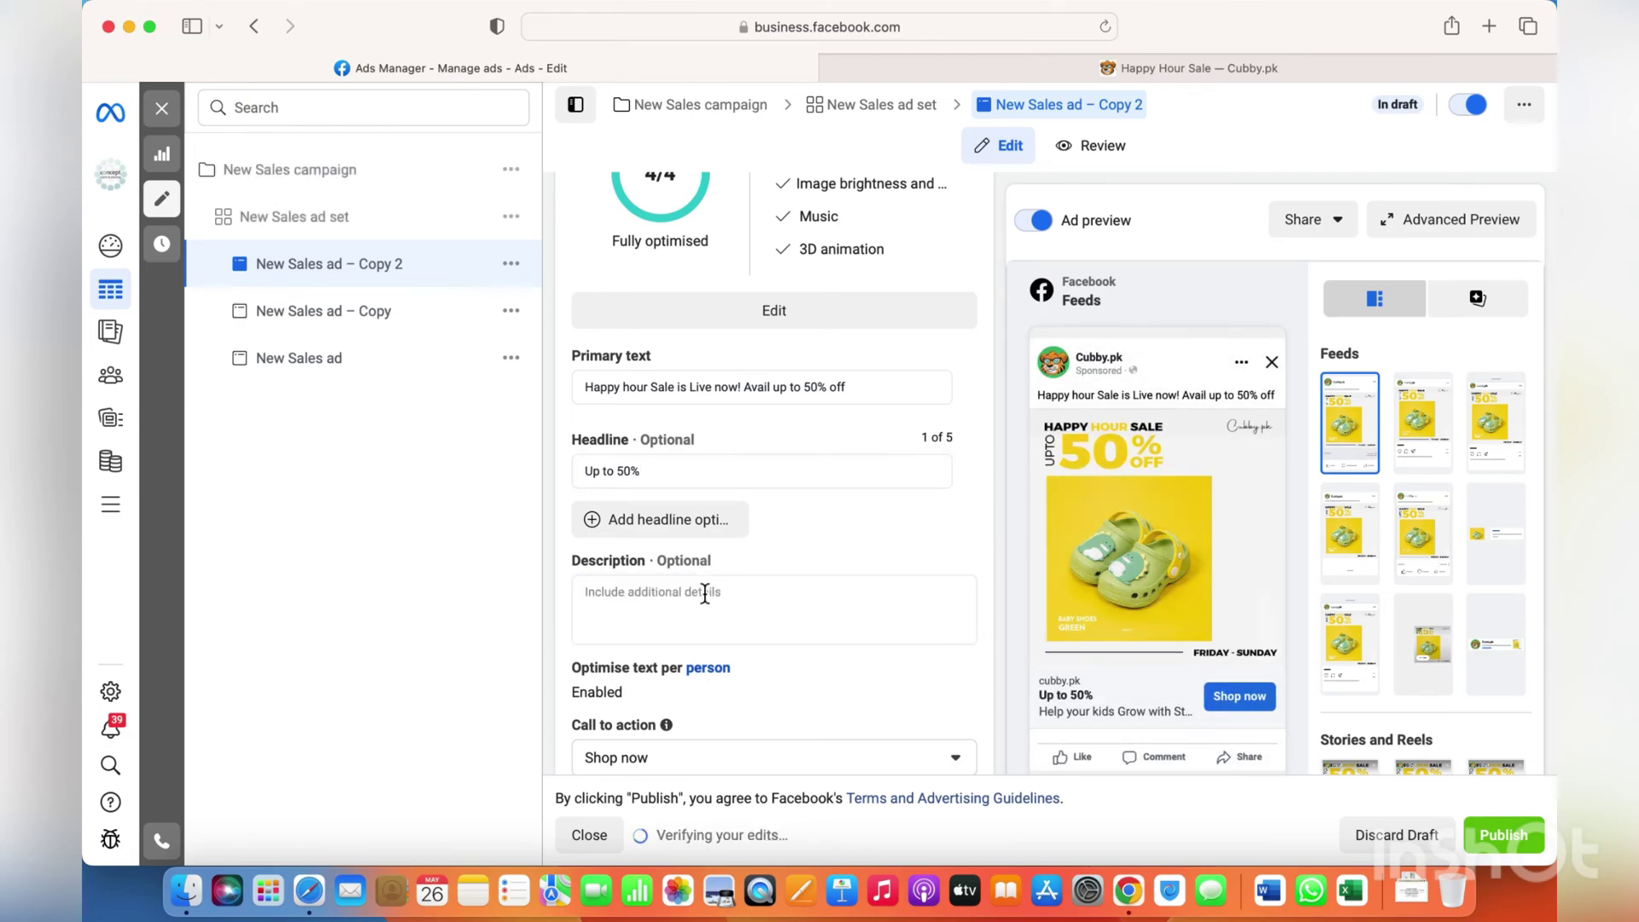
click(705, 593)
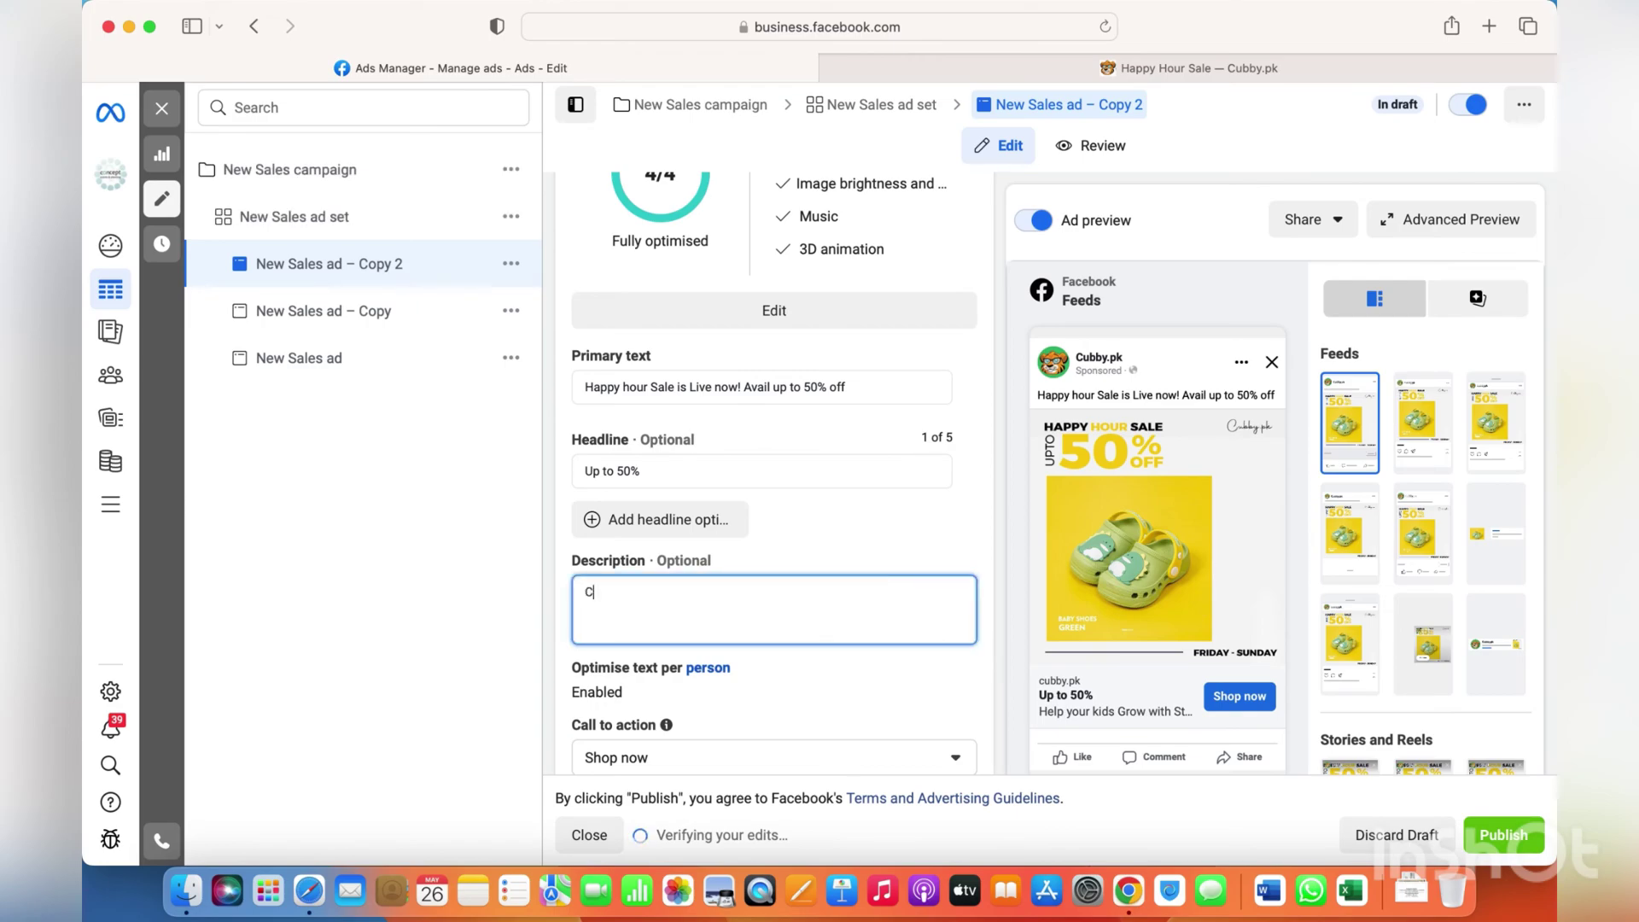
click(712, 603)
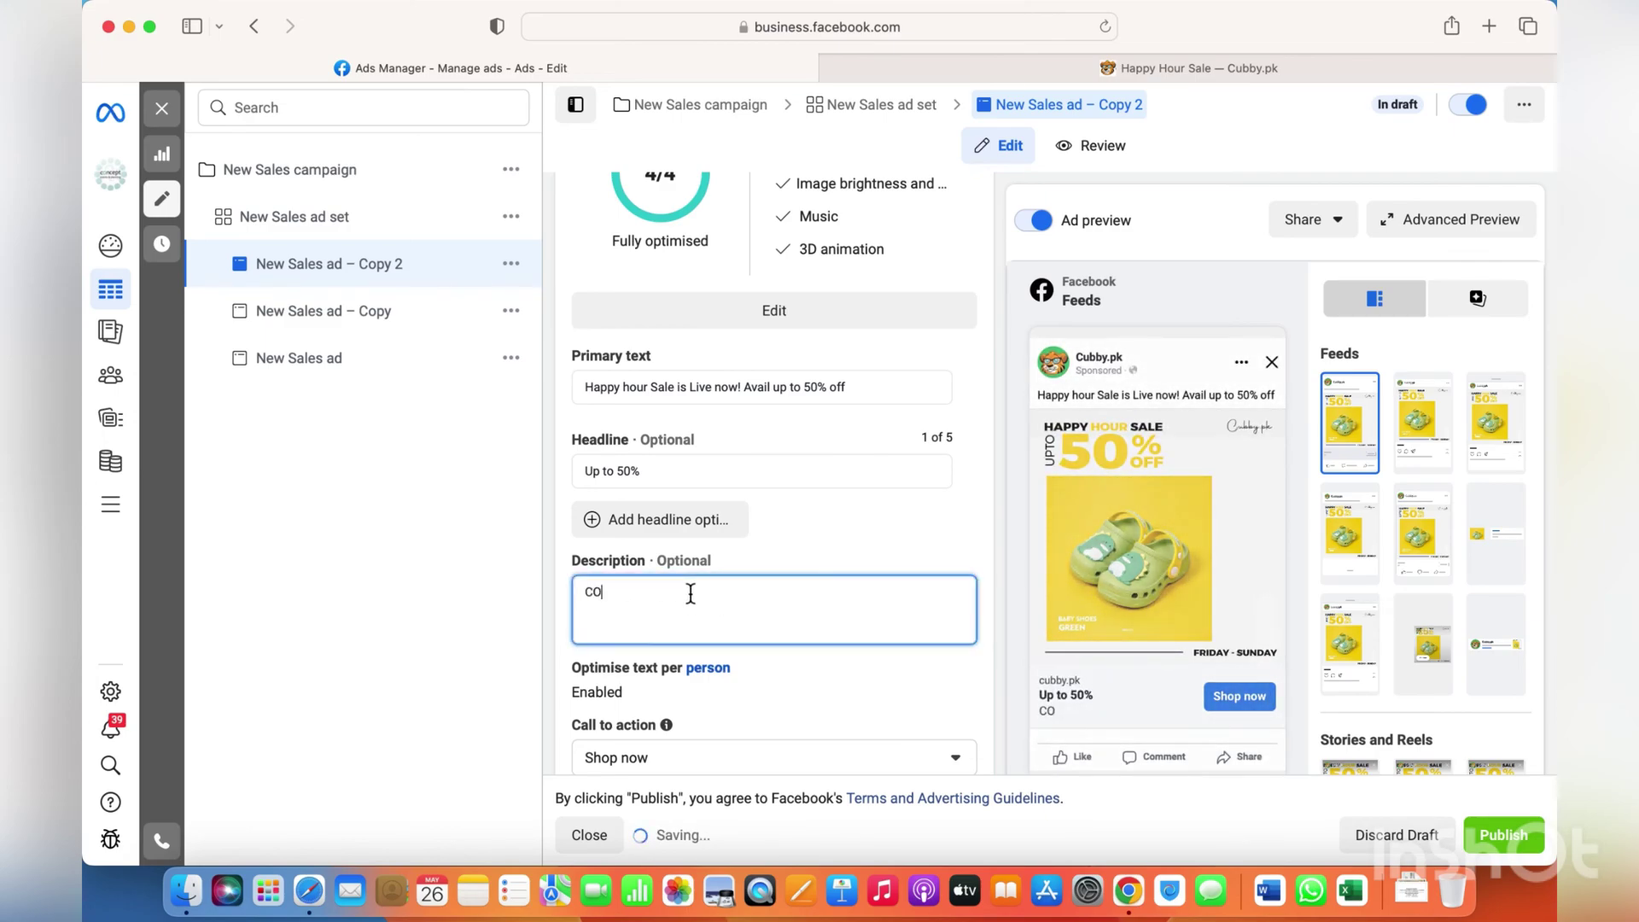
Paste the cubby.pk Happy Hour Sale collection link into the Website URL field.
scroll(709, 596, down, 5)
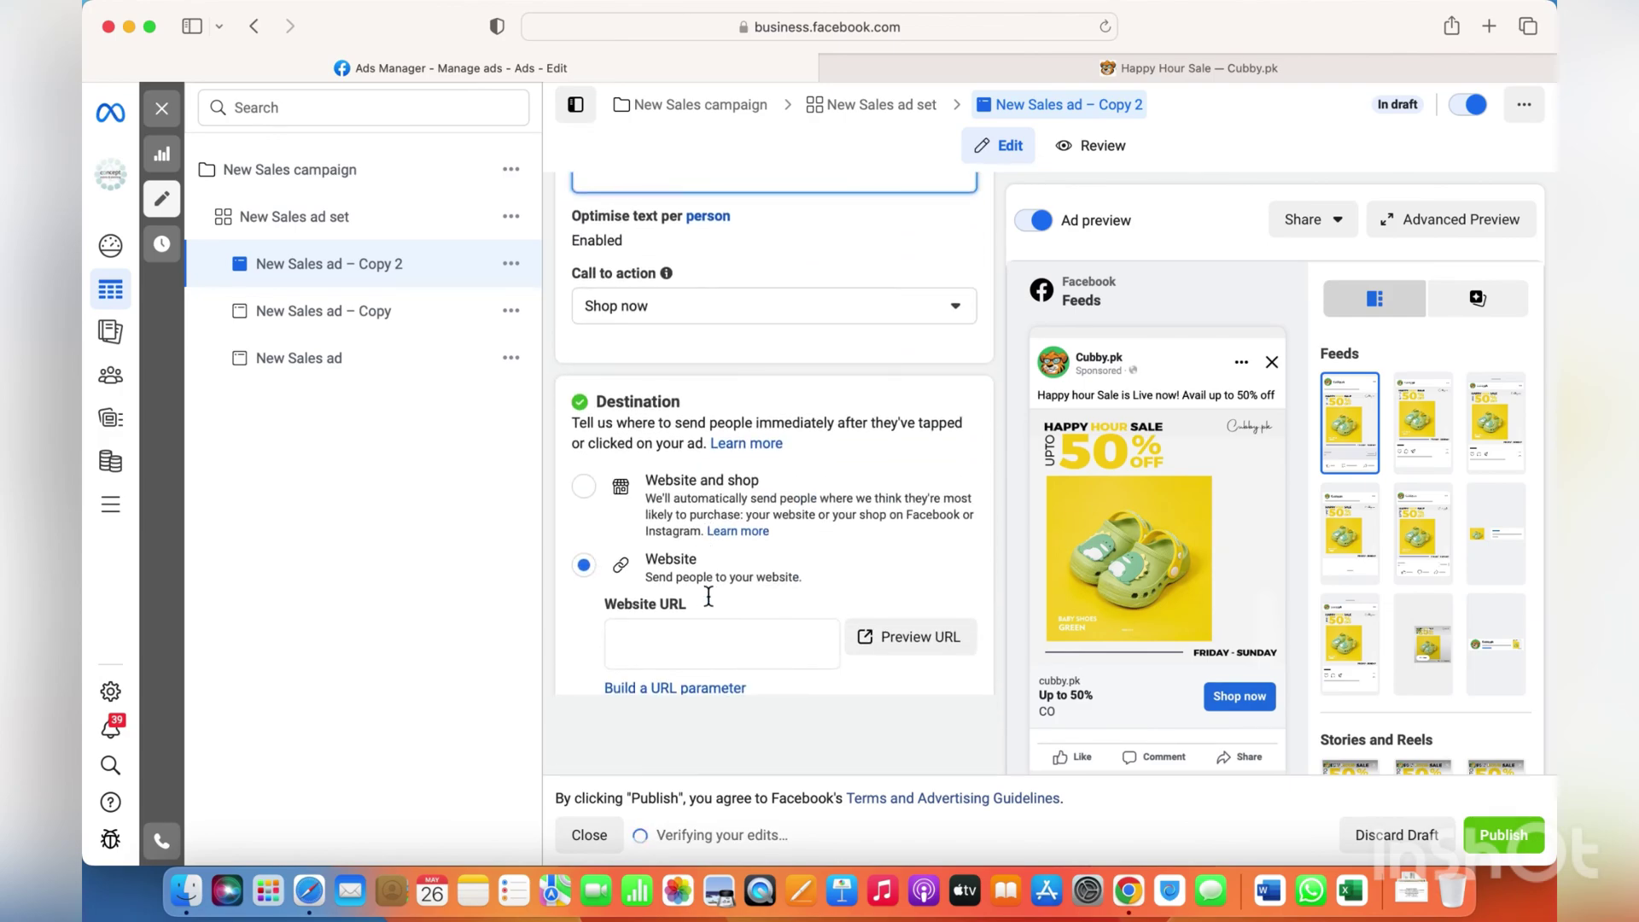
click(718, 630)
text(https://cubby.pk/collections/happy-hour-sale)
Switch to the Happy Hour Sale — Cubby.pk browser tab.
scroll(729, 607, down, 1)
scroll(715, 545, down, 15)
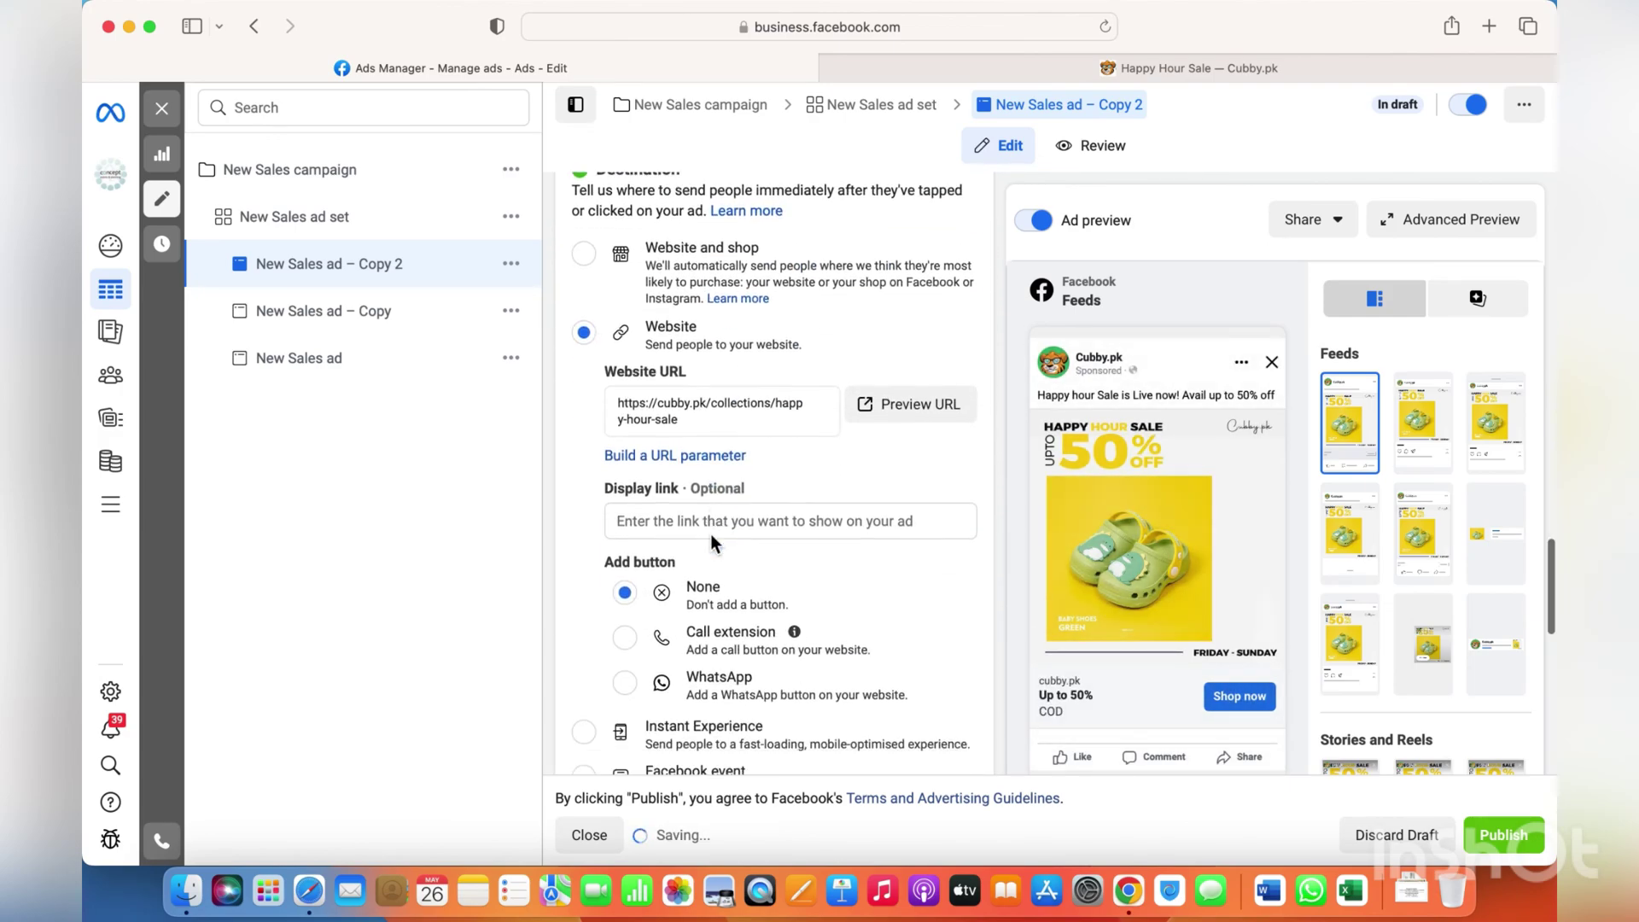
scroll(719, 534, up, 2)
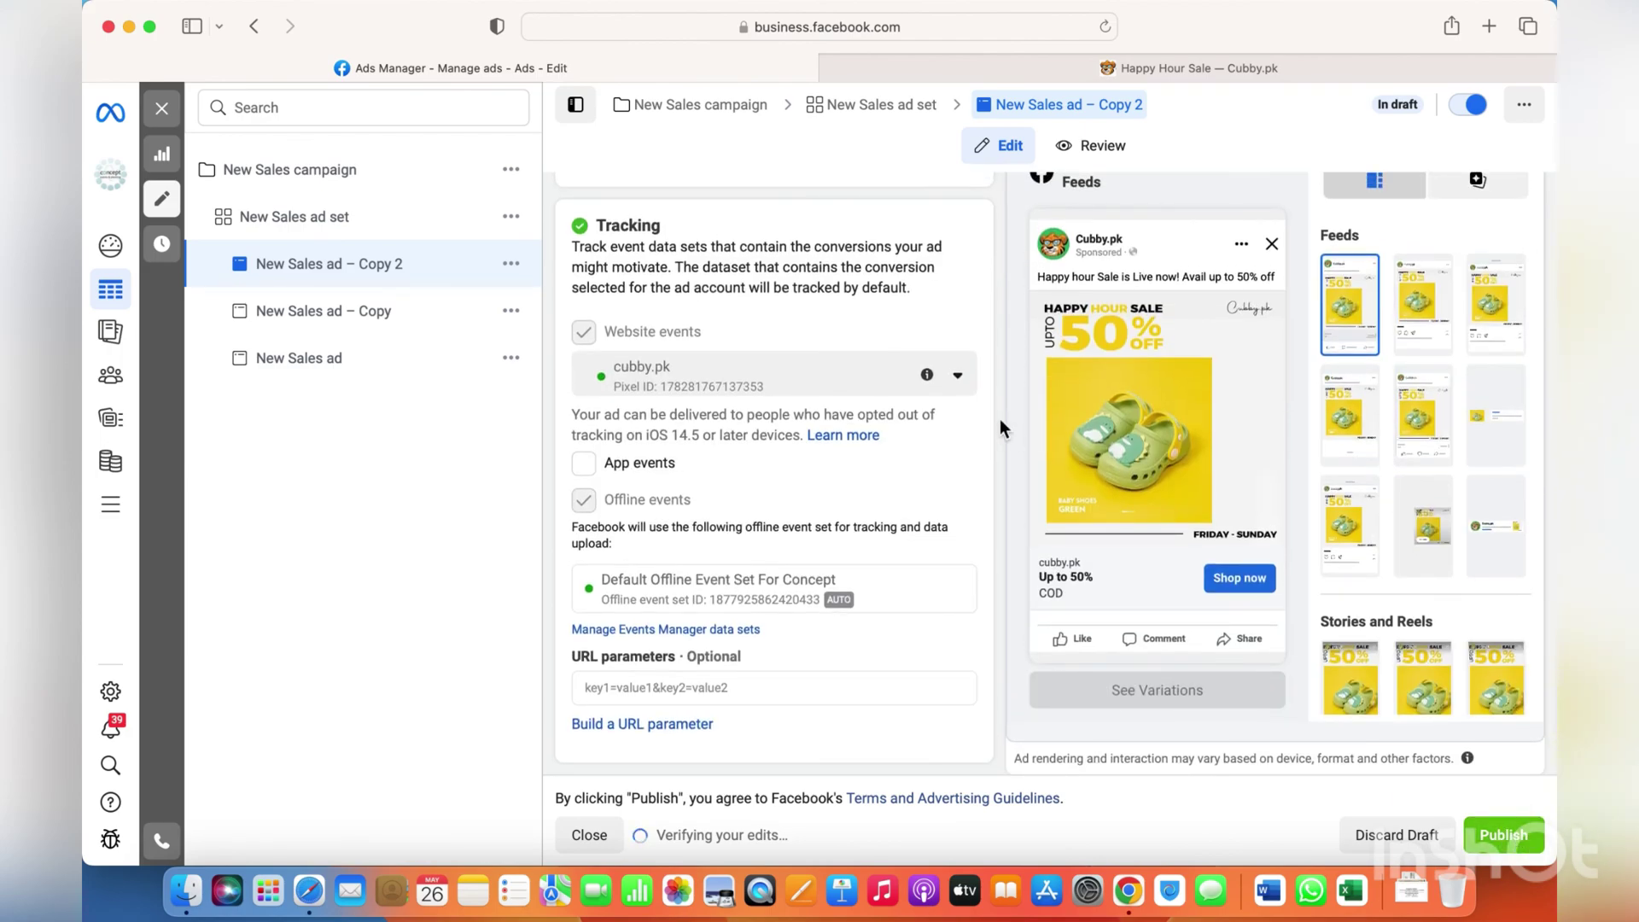
click(1048, 64)
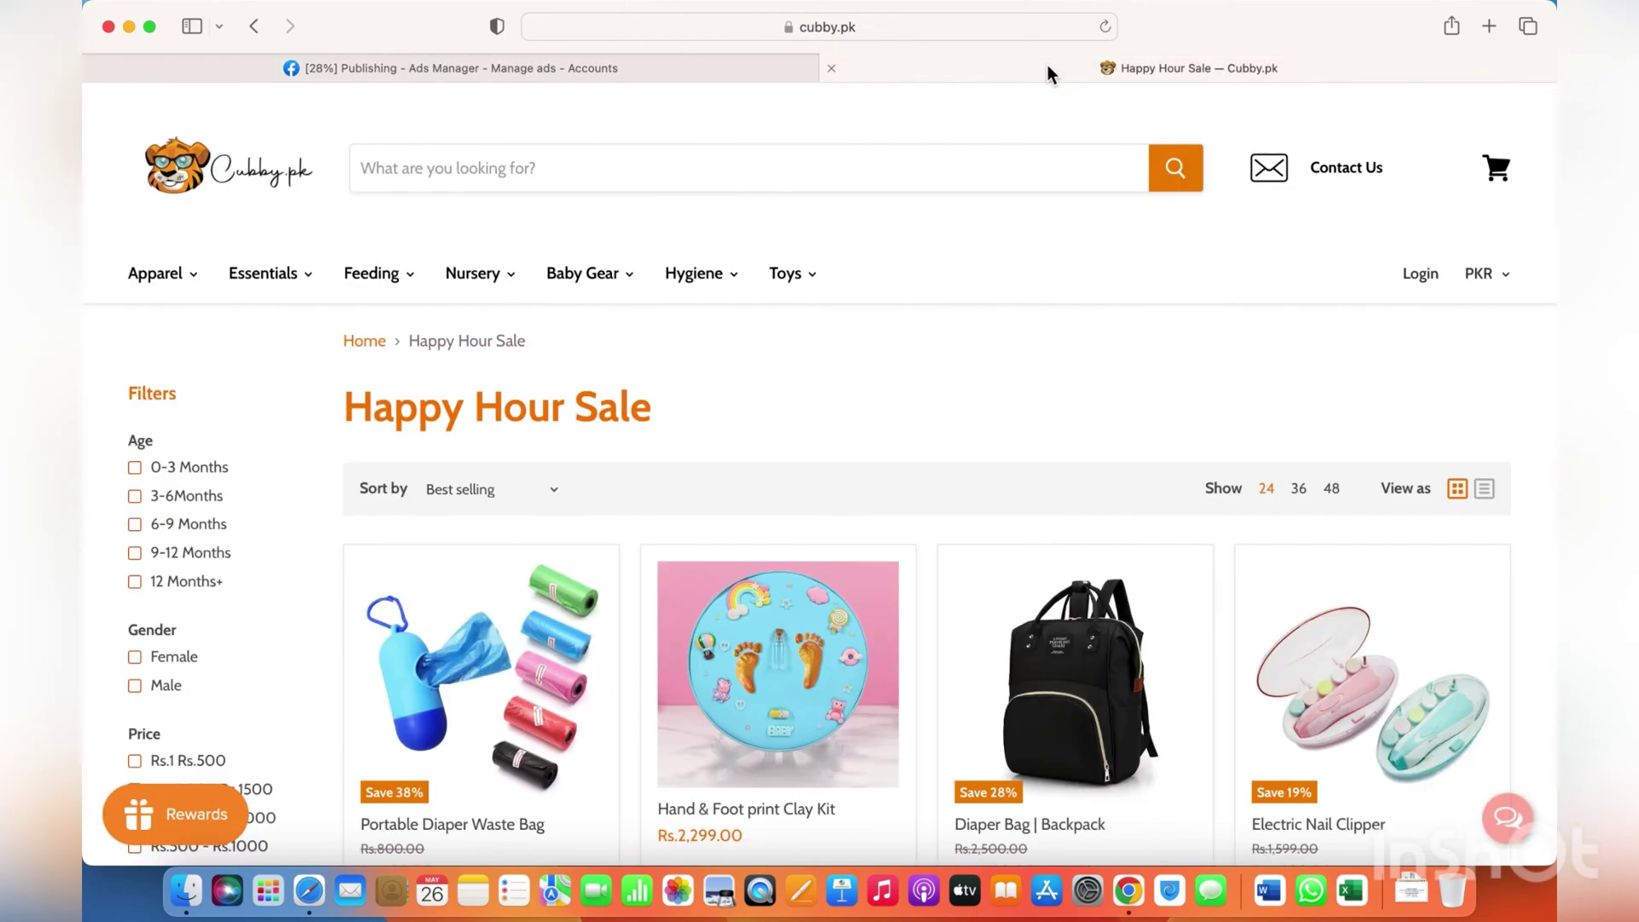
Close the Cubby.pk tab, minimise WhatsApp, and return to the Copy 2 ad editor in Safari.
click(835, 71)
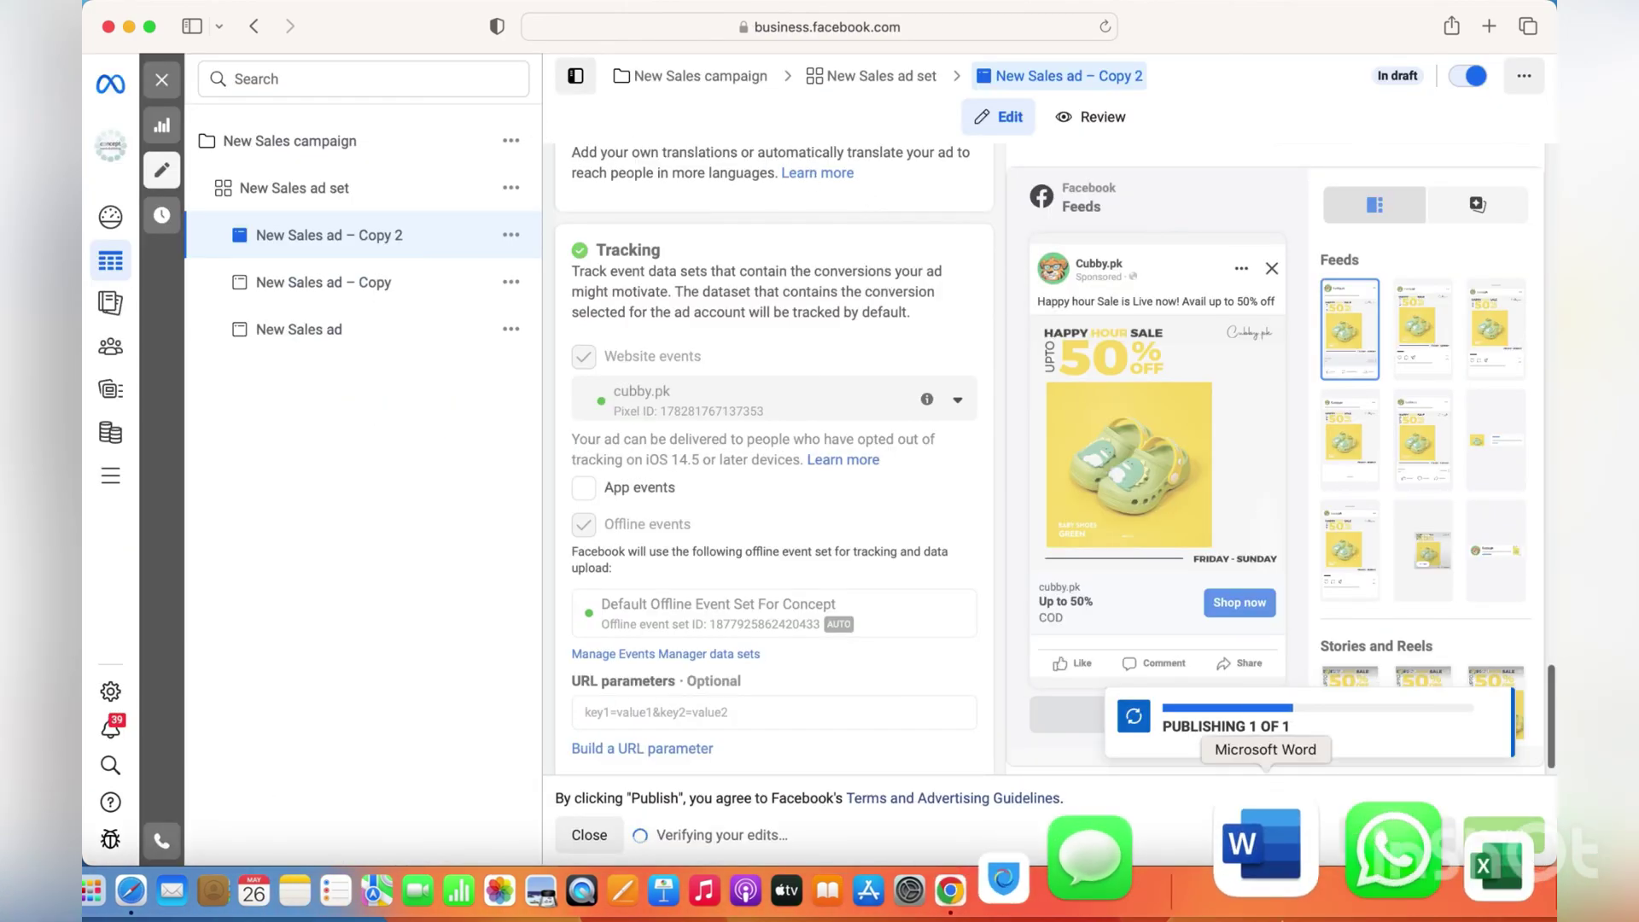
click(1301, 867)
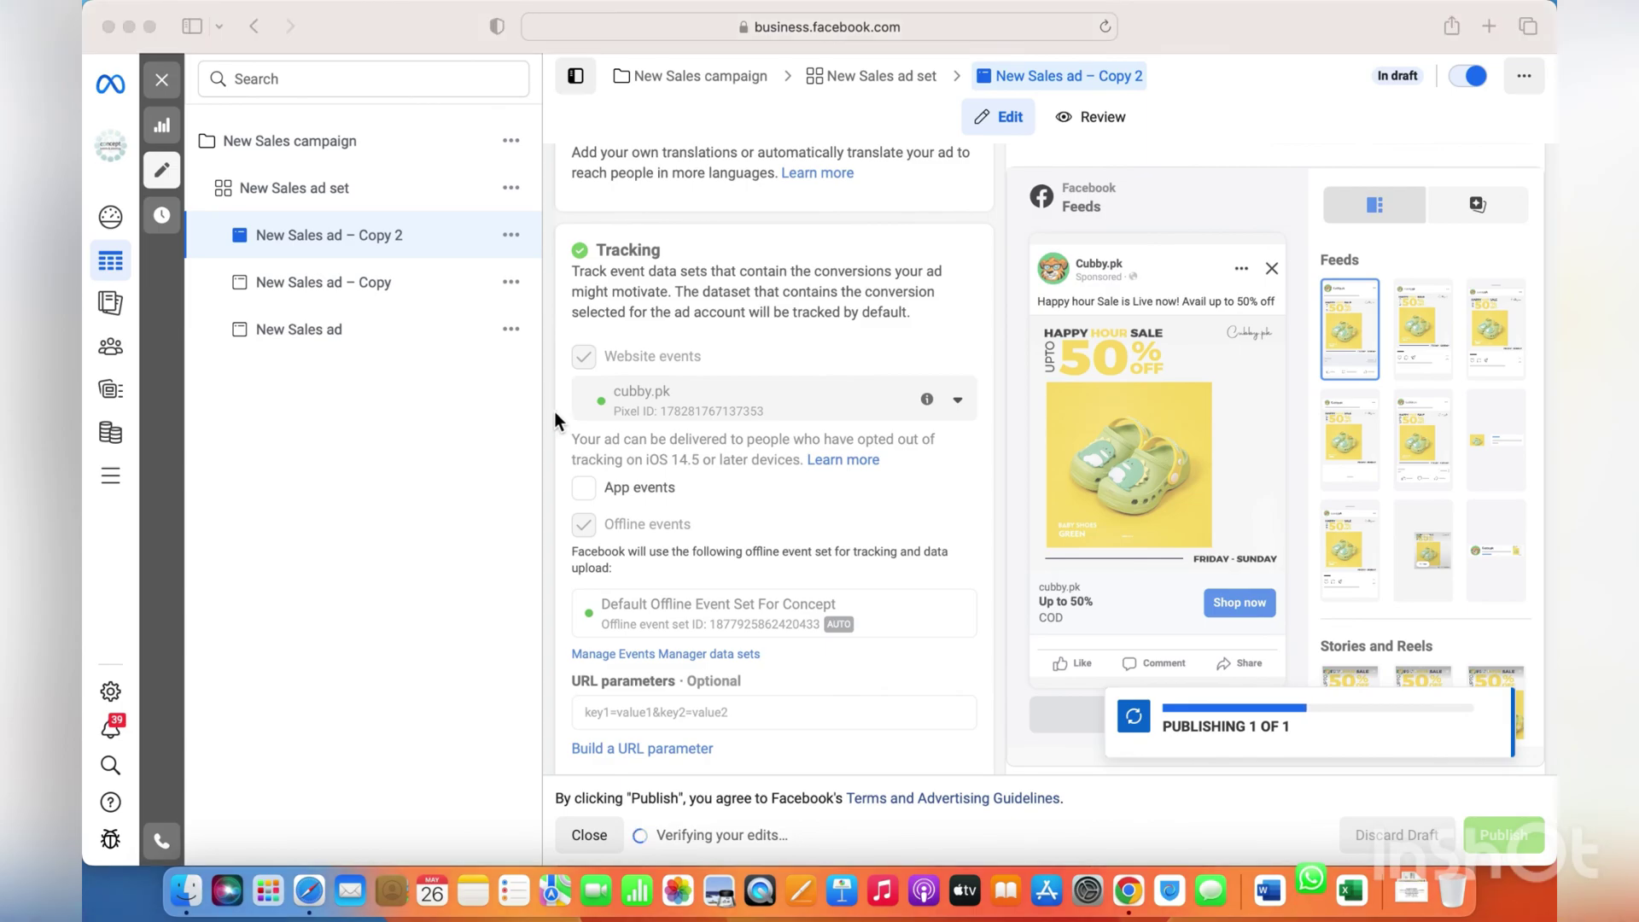
key(ctrl+Right)
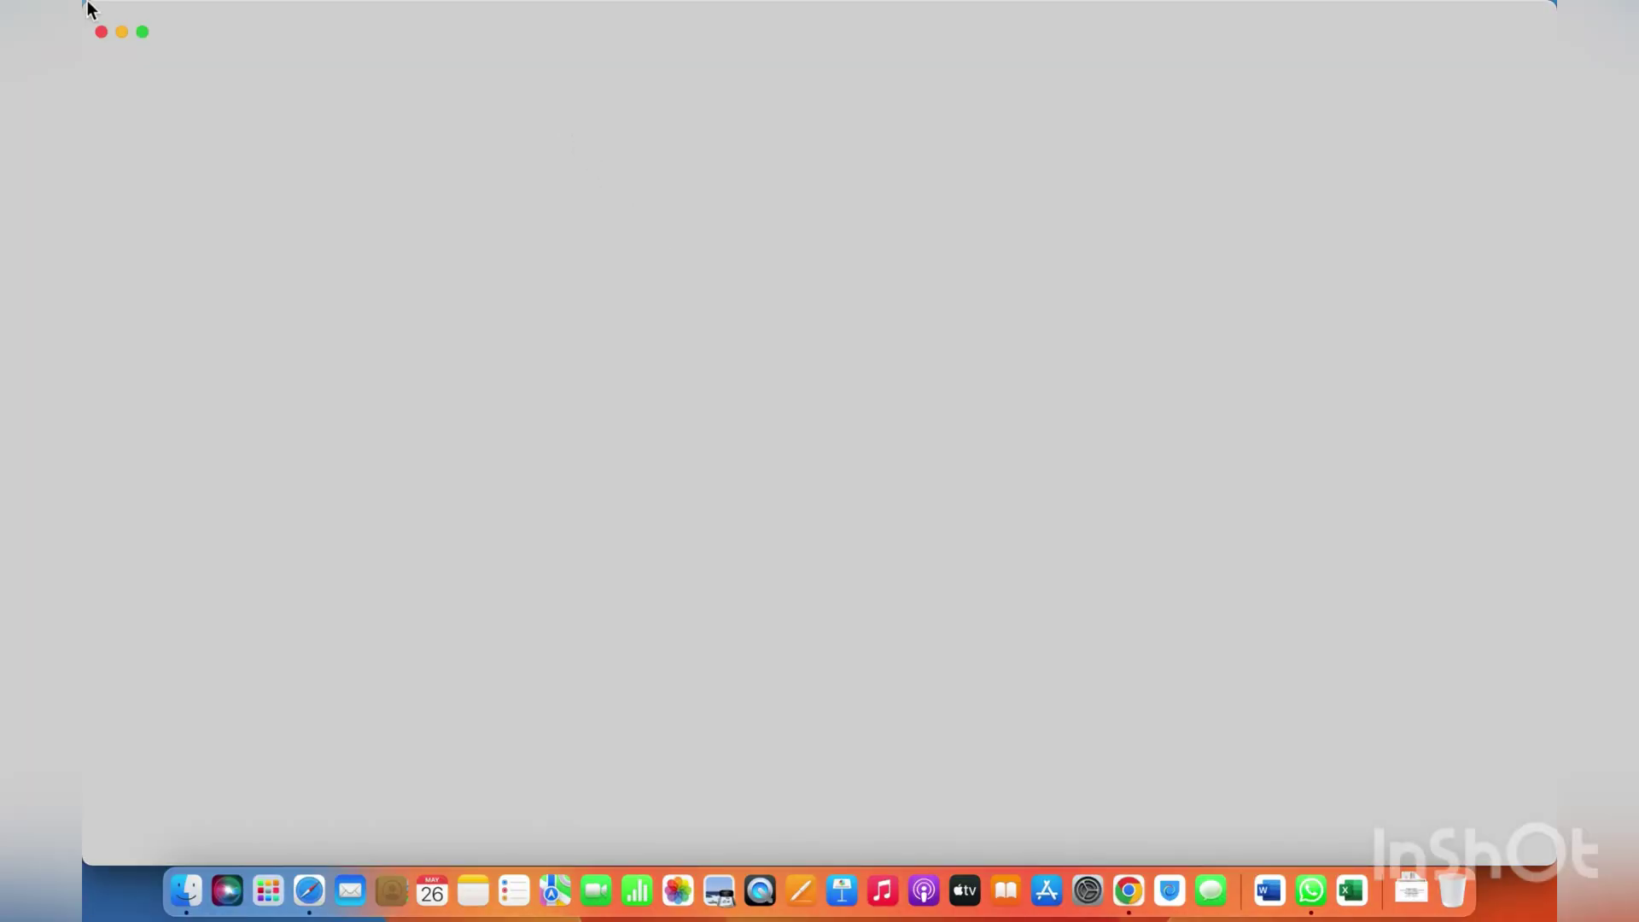
click(121, 33)
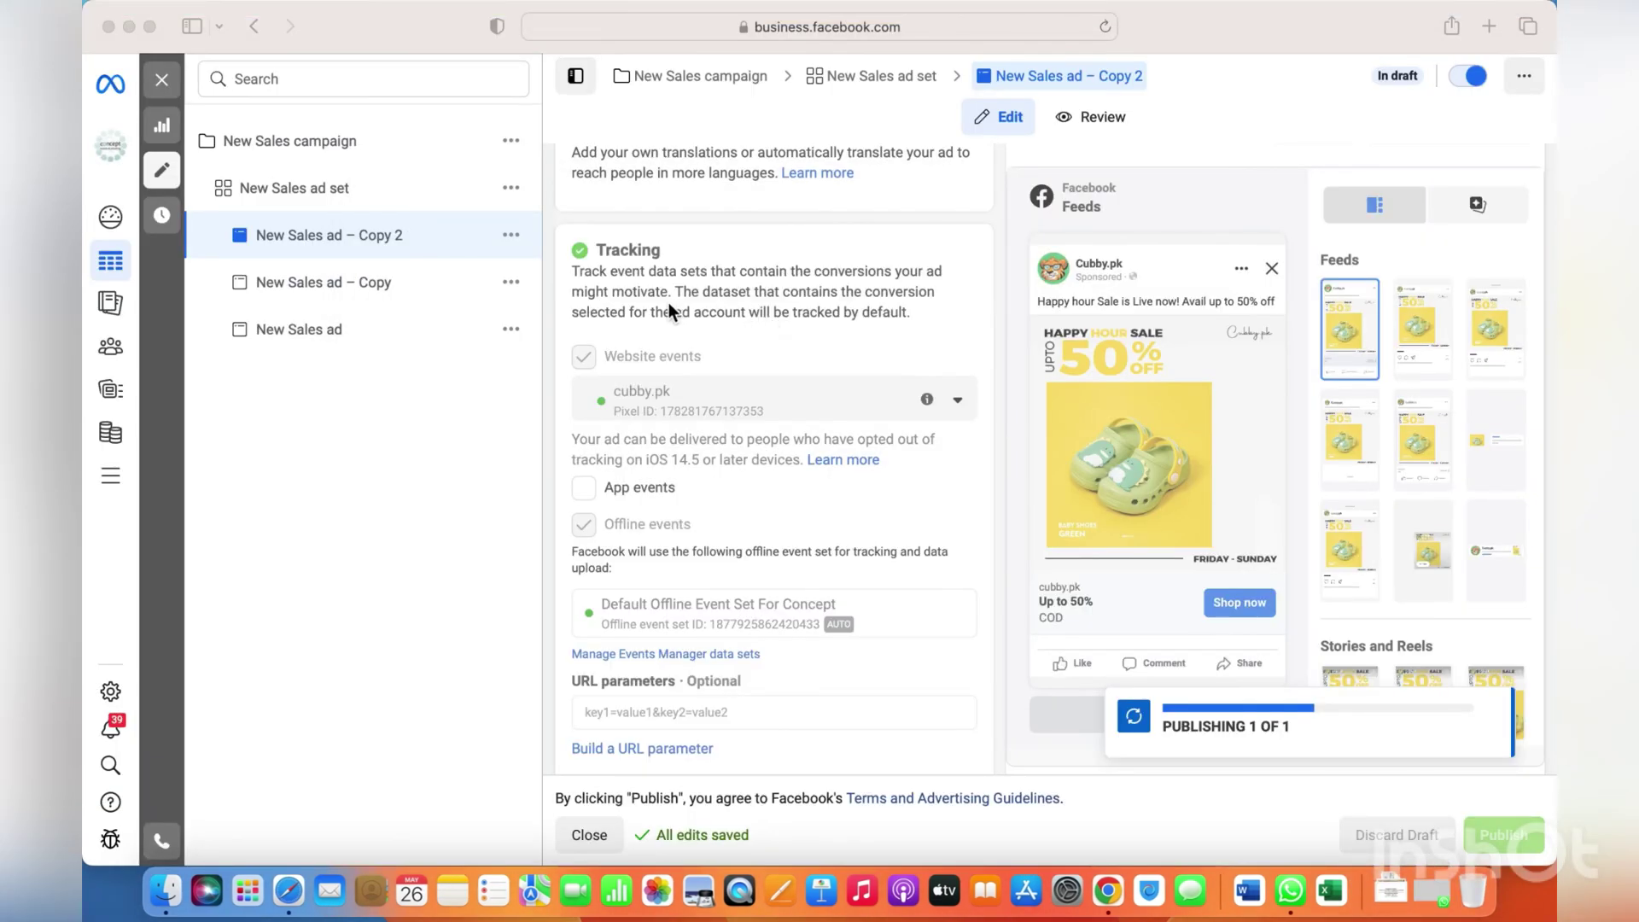